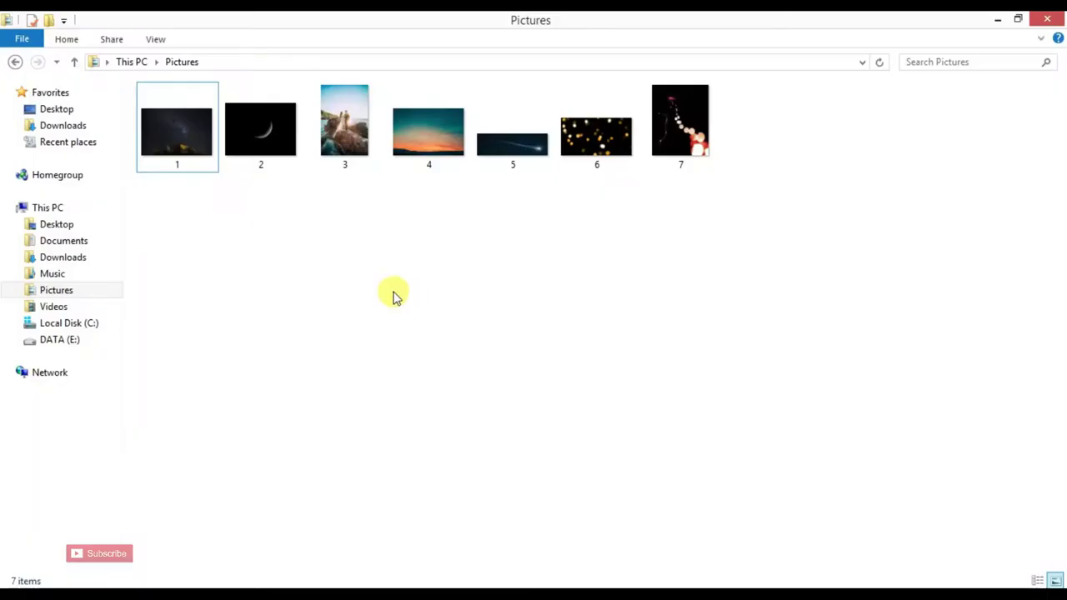
Step: Refresh the Pictures folder so the seven numbered images 1 to 7 appear
right_click(285, 234)
left_click(349, 296)
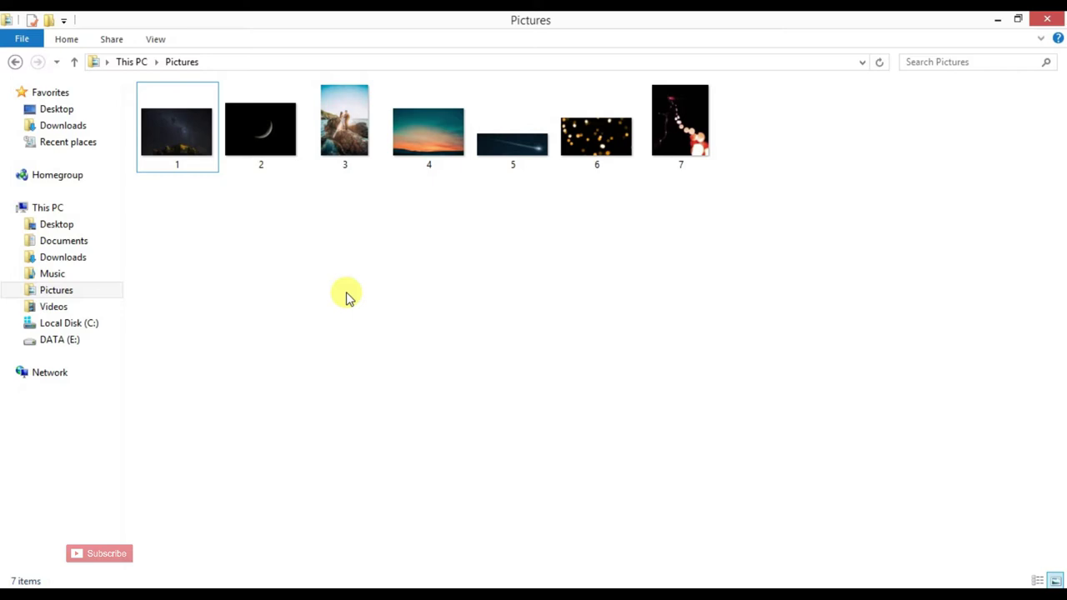
Step: Open 3.jpg, the couple on the seaside rock, in Photoshop and fit it to the screen
mouse_move(345, 125)
left_mouse_down()
mouse_move(142, 583)
mouse_move(304, 432)
left_mouse_up()
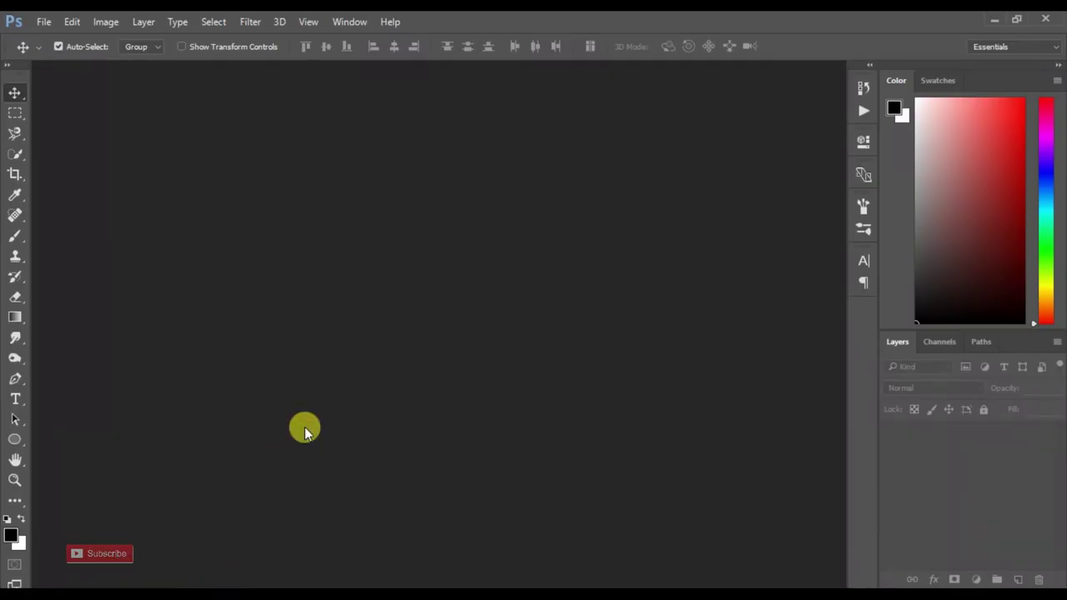
key("ctrl+0")
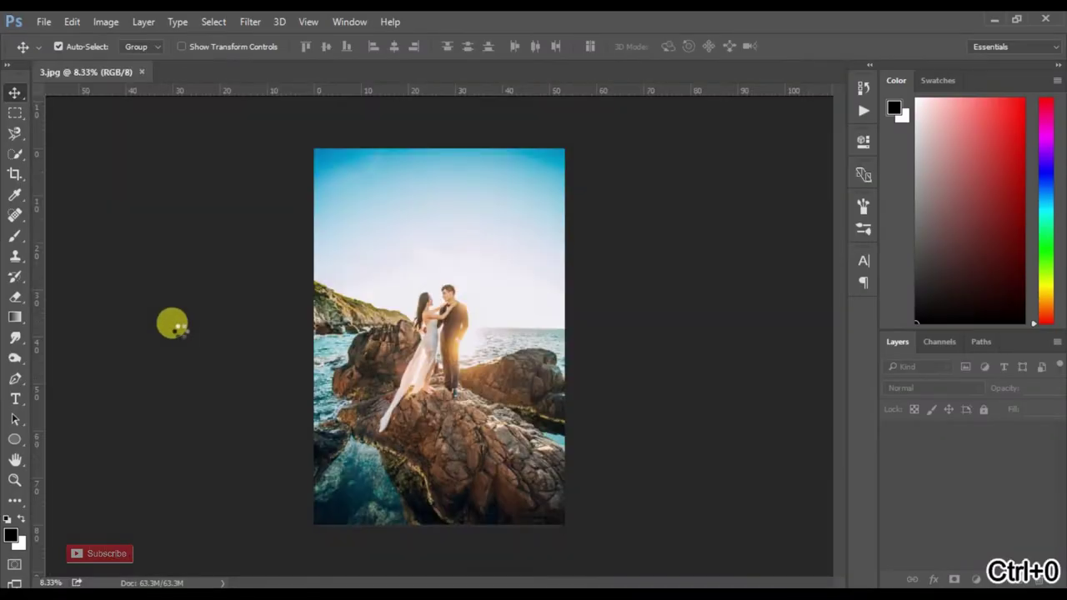
Step: Resize 3.jpg from 3840 × 5760 px to 3000 × 4500 px with proportions kept linked
left_click(105, 21)
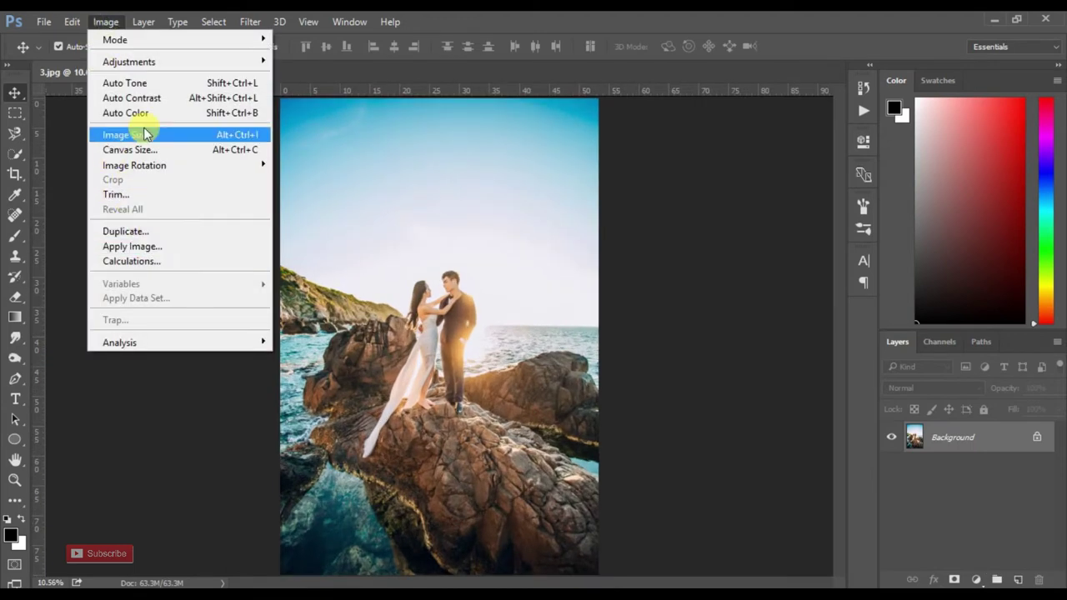
left_click(140, 131)
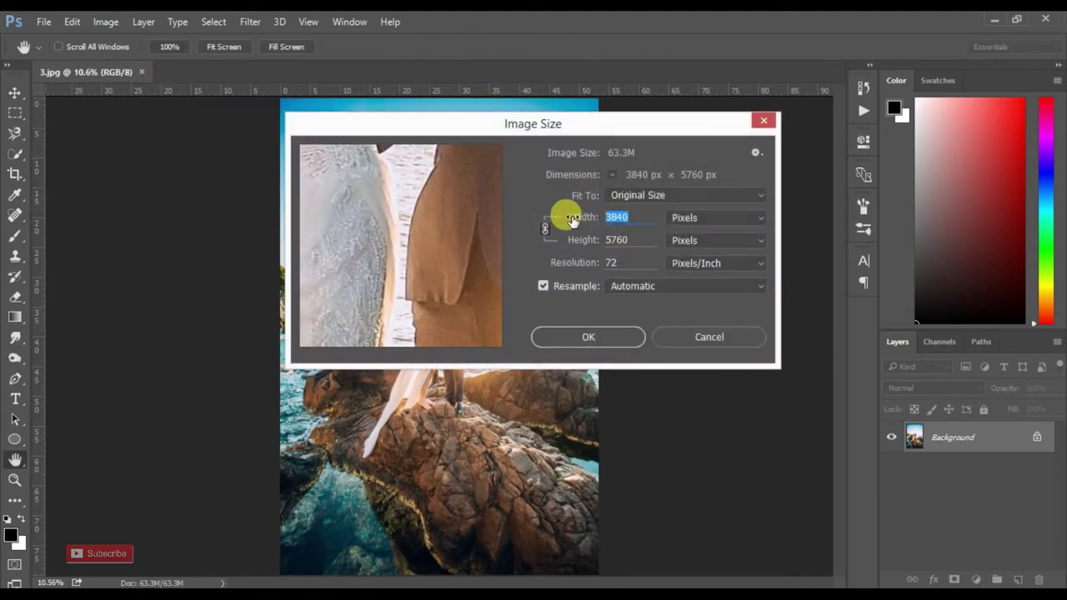
key("ctrl+c")
type("35")
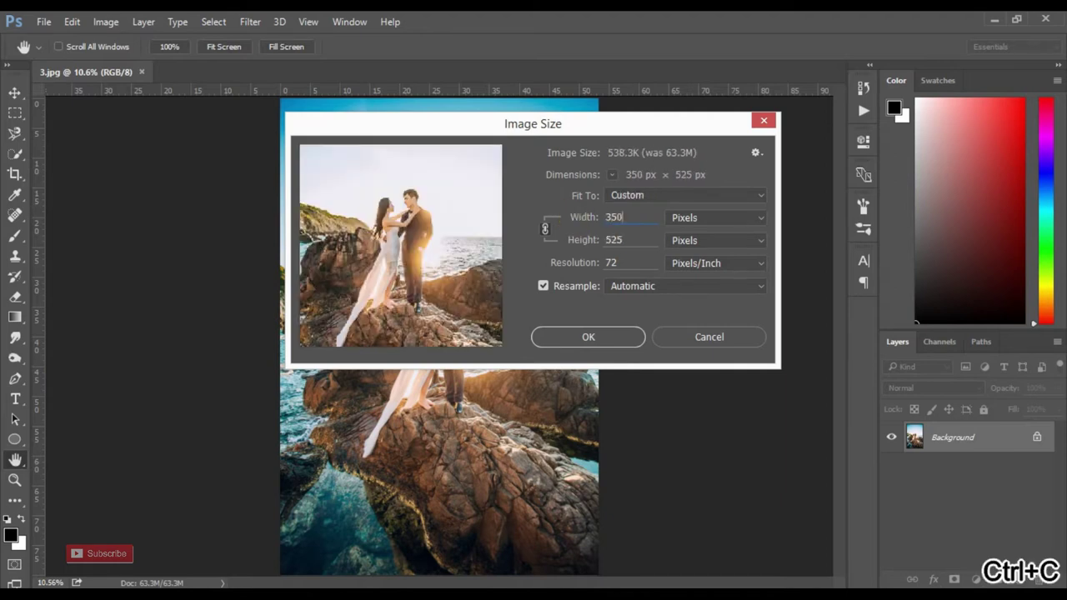
left_click(573, 216)
key("BackSpace")
key("BackSpace")
type("30")
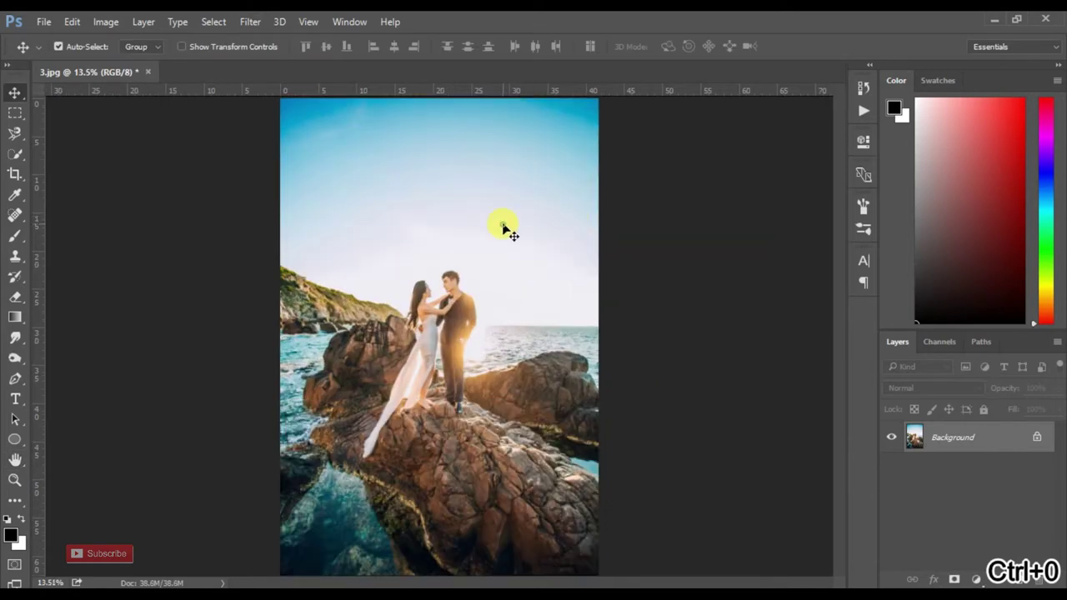
type("c")
Step: Crop a strip off the bottom and the top of the couple photo and apply the crop
left_click_drag(433, 574, 464, 541)
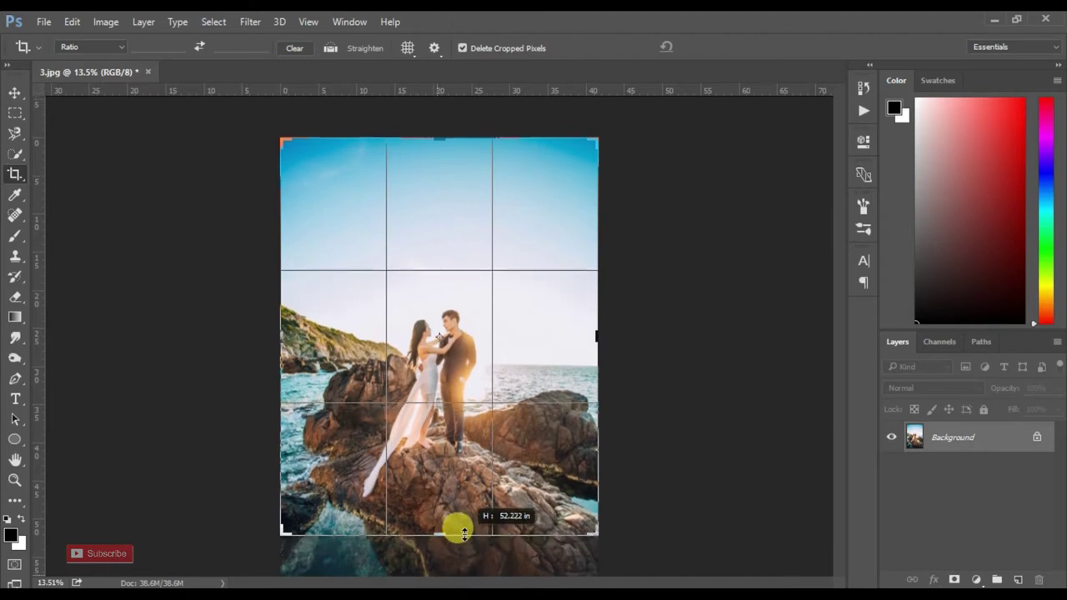
left_click_drag(465, 540, 464, 537)
key("ctrl+0")
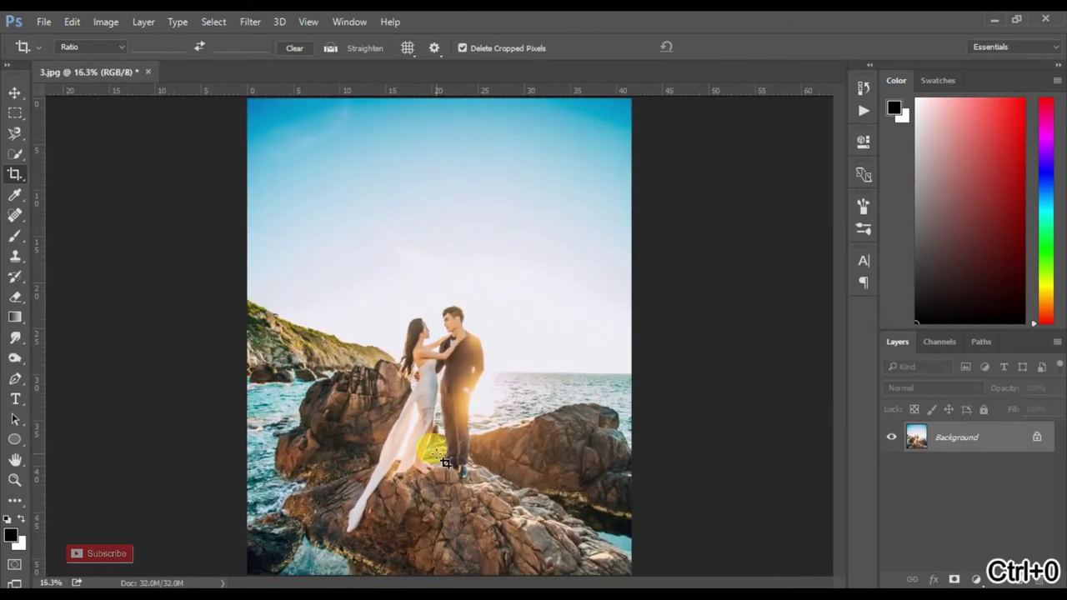
left_click_drag(439, 98, 440, 119)
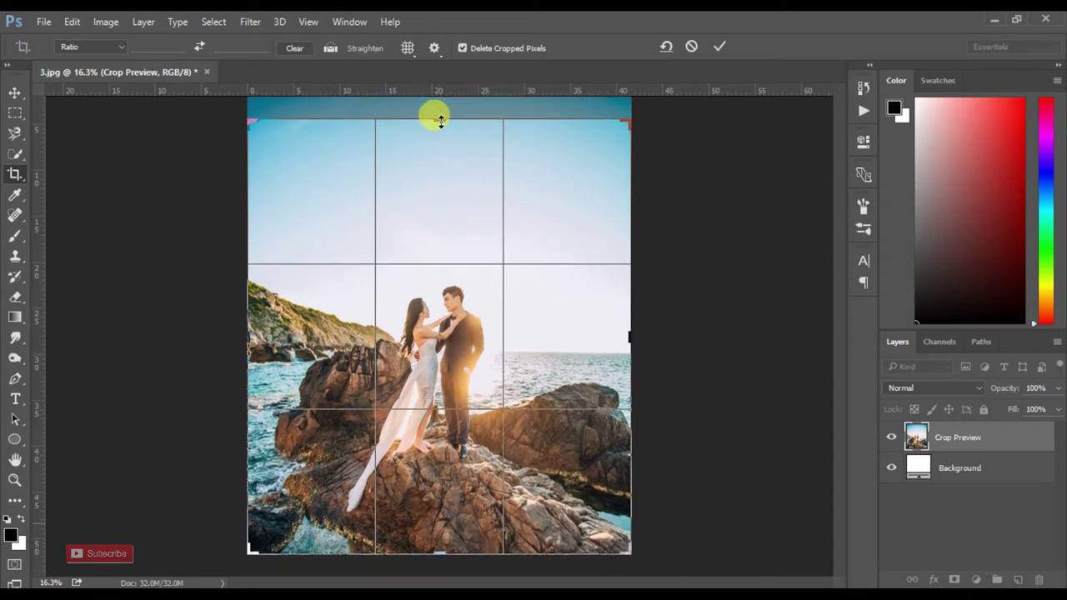
key("Return")
key("ctrl+0")
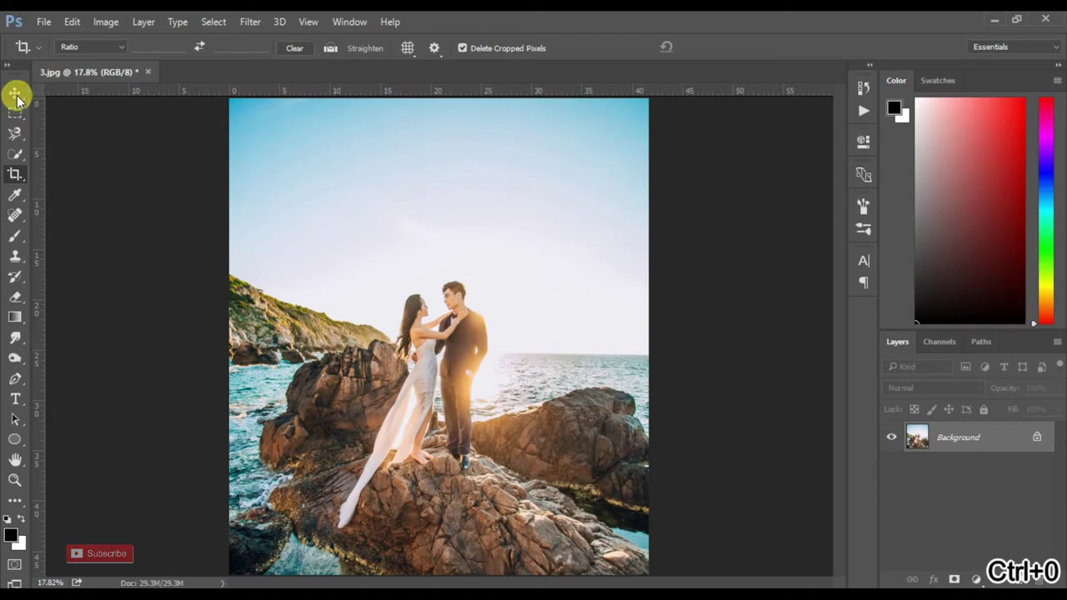
Step: Switch to the Move tool and zoom in to inspect the cropped couple
left_click(15, 93)
key("ctrl+plus")
key("ctrl+plus")
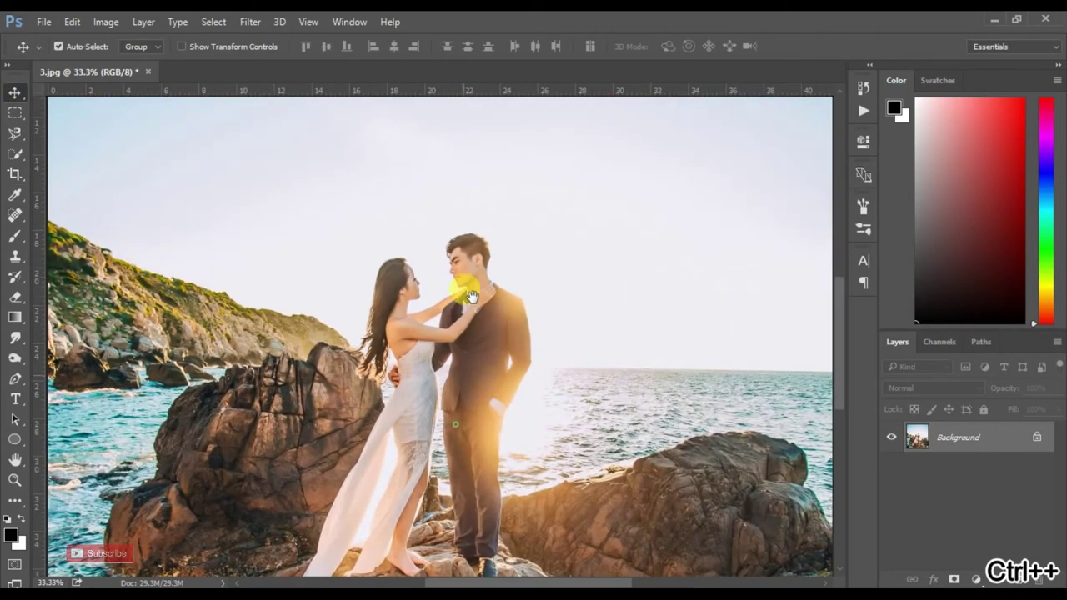
scroll(469, 297, "down", 3)
key("ctrl+0")
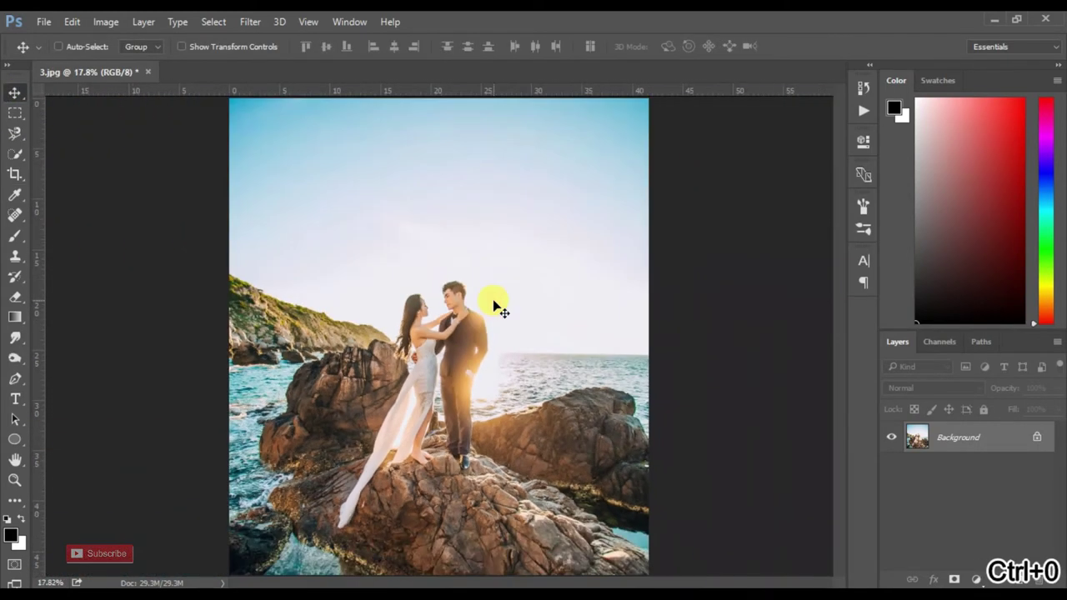
key("ctrl+plus")
key("ctrl+plus")
key("ctrl+plus")
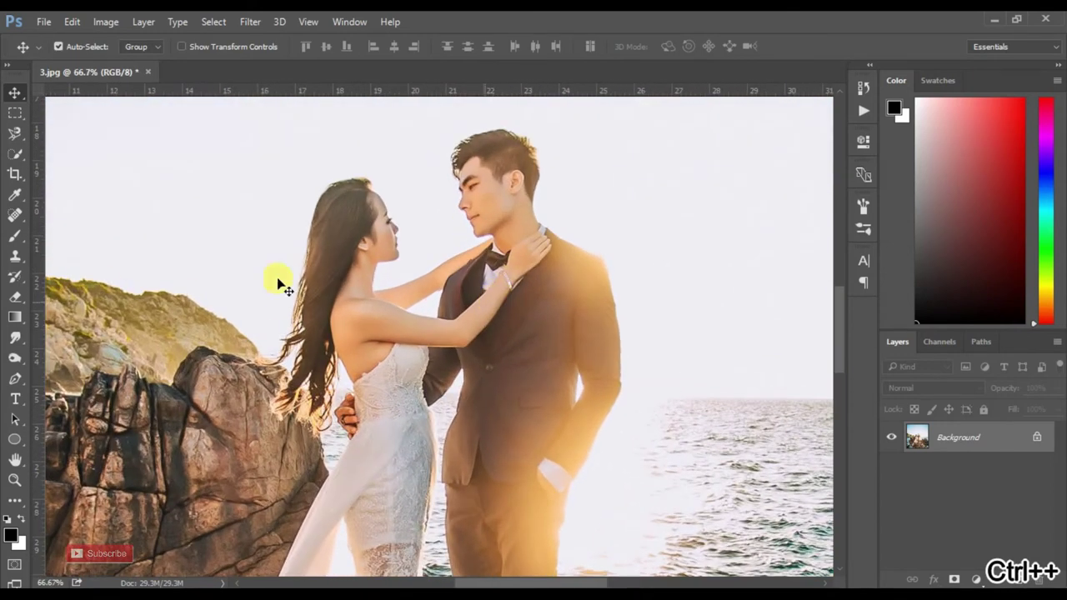
Step: Choose the Quick Selection tool and zoom in on the couple
left_click(15, 154)
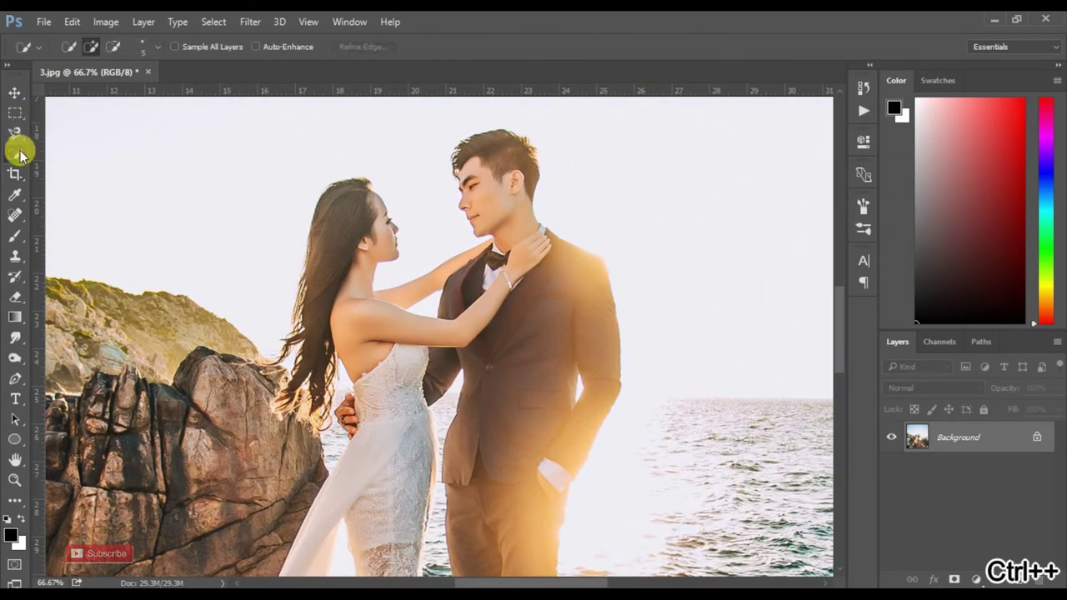
right_click(17, 151)
left_click(94, 156)
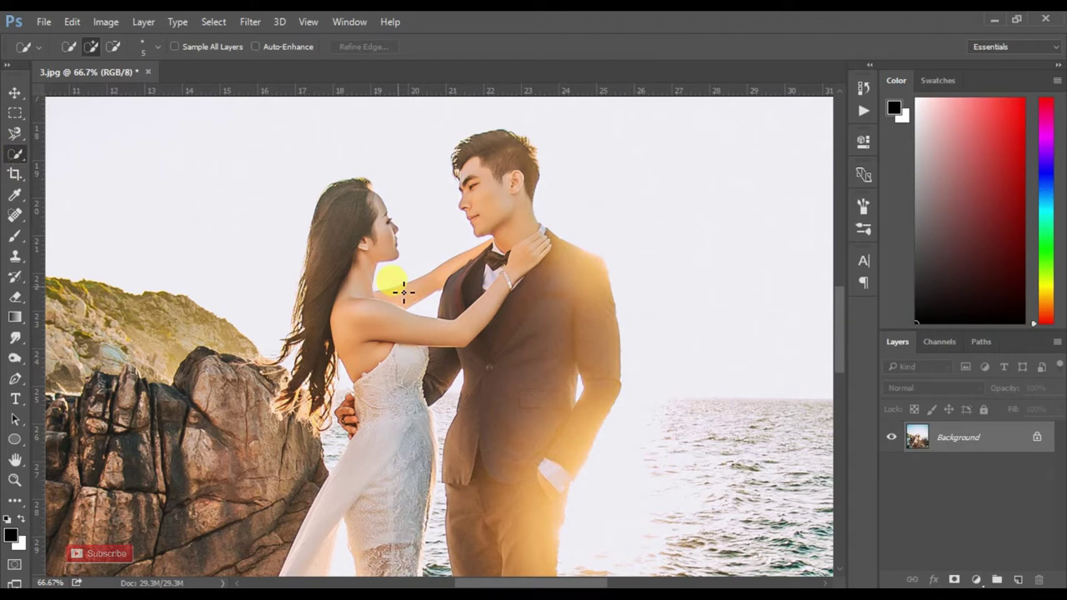
key("ctrl+plus")
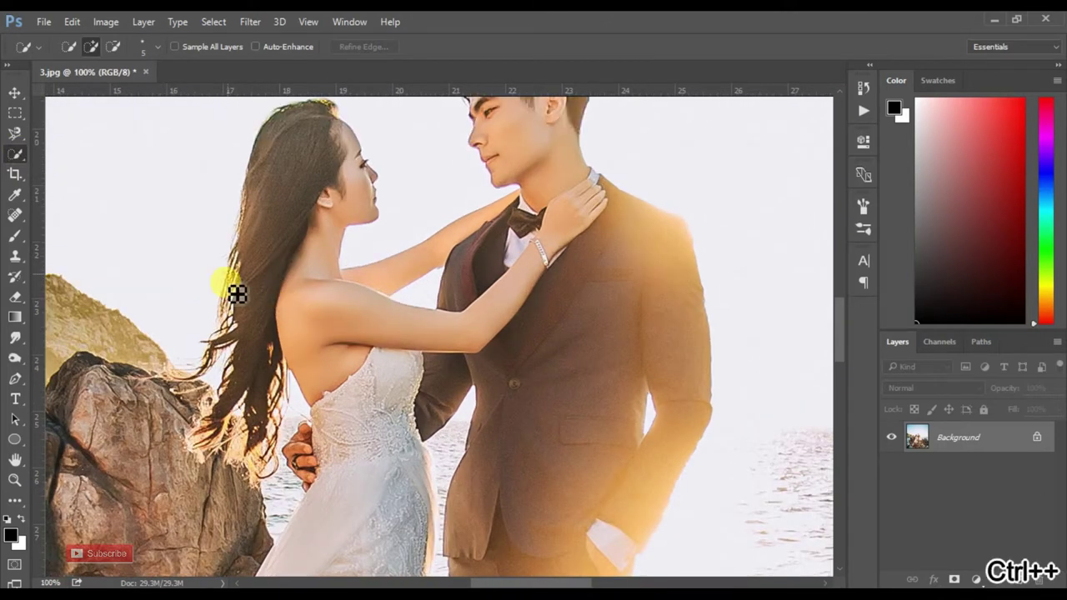
Step: Paint a selection over the woman's hair, head and arm, resizing the brush with bracket keys
key("bracketright")
key("bracketright")
left_click_drag(286, 289, 264, 317)
key("bracketleft")
mouse_move(265, 317)
left_mouse_down()
mouse_move(267, 340)
mouse_move(217, 367)
mouse_move(250, 393)
mouse_move(250, 441)
mouse_move(322, 358)
mouse_move(351, 462)
mouse_move(303, 462)
mouse_move(322, 493)
mouse_move(312, 489)
mouse_move(348, 508)
mouse_move(357, 321)
mouse_move(364, 412)
mouse_move(353, 436)
mouse_move(419, 262)
mouse_move(429, 329)
mouse_move(376, 238)
mouse_move(403, 205)
mouse_move(380, 258)
left_mouse_up()
key("bracketleft")
key("bracketleft")
key("bracketleft")
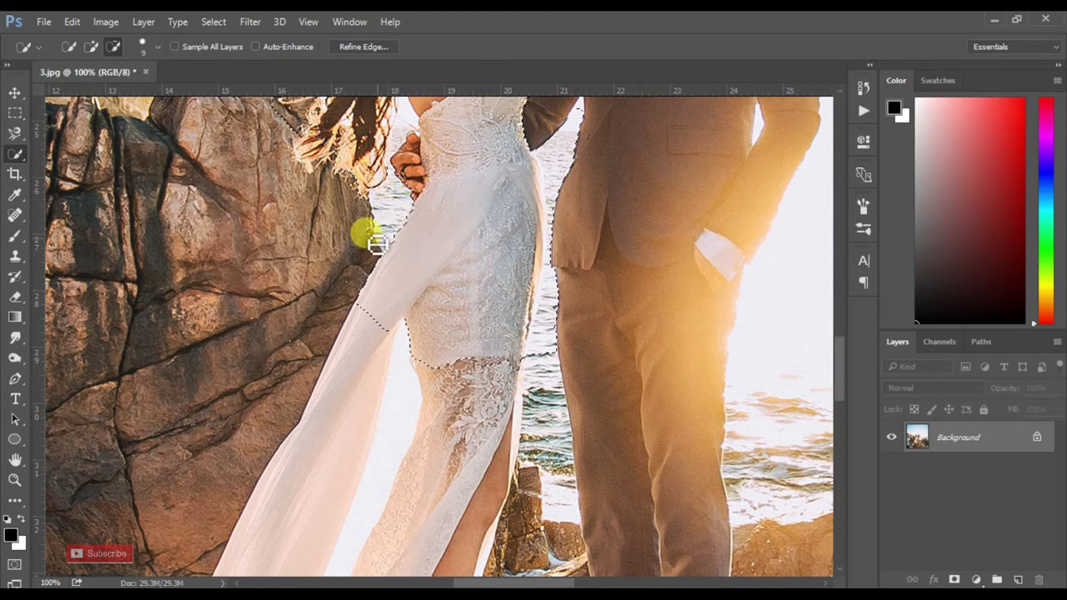
Step: Refine the selection along her back, the hair beside her waist, and where hair meets rock
scroll(426, 308, "up", 5)
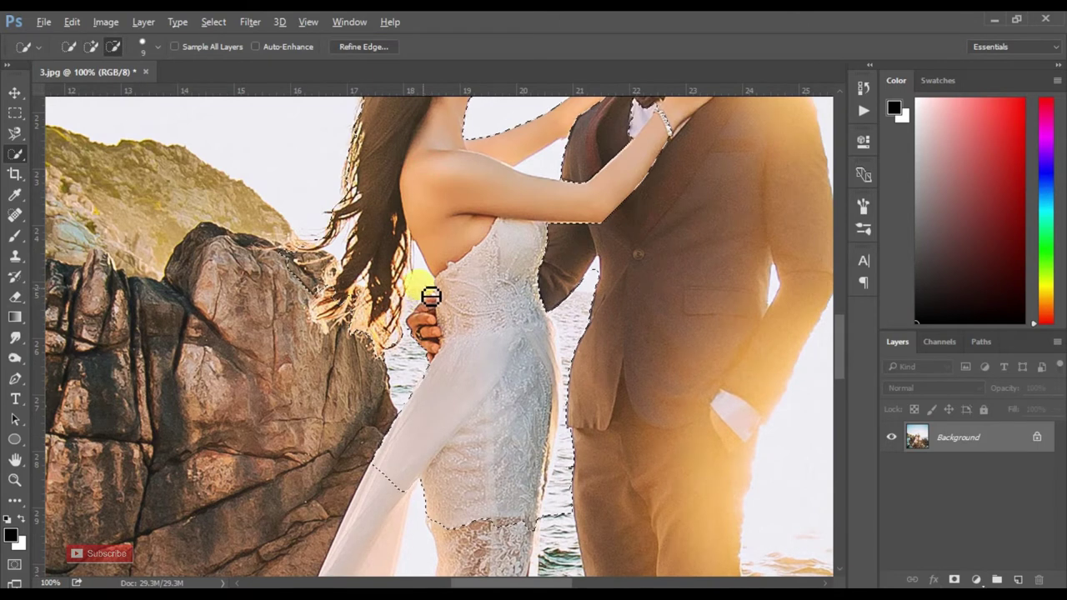
left_click_drag(426, 286, 400, 318)
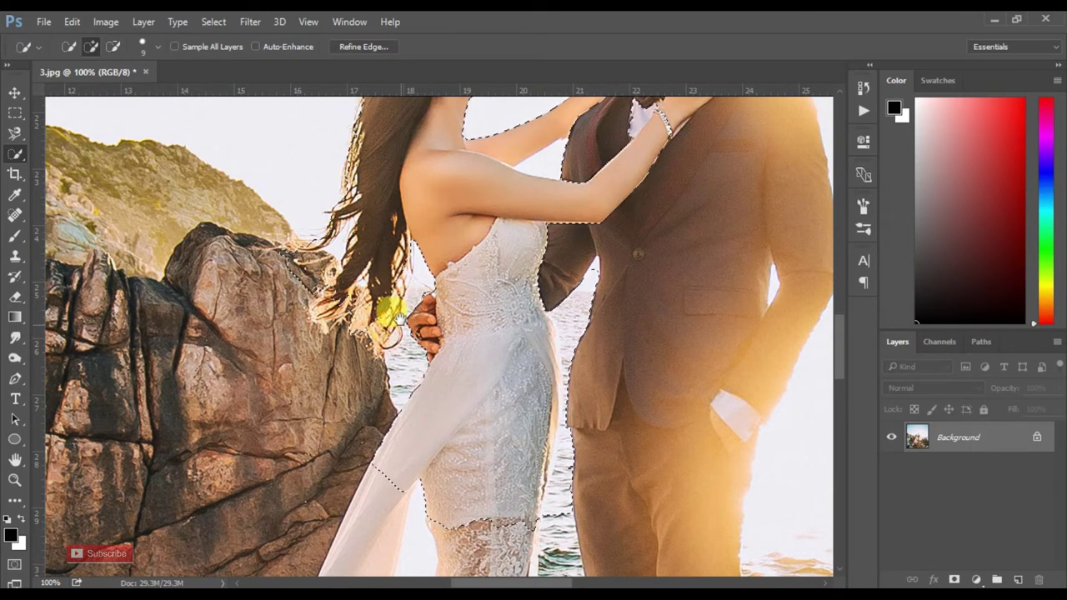
scroll(399, 319, "down", 1)
left_click_drag(397, 252, 384, 297)
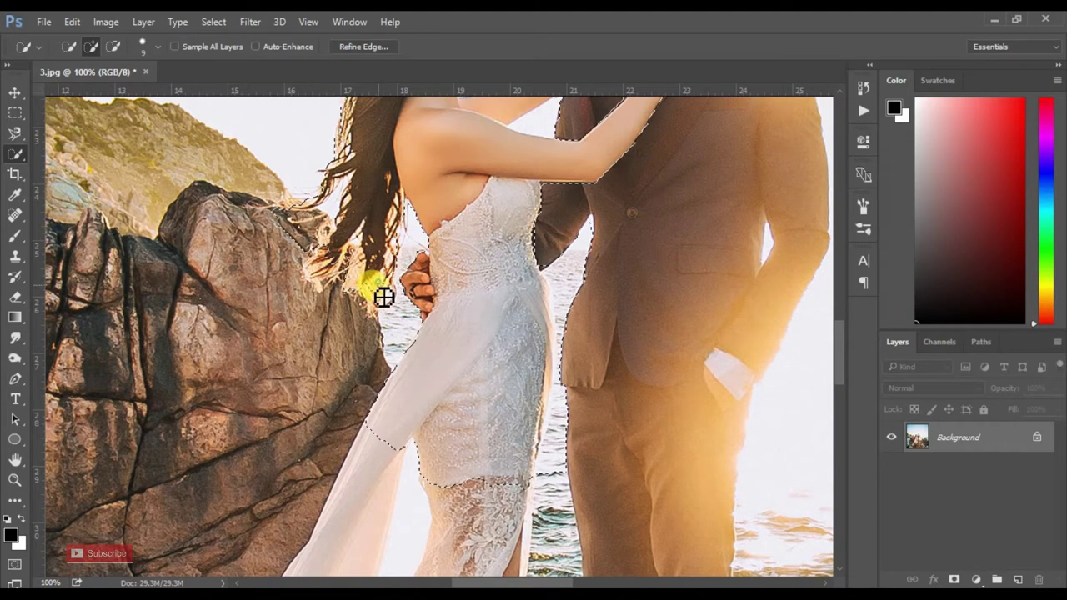
scroll(398, 311, "up", 2)
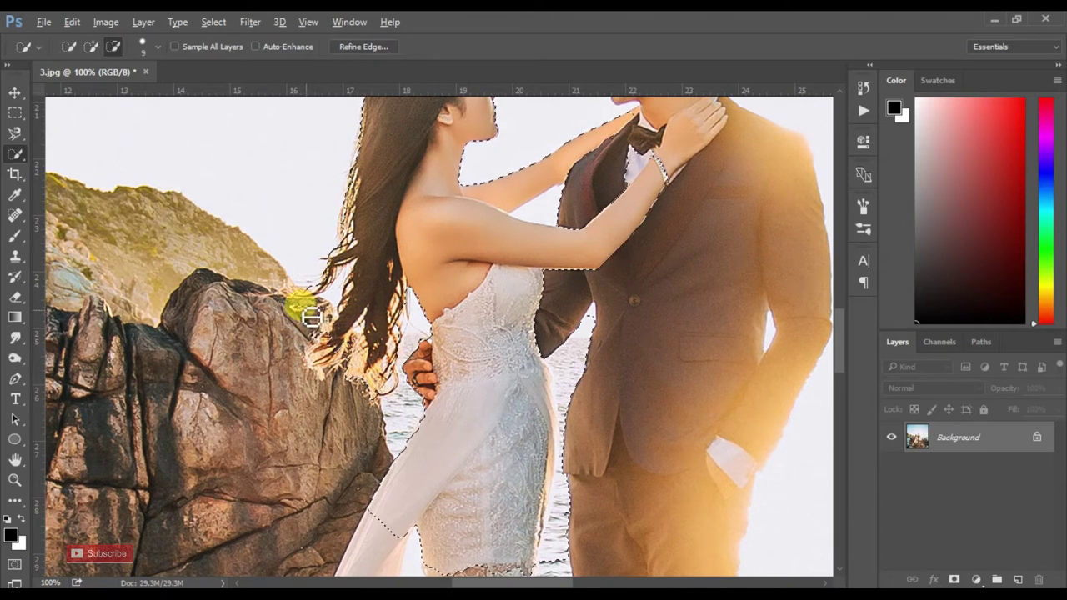
left_click_drag(315, 330, 463, 370)
Step: Extend the selection down the dress, undo an accidental leg removal, and pan to the feet
scroll(467, 333, "down", 4)
scroll(469, 208, "down", 2)
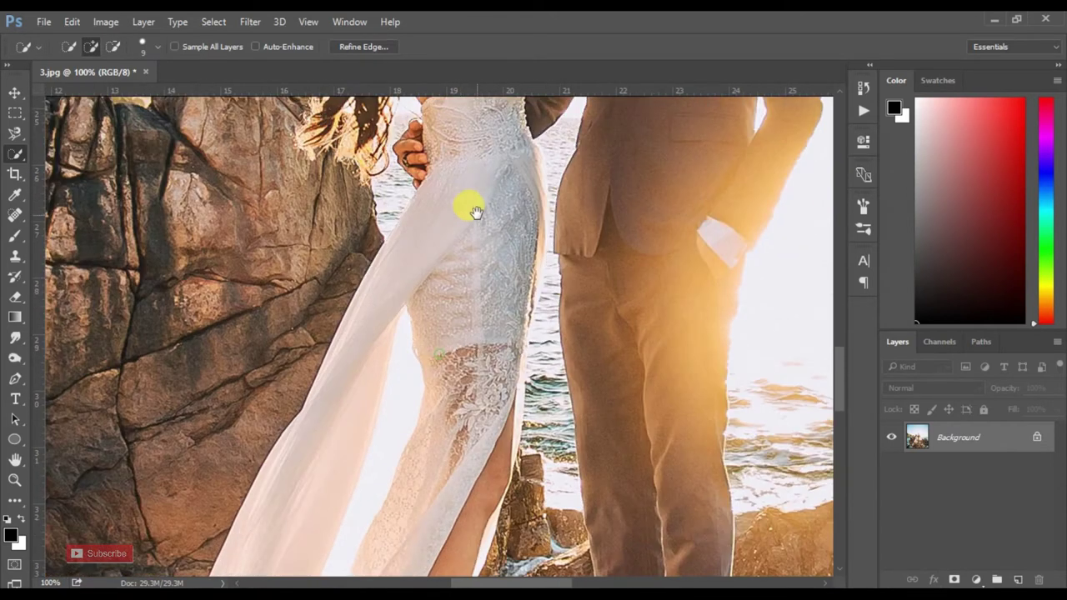
scroll(479, 267, "down", 2)
mouse_move(484, 287)
left_mouse_down()
mouse_move(467, 403)
mouse_move(448, 410)
left_mouse_up()
scroll(454, 334, "down", 5)
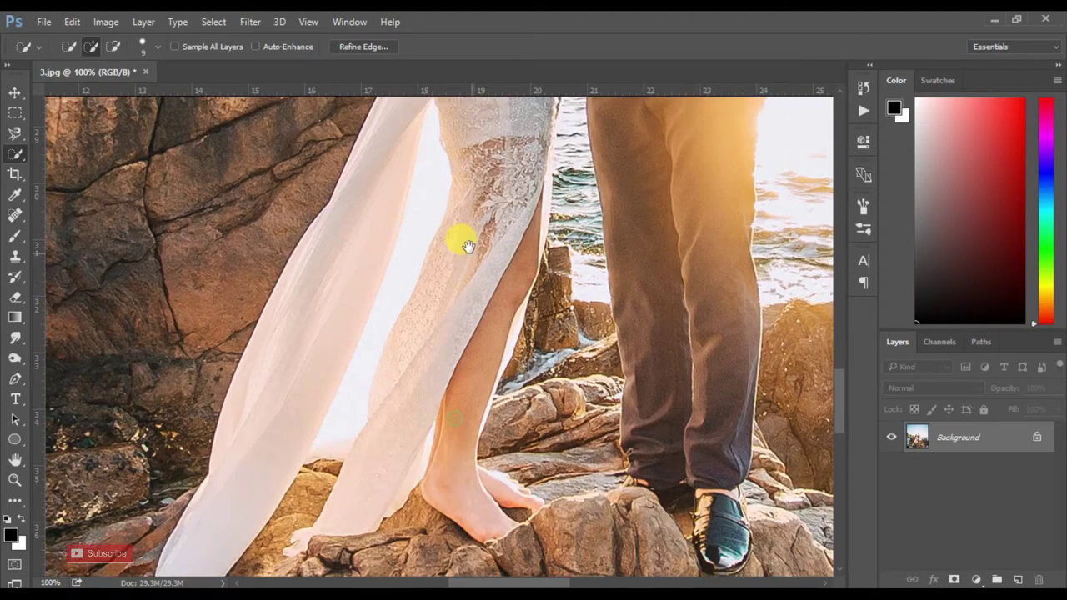
scroll(471, 246, "down", 1)
left_click_drag(477, 254, 494, 312)
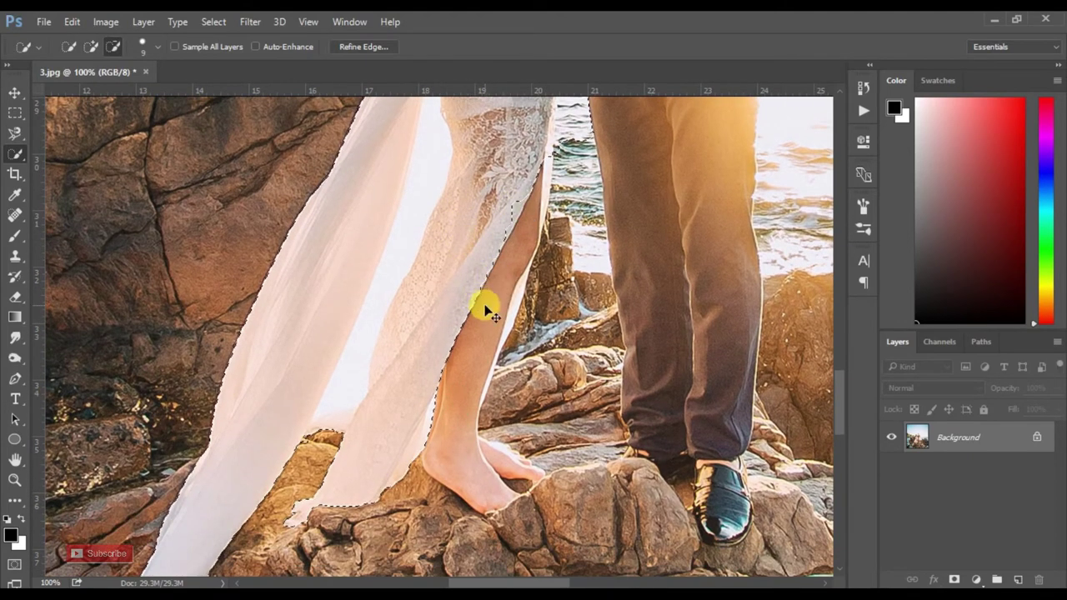
key("ctrl+z")
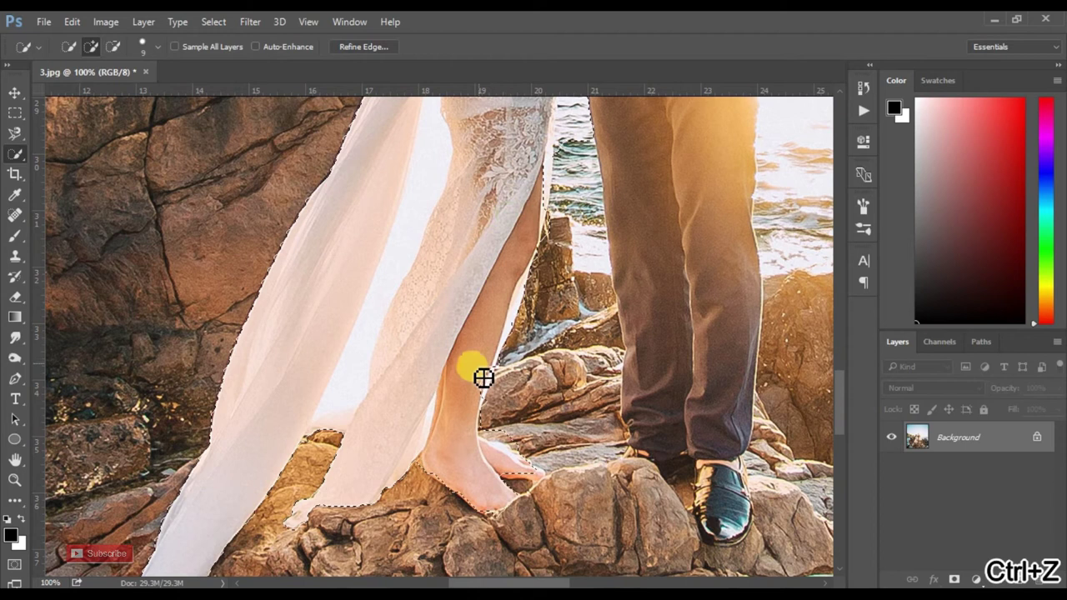
left_click_drag(392, 353, 524, 172)
mouse_move(409, 240)
left_mouse_down()
mouse_move(414, 249)
mouse_move(256, 304)
mouse_move(525, 202)
mouse_move(351, 273)
mouse_move(204, 245)
mouse_move(293, 214)
mouse_move(239, 226)
mouse_move(333, 209)
mouse_move(332, 226)
mouse_move(634, 157)
mouse_move(522, 159)
left_mouse_up()
Step: Add the white cloth and the man's head, neck, shoulder and arm to the selection
left_click_drag(460, 305, 514, 293)
mouse_move(440, 285)
left_mouse_down()
mouse_move(638, 288)
mouse_move(655, 247)
mouse_move(443, 238)
mouse_move(391, 225)
mouse_move(336, 362)
mouse_move(417, 246)
mouse_move(365, 333)
mouse_move(436, 393)
mouse_move(528, 293)
mouse_move(388, 381)
mouse_move(449, 403)
mouse_move(440, 298)
left_mouse_up()
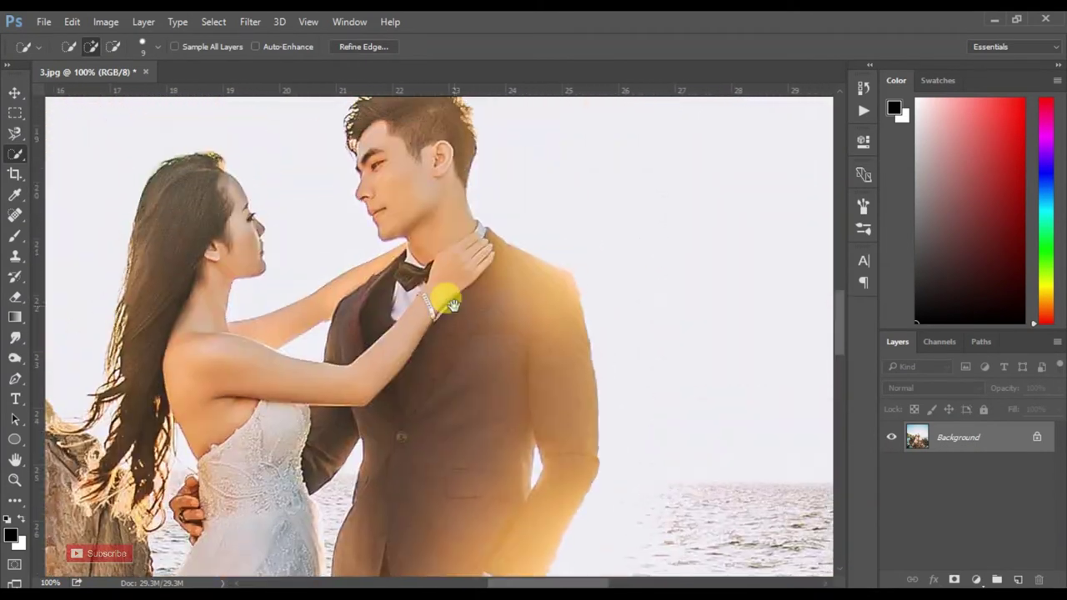
mouse_move(428, 222)
left_mouse_down()
mouse_move(432, 269)
mouse_move(381, 251)
mouse_move(443, 240)
mouse_move(409, 172)
mouse_move(452, 289)
mouse_move(415, 209)
left_mouse_up()
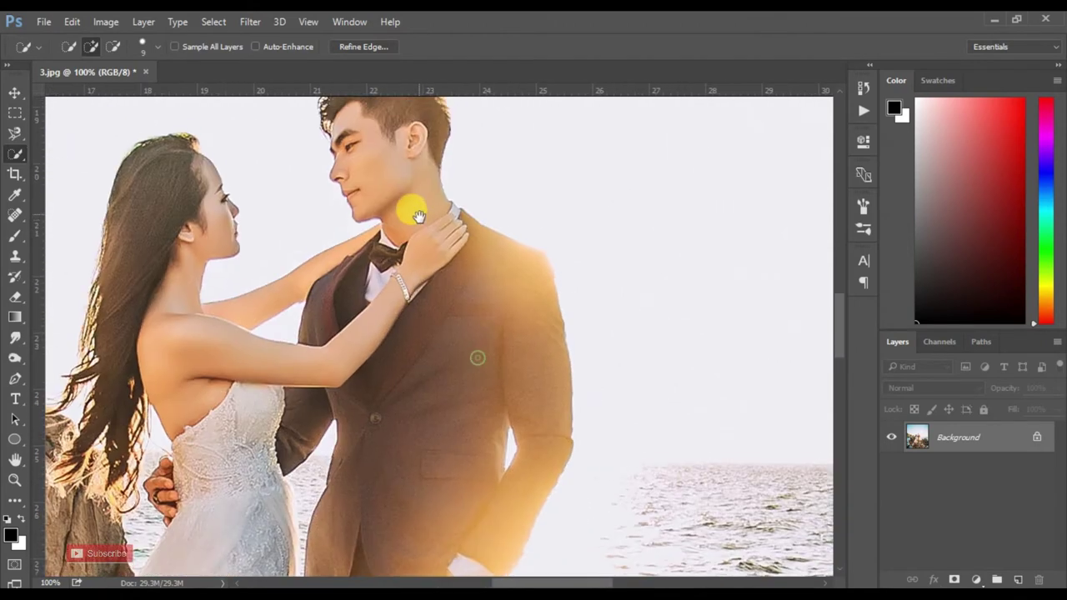
mouse_move(443, 245)
left_mouse_down()
mouse_move(498, 272)
mouse_move(541, 400)
left_mouse_up()
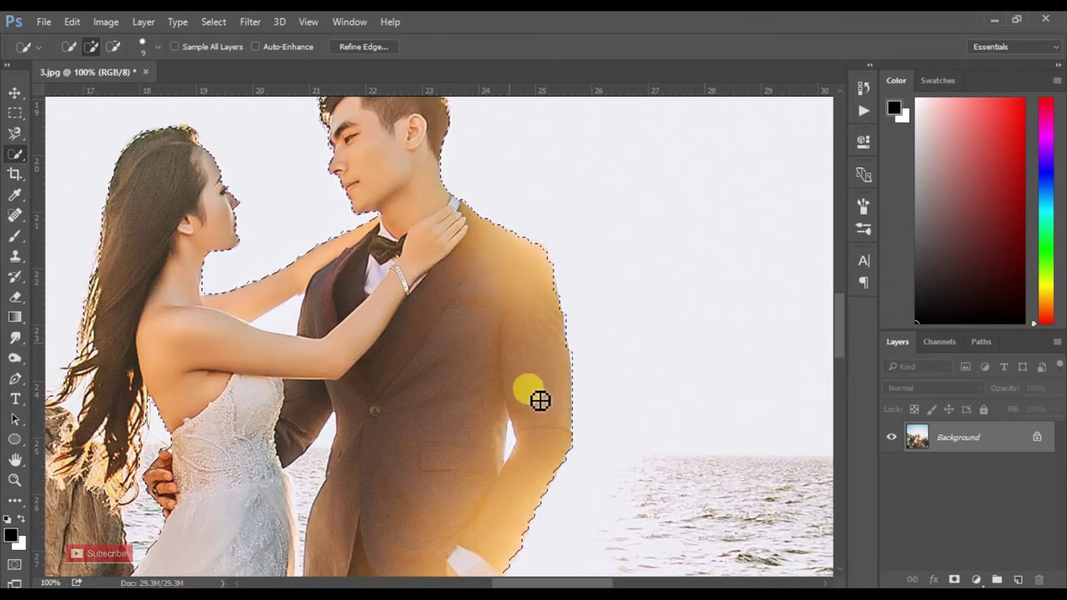
left_click_drag(428, 319, 417, 212)
Step: Extend the selection over the man's legs, waist and shoes, then check the whole couple
left_click_drag(433, 292, 428, 181)
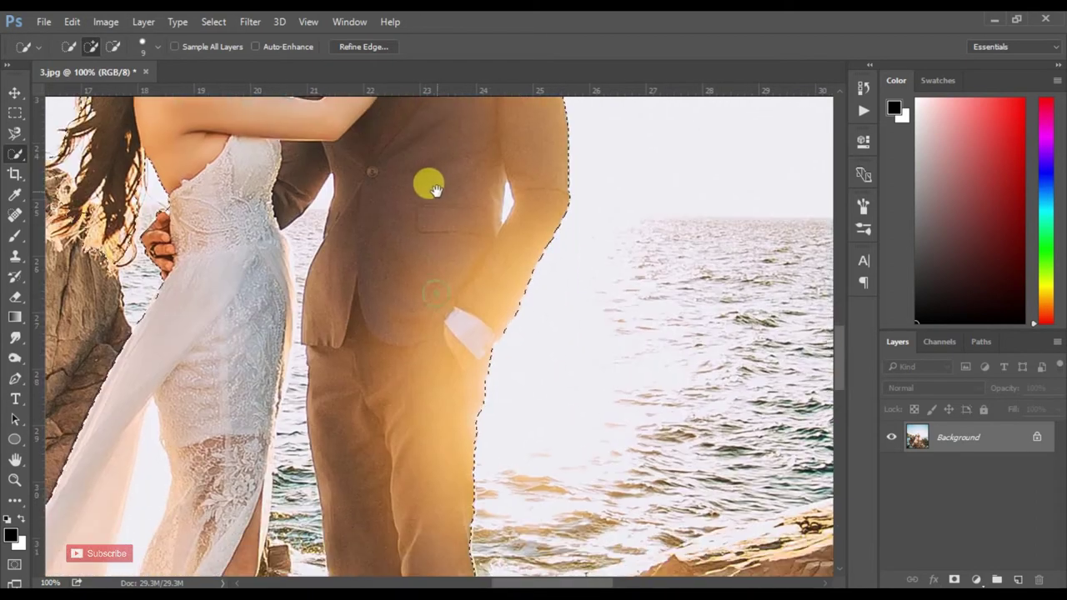
mouse_move(421, 401)
left_mouse_down()
mouse_move(421, 224)
mouse_move(445, 434)
left_mouse_up()
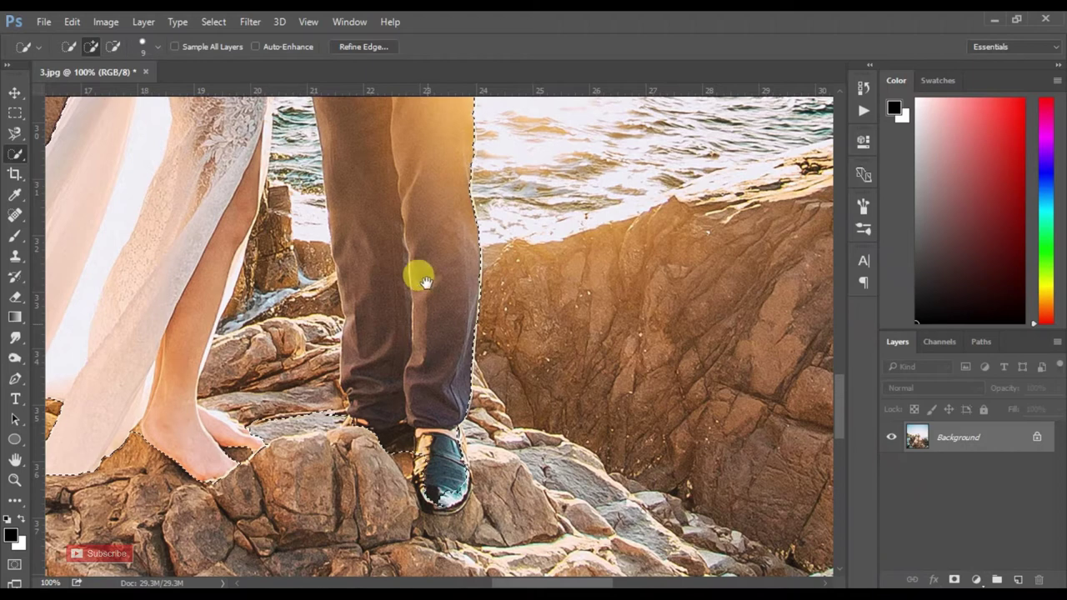
left_click_drag(417, 275, 476, 406)
key("ctrl+0")
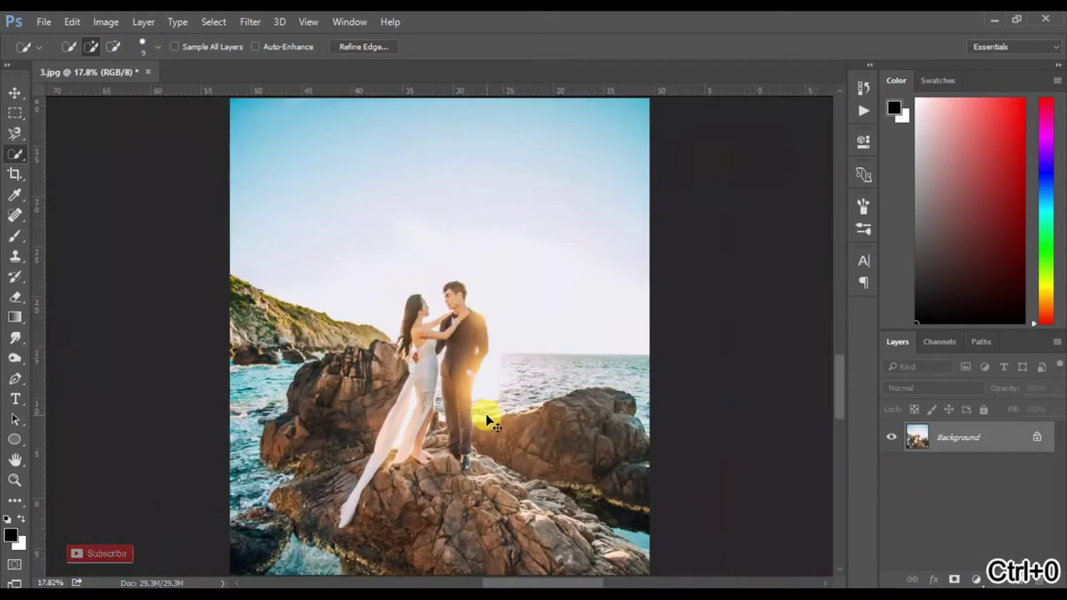
key("ctrl+plus")
key("ctrl+plus")
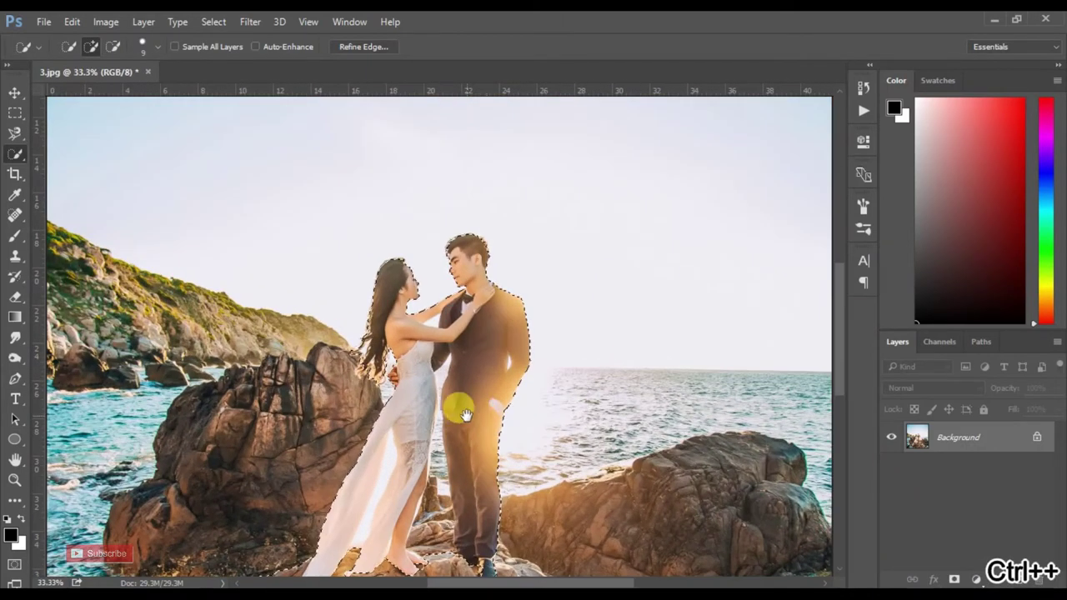
scroll(475, 350, "down", 3)
scroll(421, 359, "down", 2)
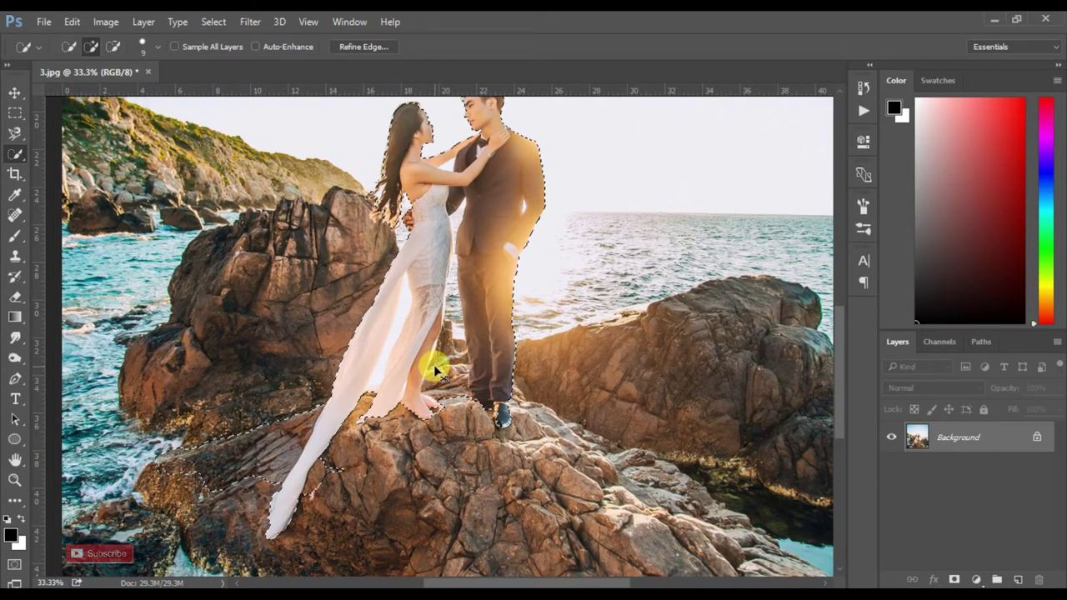
Step: Copy the selected couple onto a new Layer 1 and toggle layer visibility to check the cut-out
key("ctrl+c")
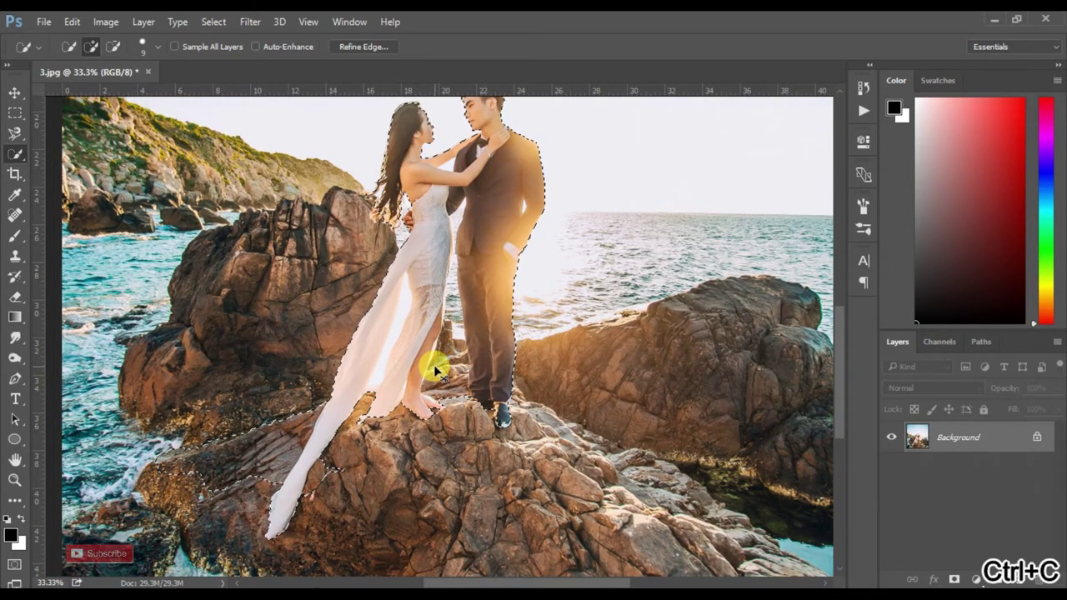
key("ctrl+v")
left_click(892, 437)
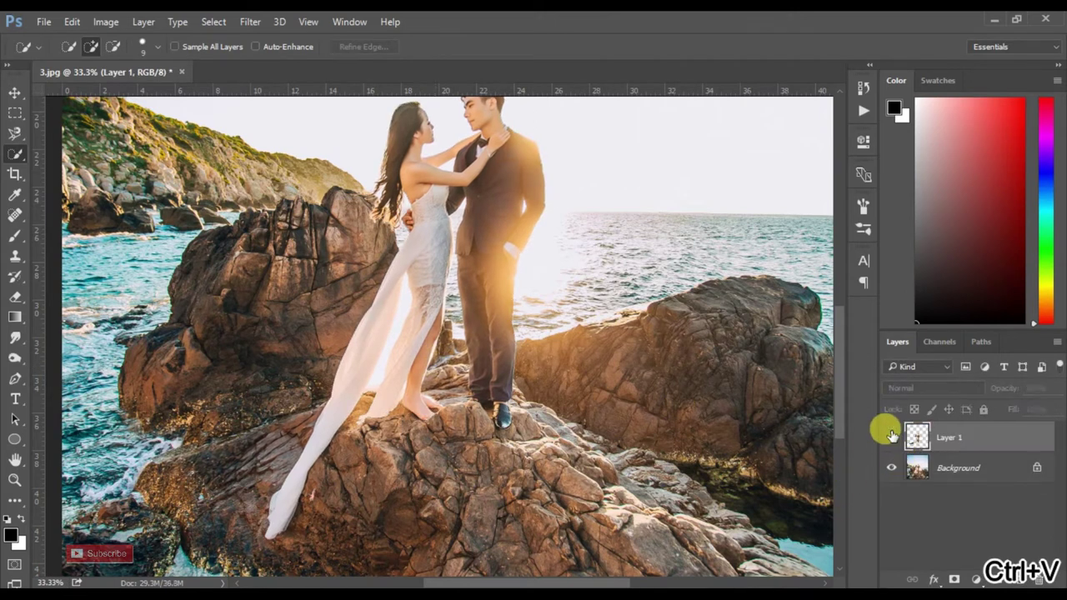
left_click(891, 437)
left_click(892, 468)
left_click(892, 468)
key("ctrl+0")
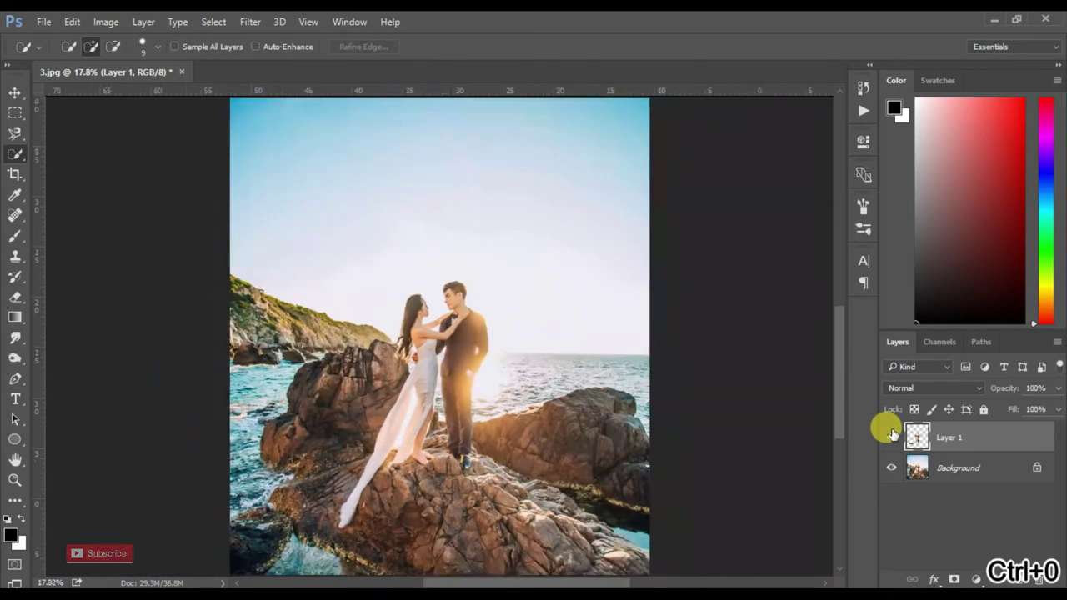
Step: Unlock the Background into an editable Layer 0
left_click(983, 467)
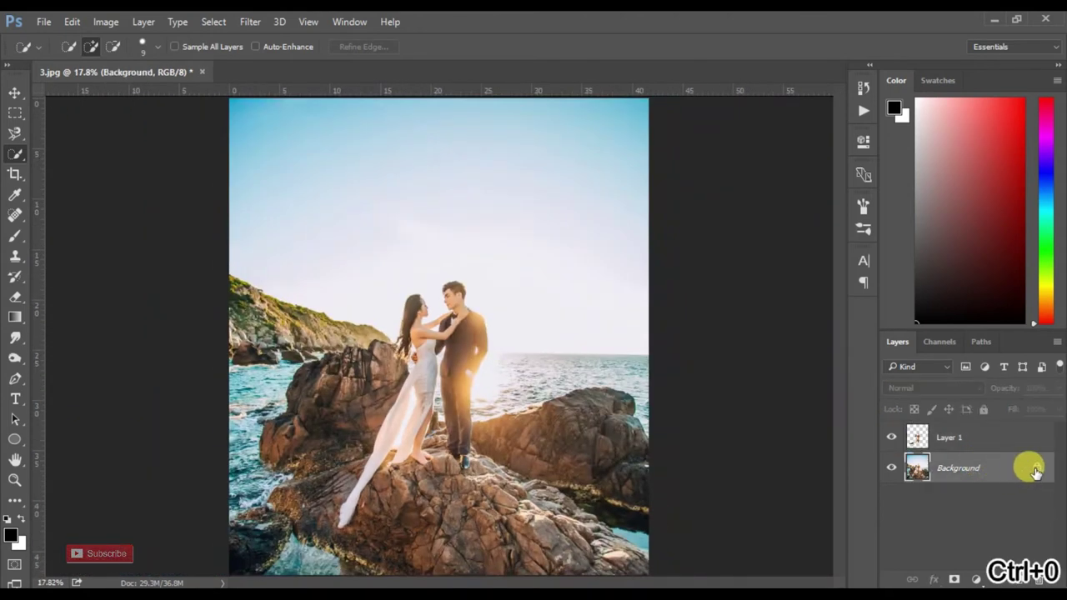
left_click(1036, 468)
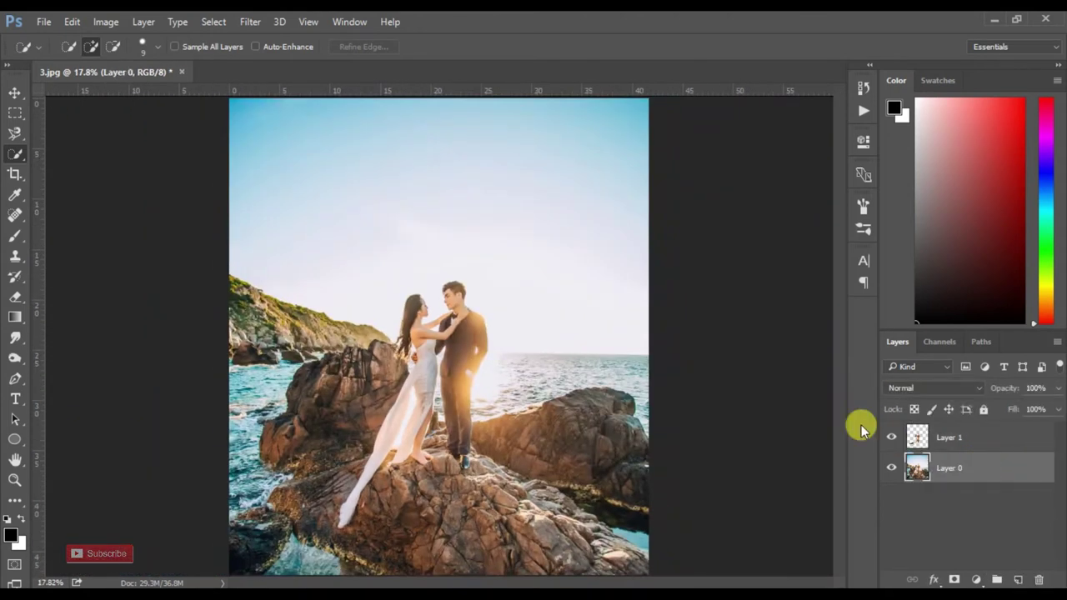
key("ctrl+plus")
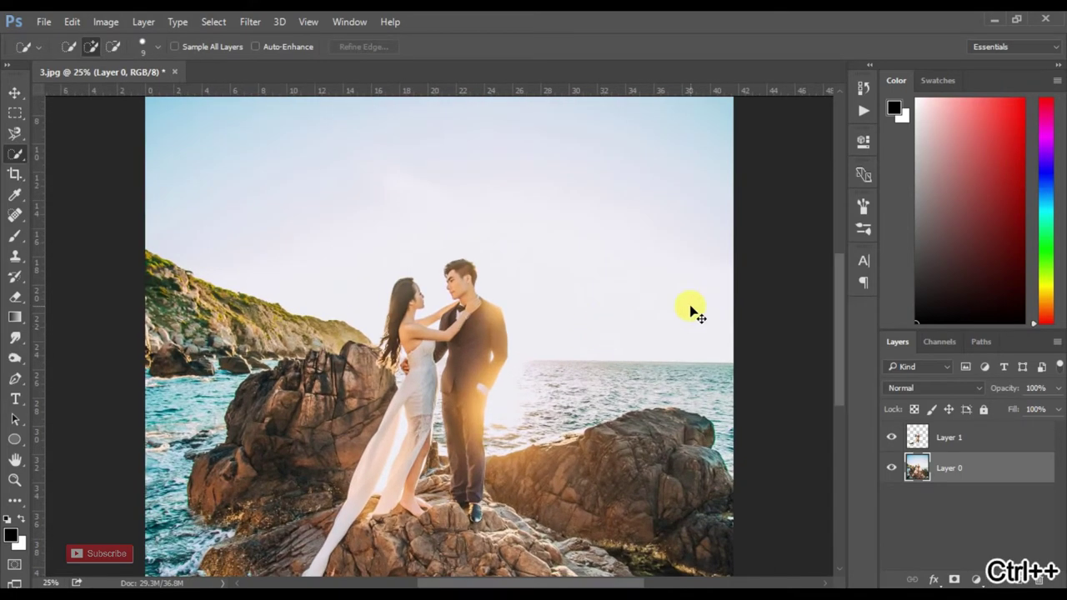
key("ctrl+0")
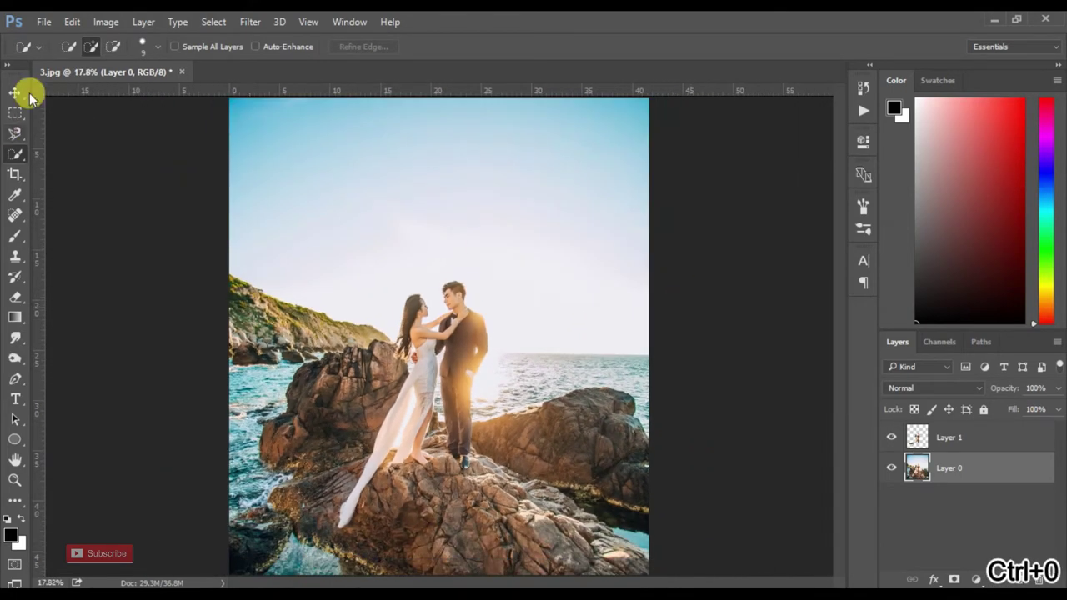
left_click(15, 111)
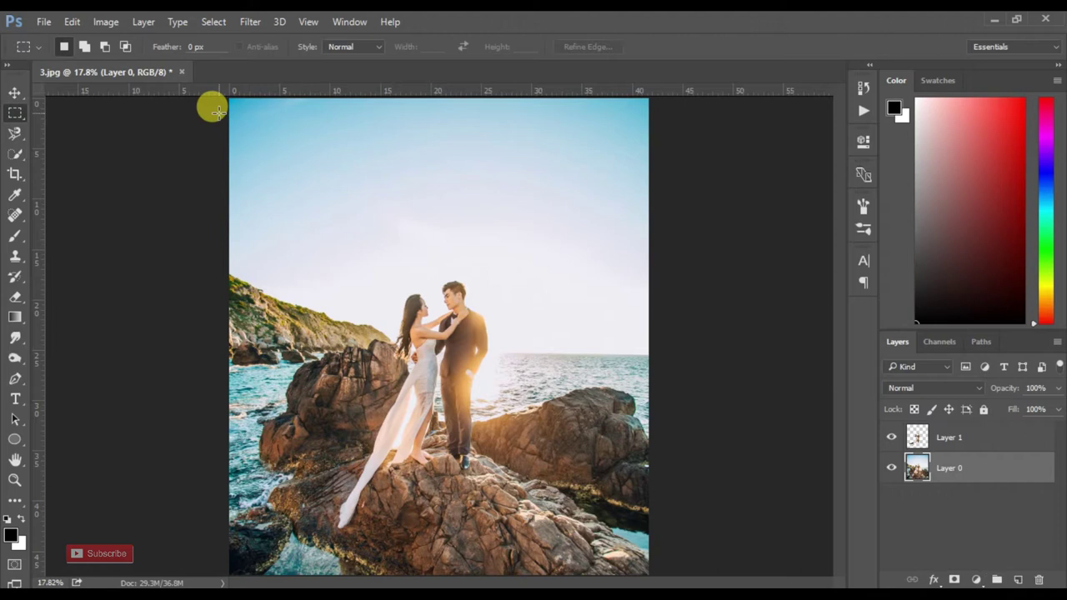
Step: Marquee-select everything above the rock line on Layer 0, delete it to transparency, and deselect
key("ctrl+minus")
left_click_drag(239, 109, 755, 422)
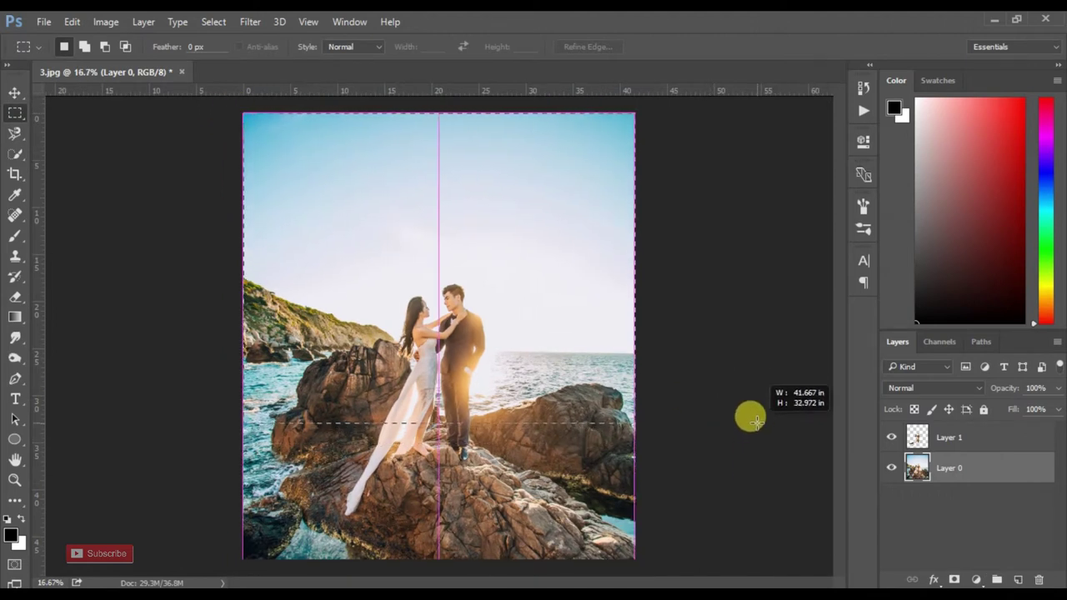
left_click_drag(754, 422, 755, 423)
key("Delete")
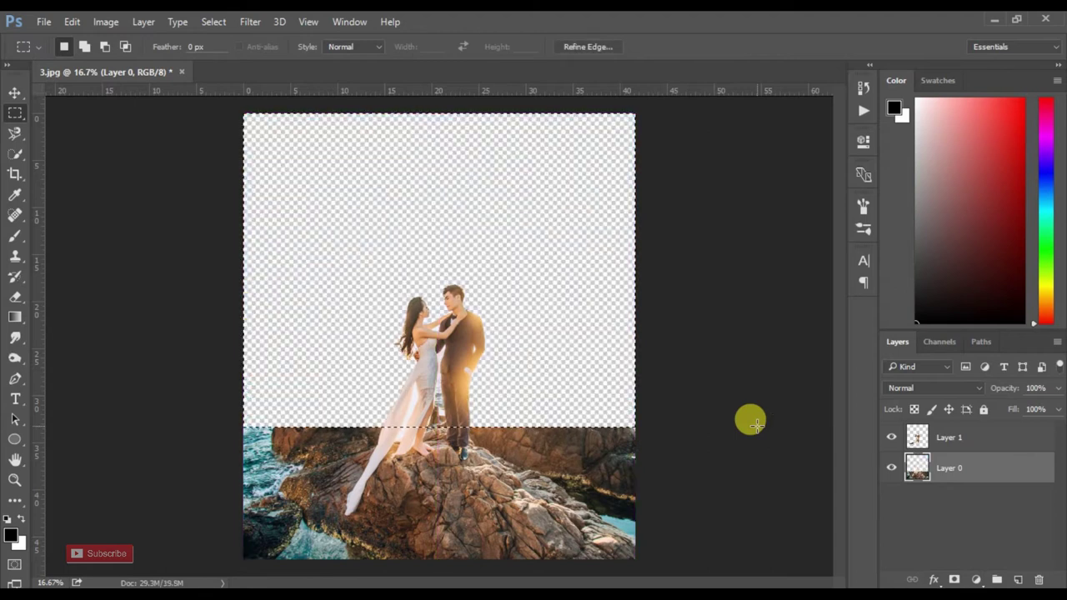
key("ctrl+d")
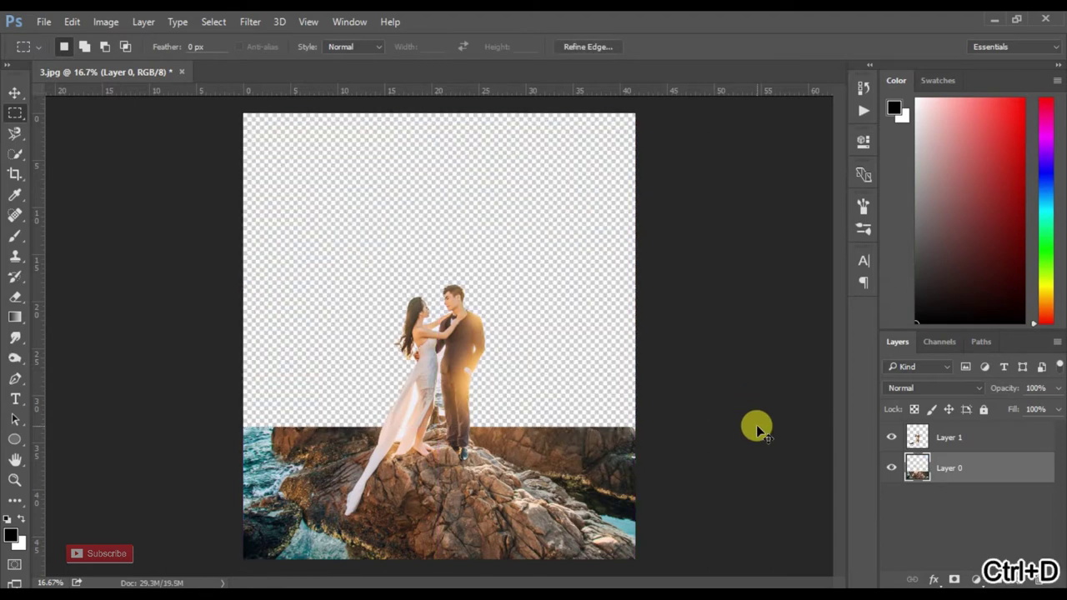
key("ctrl+0")
Step: Check Layer 0 alone, then zoom to 50% on the lower-left rocks and water
key("ctrl+plus")
key("ctrl+plus")
left_click_drag(750, 417, 590, 264)
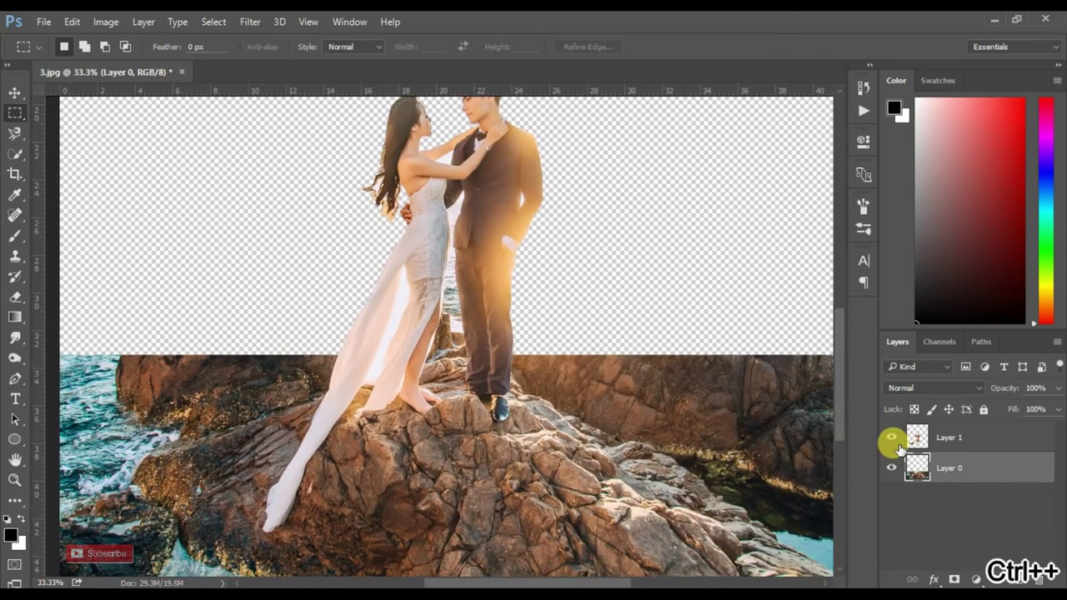
left_click(892, 437)
left_click(891, 437)
left_click_drag(470, 340, 593, 292)
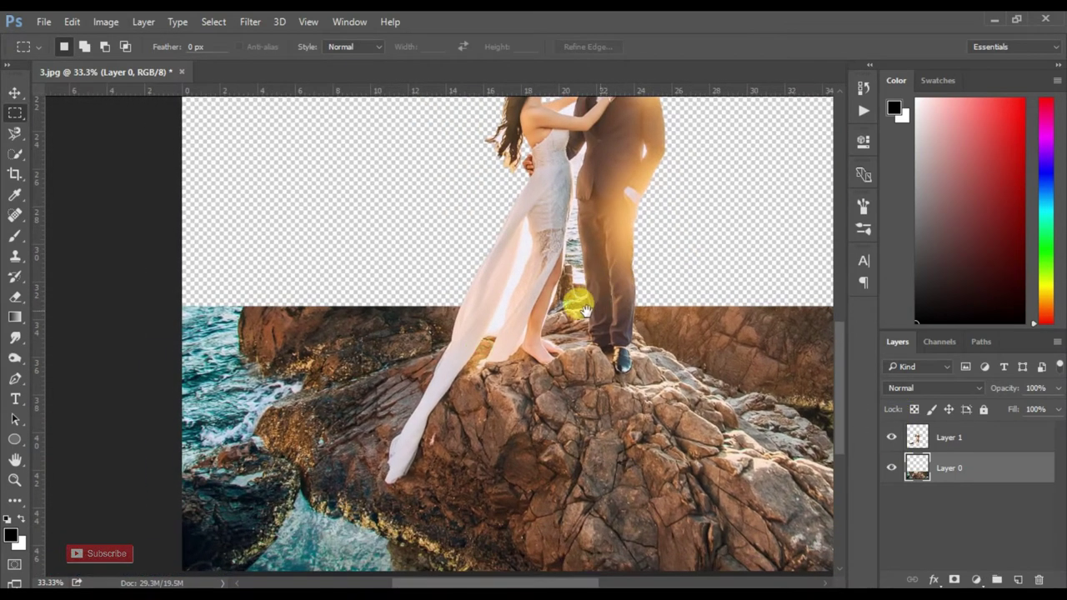
key("ctrl+space")
key("ctrl+plus")
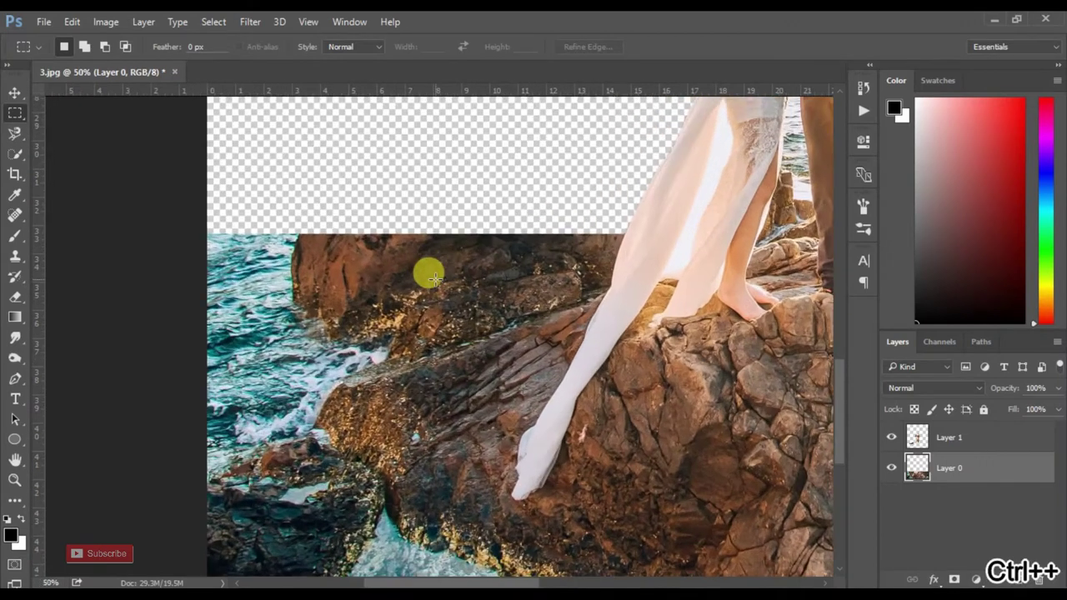
Step: Quick Select the sea water left of the couple's rock, trimming rock out and undoing mistakes
left_click(15, 153)
mouse_move(596, 262)
left_mouse_down()
mouse_move(614, 245)
mouse_move(440, 333)
left_mouse_up()
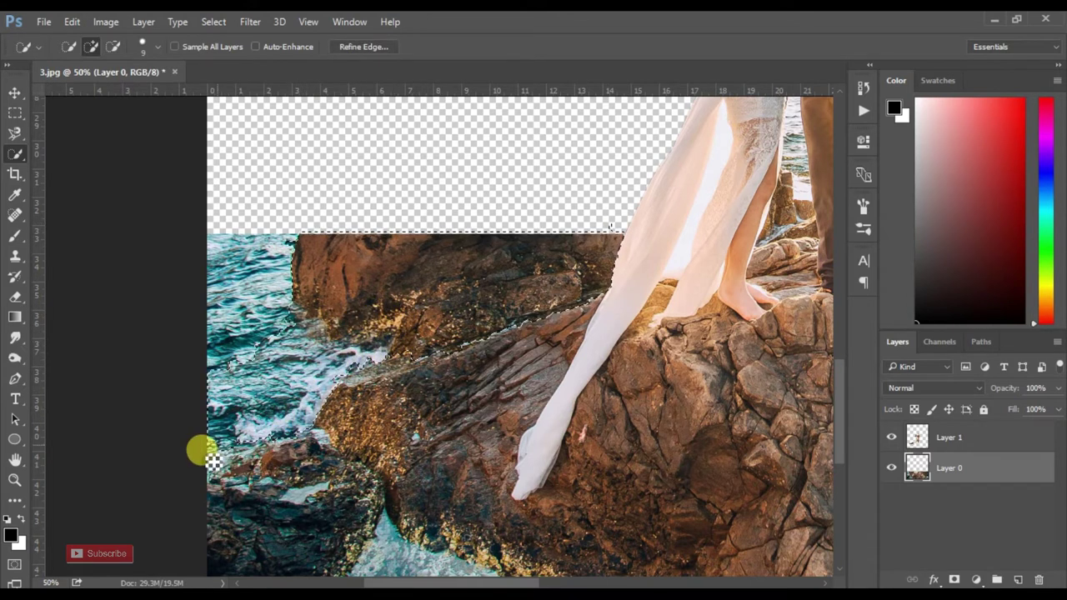
left_click_drag(303, 288, 248, 269)
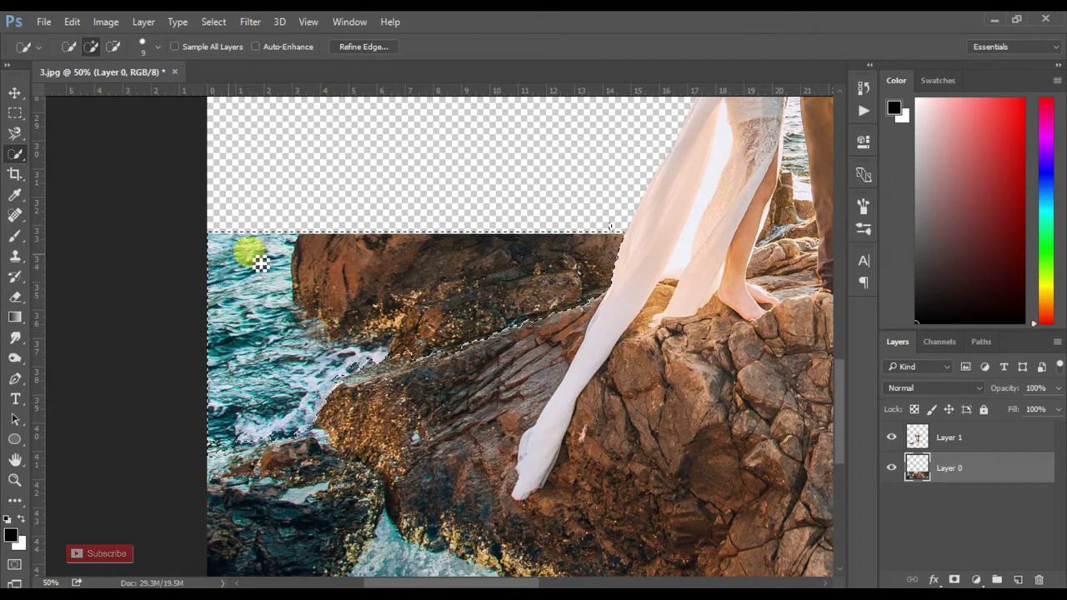
key("alt")
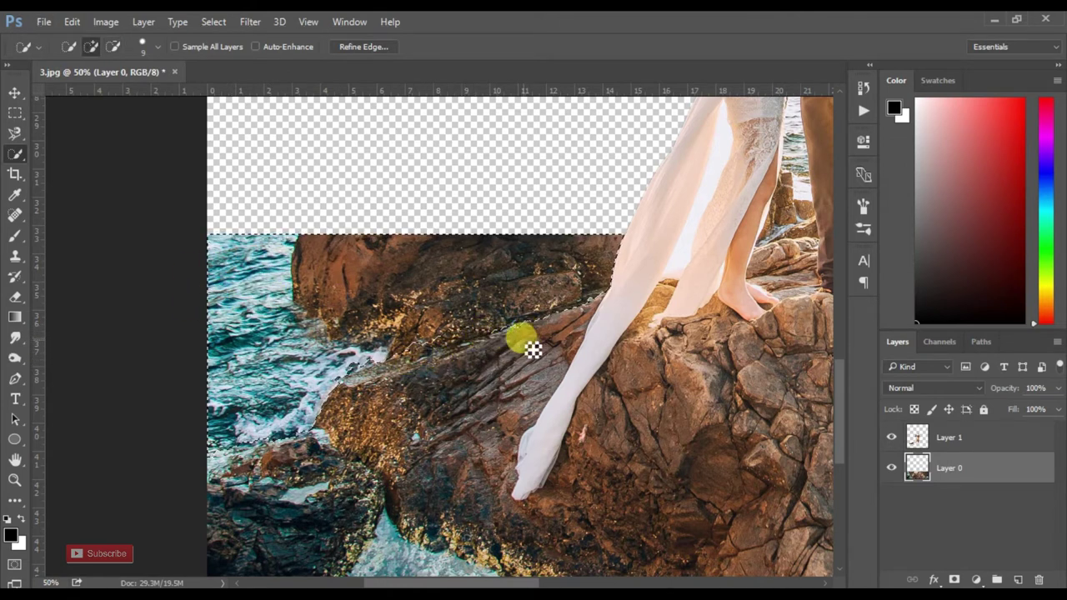
mouse_move(456, 327)
left_mouse_down()
mouse_move(453, 350)
mouse_move(422, 369)
mouse_move(438, 368)
left_mouse_up()
key("ctrl+z")
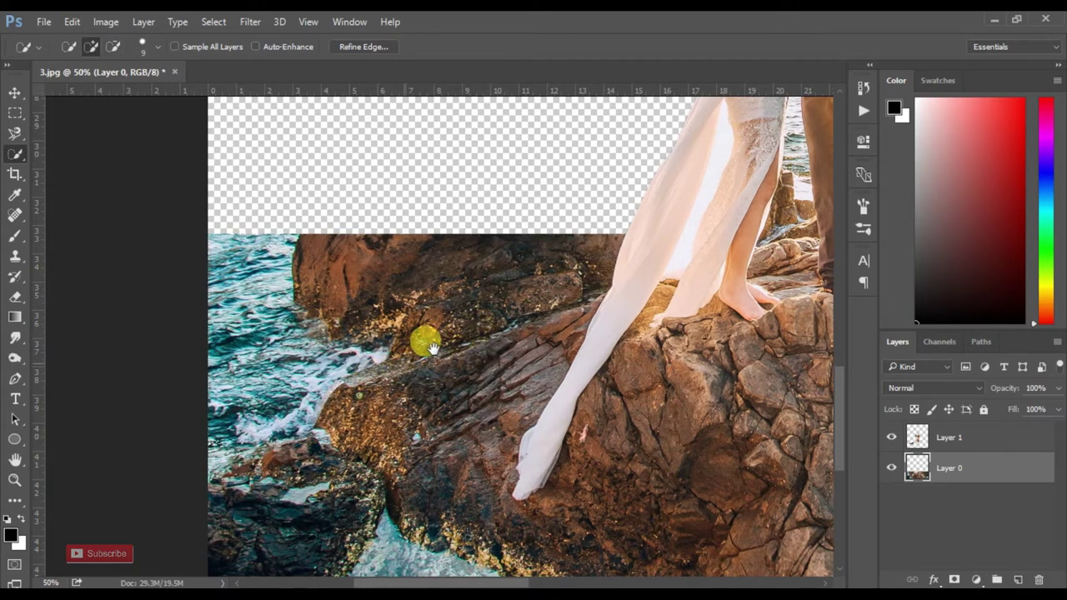
scroll(424, 341, "down", 2)
scroll(424, 340, "left", 3)
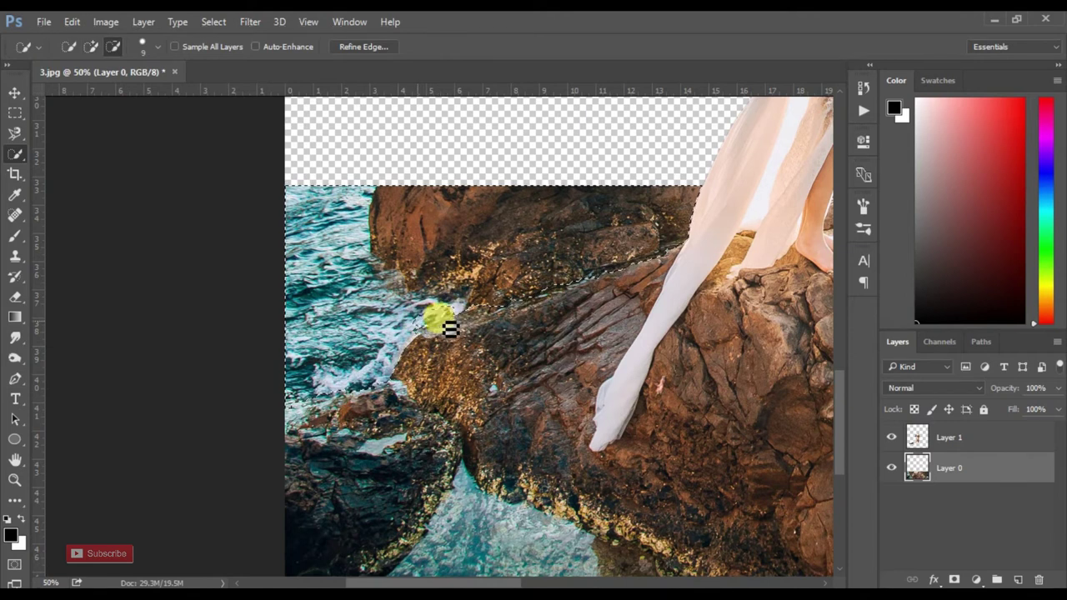
key("ctrl+z")
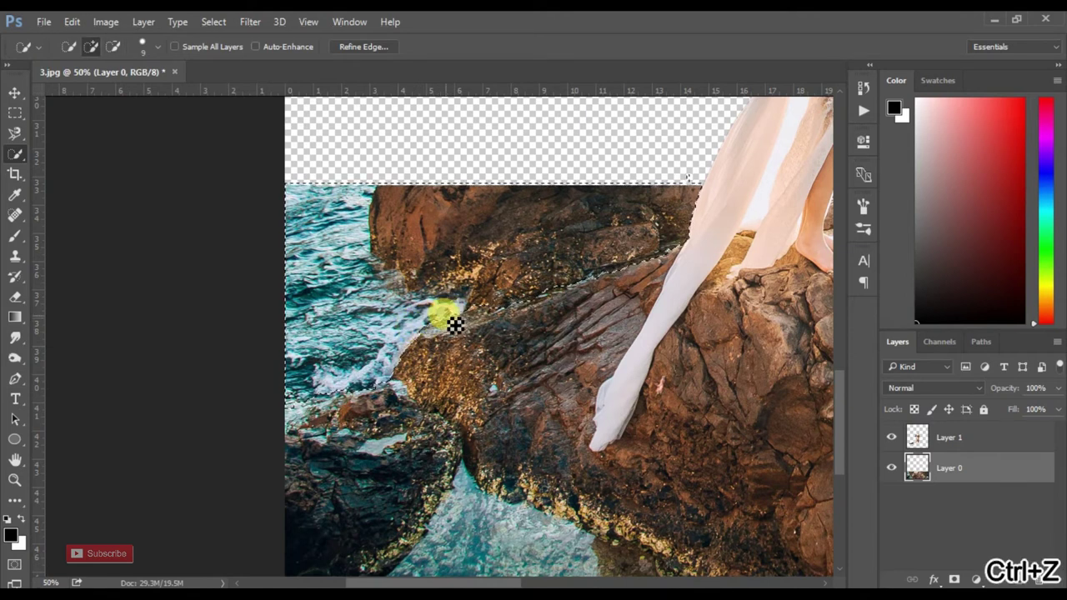
scroll(226, 342, "up", 1)
scroll(225, 342, "right", 2)
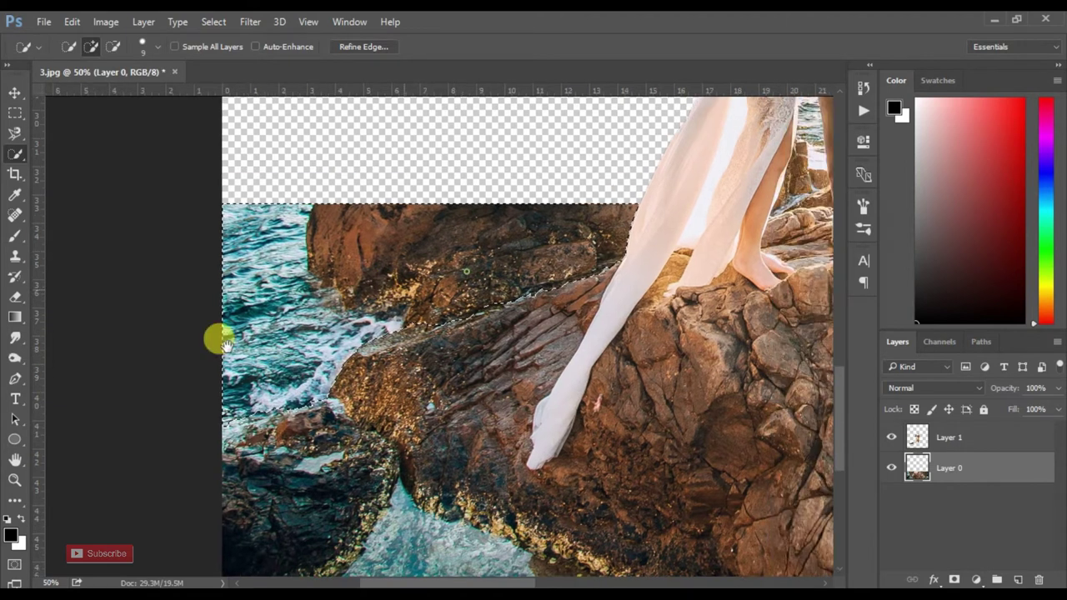
scroll(225, 344, "up", 2)
scroll(220, 363, "right", 5)
Step: Delete the selected water area from Layer 0 and clear the selection
key("Delete")
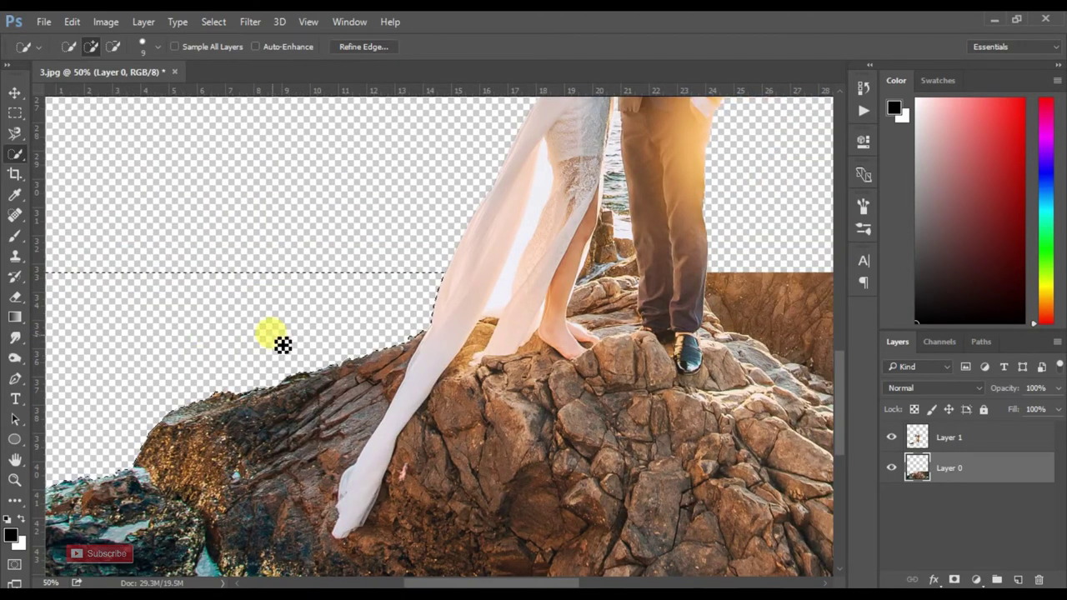
key("ctrl+d")
left_click_drag(500, 305, 245, 306)
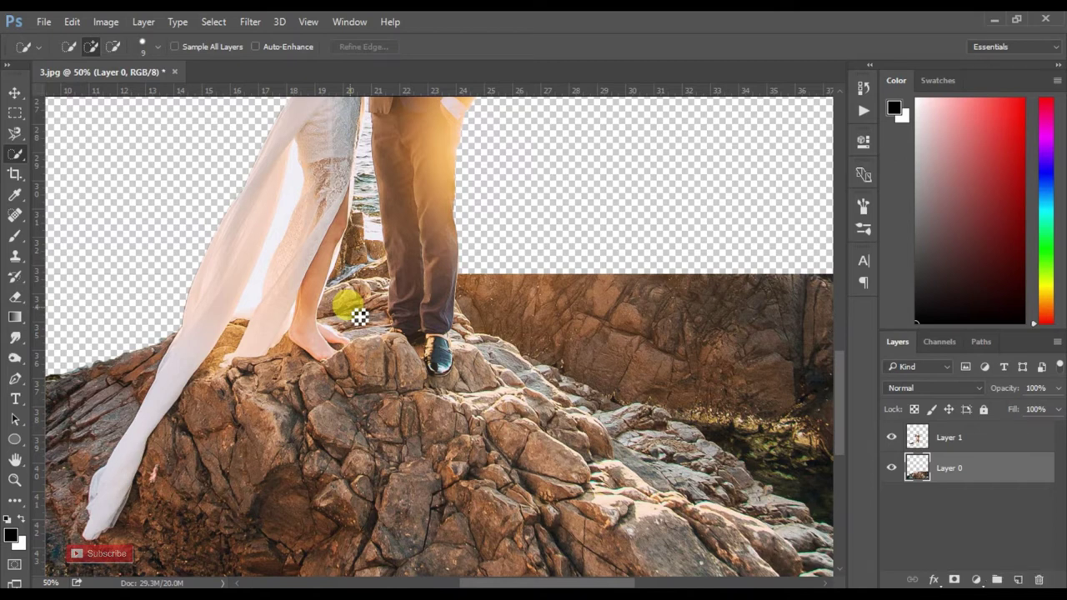
left_click_drag(612, 331, 392, 271)
mouse_move(563, 306)
left_mouse_down()
mouse_move(352, 269)
mouse_move(589, 406)
mouse_move(686, 484)
mouse_move(709, 519)
mouse_move(692, 484)
mouse_move(667, 489)
mouse_move(607, 417)
mouse_move(650, 476)
left_mouse_up()
Step: Select the background rocks right of the couple, excluding the foreground rock, and delete them
left_click_drag(393, 241, 589, 379)
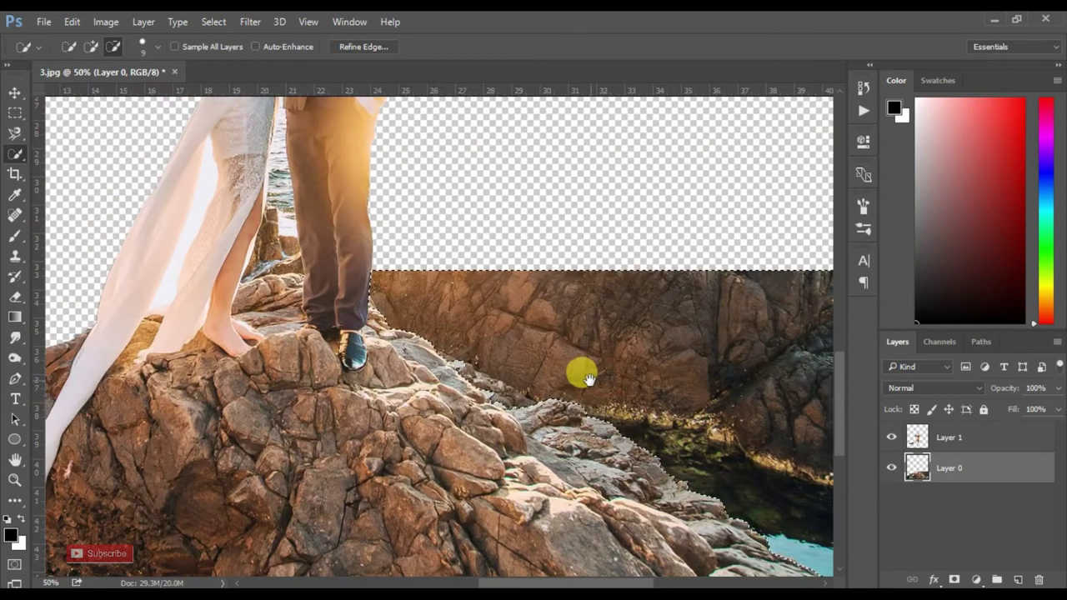
left_click_drag(517, 407, 474, 376)
key("ctrl+z")
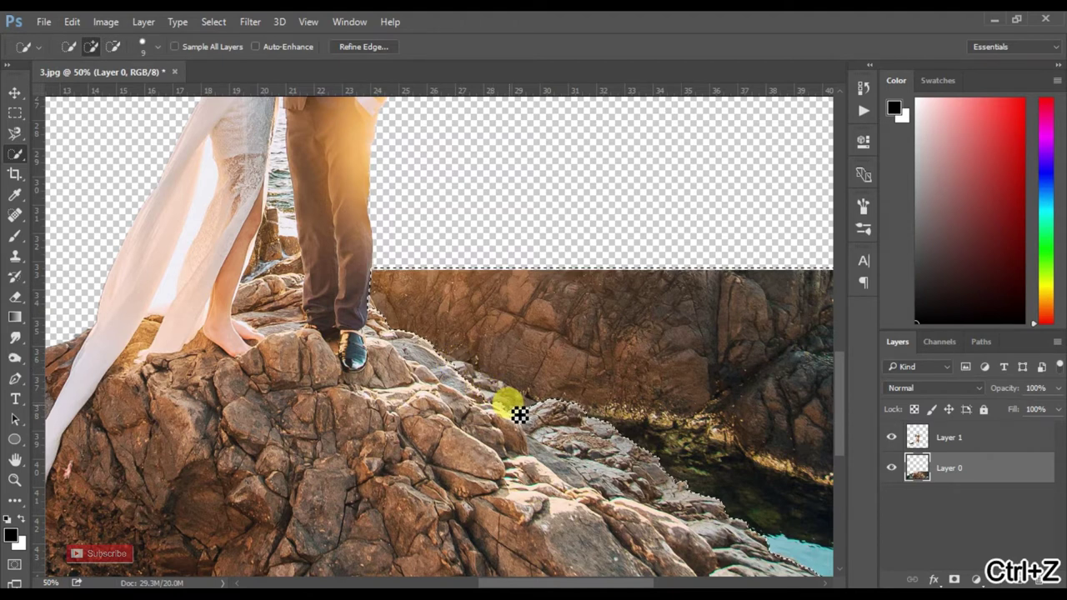
mouse_move(511, 415)
left_mouse_down()
mouse_move(494, 410)
mouse_move(510, 415)
left_mouse_up()
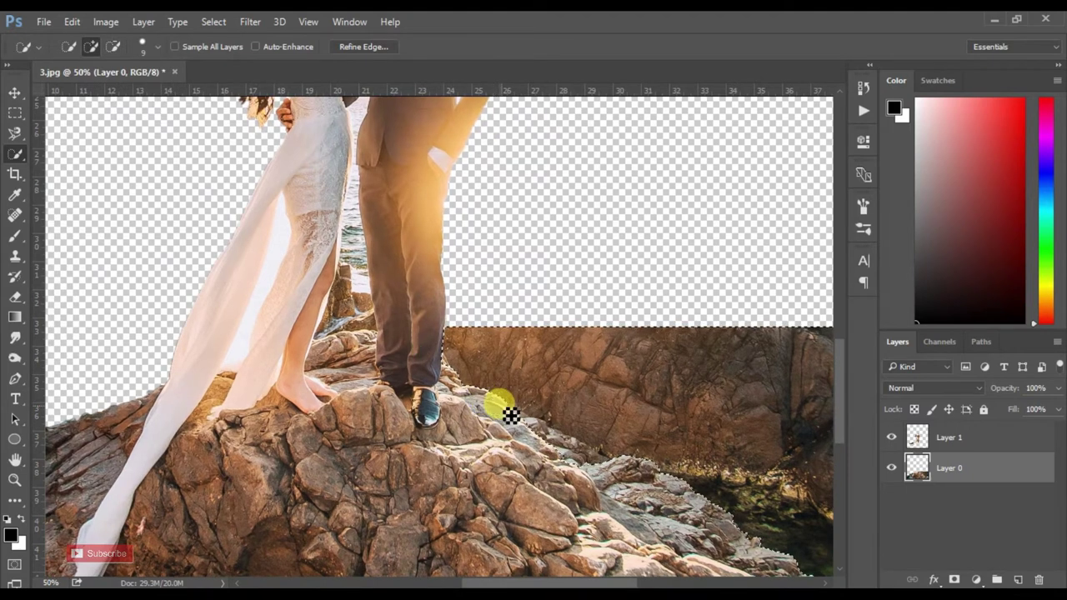
key("Delete")
key("ctrl+d")
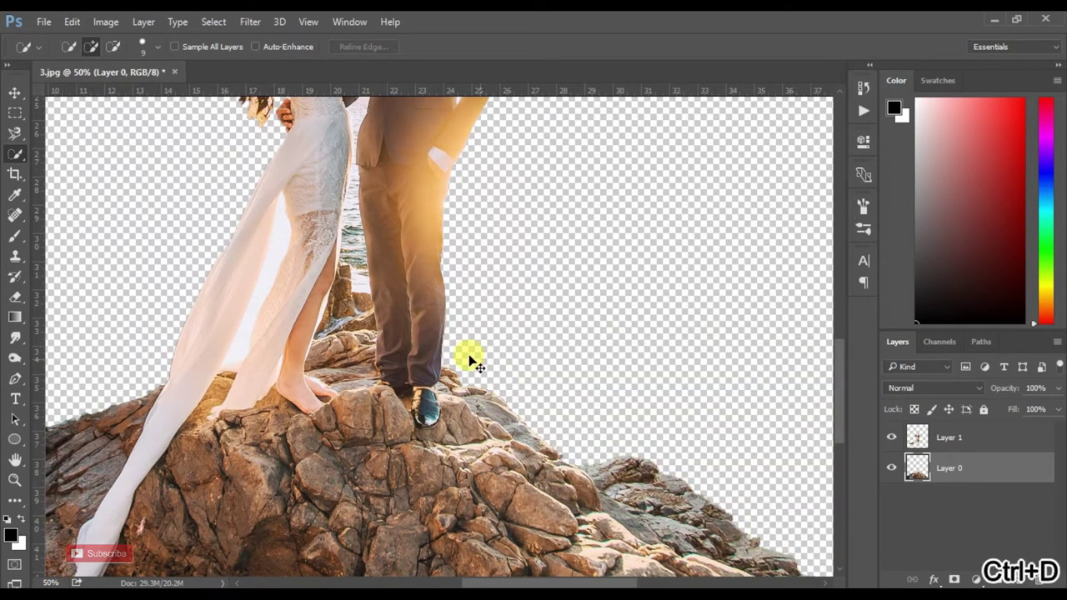
left_click_drag(366, 307, 494, 353)
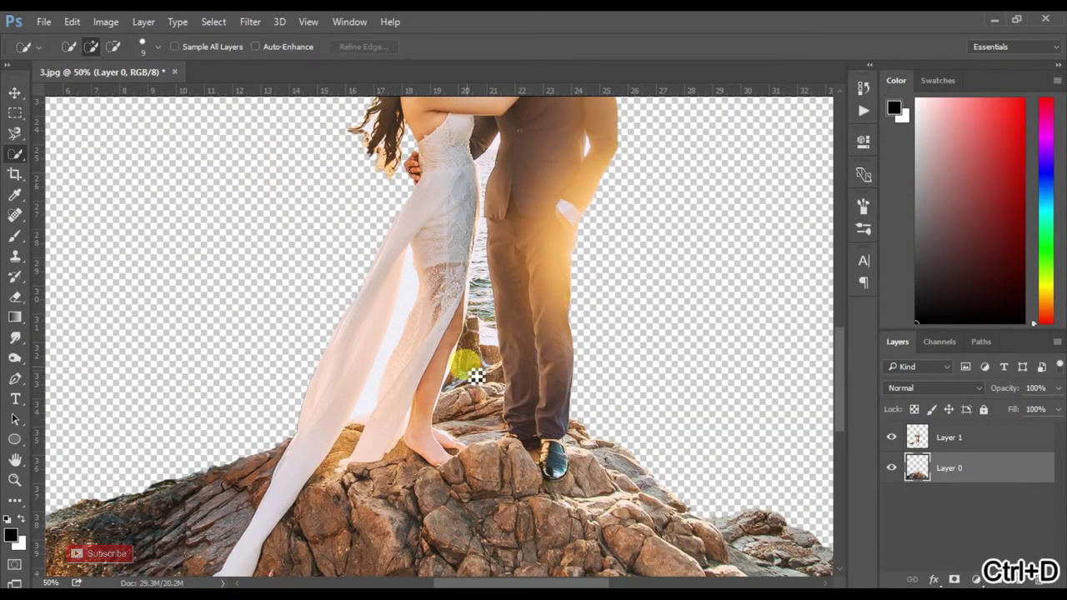
left_click_drag(500, 295, 512, 370)
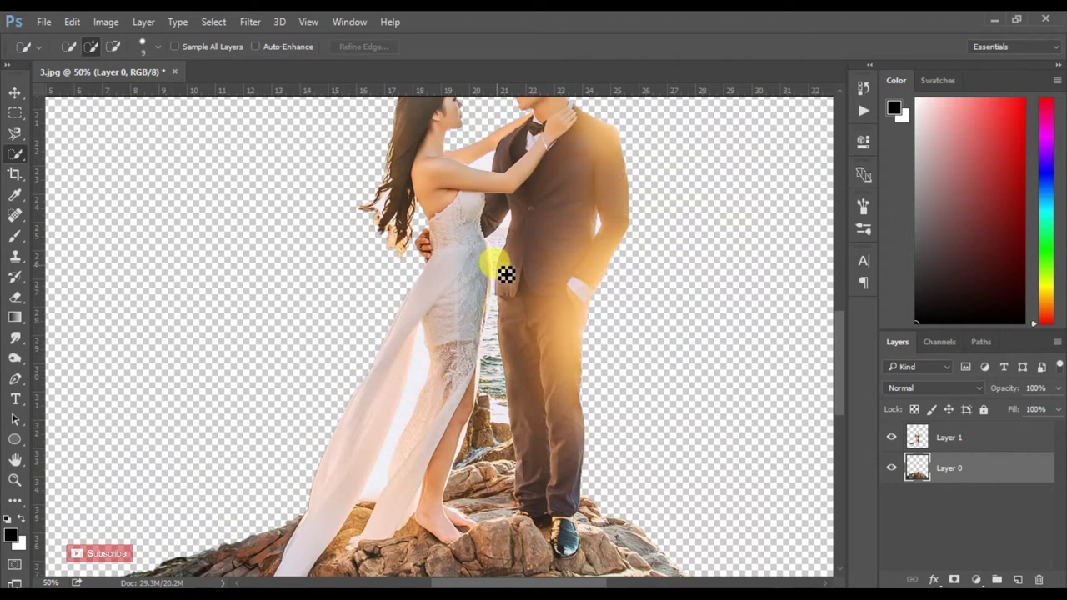
Step: Make Layer 1 active and zoom to 100% on the couple's heads and shoulders
left_click(15, 92)
left_click(481, 296)
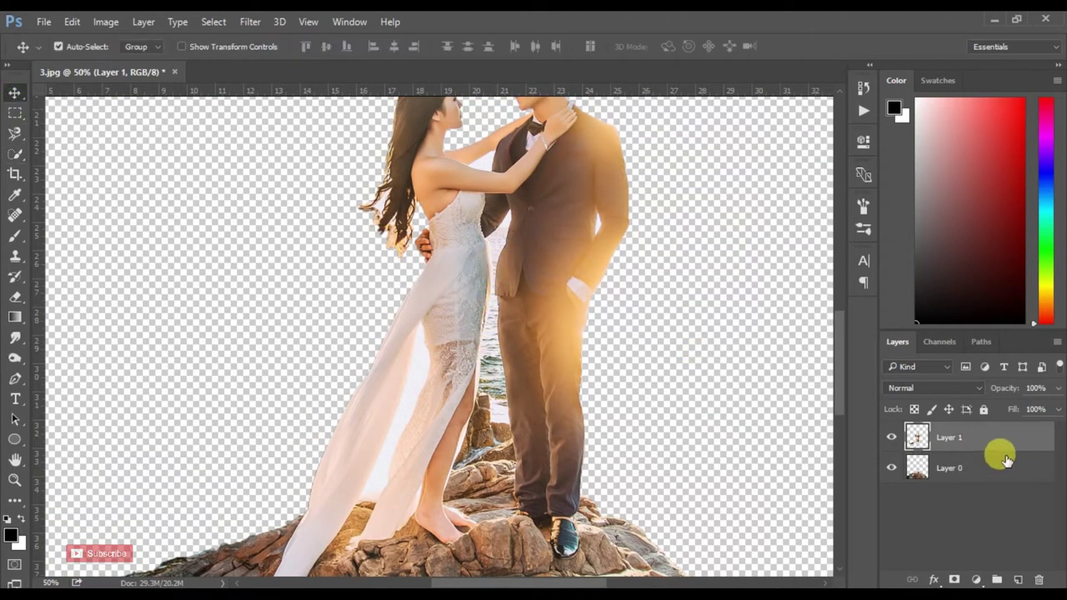
key("ctrl+plus")
scroll(631, 322, "up", 3)
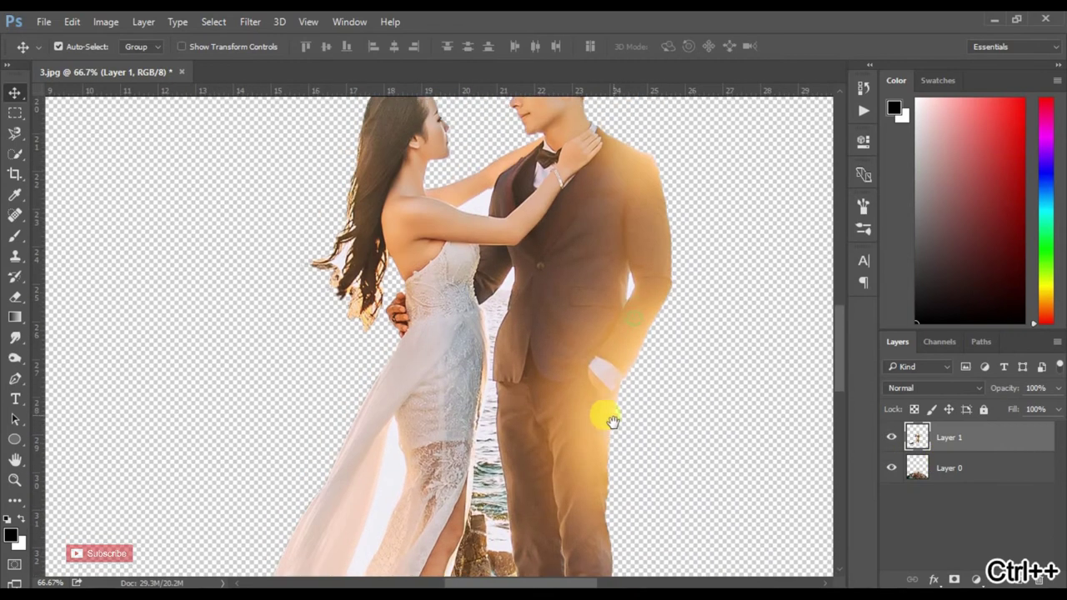
left_click(9, 159)
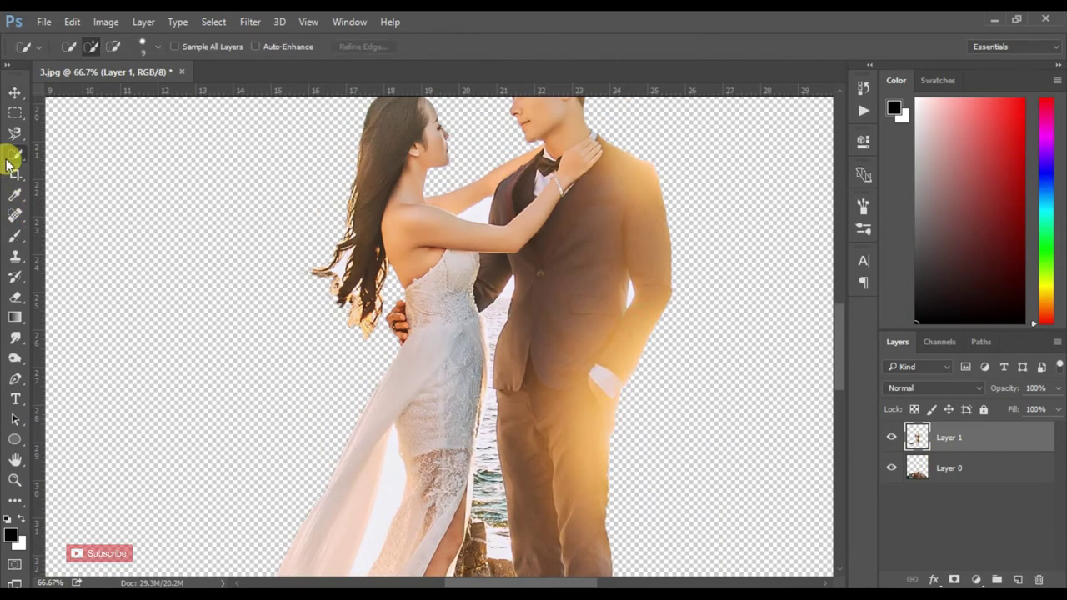
key("ctrl+plus")
left_click_drag(226, 261, 333, 329)
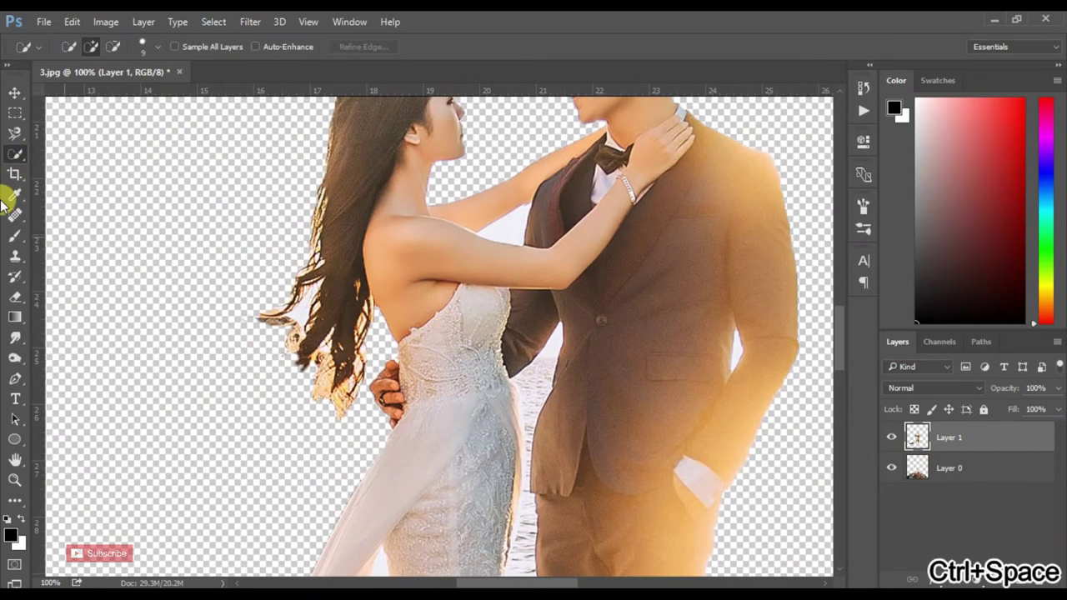
left_click(14, 93)
left_click_drag(519, 291, 478, 323)
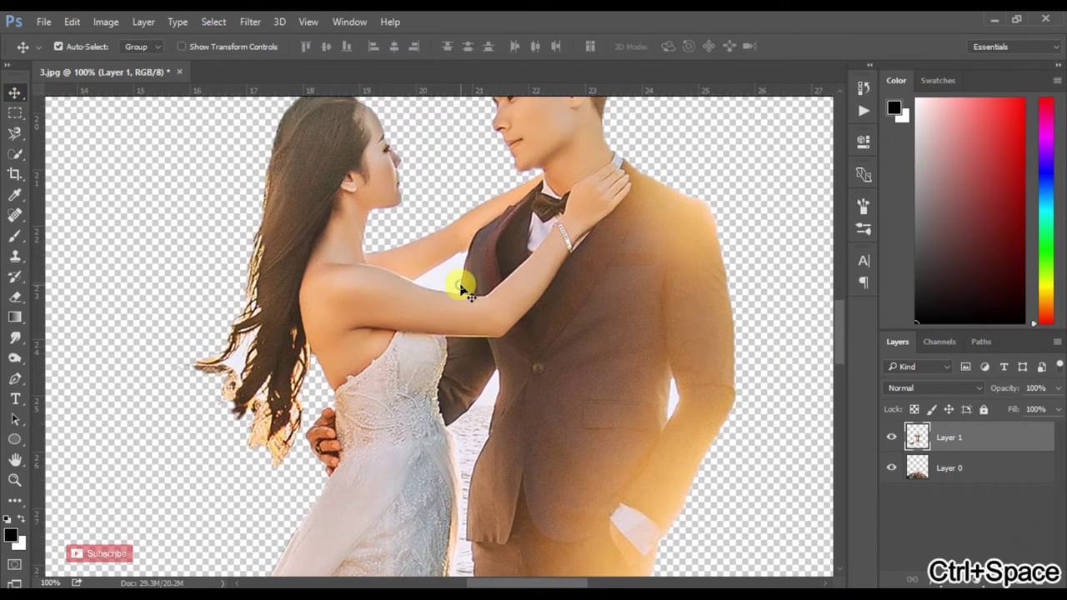
Step: Magic Wand the background gap under the woman's arm, clear it with Ctrl+Delete, and deselect
left_click(15, 158)
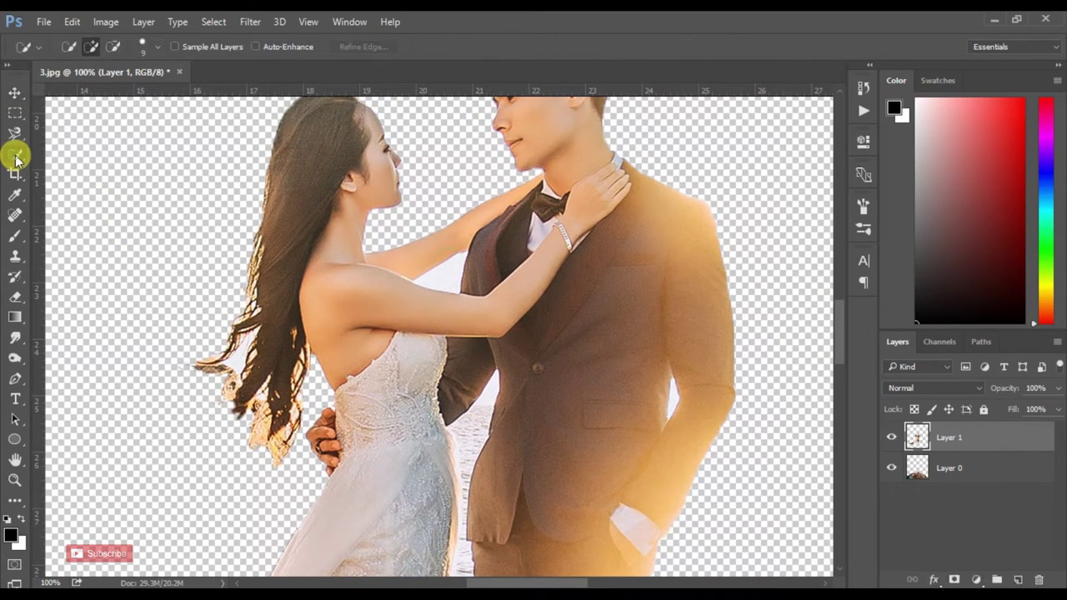
left_click(17, 196)
left_click(15, 156)
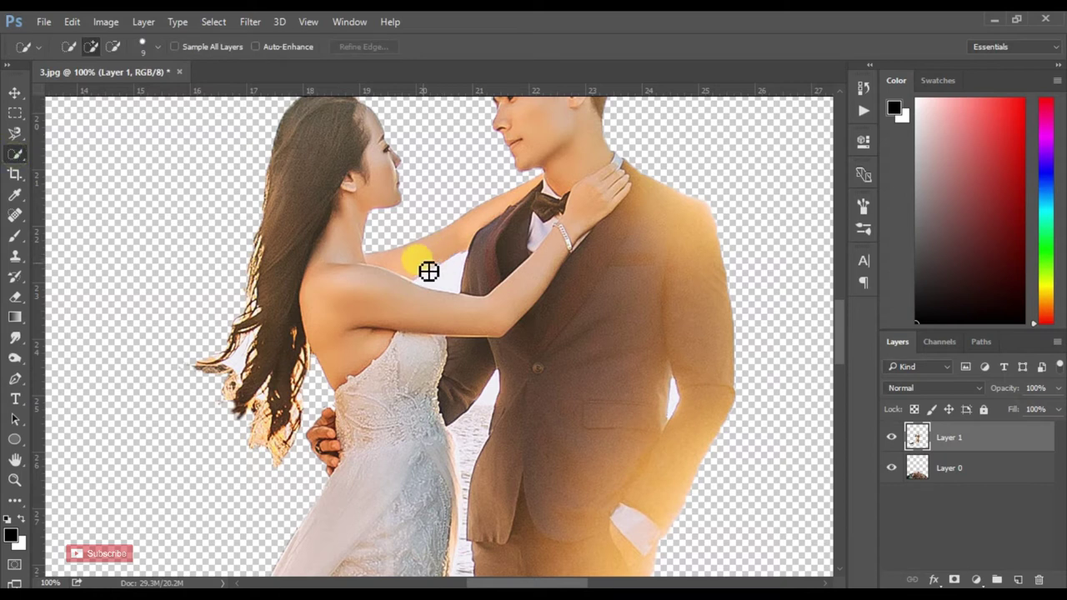
right_click(23, 158)
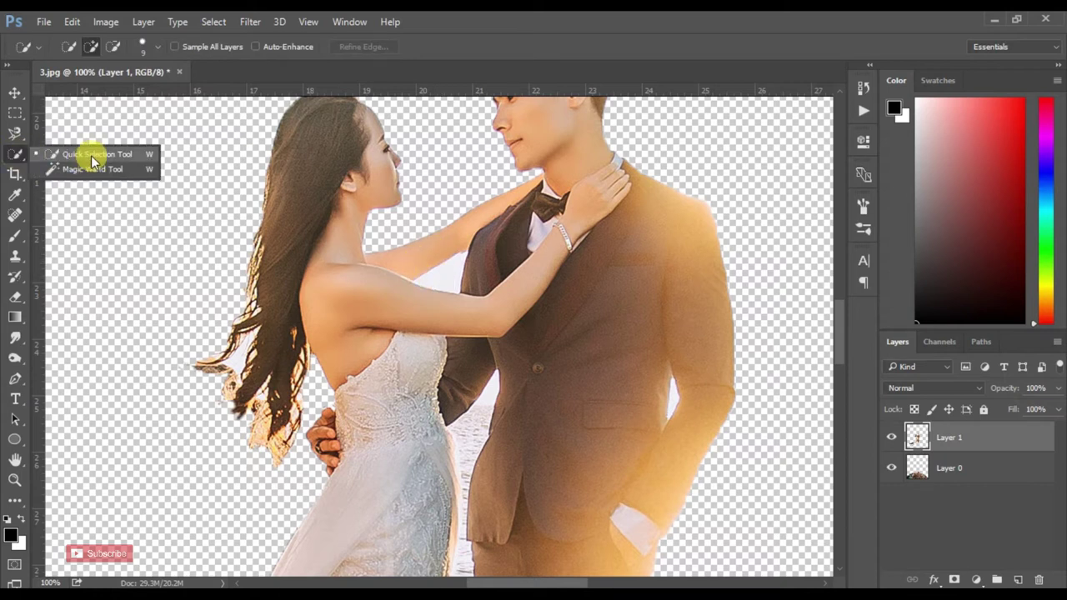
left_click(90, 167)
key("ctrl+Delete")
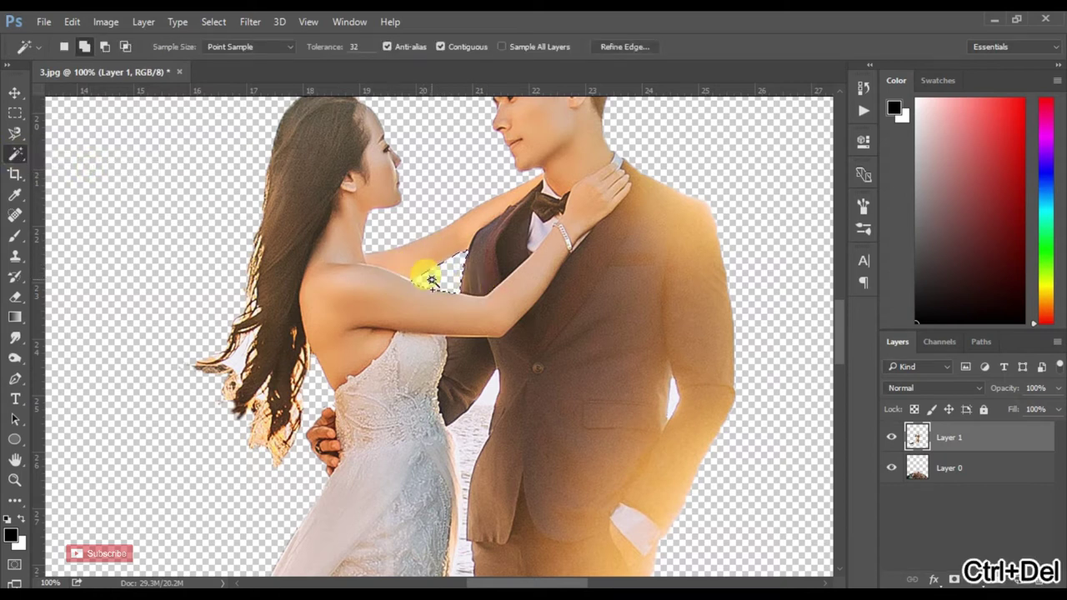
key("ctrl+d")
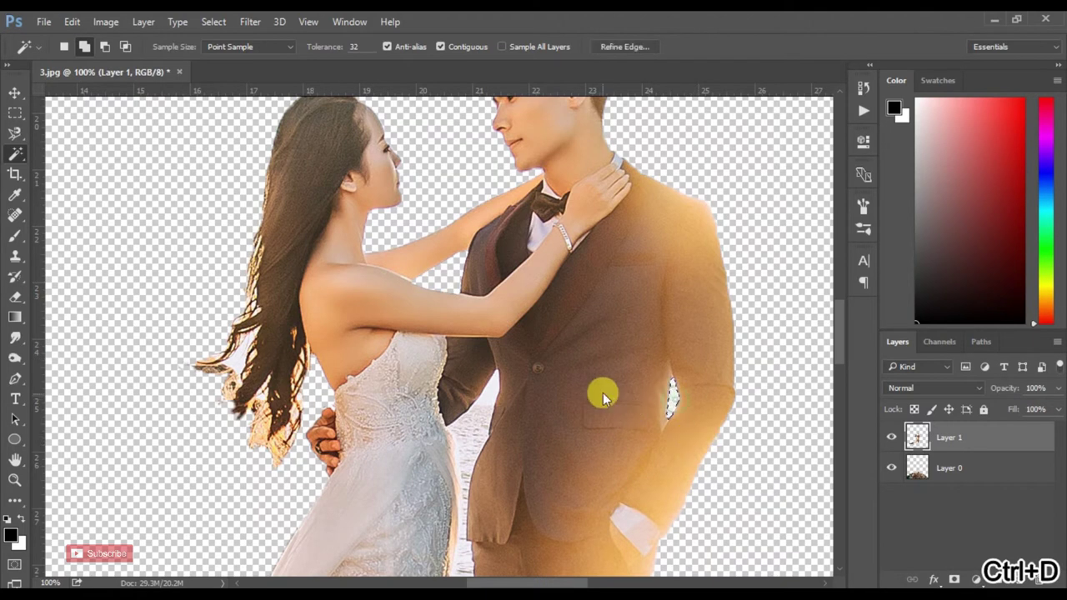
left_click_drag(460, 381, 503, 198)
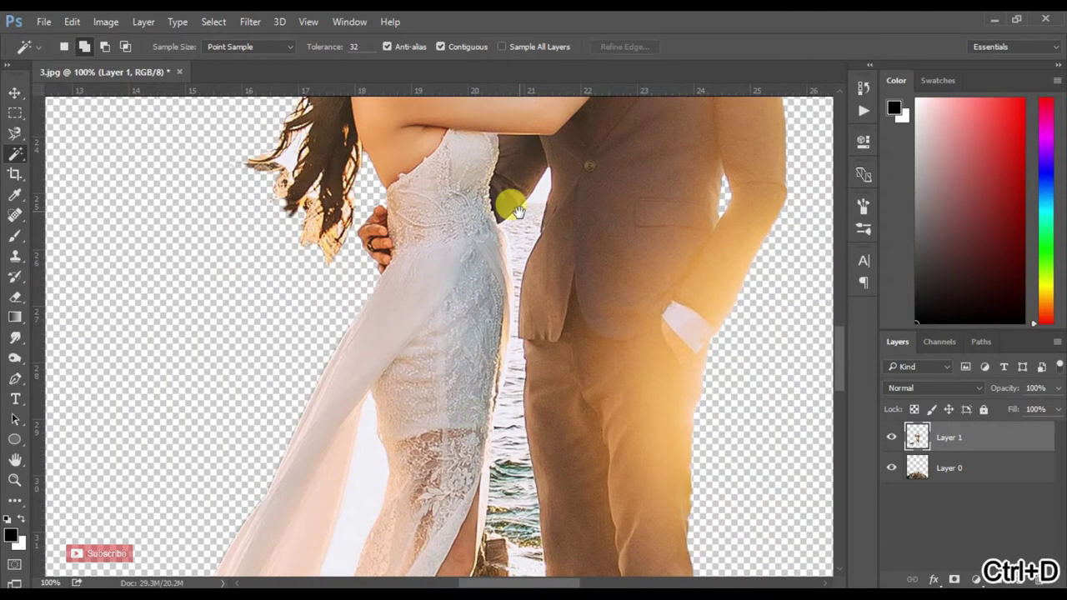
right_click(15, 153)
Step: Quick Select the sea gap between the couple, trimming the selection off the dress
left_click(95, 157)
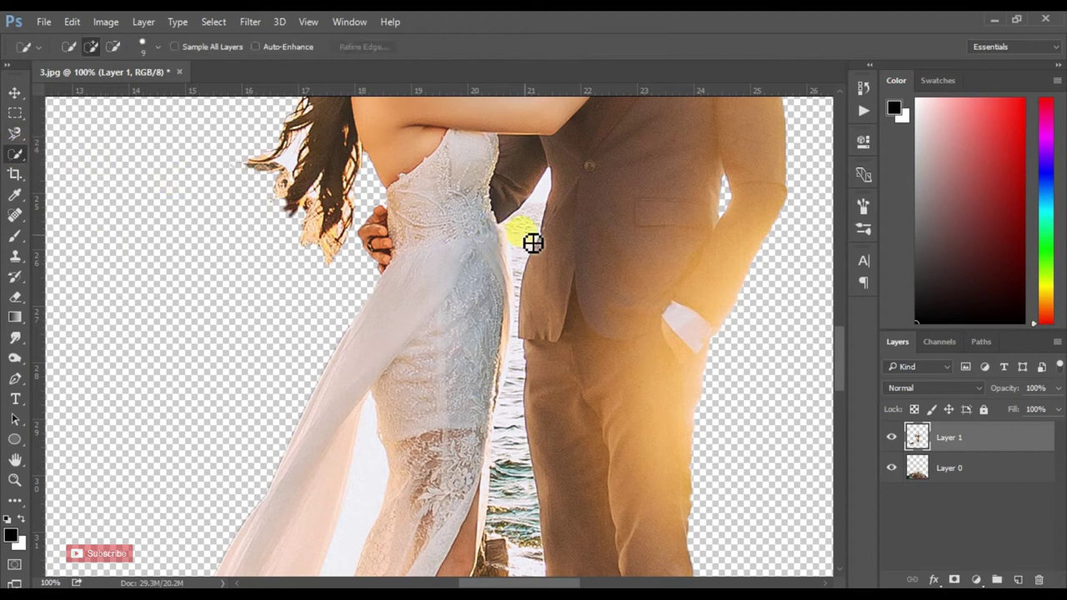
left_click_drag(537, 237, 529, 269)
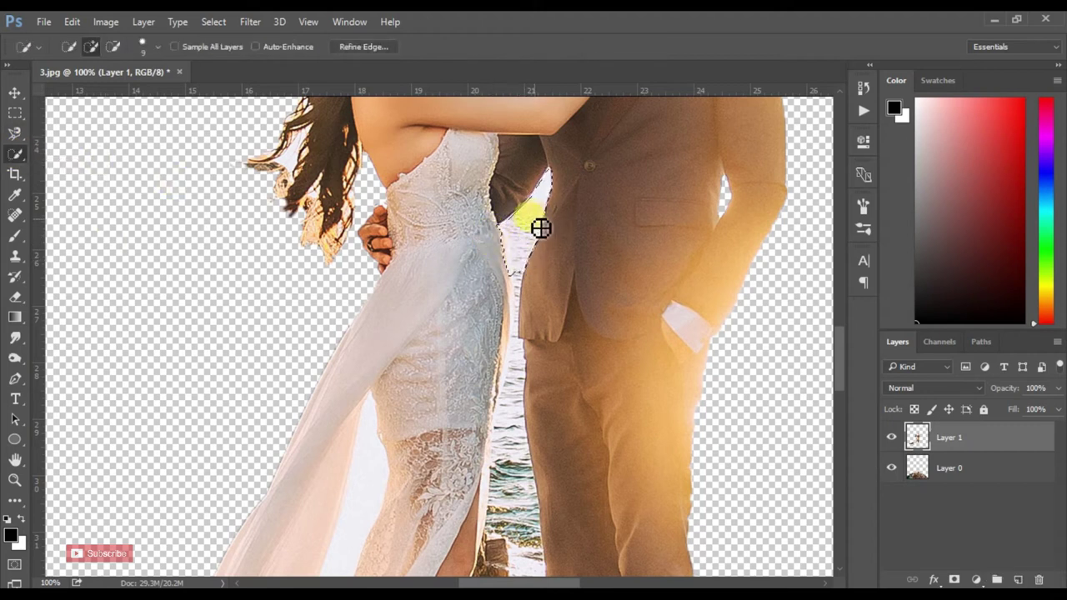
mouse_move(537, 230)
left_mouse_down()
mouse_move(489, 291)
mouse_move(522, 331)
mouse_move(518, 421)
left_mouse_up()
mouse_move(507, 368)
left_mouse_down()
mouse_move(506, 305)
mouse_move(489, 406)
mouse_move(476, 375)
mouse_move(508, 350)
left_mouse_up()
mouse_move(509, 392)
left_mouse_down()
mouse_move(479, 434)
mouse_move(494, 389)
left_mouse_up()
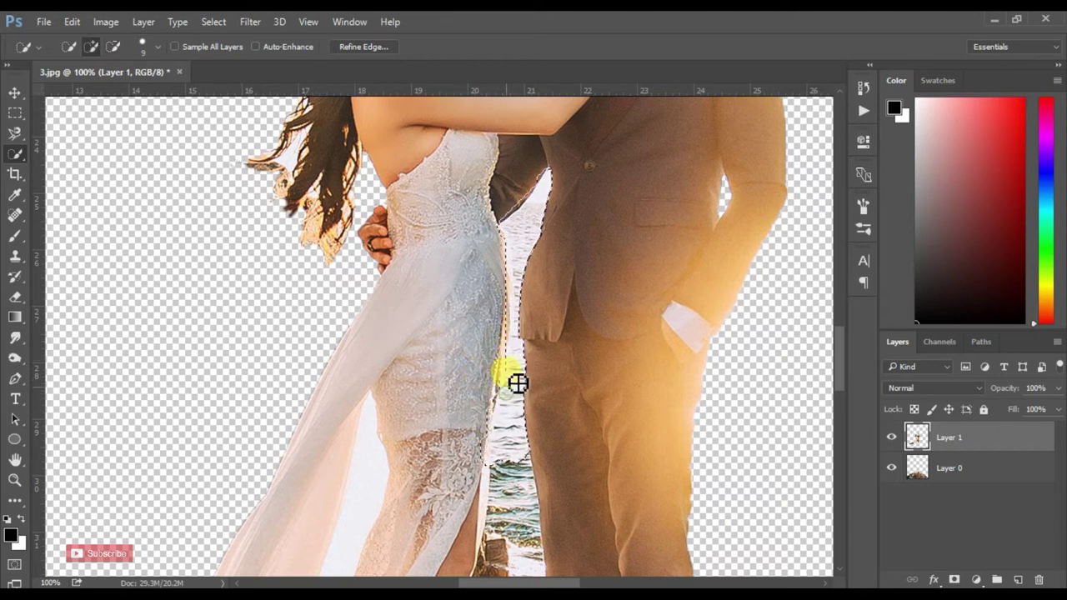
scroll(501, 392, "down", 2)
scroll(502, 334, "up", 1)
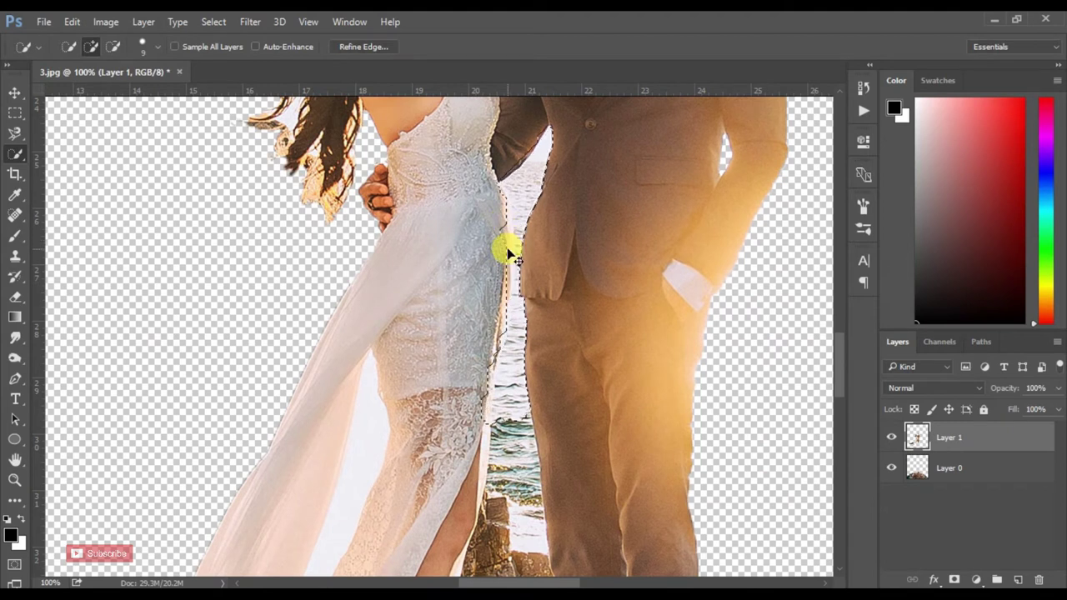
key("ctrl+z")
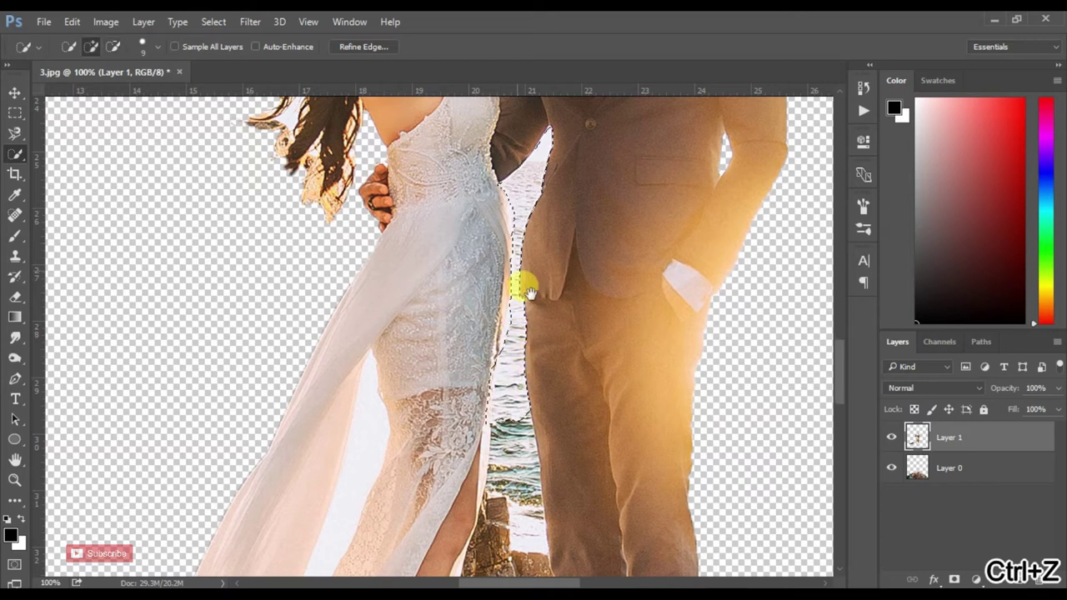
Step: Extend the selection down the gap to the rocks and along the woman's leg edge
scroll(530, 294, "down", 4)
left_click_drag(533, 289, 546, 411)
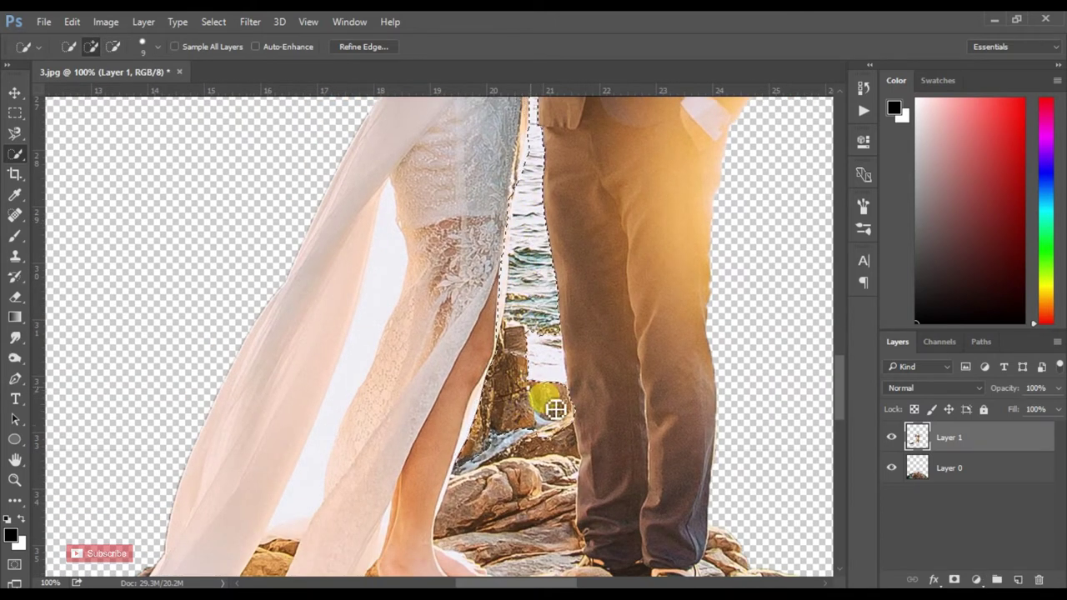
scroll(553, 410, "down", 3)
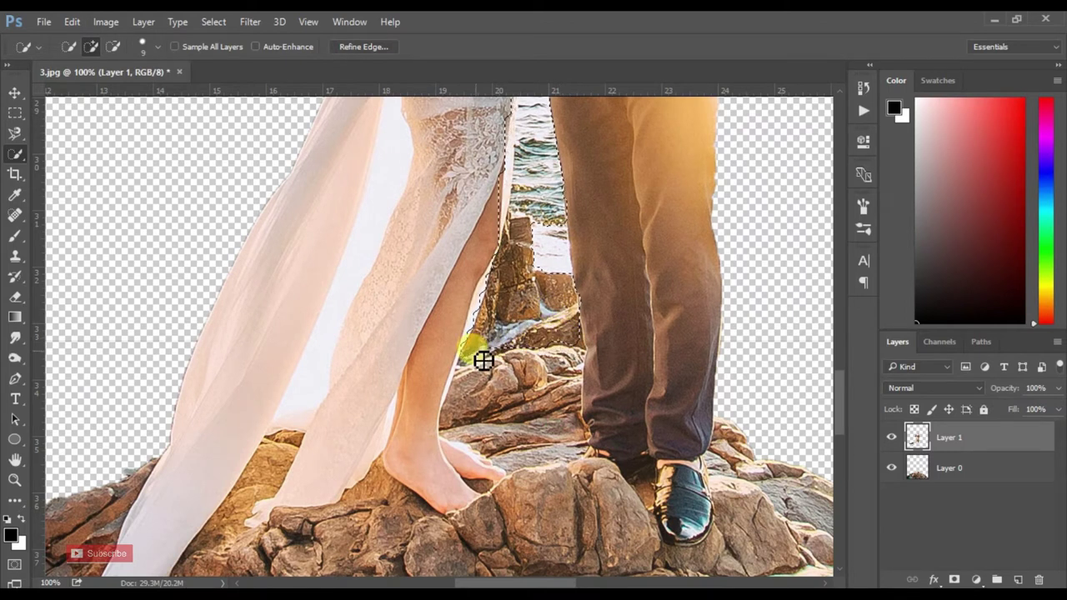
left_click_drag(480, 366, 466, 373)
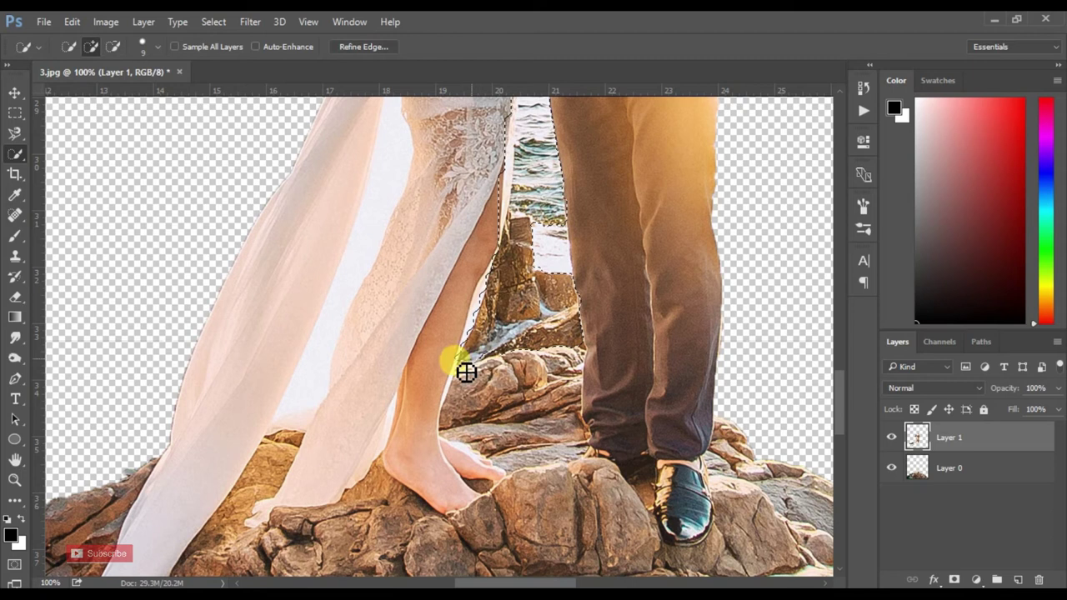
mouse_move(587, 356)
left_mouse_down()
mouse_move(520, 312)
mouse_move(509, 281)
mouse_move(453, 394)
mouse_move(494, 386)
left_mouse_up()
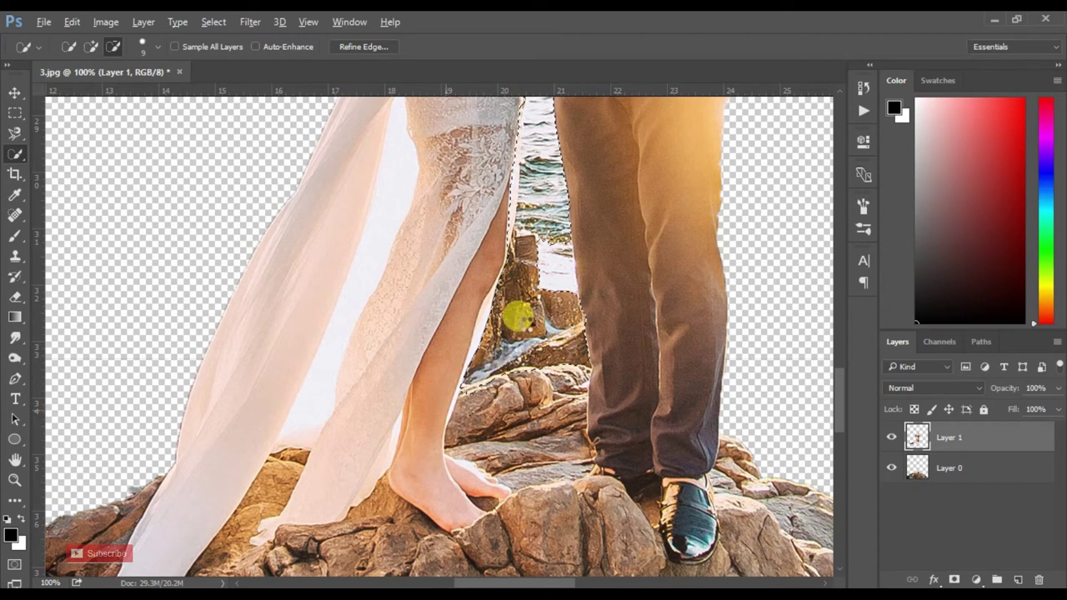
left_click_drag(517, 315, 484, 395)
key("ctrl+plus")
key("ctrl+plus")
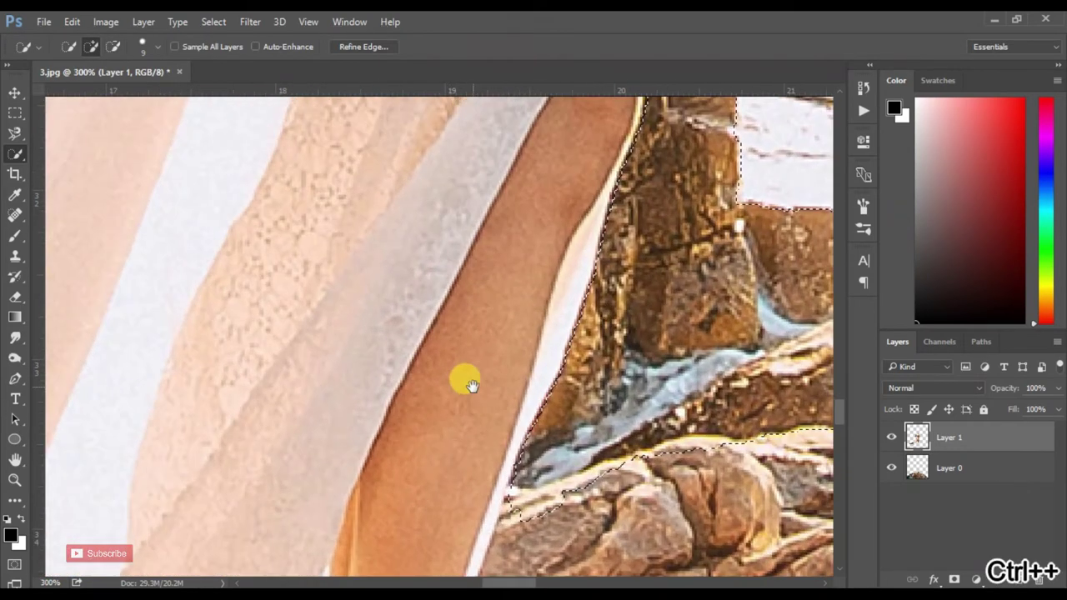
left_click_drag(512, 309, 469, 427)
key("ctrl+minus")
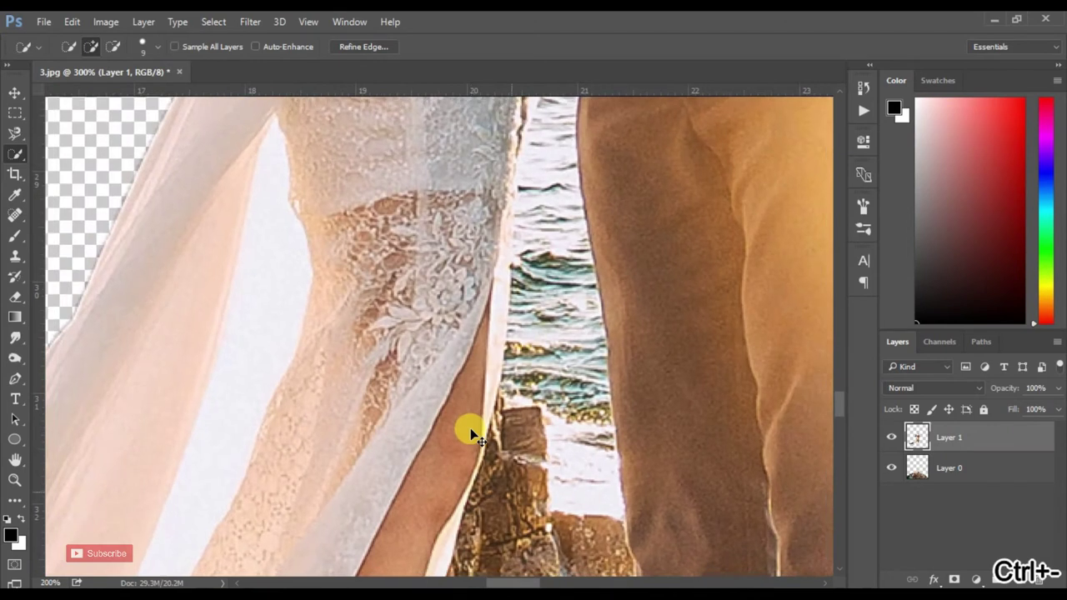
key("ctrl+minus")
key("ctrl+minus")
left_click_drag(426, 253, 455, 231)
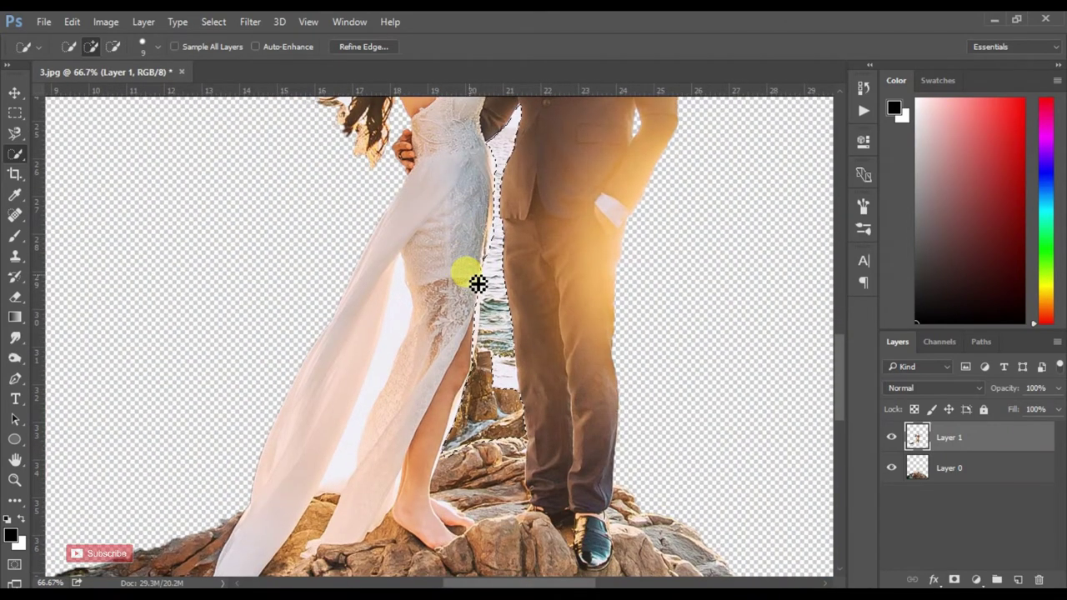
Step: Enter Quick Mask at 200% zoom and set a smaller Brush painting white
key("q")
key("ctrl+plus")
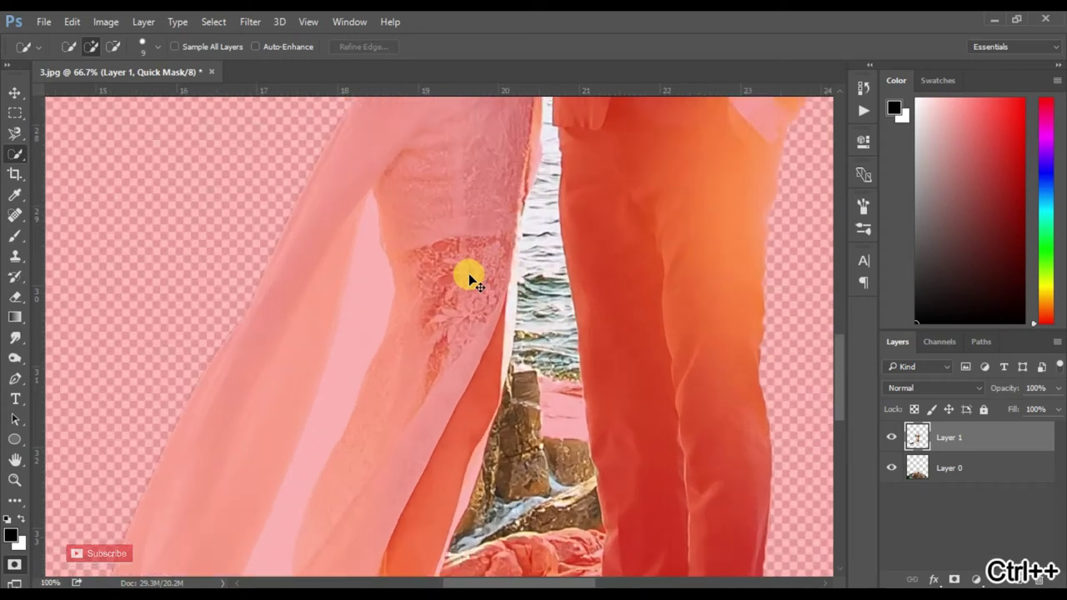
key("ctrl+plus")
left_click_drag(540, 234, 507, 370)
left_click_drag(520, 286, 491, 301)
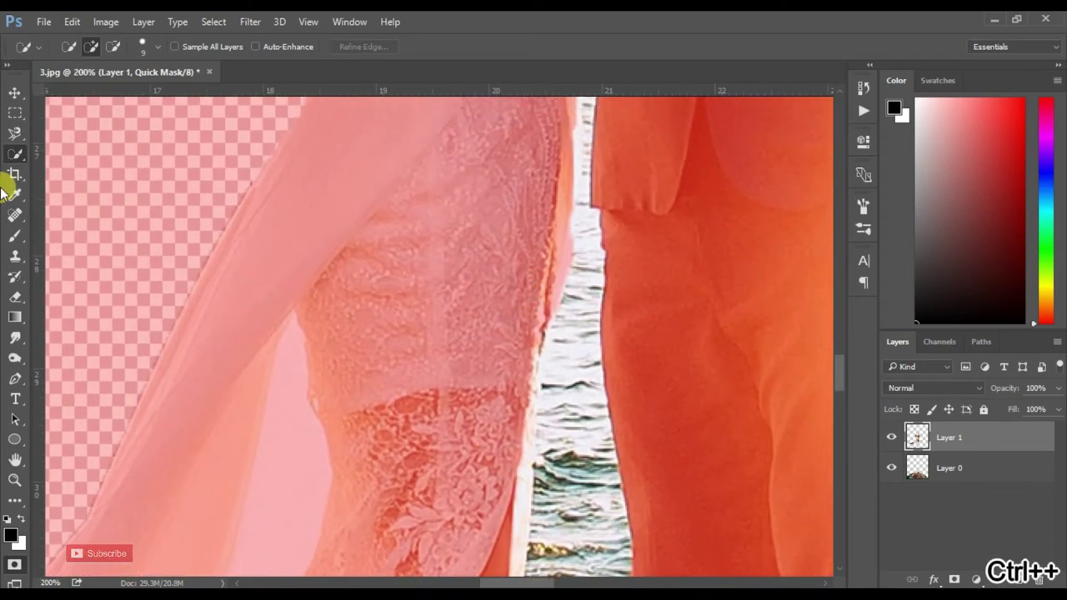
left_click(15, 236)
mouse_move(572, 386)
left_mouse_down()
mouse_move(565, 336)
mouse_move(556, 409)
mouse_move(550, 339)
left_mouse_up()
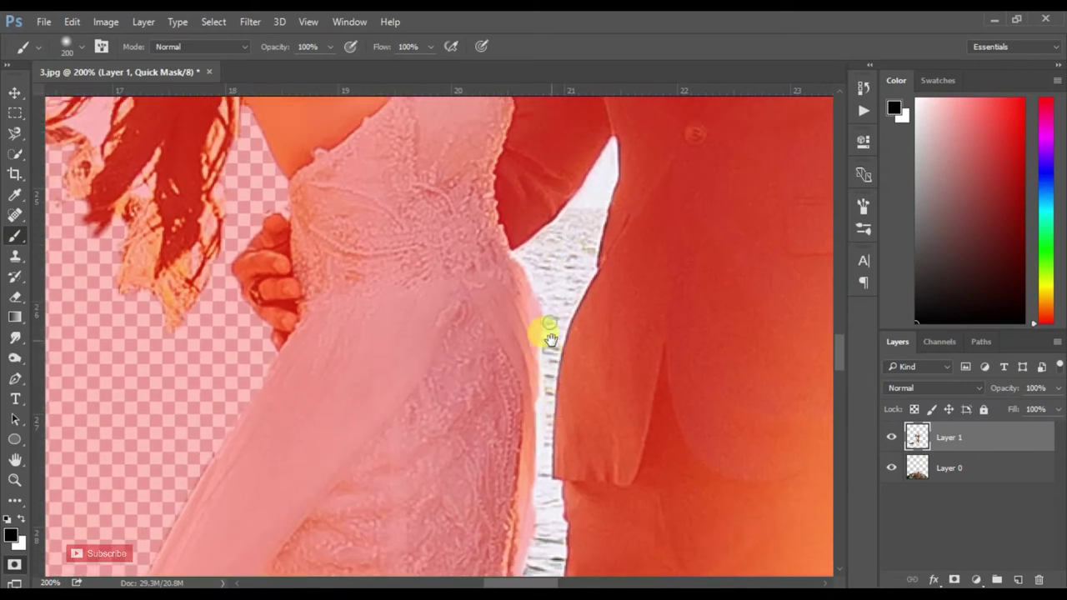
key("bracketleft")
key("bracketleft")
key("bracketleft")
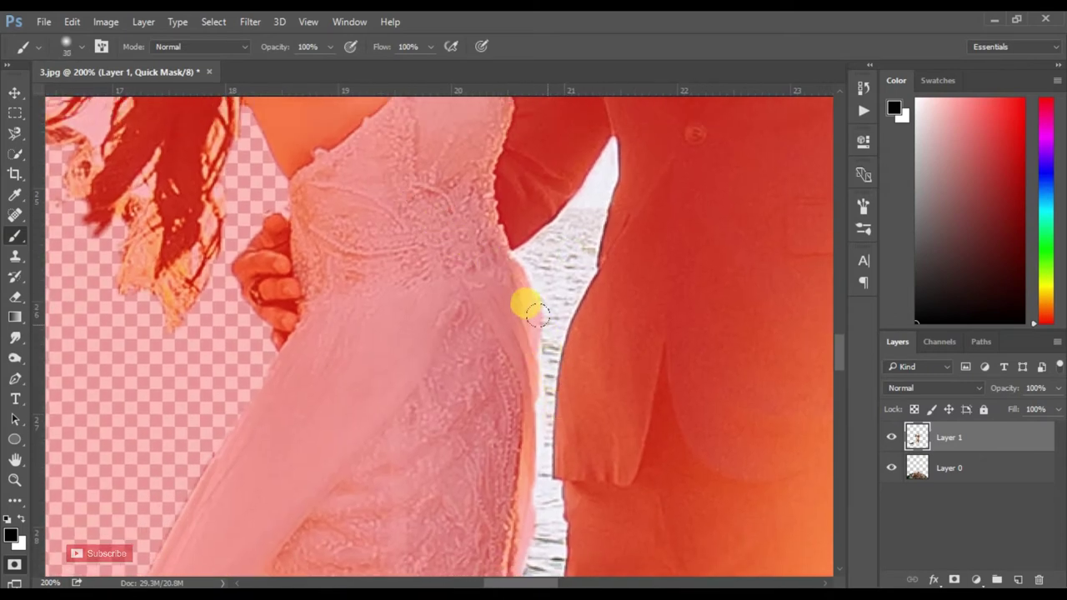
key("ctrl+z")
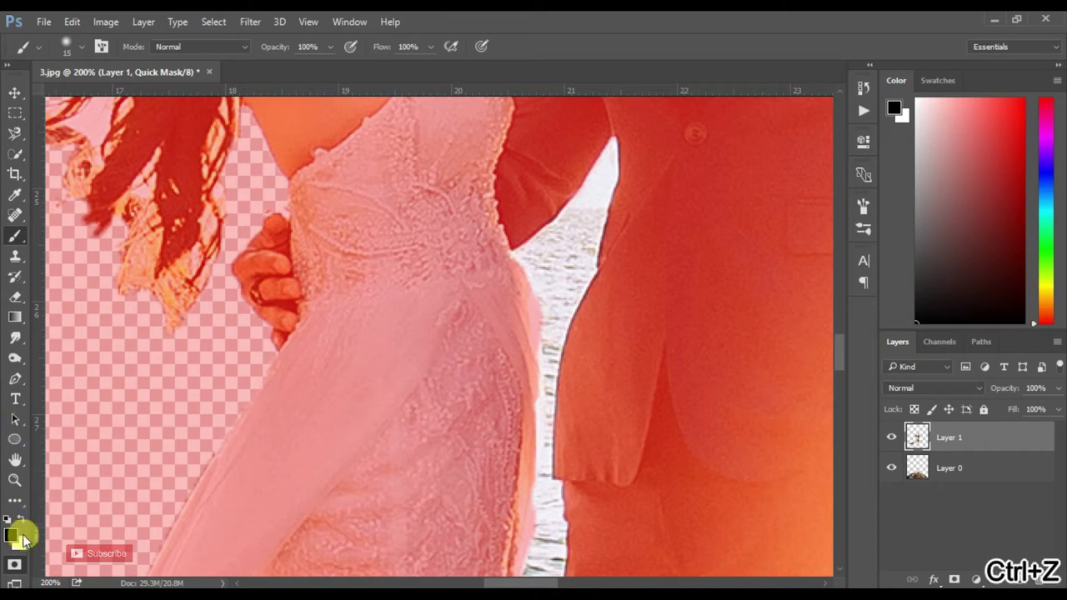
left_click(21, 518)
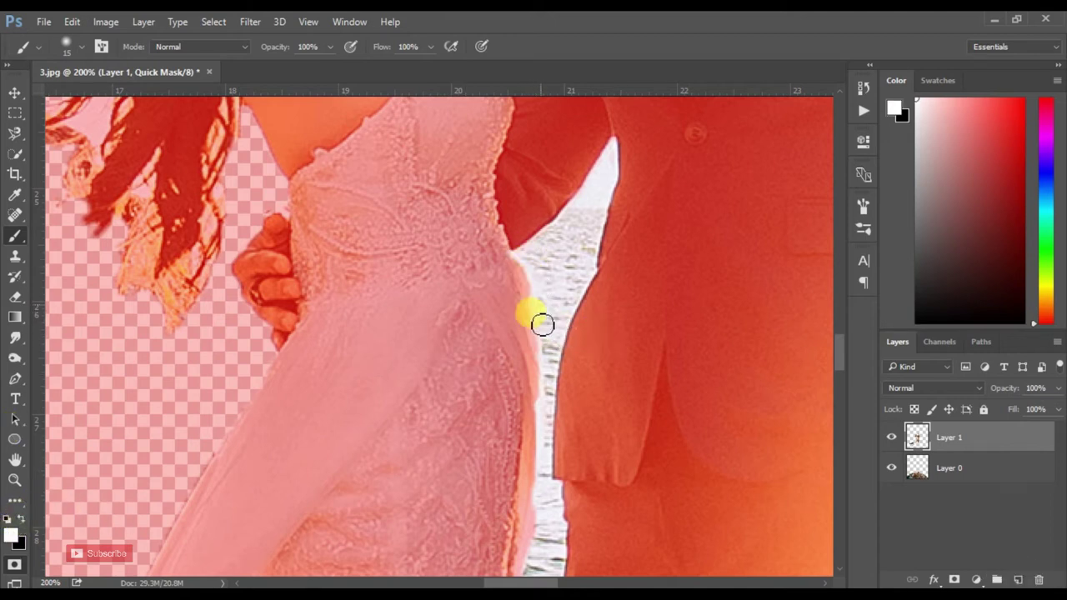
Step: Paint along the lower dress edge with a hard round brush
scroll(533, 284, "down", 3)
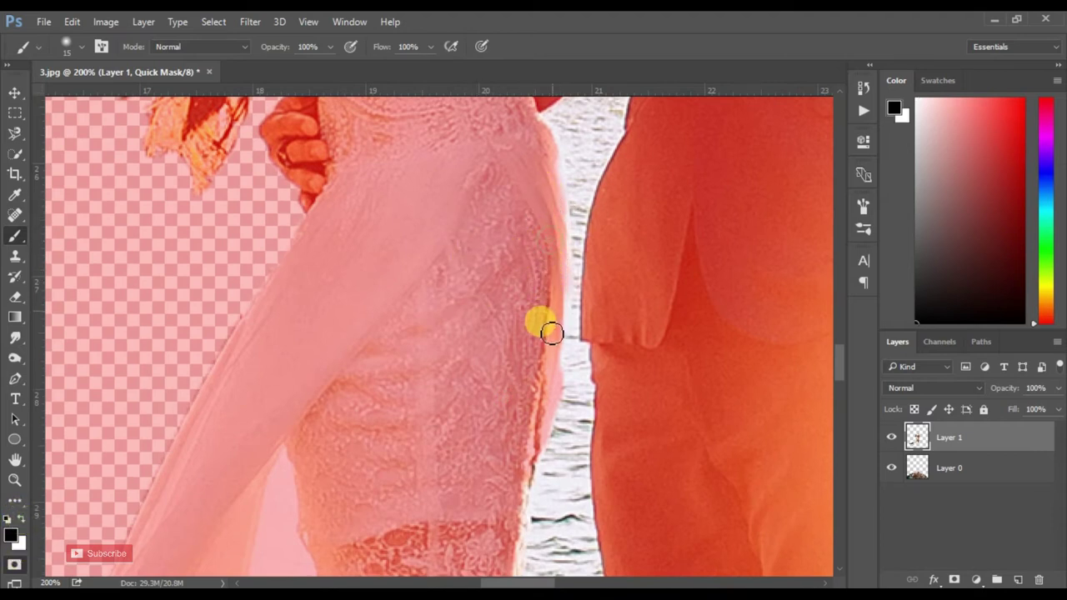
scroll(559, 300, "down", 2)
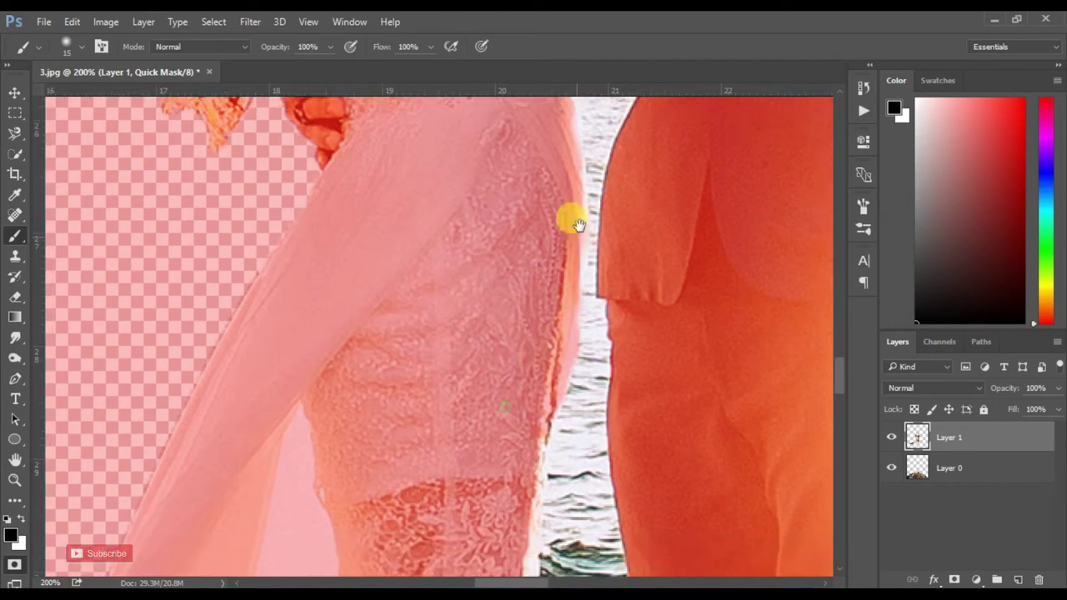
scroll(575, 250, "down", 2)
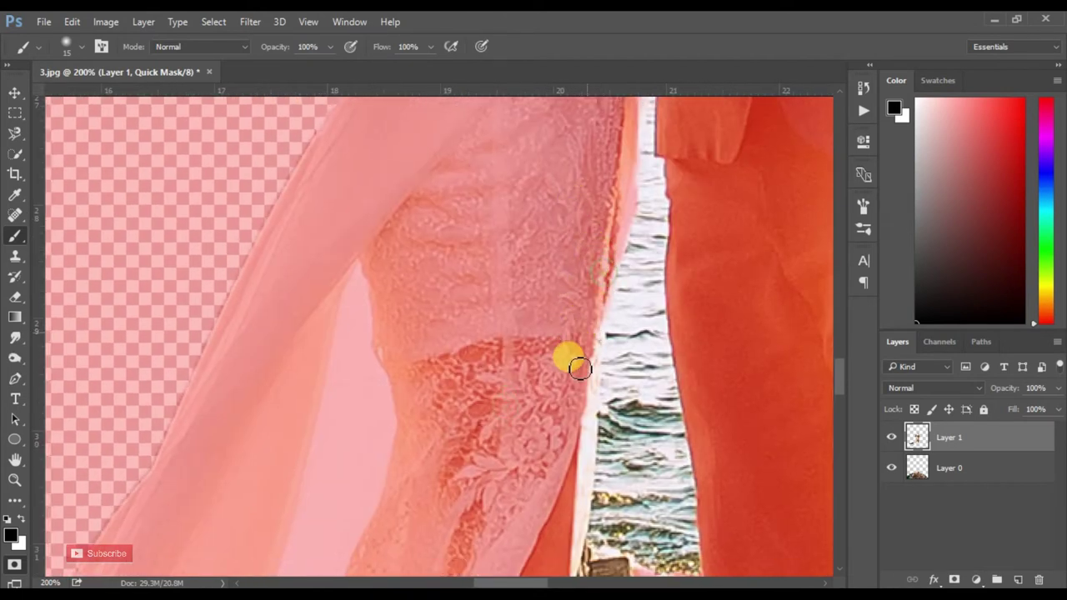
left_click_drag(563, 386, 591, 238)
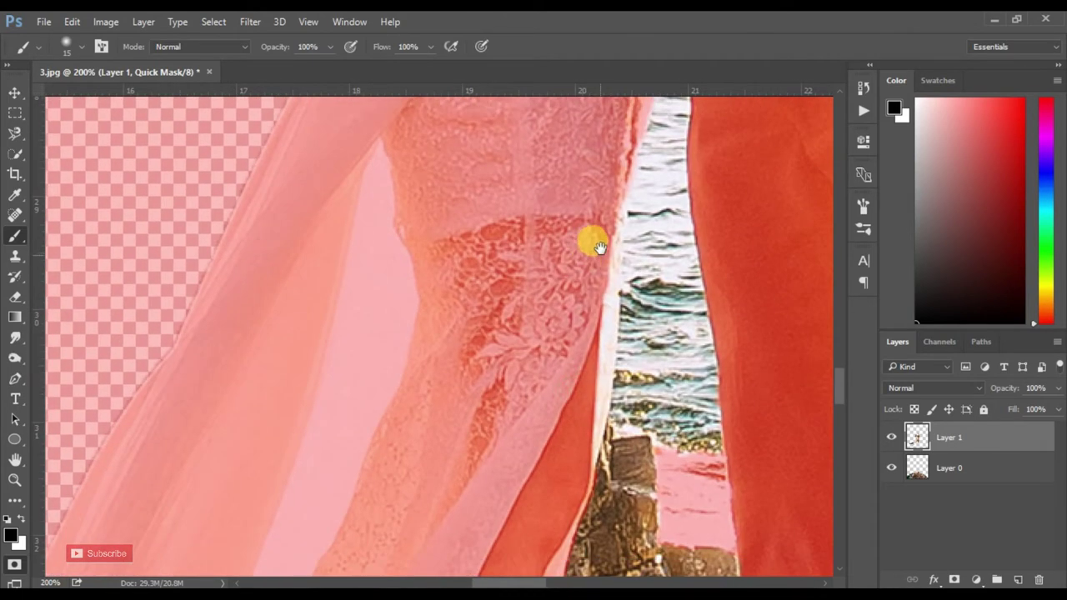
left_click(73, 47)
double_click(48, 191)
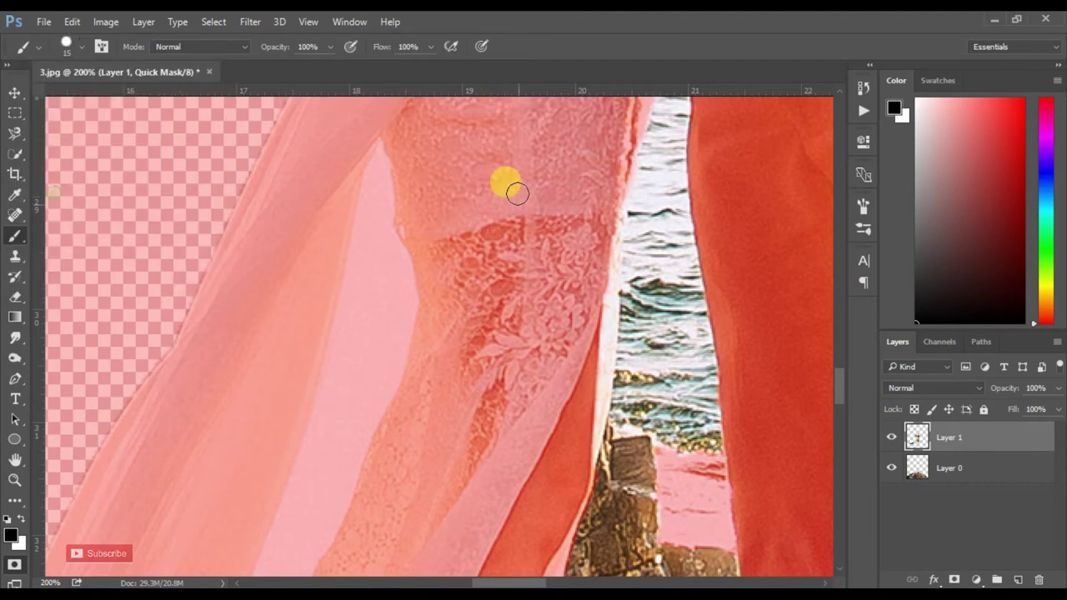
mouse_move(607, 194)
left_mouse_down()
mouse_move(587, 242)
mouse_move(622, 212)
mouse_move(579, 309)
mouse_move(631, 133)
mouse_move(591, 228)
mouse_move(607, 256)
left_mouse_up()
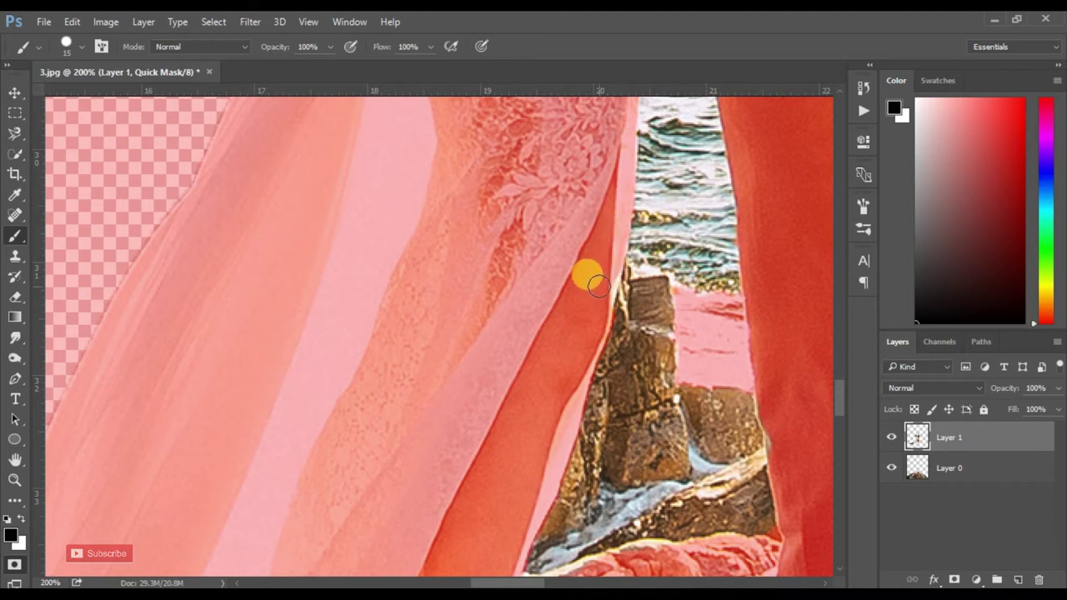
scroll(645, 219, "down", 3)
scroll(658, 250, "left", 3)
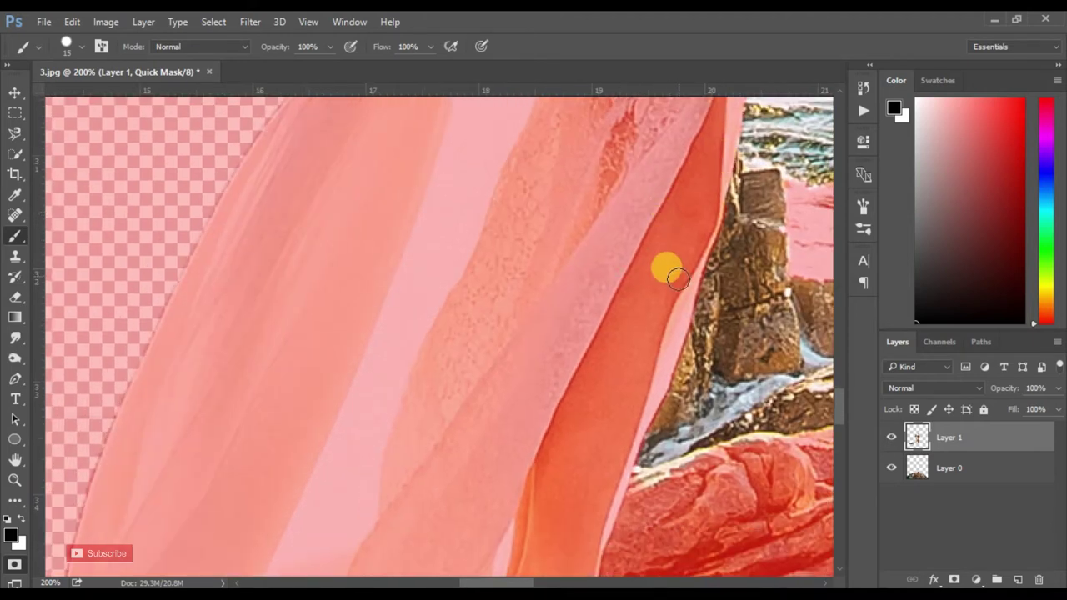
left_click_drag(648, 353, 639, 248)
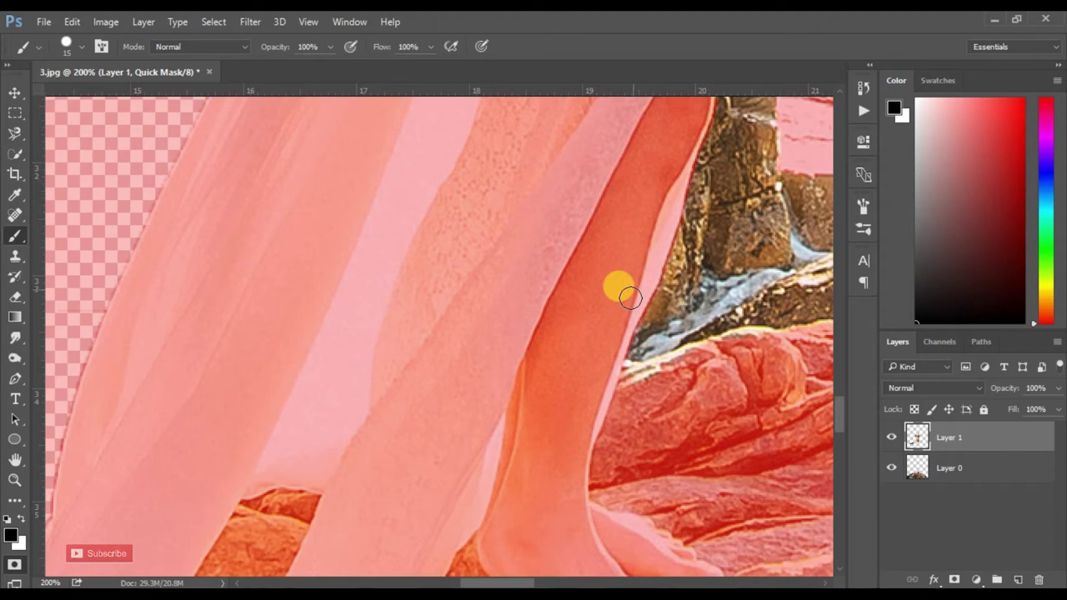
left_click_drag(709, 375, 423, 367)
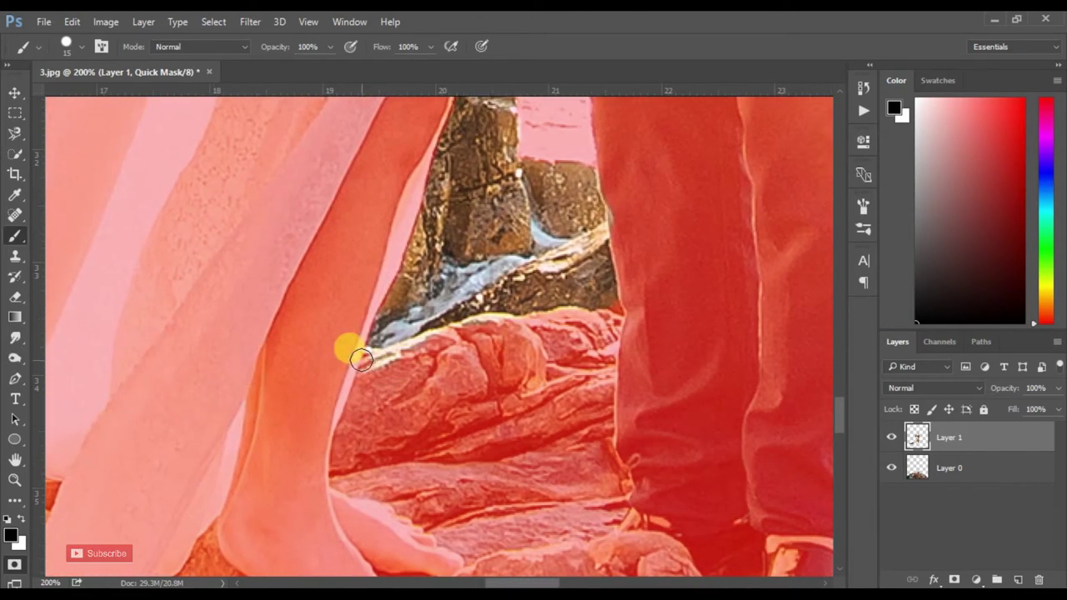
mouse_move(381, 368)
left_mouse_down()
mouse_move(371, 335)
mouse_move(431, 272)
left_mouse_up()
Step: Paint white over the rock between the legs and along the trouser and leg edges
left_click(20, 519)
mouse_move(433, 286)
left_mouse_down()
mouse_move(465, 296)
mouse_move(519, 229)
mouse_move(512, 288)
left_mouse_up()
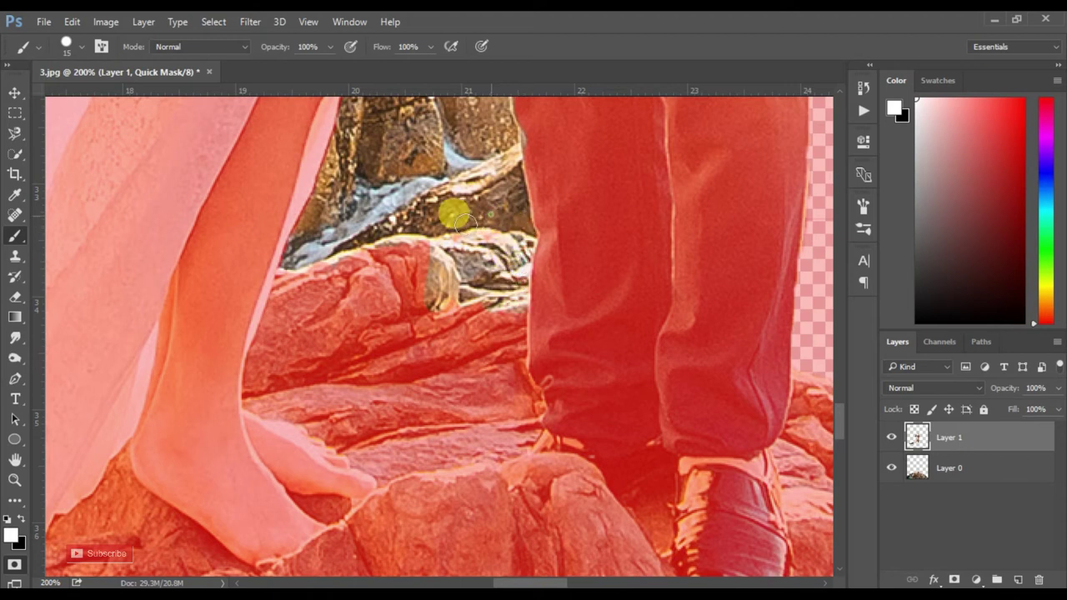
mouse_move(518, 295)
left_mouse_down()
mouse_move(514, 396)
mouse_move(362, 419)
left_mouse_up()
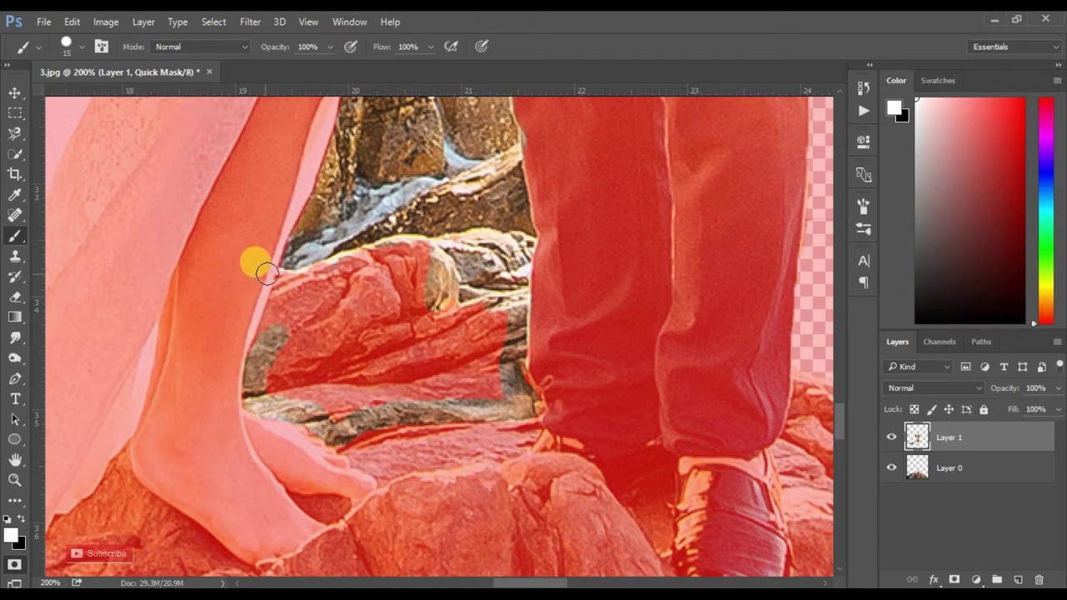
left_click_drag(288, 269, 278, 302)
mouse_move(259, 353)
left_mouse_down()
mouse_move(344, 310)
mouse_move(315, 361)
mouse_move(267, 361)
mouse_move(287, 328)
mouse_move(286, 247)
mouse_move(392, 236)
mouse_move(410, 209)
mouse_move(448, 333)
mouse_move(442, 353)
mouse_move(304, 355)
mouse_move(322, 266)
mouse_move(417, 441)
mouse_move(463, 370)
mouse_move(441, 400)
mouse_move(441, 267)
mouse_move(436, 329)
mouse_move(457, 293)
left_mouse_up()
key("]")
key("]")
key("]")
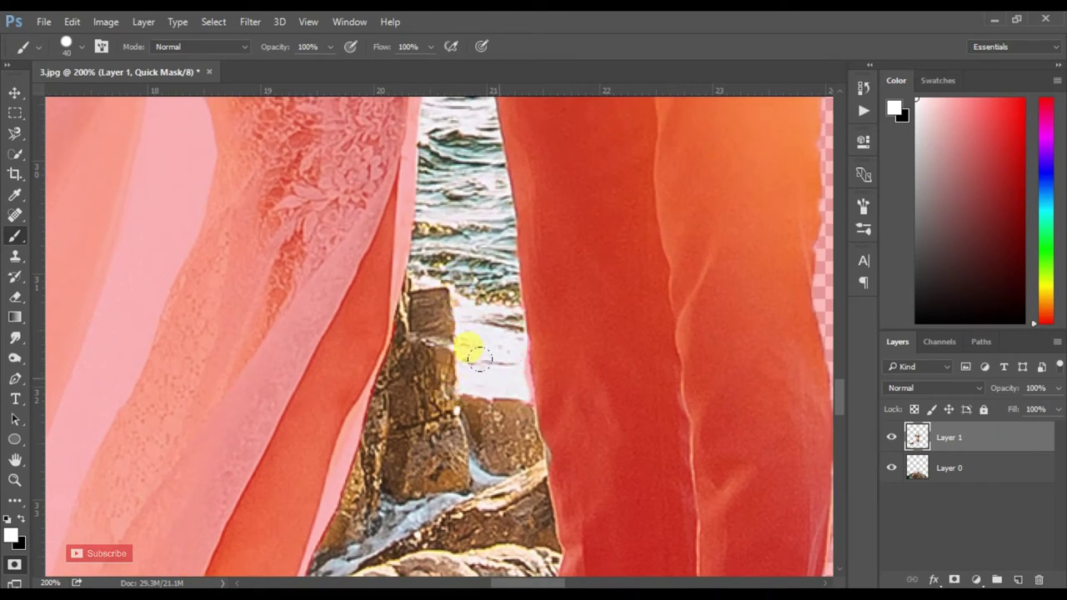
mouse_move(471, 315)
left_mouse_down()
mouse_move(453, 452)
mouse_move(436, 441)
mouse_move(427, 384)
left_mouse_up()
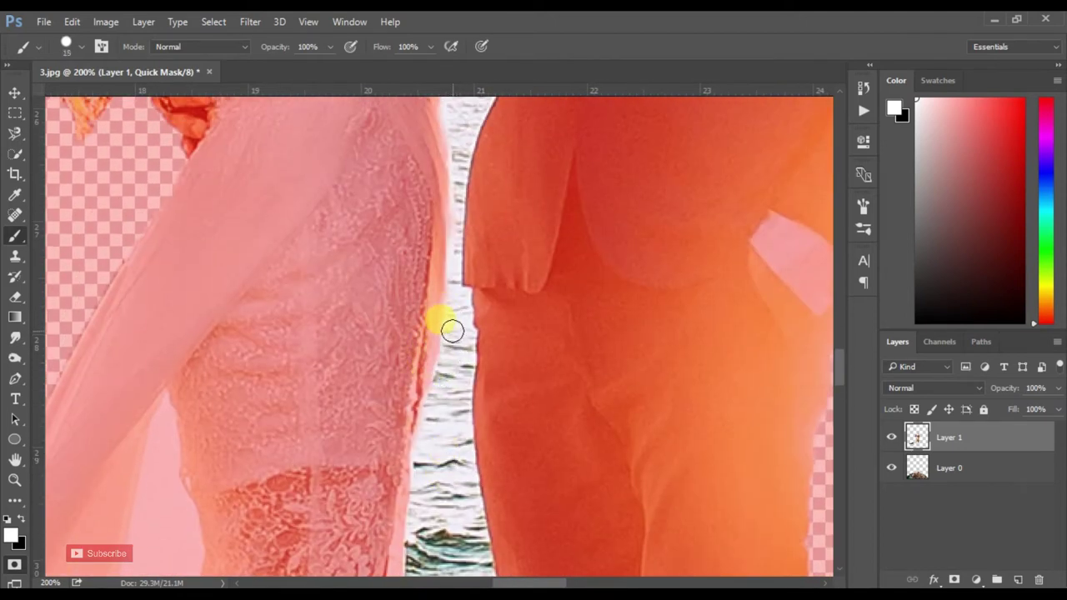
mouse_move(457, 267)
left_mouse_down()
mouse_move(424, 488)
mouse_move(457, 435)
left_mouse_up()
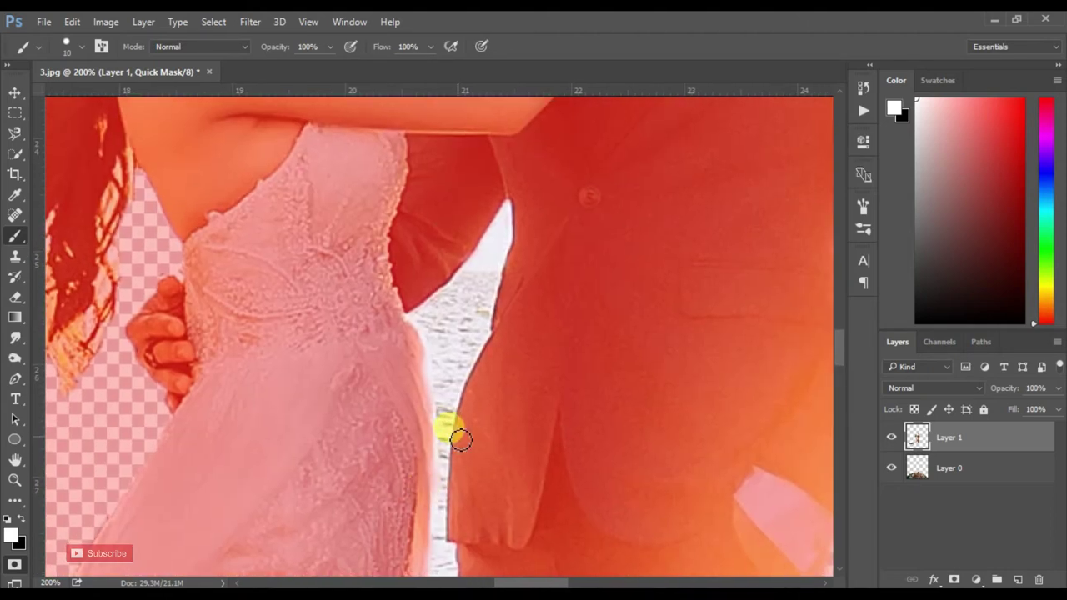
Step: Exit Quick Mask, delete the selected sea gap, deselect, and zoom in to inspect the couple
key("q")
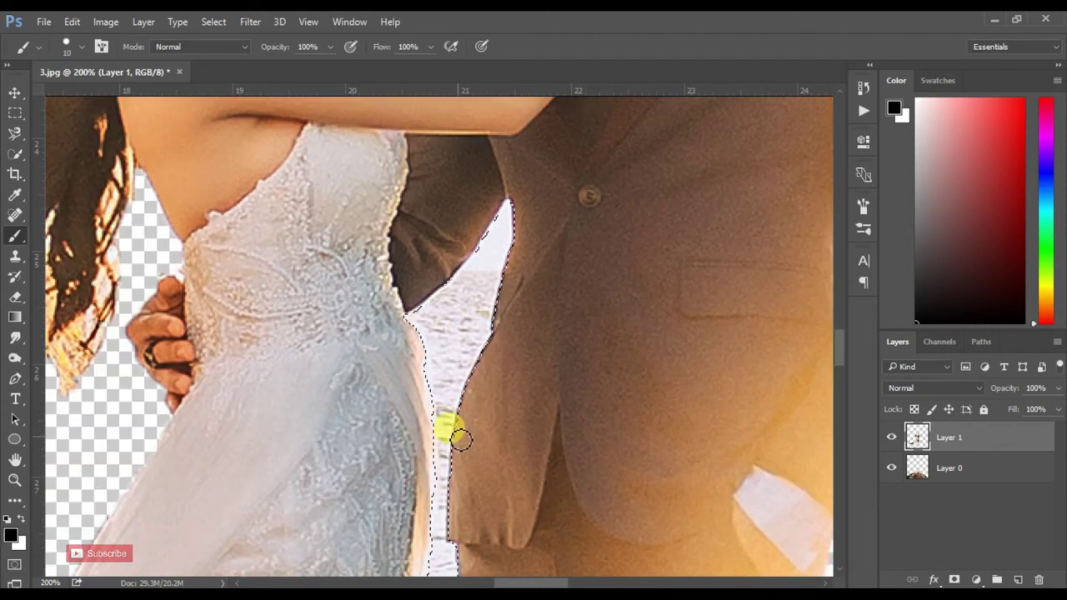
key("Delete")
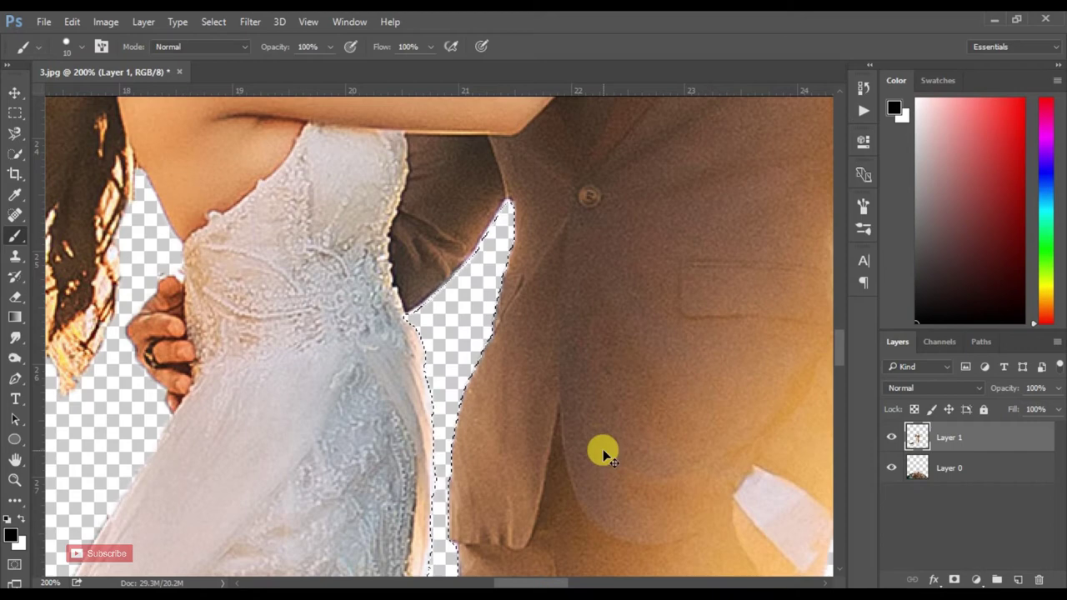
key("ctrl+d")
key("ctrl+minus")
key("ctrl+minus")
key("ctrl+0")
key("ctrl+plus")
key("ctrl+plus")
key("ctrl+plus")
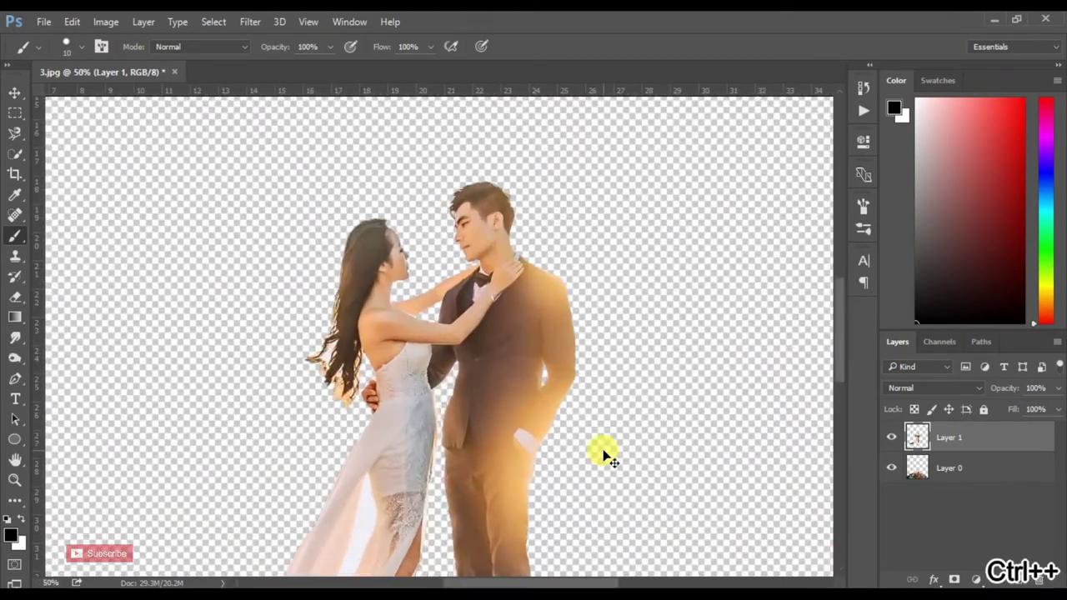
key("ctrl+plus")
key("ctrl+plus")
left_click(338, 309, "ctrl")
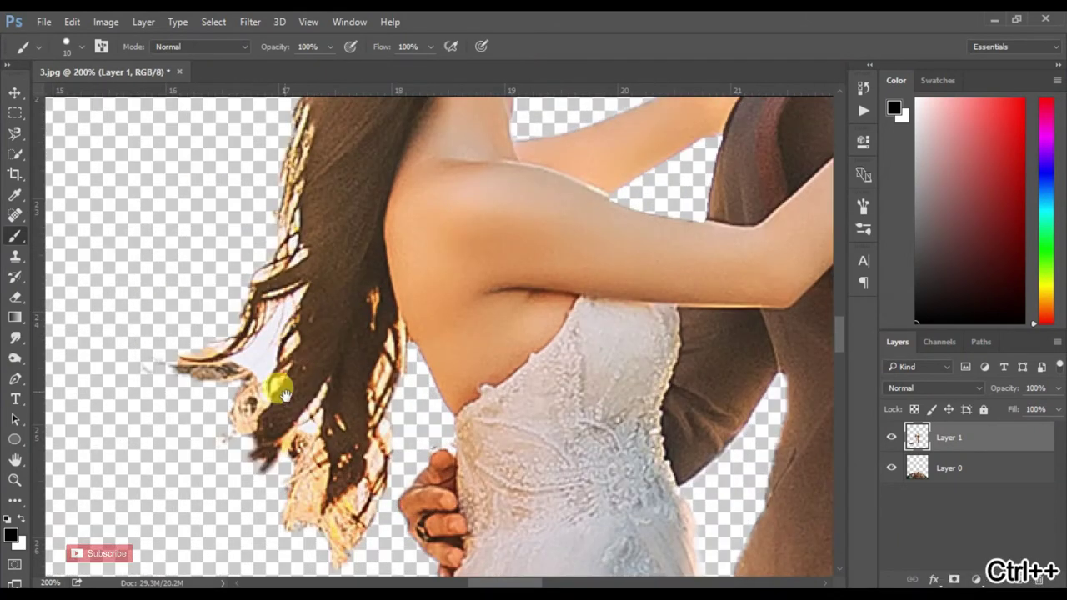
left_click_drag(274, 381, 365, 289)
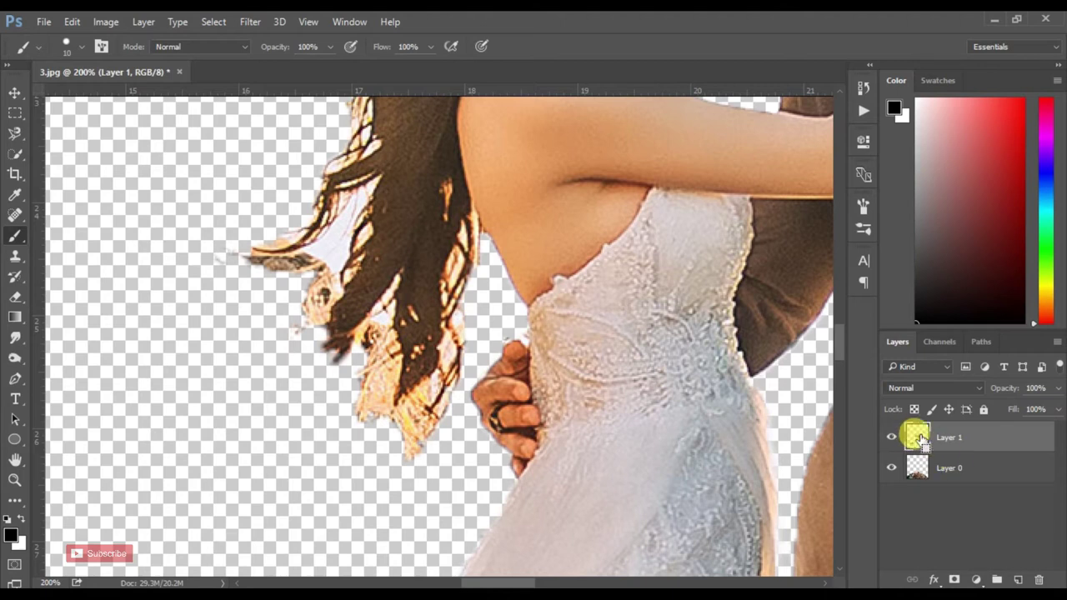
Step: Mask Layer 1 from its outline and refine the mask edge along the woman's hair
left_click(919, 437, "ctrl")
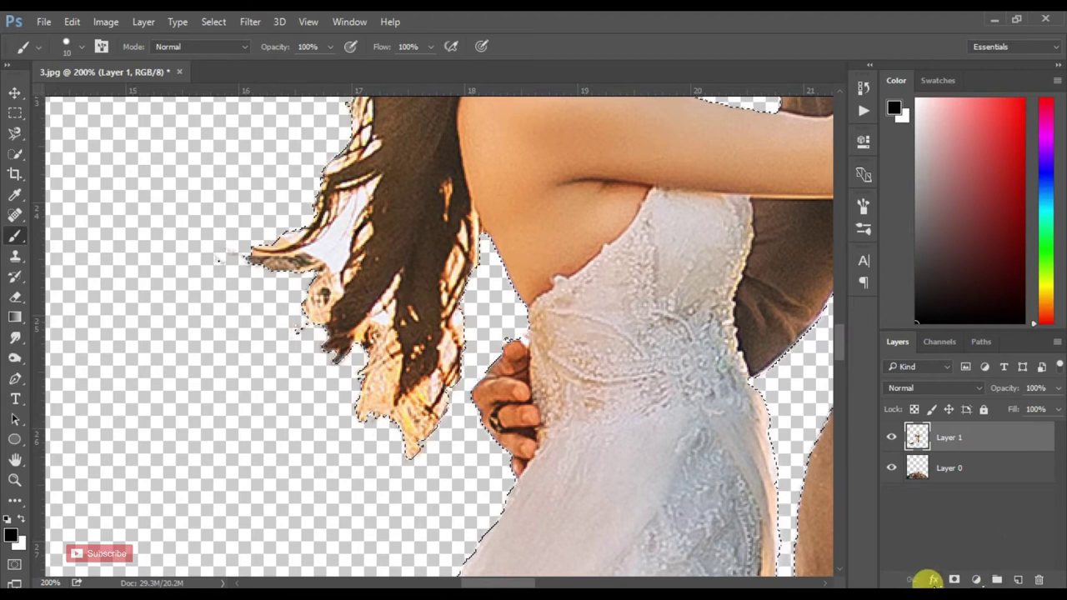
left_click(955, 580)
right_click(958, 442)
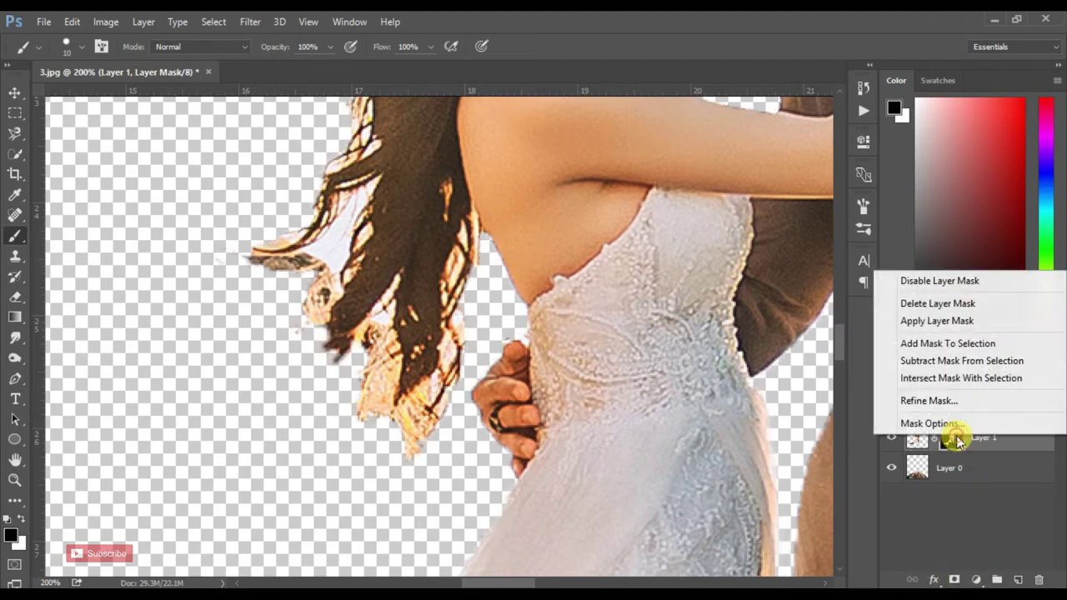
left_click(934, 402)
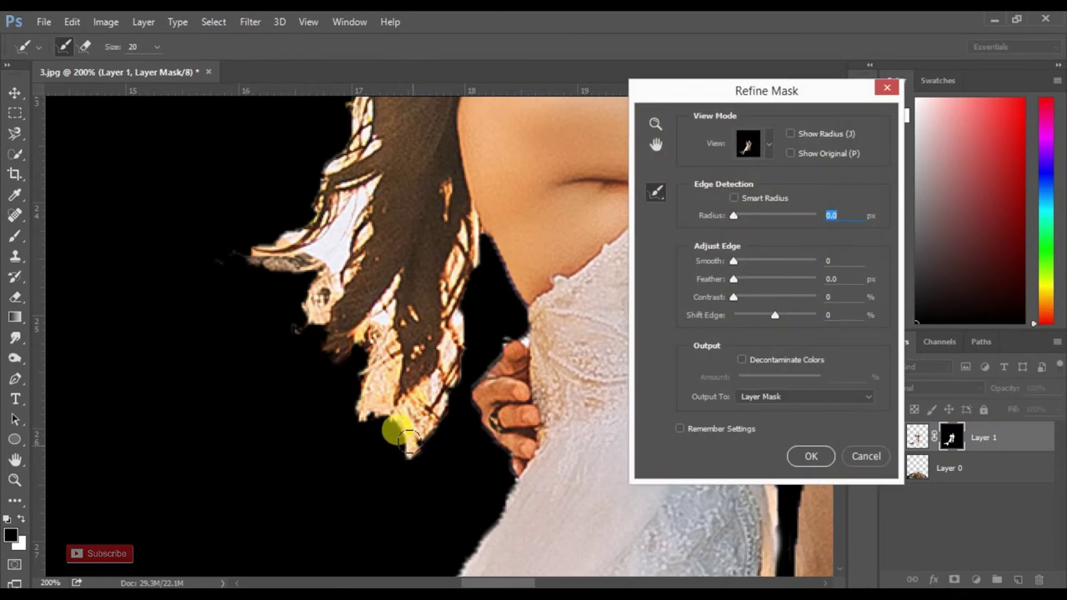
key("bracketright")
key("bracketright")
key("bracketright")
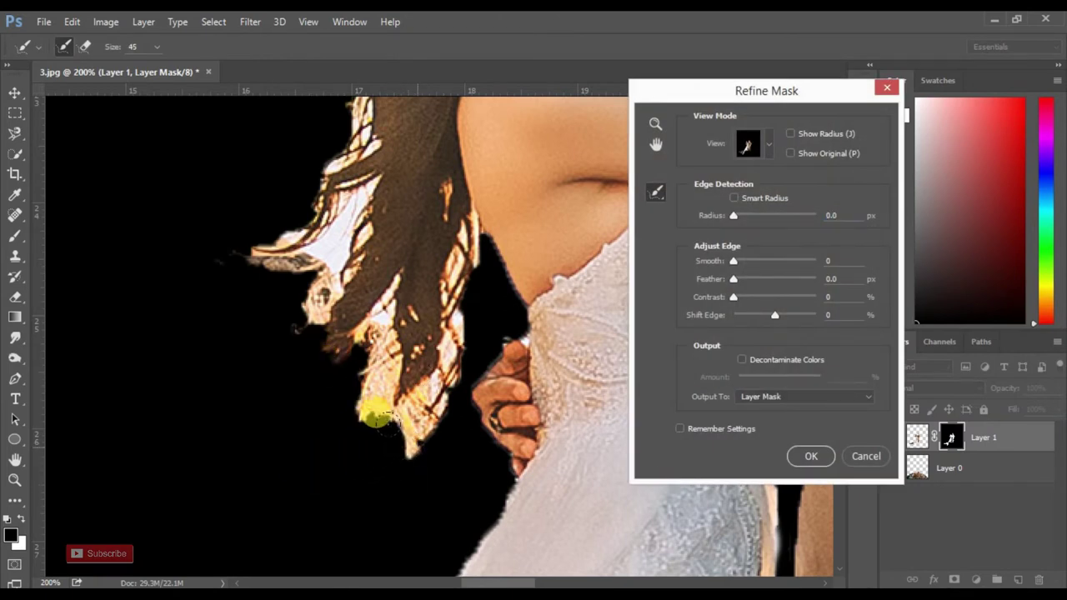
mouse_move(423, 254)
left_mouse_down()
mouse_move(415, 367)
mouse_move(455, 263)
mouse_move(446, 215)
mouse_move(409, 381)
mouse_move(455, 240)
mouse_move(392, 381)
mouse_move(353, 381)
mouse_move(380, 401)
mouse_move(372, 296)
mouse_move(350, 334)
mouse_move(401, 376)
mouse_move(353, 393)
mouse_move(467, 489)
mouse_move(467, 422)
mouse_move(362, 417)
mouse_move(425, 410)
mouse_move(479, 305)
mouse_move(455, 284)
mouse_move(384, 367)
mouse_move(358, 343)
mouse_move(428, 386)
mouse_move(445, 353)
mouse_move(472, 465)
mouse_move(465, 374)
mouse_move(488, 331)
mouse_move(494, 446)
mouse_move(483, 441)
mouse_move(493, 191)
mouse_move(503, 224)
mouse_move(474, 261)
left_mouse_up()
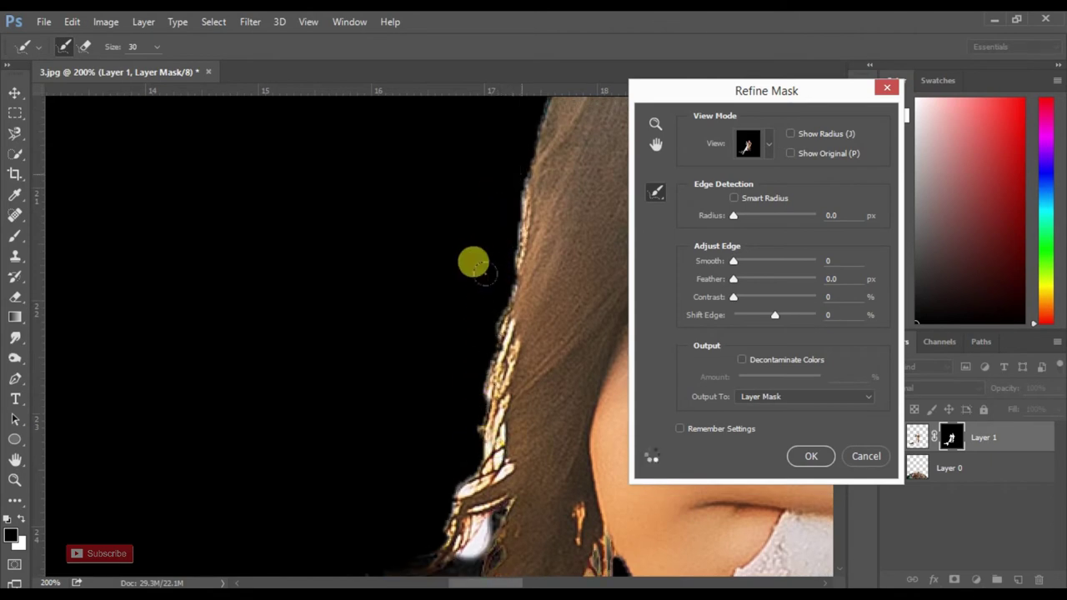
left_click_drag(564, 239, 367, 357)
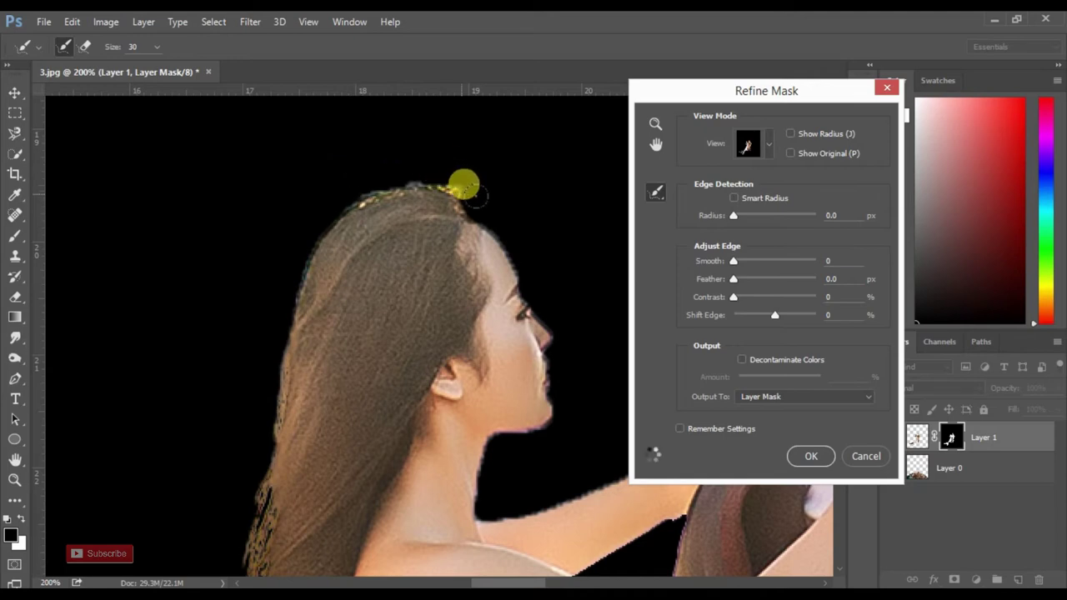
left_click(813, 459)
Step: Zoom out to review the whole image, then back in on the couple
key("ctrl+minus")
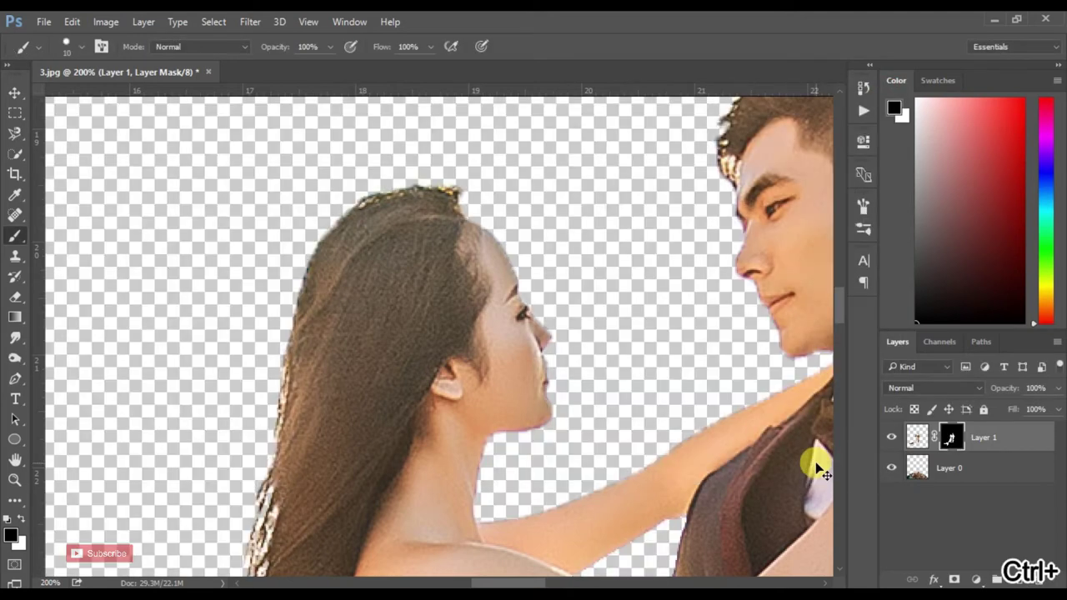
key("ctrl+0")
key("ctrl+minus")
key("ctrl+plus")
key("ctrl+plus")
key("ctrl+plus")
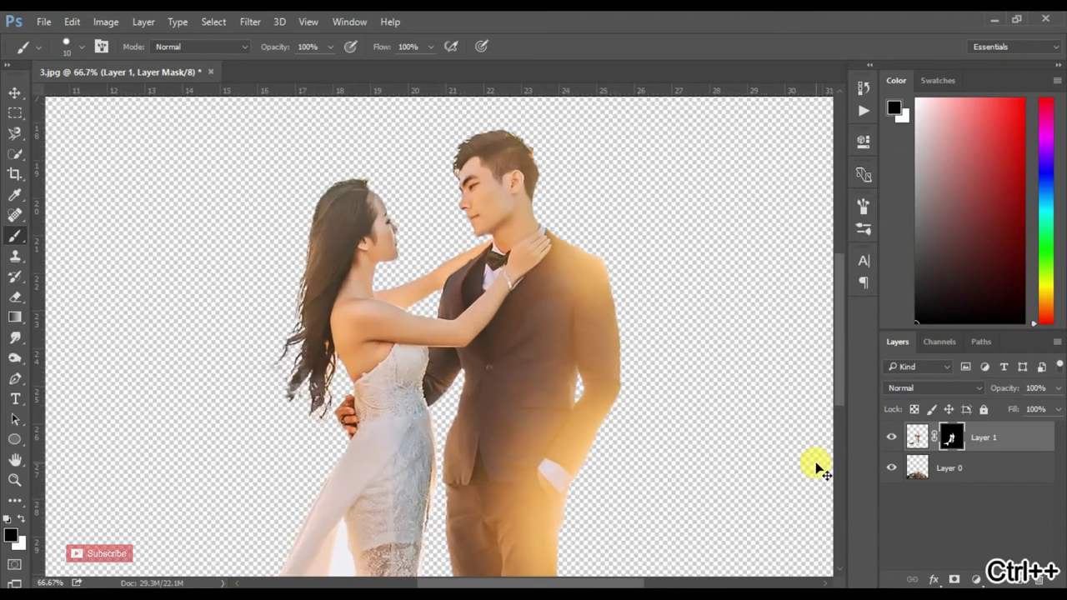
key("ctrl+plus")
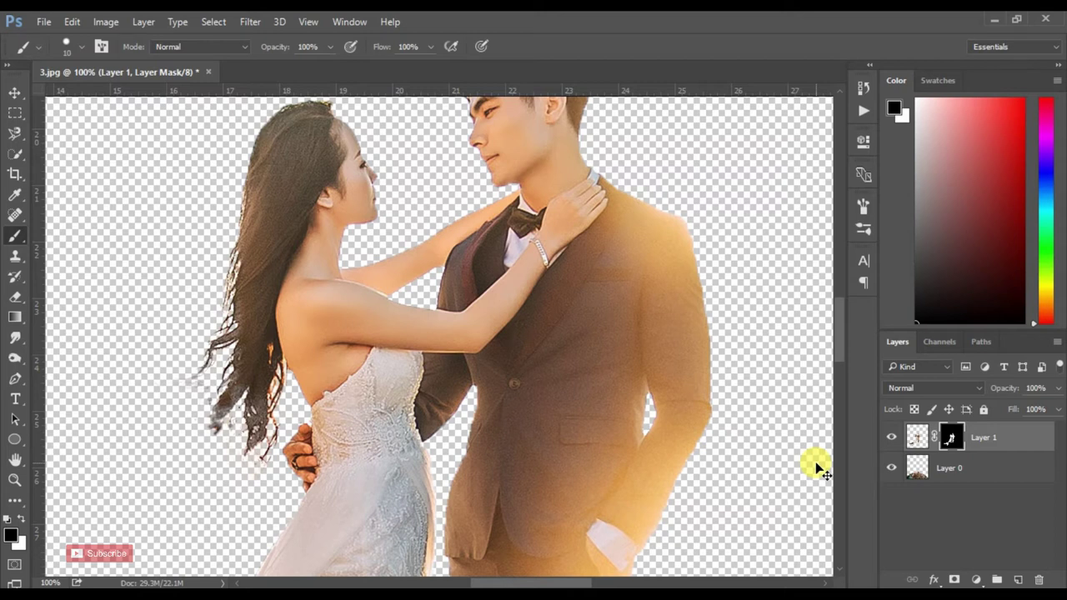
key("ctrl+0")
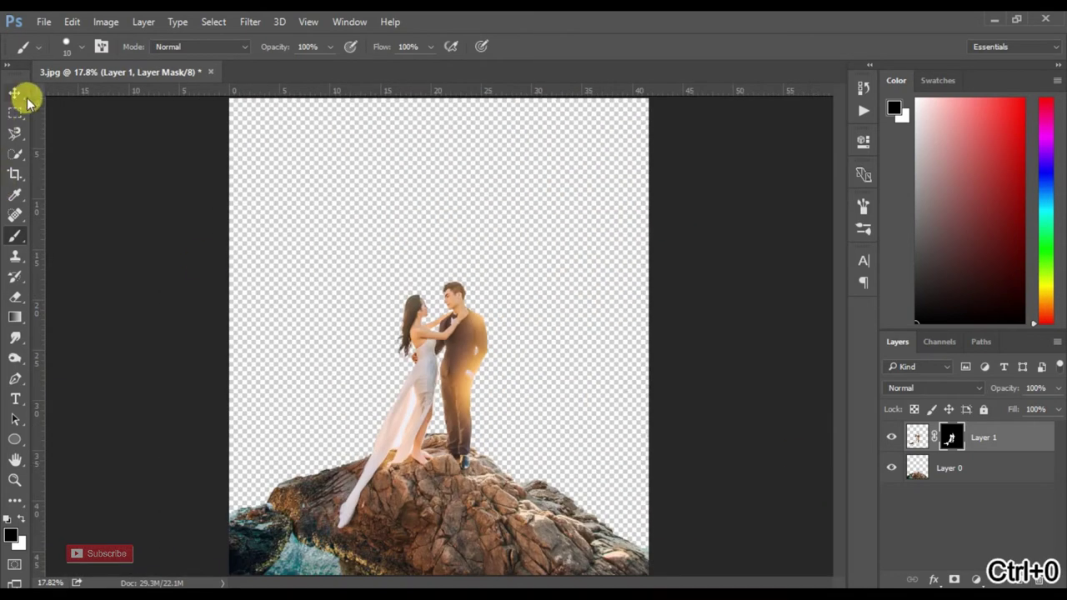
Step: Select Layer 0 and Layer 1 together and merge them into a single layer
left_click(20, 98)
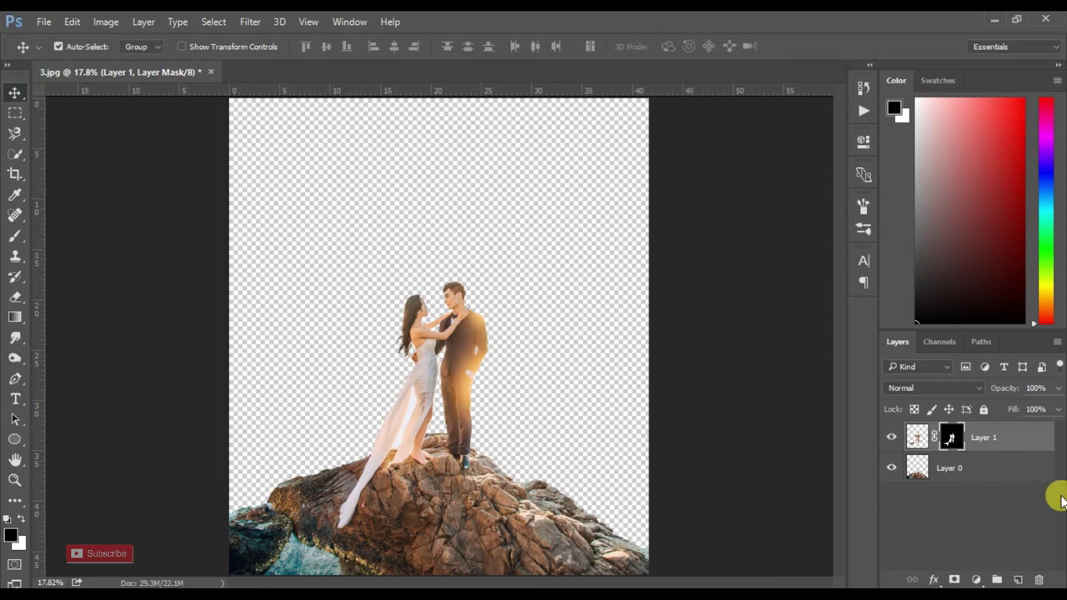
left_click(972, 474)
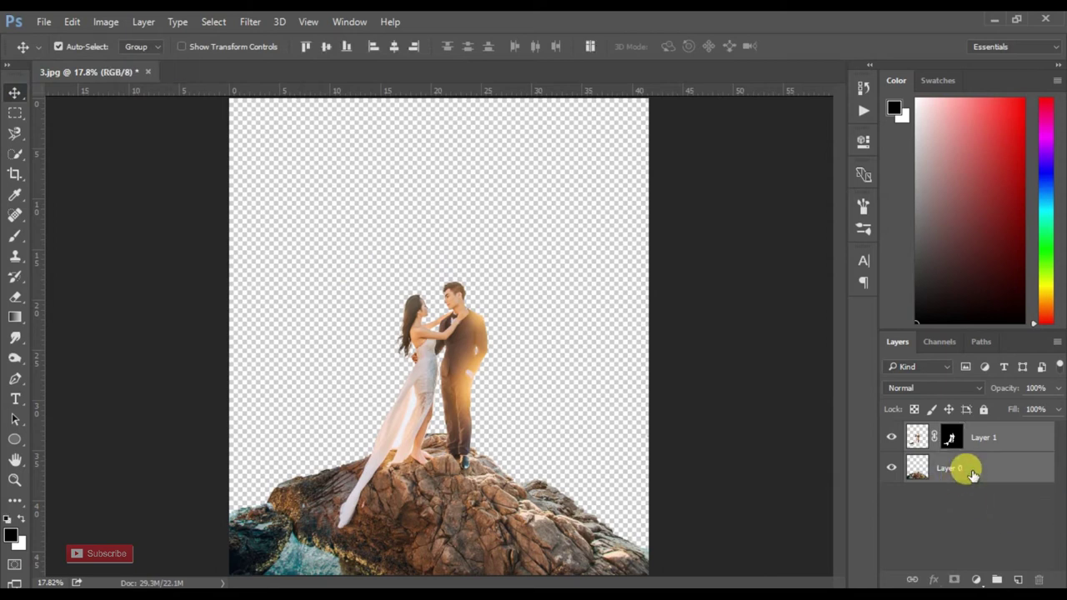
left_click(965, 436)
left_click(972, 459, "shift")
right_click(973, 461)
left_click(724, 541)
key("ctrl+plus")
key("ctrl+plus")
key("ctrl+0")
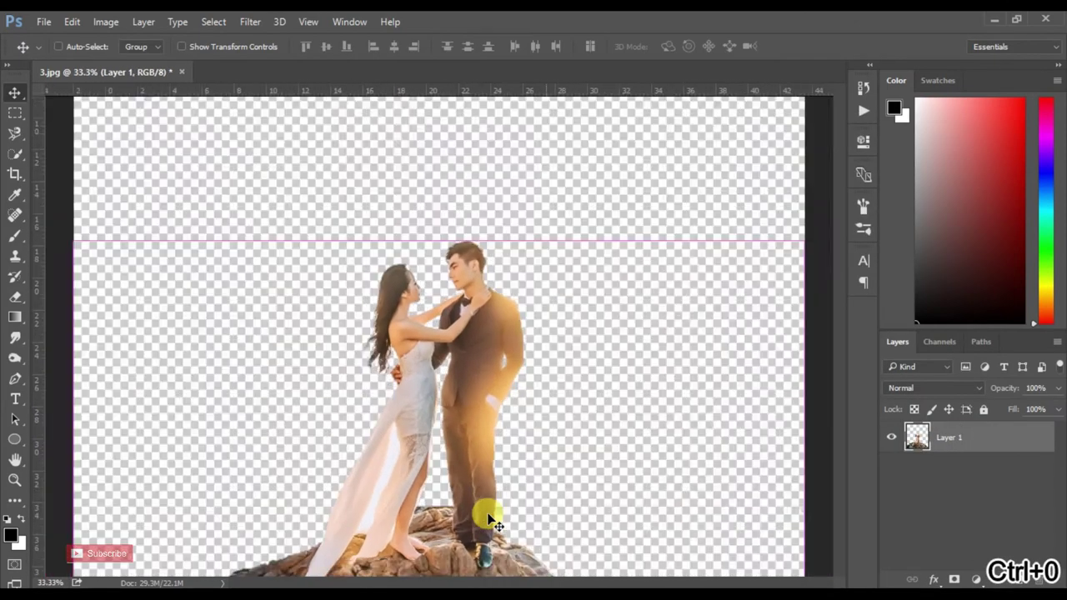
key("ctrl+plus")
key("ctrl+plus")
key("ctrl+0")
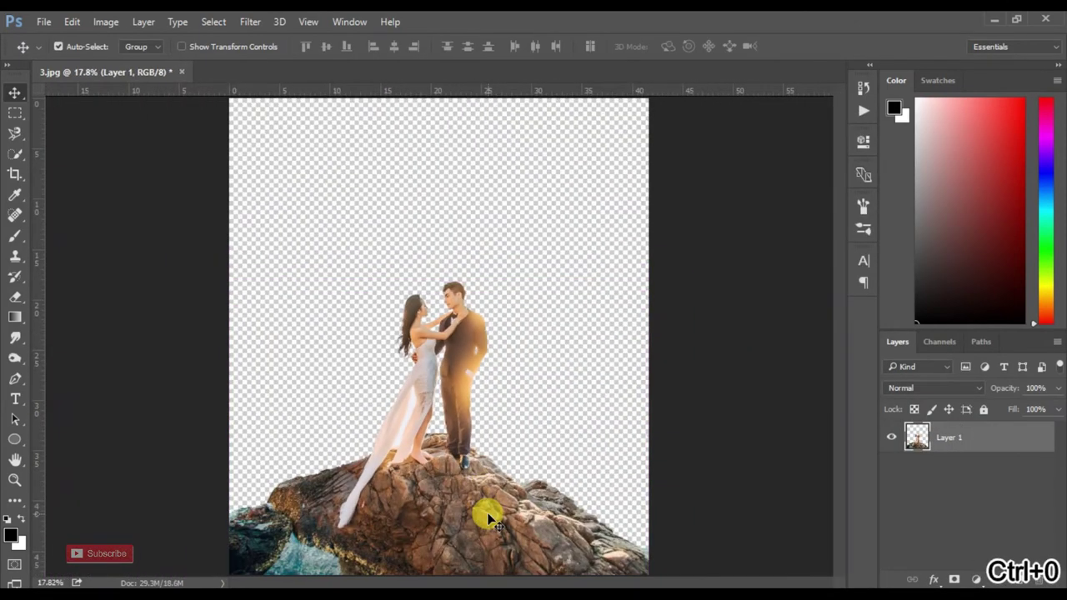
left_click(138, 315)
key("ctrl+plus")
key("ctrl+plus")
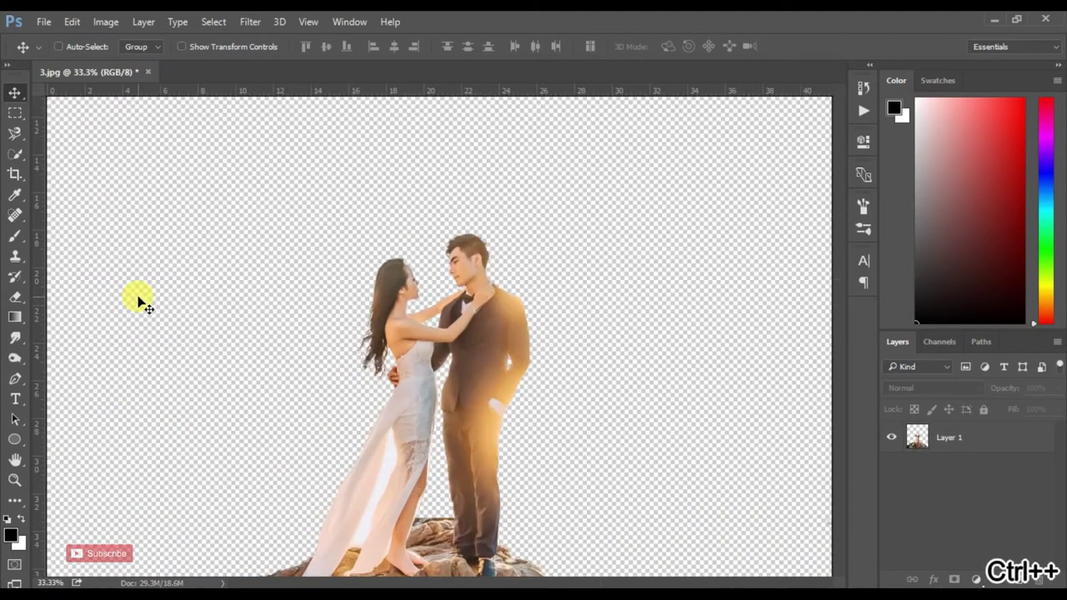
Step: Drag sunset picture 4 from File Explorer onto the canvas and enlarge it to about 104.7%
key("ctrl+0")
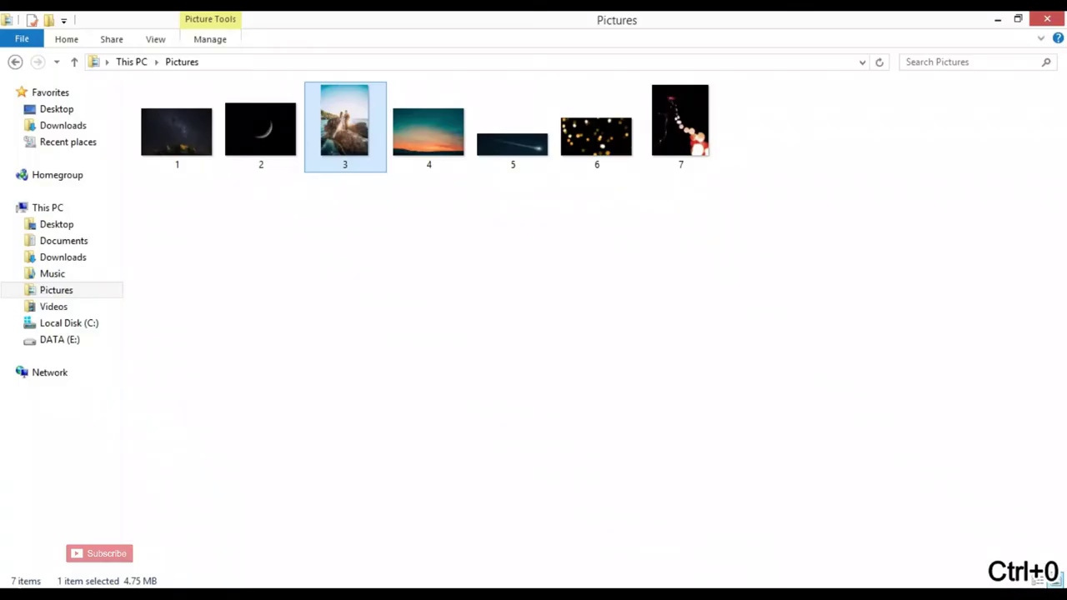
mouse_move(424, 158)
left_mouse_down()
mouse_move(165, 498)
mouse_move(425, 390)
left_mouse_up()
left_click_drag(386, 351, 619, 281)
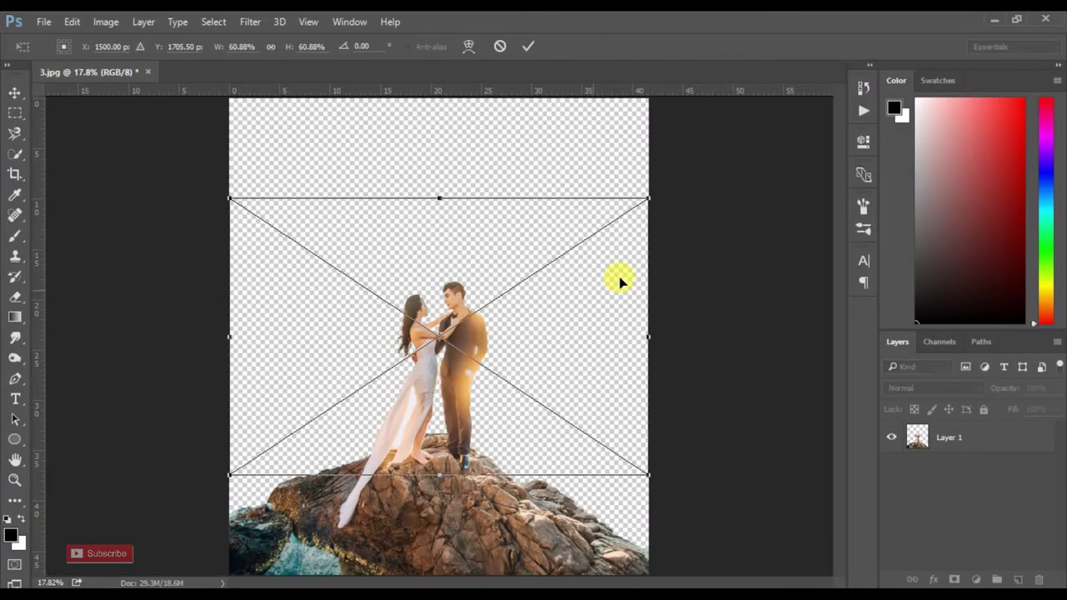
left_click_drag(646, 195, 841, 165)
Step: Commit the placed sunset image and move layer 4 below Layer 1
left_click(603, 281)
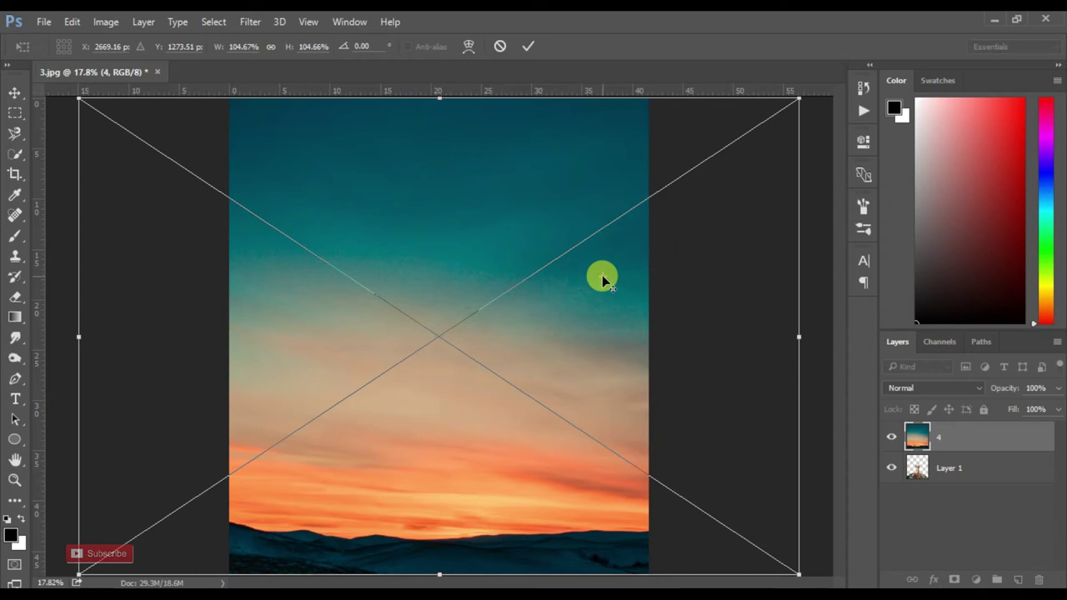
key("Return")
left_click_drag(970, 440, 974, 488)
left_click_drag(570, 385, 572, 321)
Step: Scale the sunset sky to about 88.2% and lower it so the horizon sits behind the rock
key("ctrl+0")
key("ctrl+t")
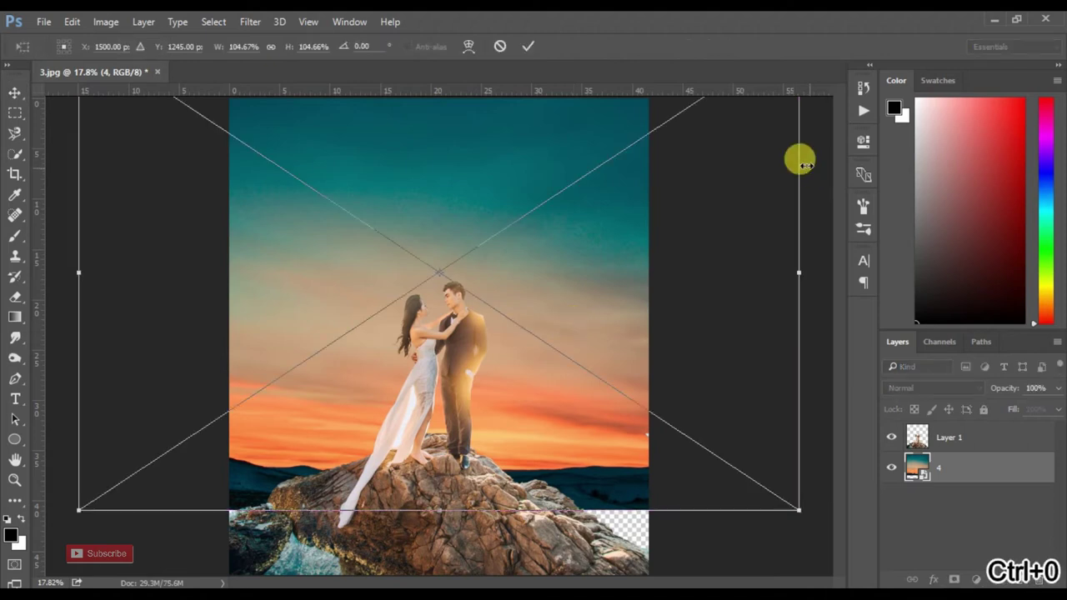
key("ctrl+0")
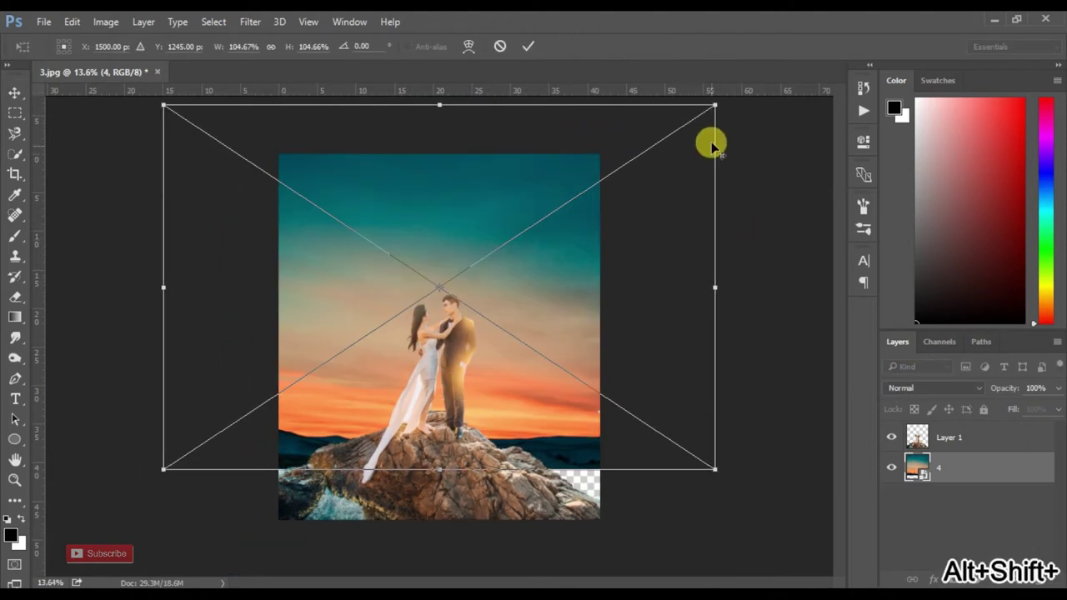
left_click_drag(715, 105, 658, 110)
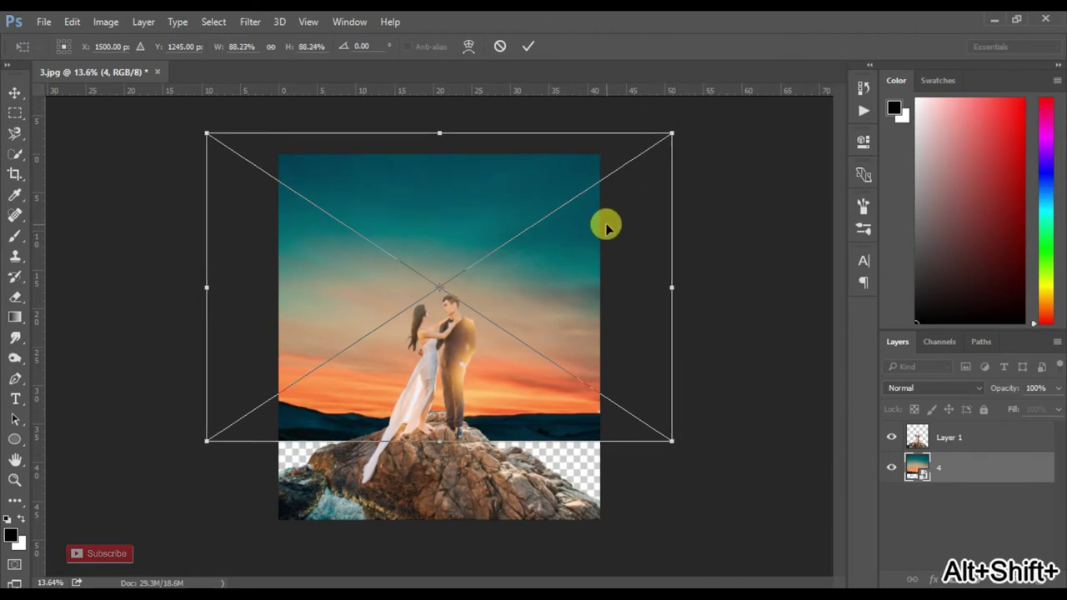
left_click_drag(607, 222, 600, 250)
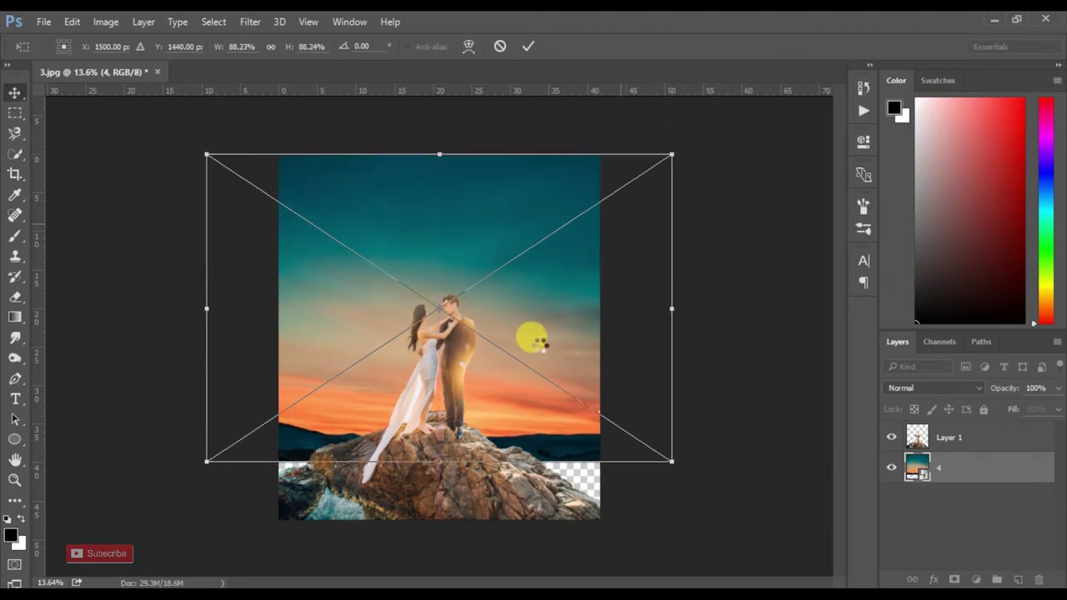
key("Return")
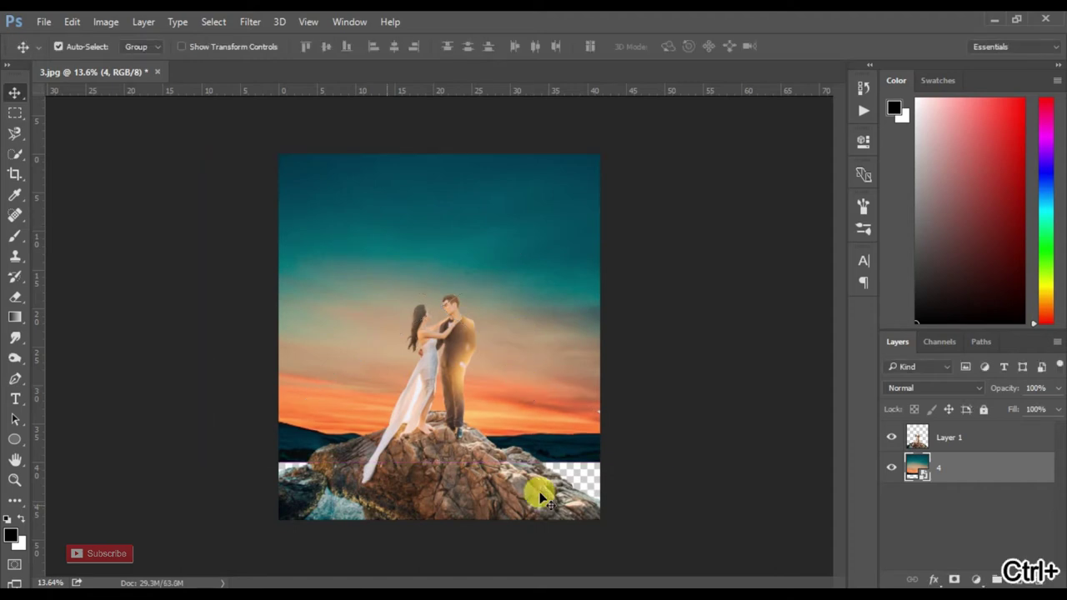
key("ctrl+plus")
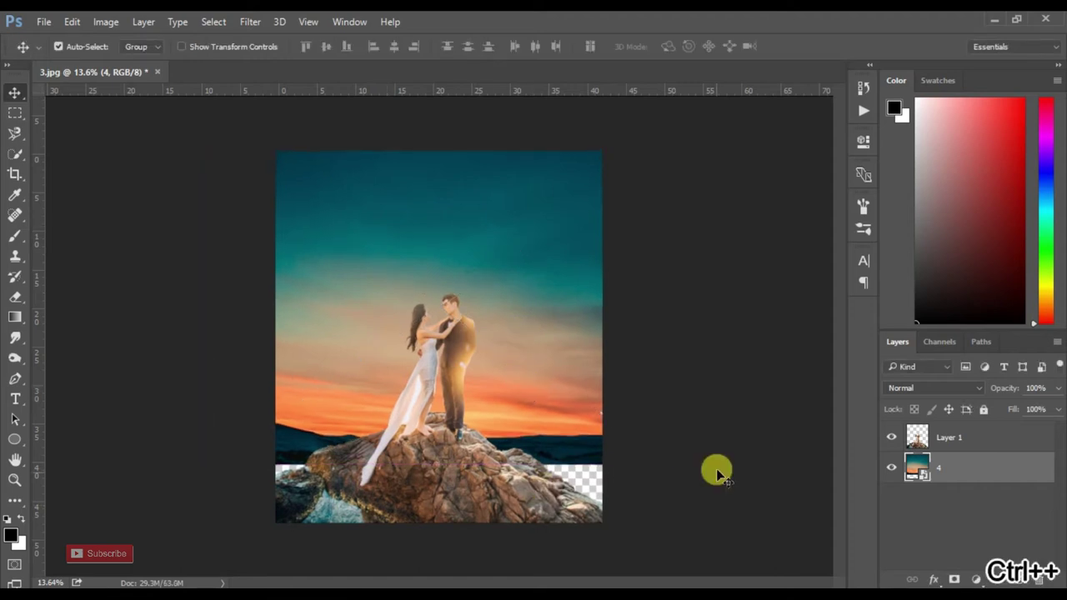
Step: Rasterize the sunset smart-object layer 4 into plain pixels
right_click(963, 474)
left_click(669, 363)
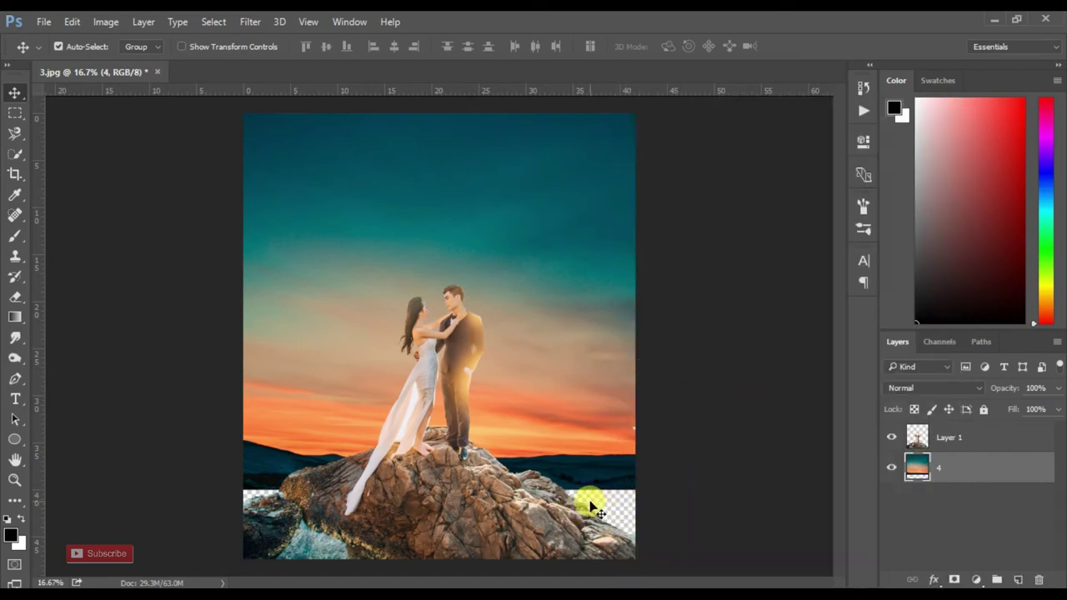
left_click(921, 467)
Step: Select the hills strip at the sky's bottom and stretch it well past the canvas bottom
left_click(14, 117)
left_click_drag(233, 478, 626, 538)
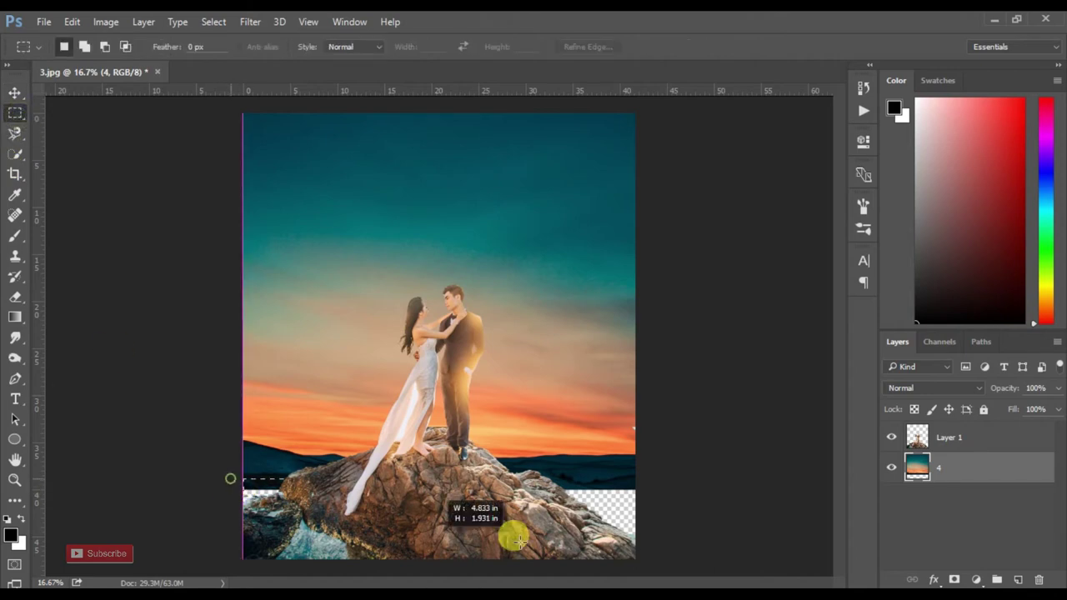
key("ctrl+t")
left_click_drag(439, 542, 439, 575)
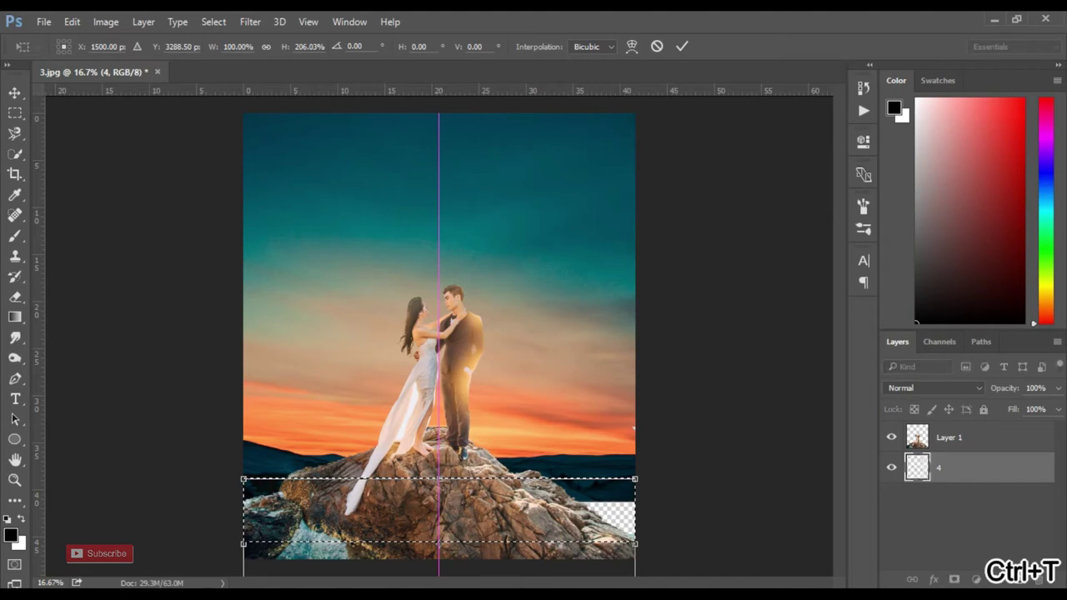
key("ctrl+minus")
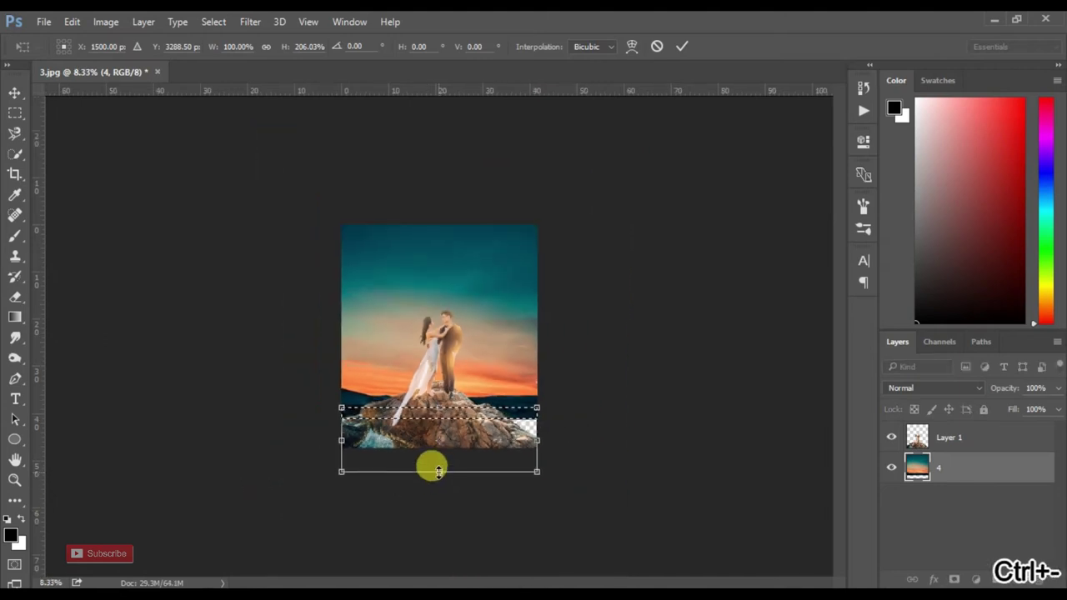
left_click_drag(427, 472, 439, 594)
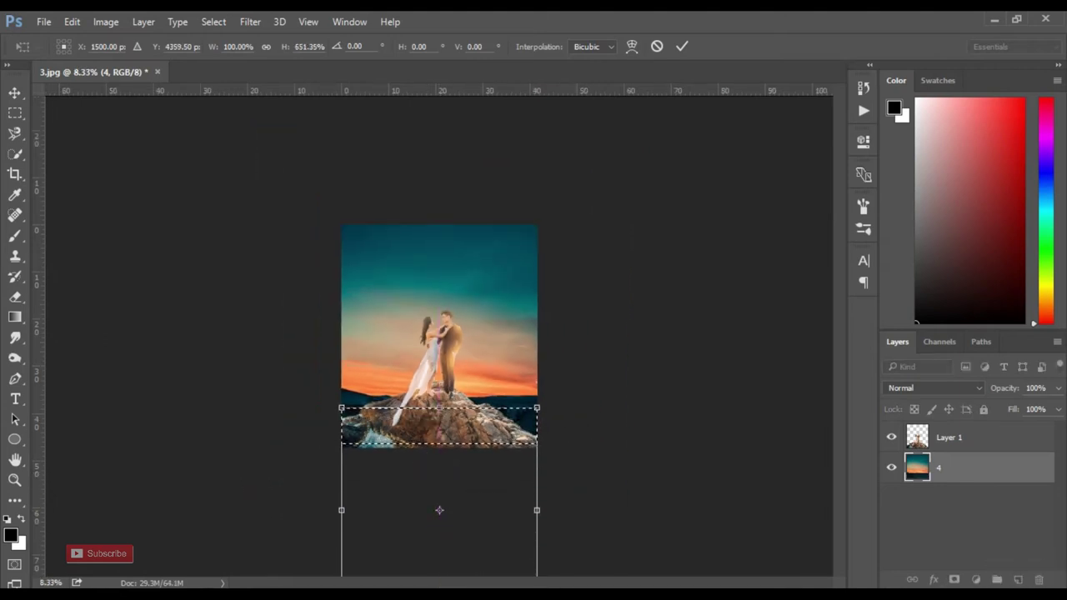
key("Return")
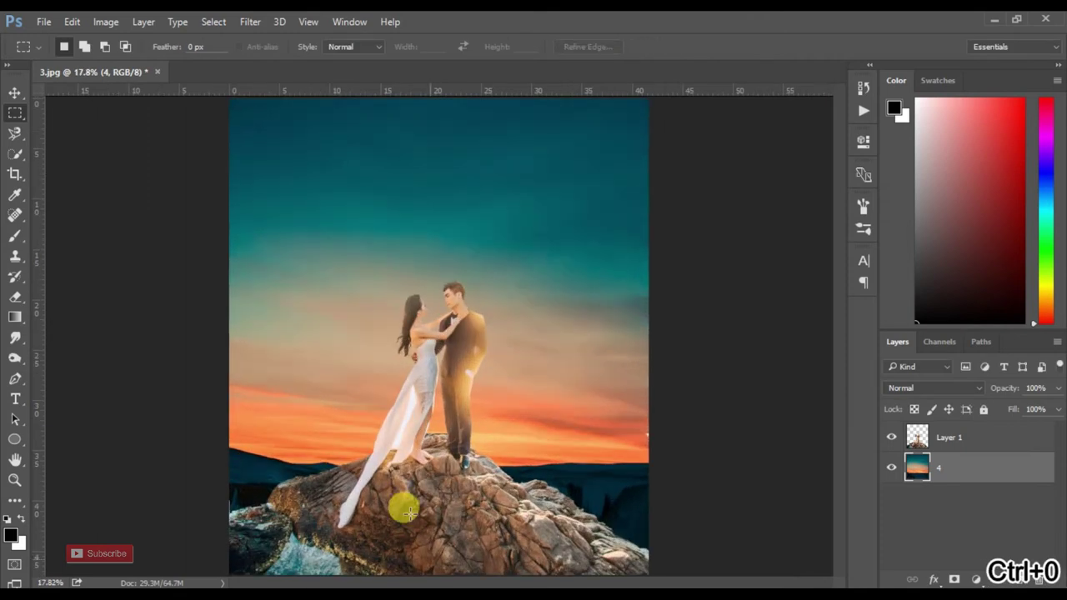
Step: Fit the image on screen, select the couple's Layer 1, and show the adjustment-layer list
left_click(17, 95)
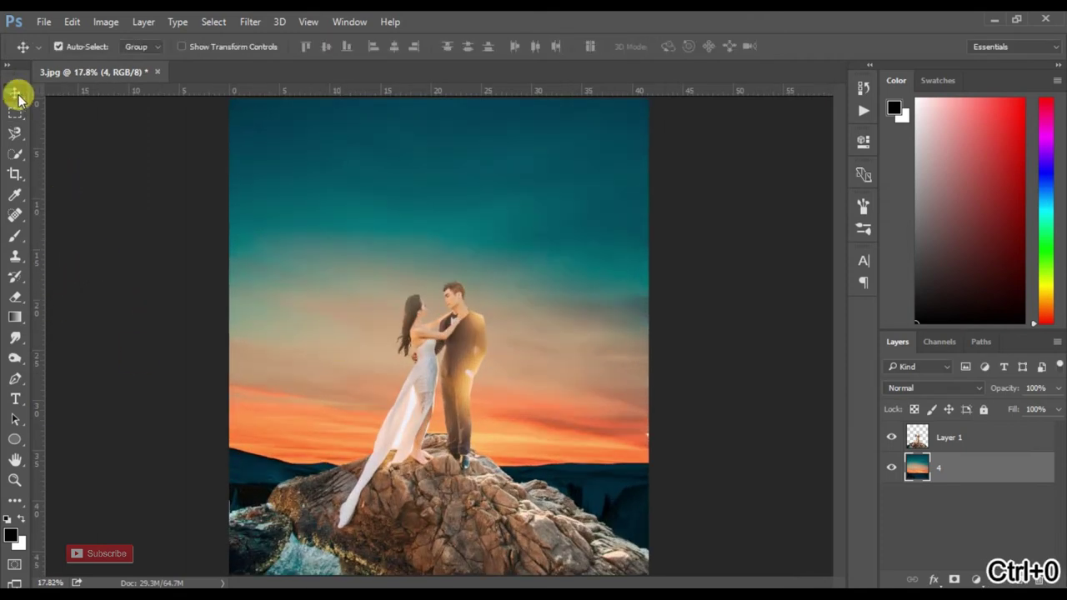
key("ctrl+plus")
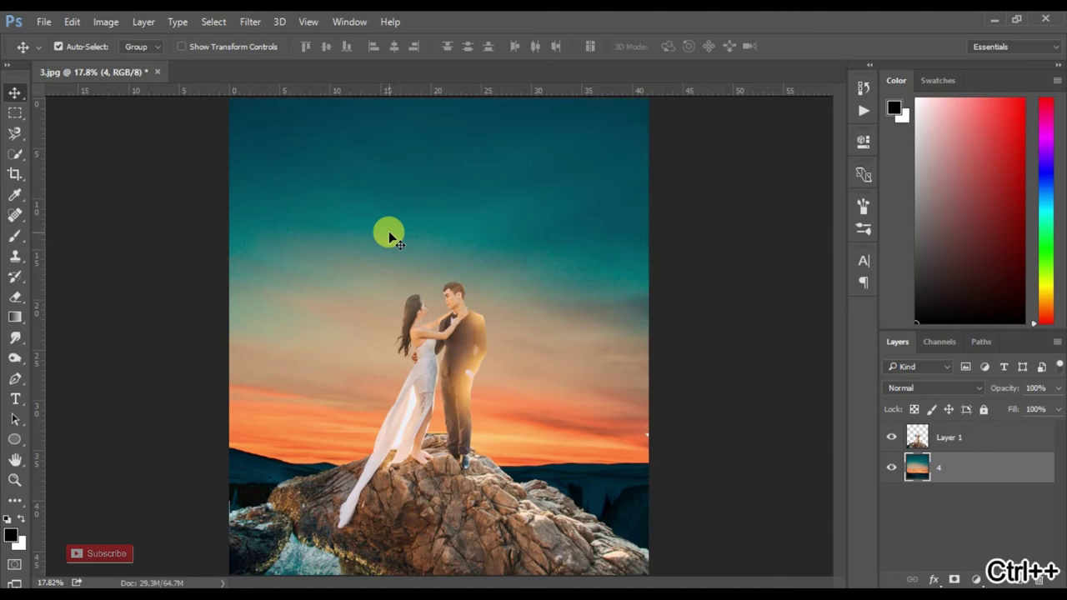
key("ctrl+plus")
key("ctrl+0")
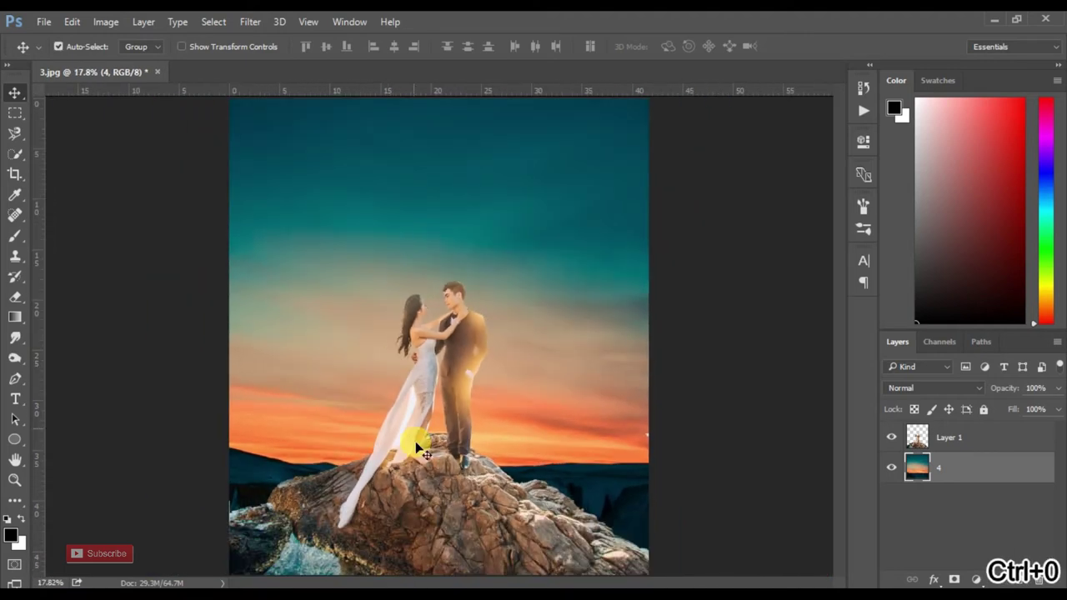
left_click(393, 440)
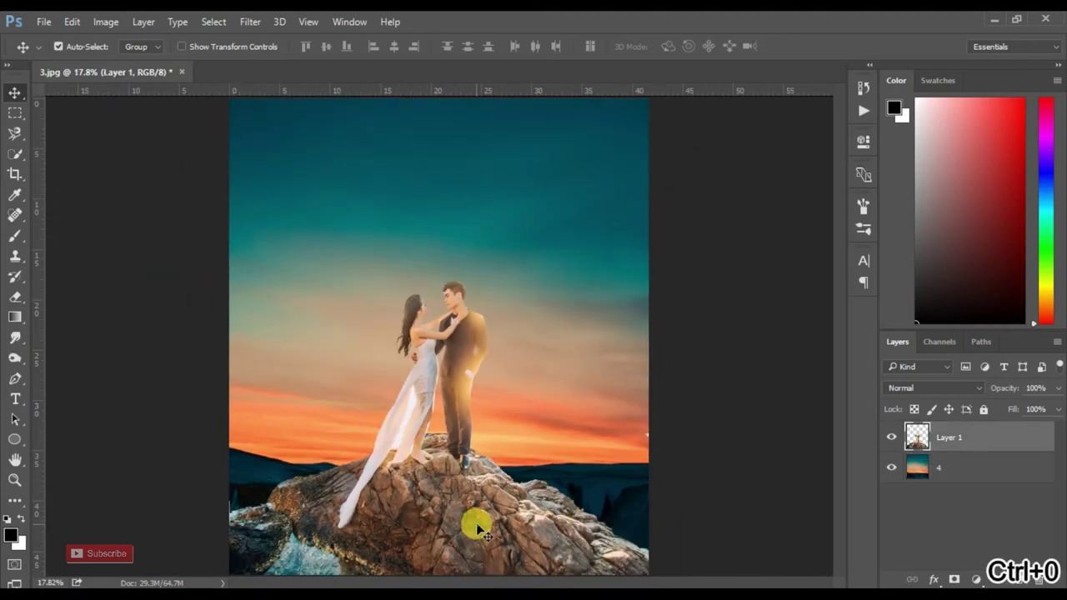
left_click(977, 580)
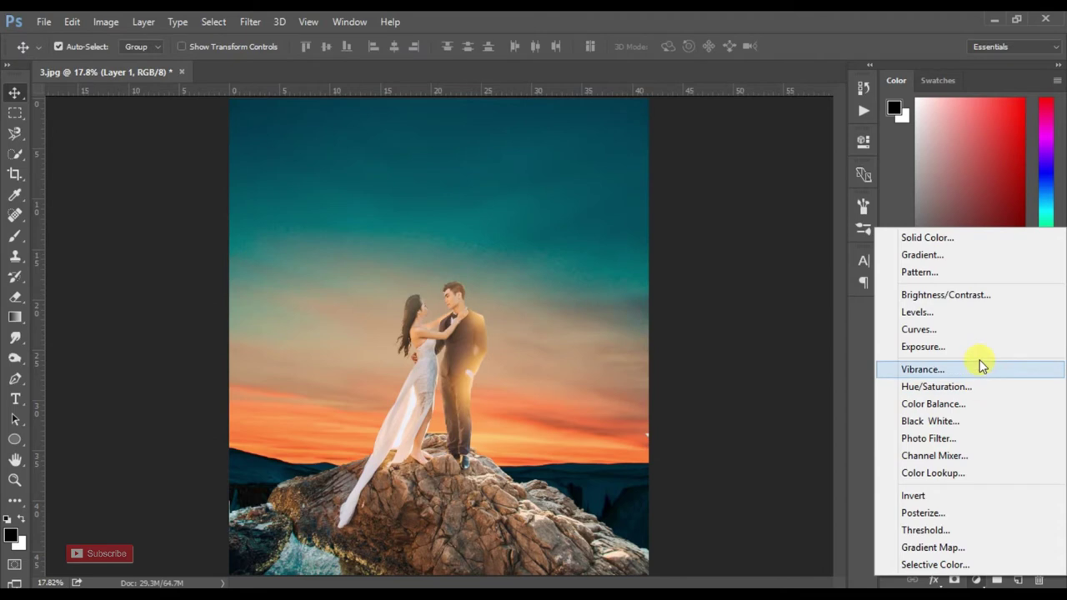
Step: Add a Levels adjustment with output whites at 10, clipped to Layer 1
left_click(946, 317)
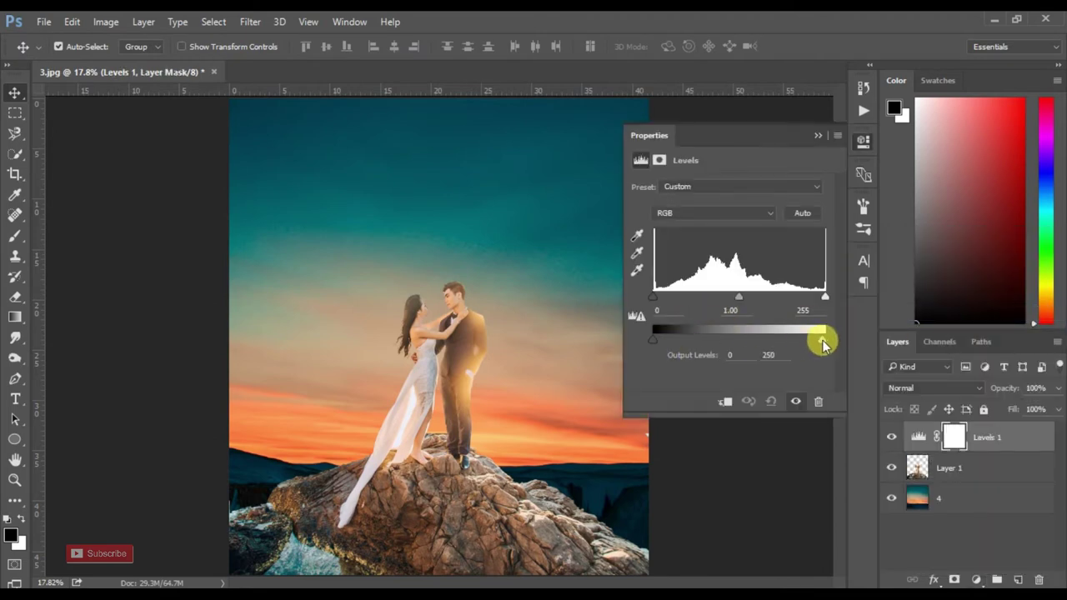
left_click_drag(823, 342, 669, 341)
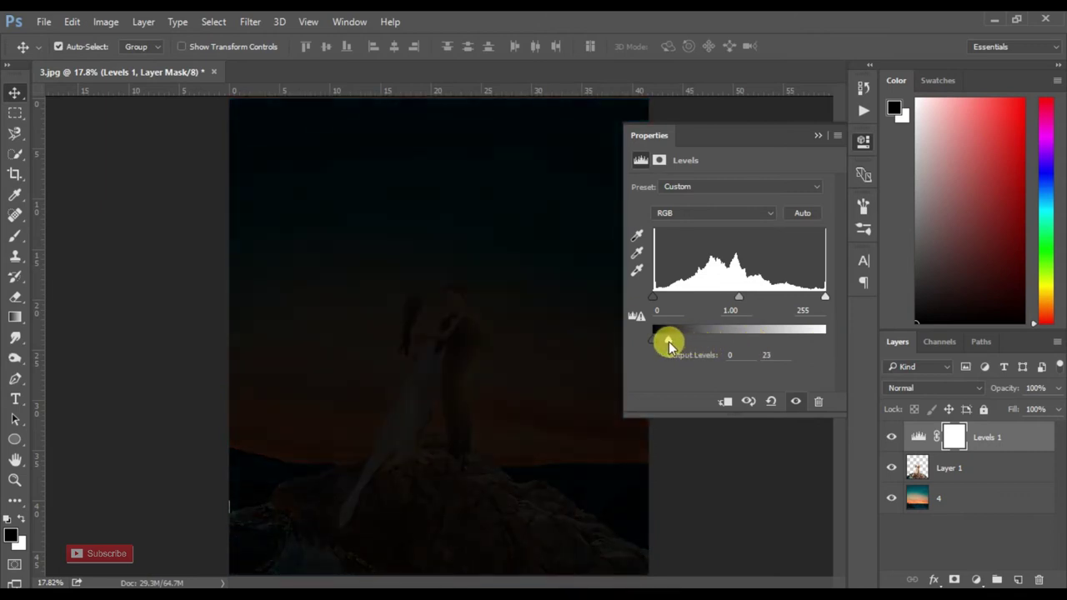
left_click(765, 354)
type("10")
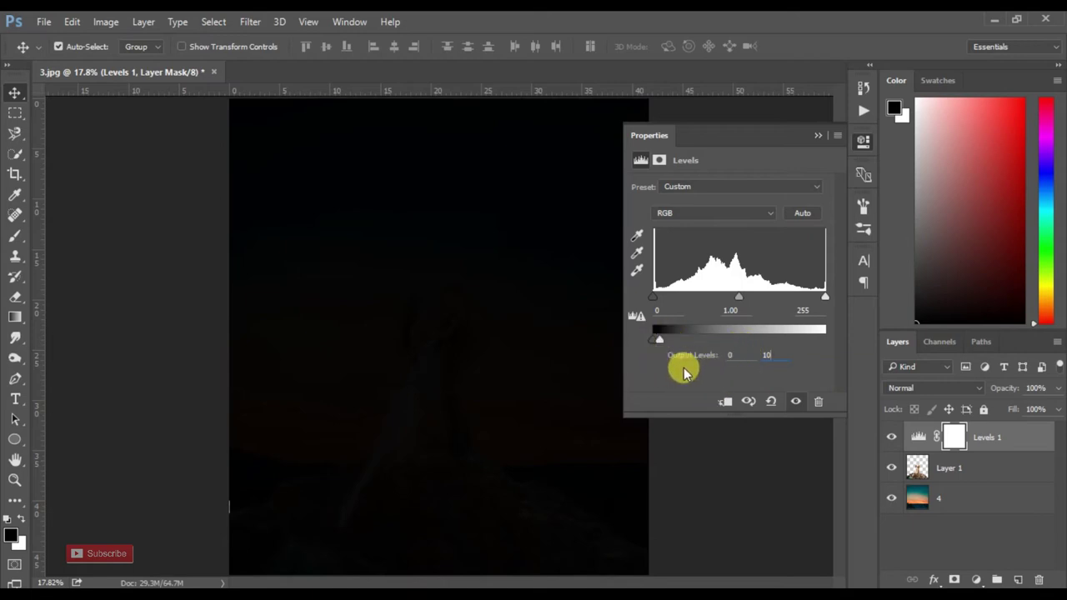
left_click(724, 406)
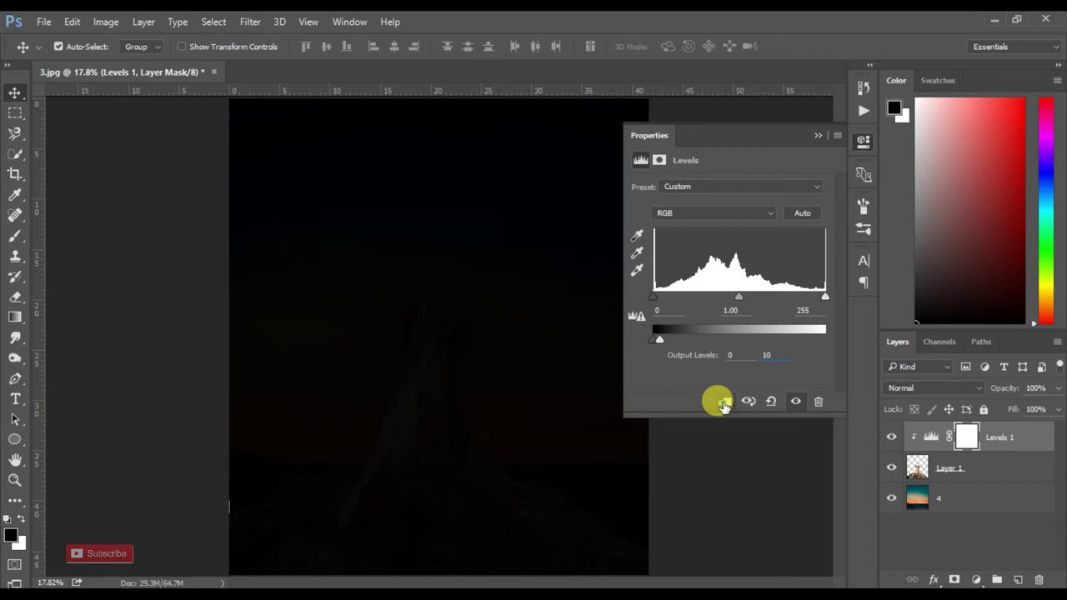
Step: Toggle Levels 1 off and on to compare, then target its layer mask
left_click(817, 135)
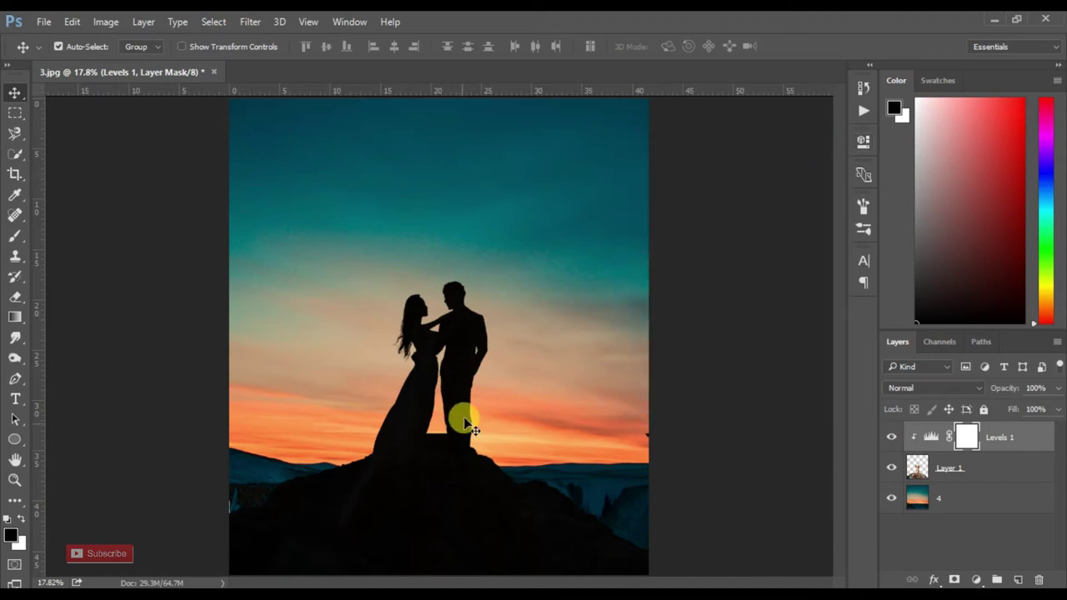
left_click(892, 438)
left_click(892, 438)
left_click(650, 484)
left_click(508, 526)
left_click(645, 442)
left_click(1007, 442)
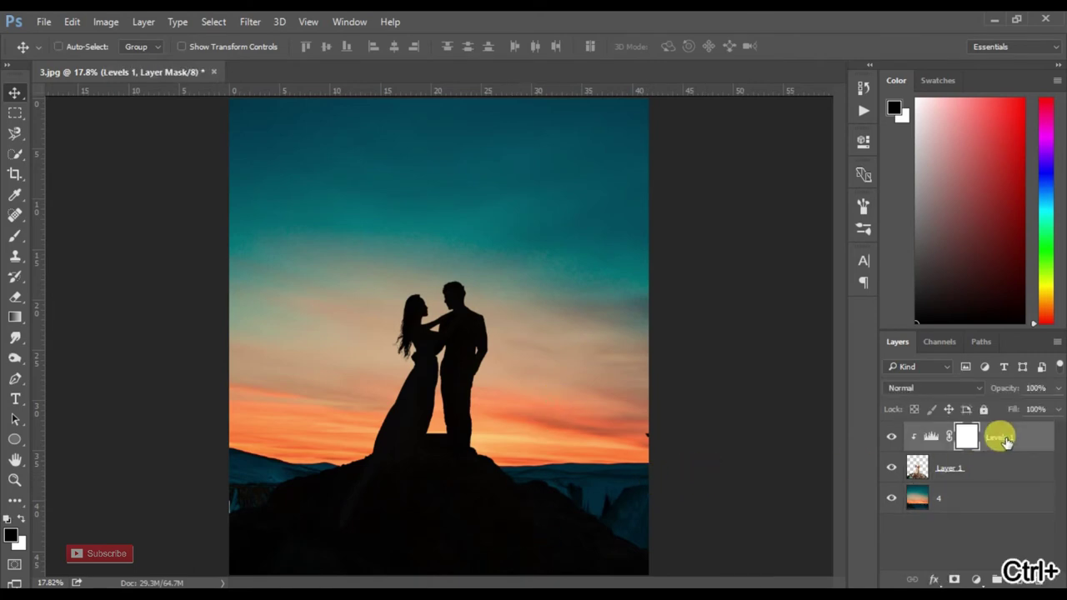
Step: Duplicate Levels 1 and clip the copy to sunset layer 4 below Layer 1
key("ctrl+j")
mouse_move(997, 437)
left_mouse_down()
mouse_move(989, 512)
mouse_move(913, 494)
left_mouse_up()
left_click(909, 513, "alt")
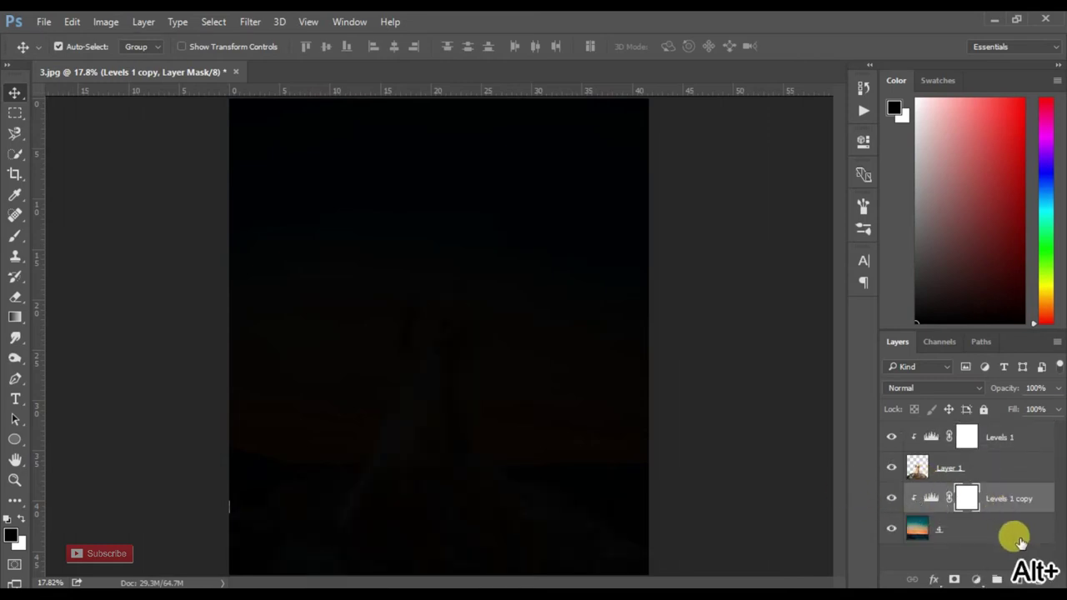
left_click(931, 498)
left_click(890, 497)
left_click(887, 498)
left_click(888, 498)
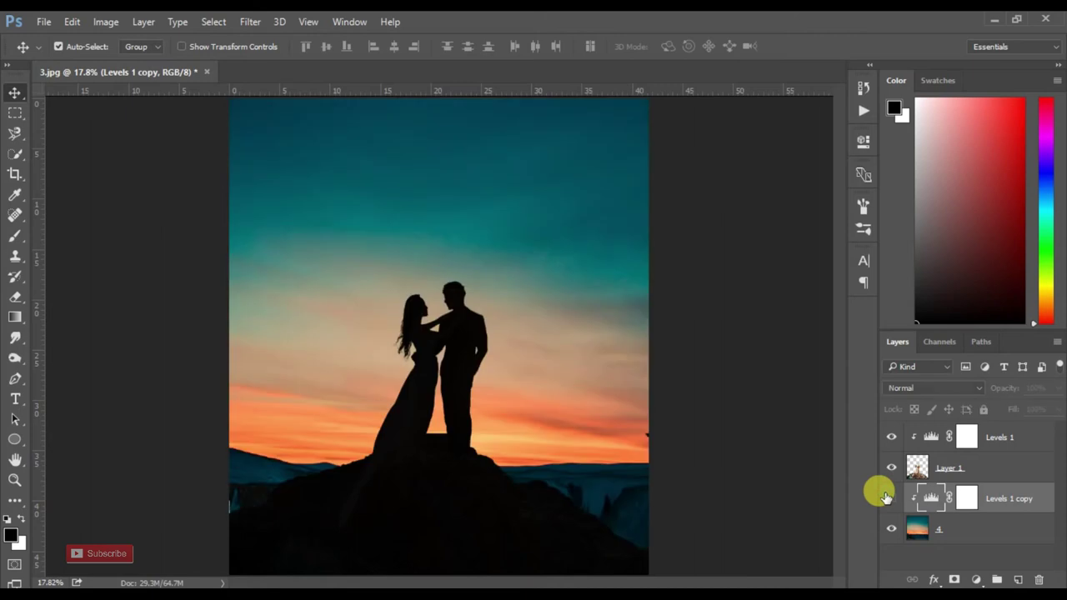
left_click(892, 503)
Step: Paint a vertical gradient on the Levels copy's mask so the darkening fades toward the sky
left_click(965, 498)
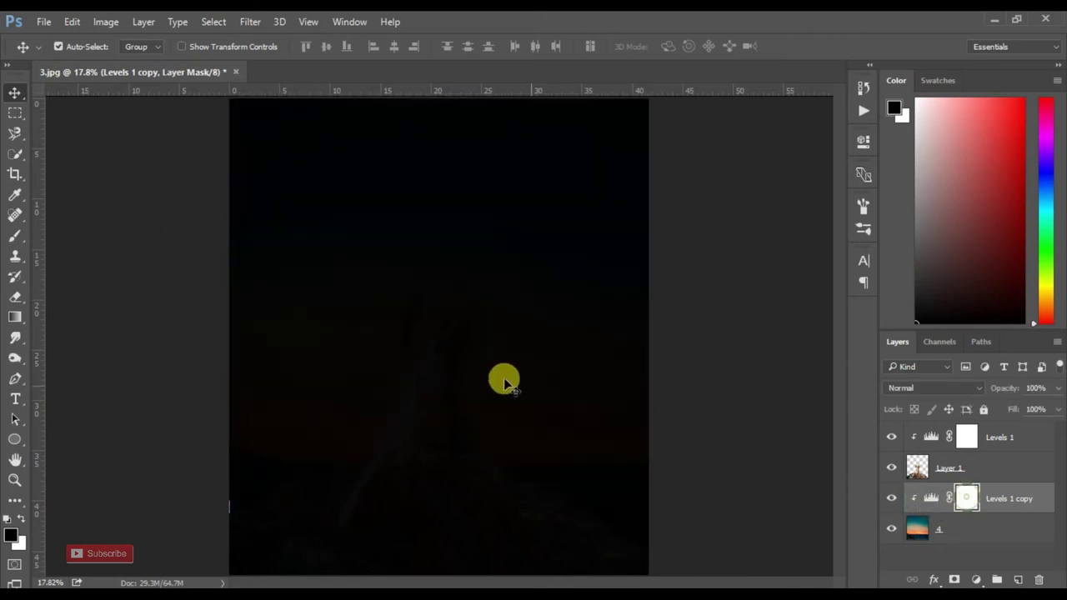
left_click(15, 318)
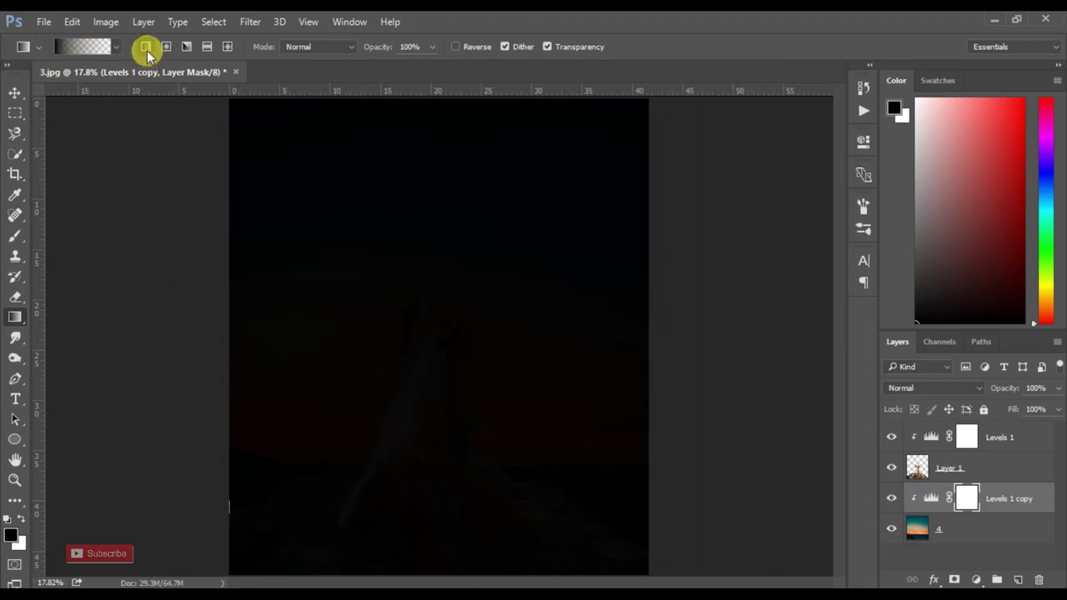
left_click_drag(438, 119, 432, 475)
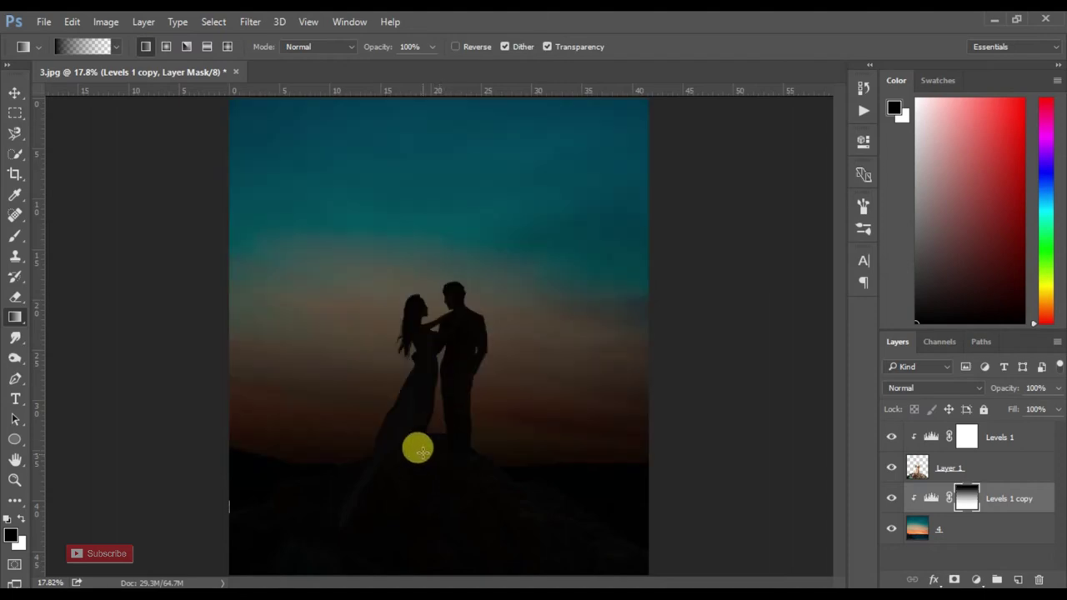
left_click_drag(454, 296, 443, 500)
mouse_move(459, 264)
left_mouse_down()
mouse_move(447, 458)
mouse_move(459, 554)
left_mouse_up()
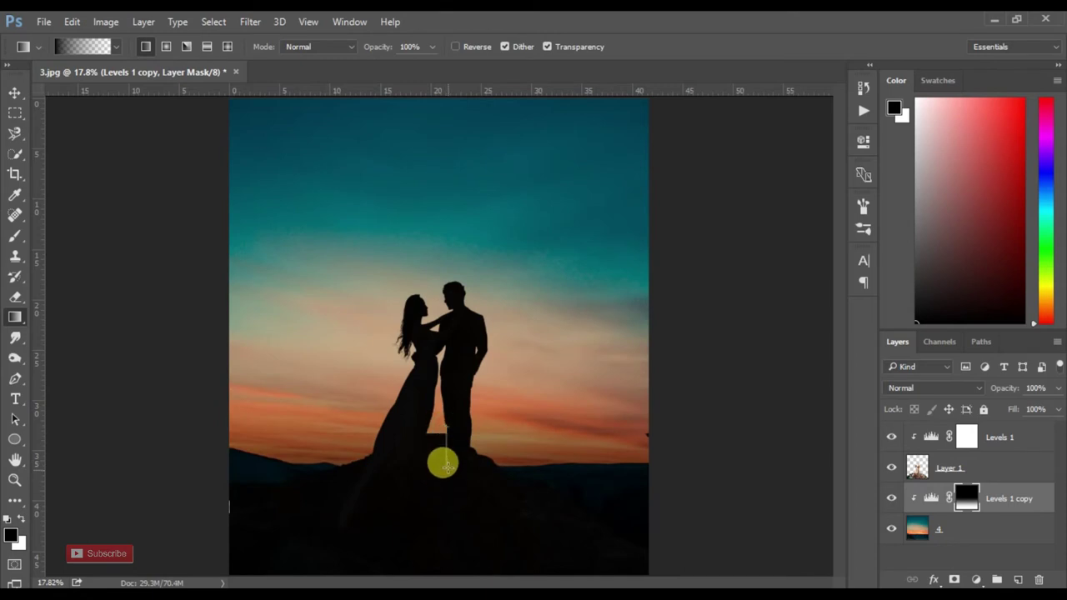
left_click_drag(465, 353, 529, 370)
key("ctrl+z")
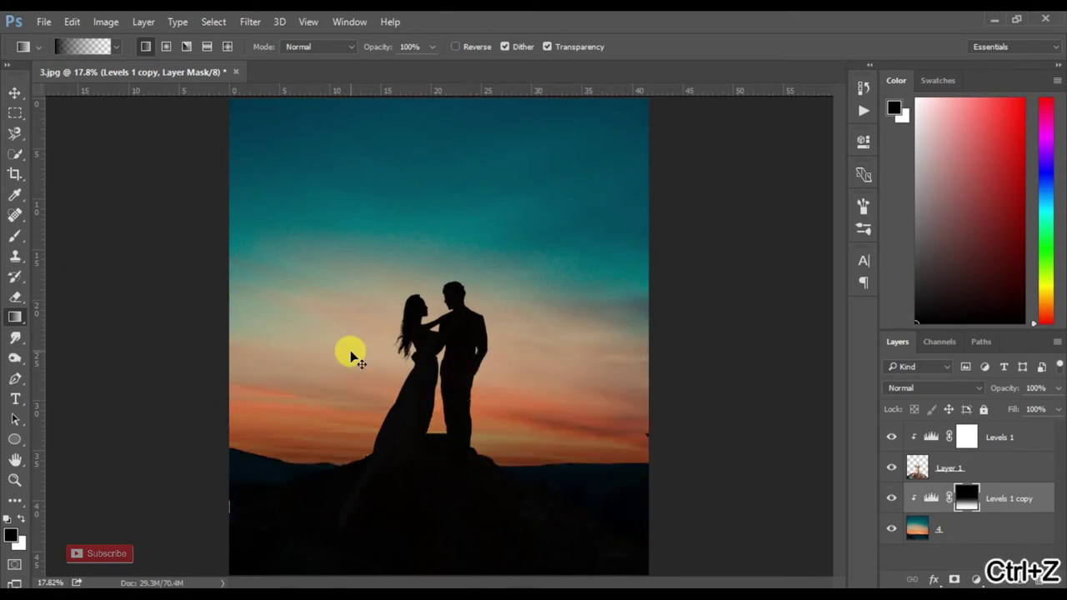
key("ctrl+alt+z")
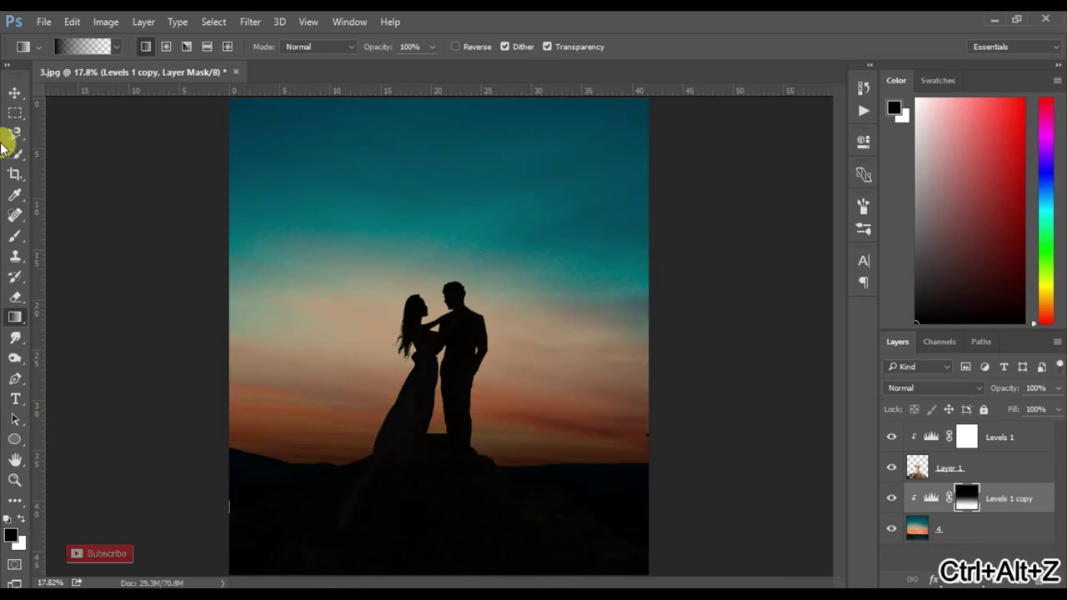
Step: Set the Levels 1 copy's opacity to 90%
left_click(15, 92)
left_click(891, 499)
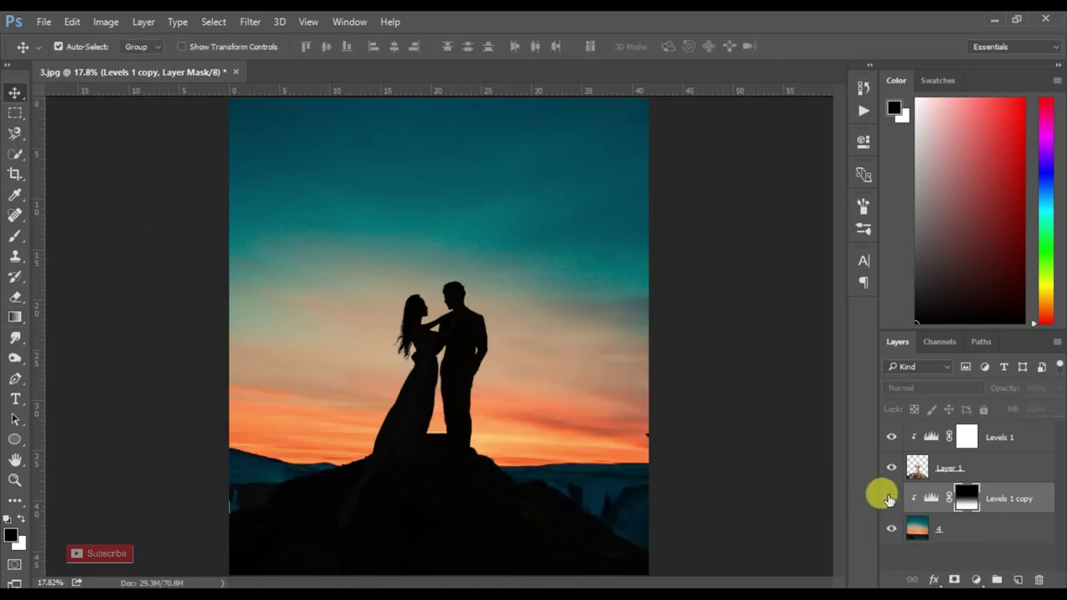
left_click(891, 498)
left_click(987, 388)
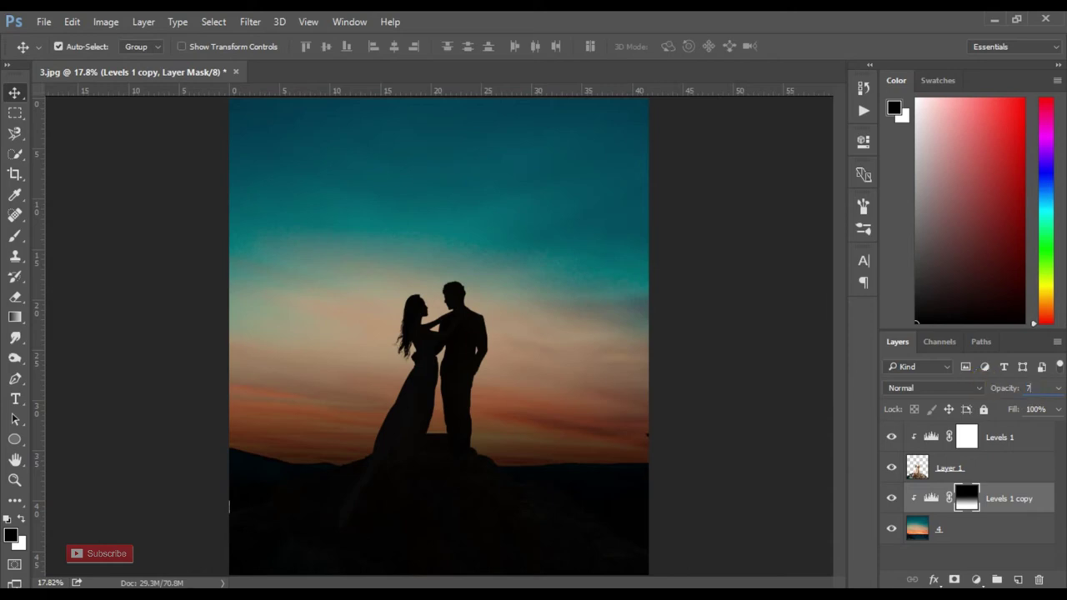
type("75")
type("90")
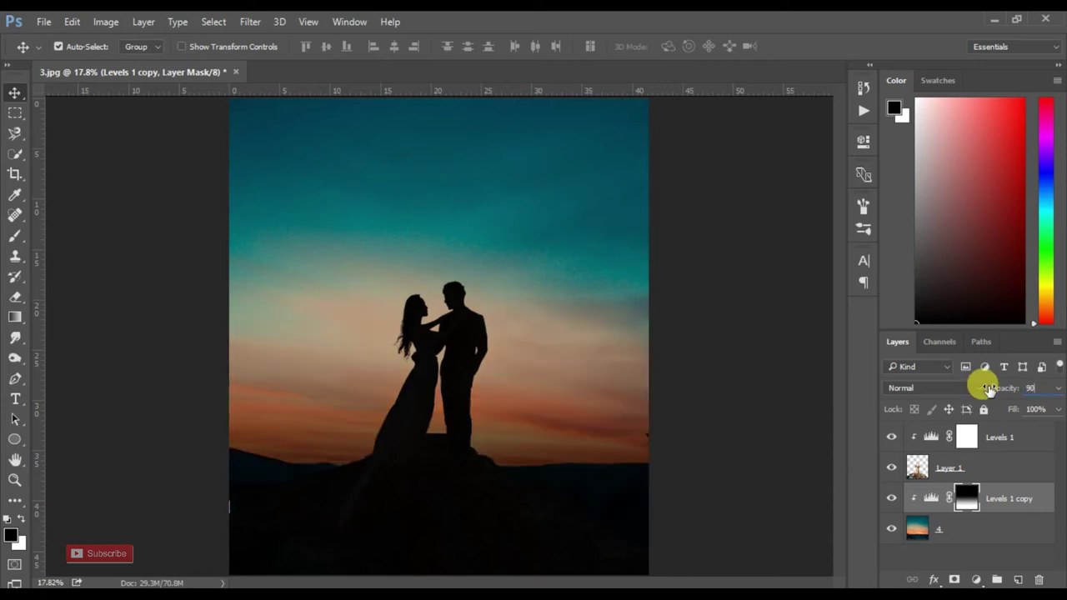
left_click(745, 409)
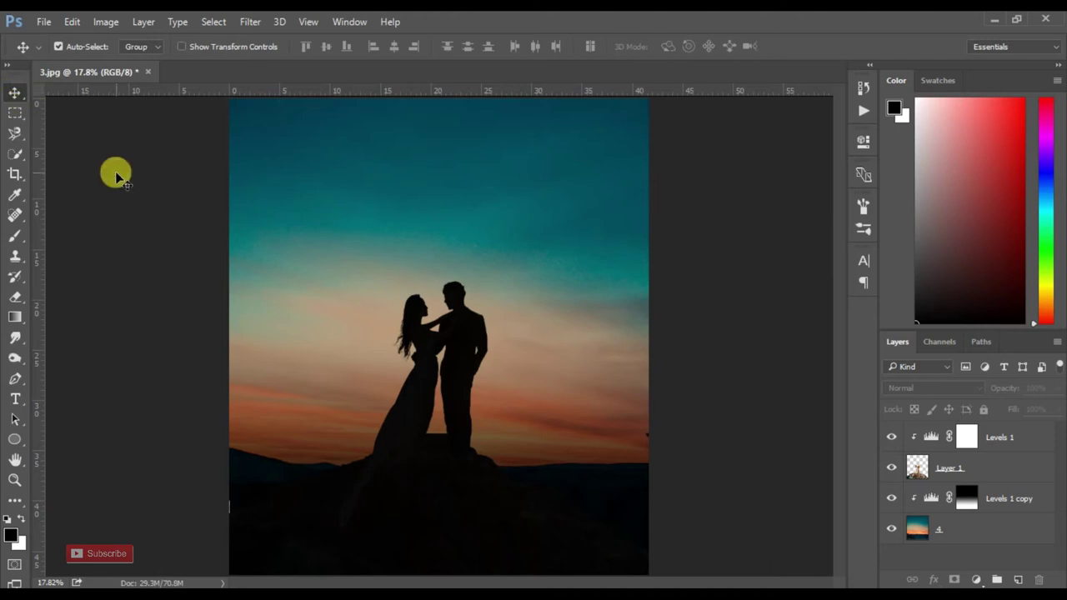
Step: Drag starry Milky Way photo 1 from Pictures into the Photoshop document
key("ctrl+plus")
key("ctrl+0")
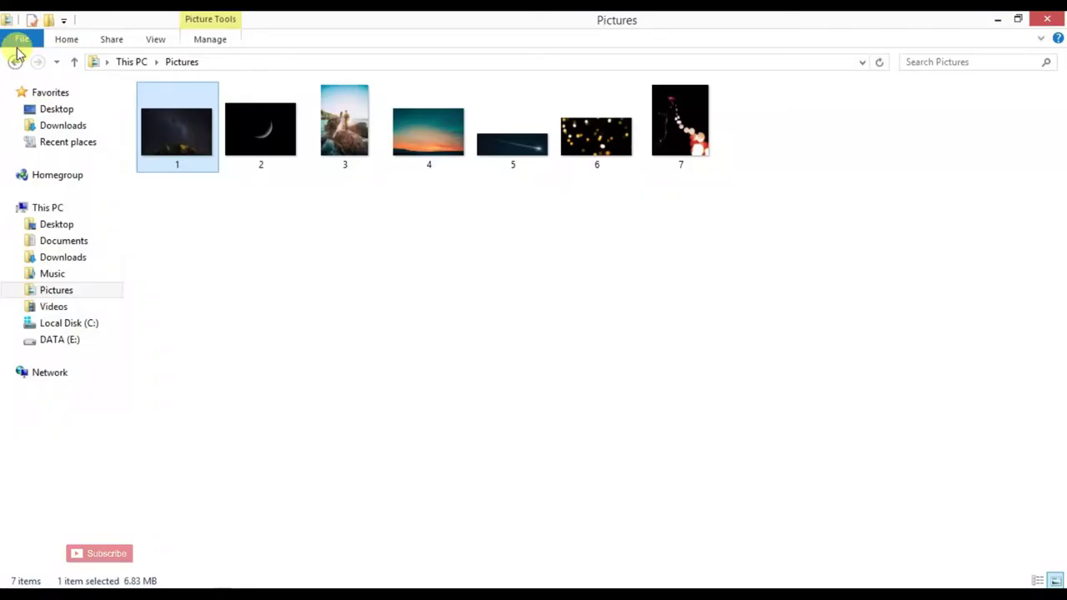
left_click_drag(182, 140, 125, 584)
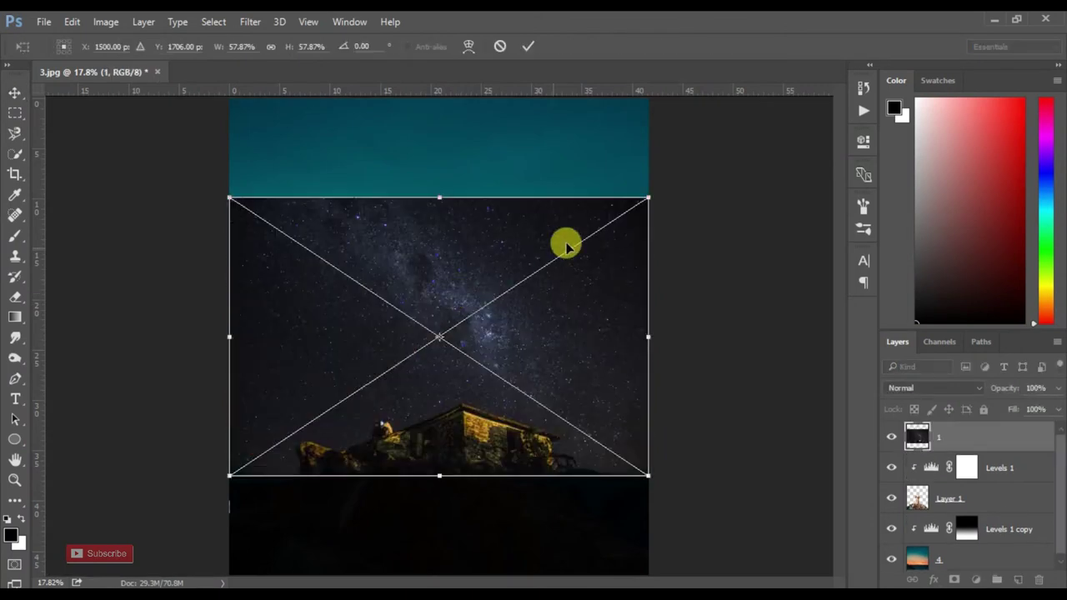
Step: Slightly shrink and commit the placed starry photo, then rasterize its layer
left_click_drag(646, 200, 618, 204)
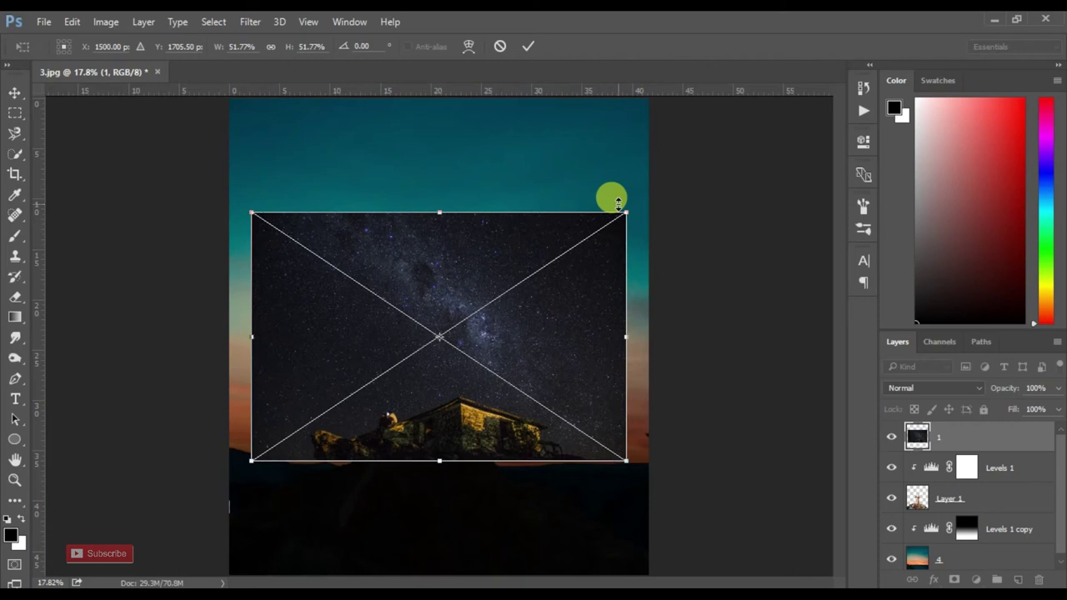
double_click(471, 308)
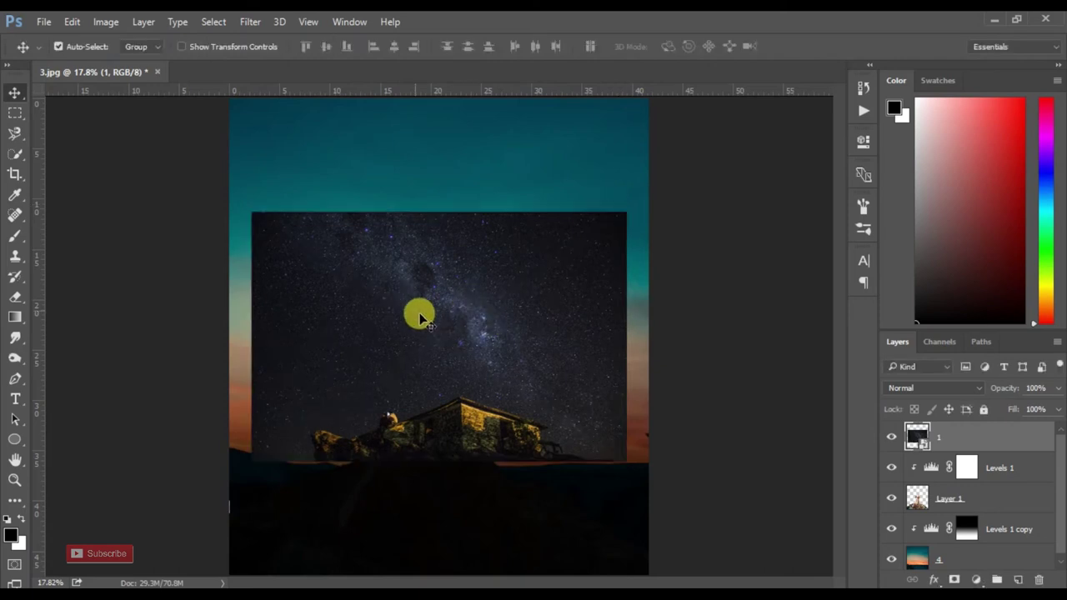
right_click(938, 442)
left_click(669, 365)
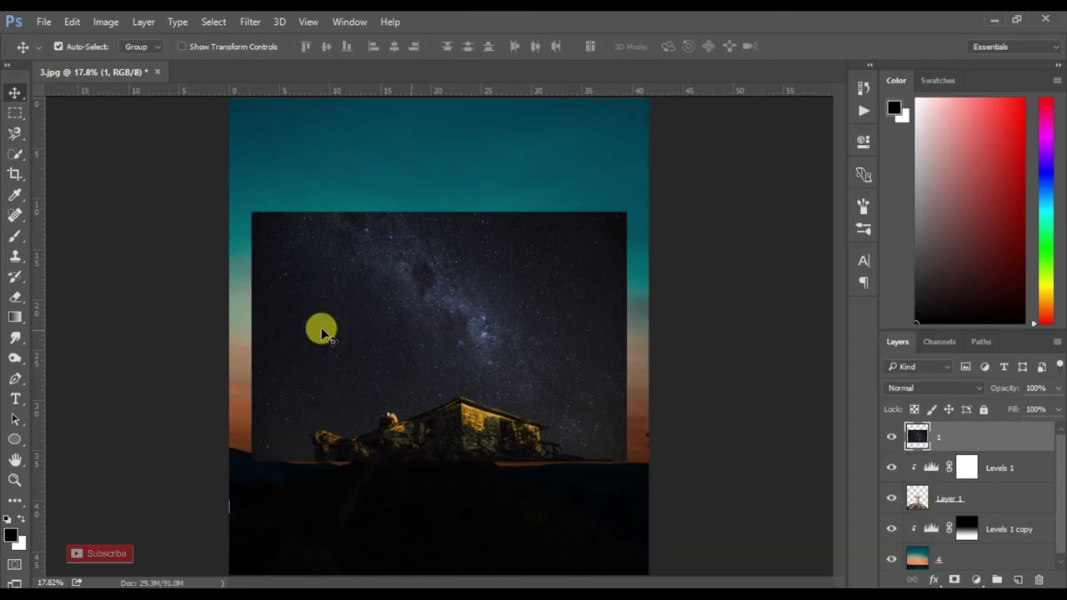
Step: Delete the house area from the star photo with a rectangular selection
left_click(15, 113)
left_click_drag(245, 394, 631, 477)
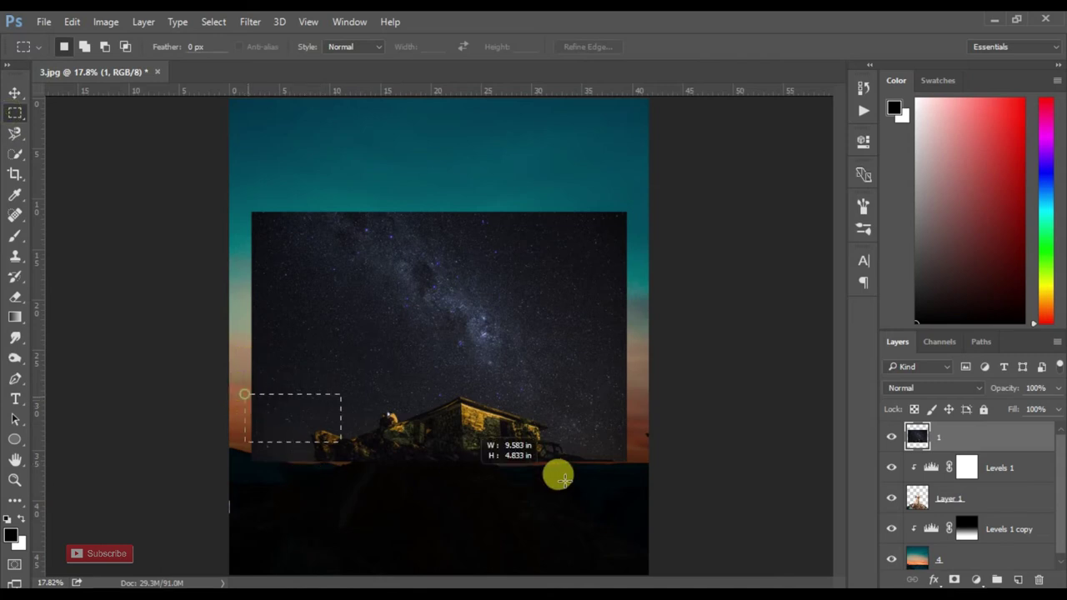
key("Delete")
key("ctrl+d")
left_click(15, 92)
left_click(672, 382)
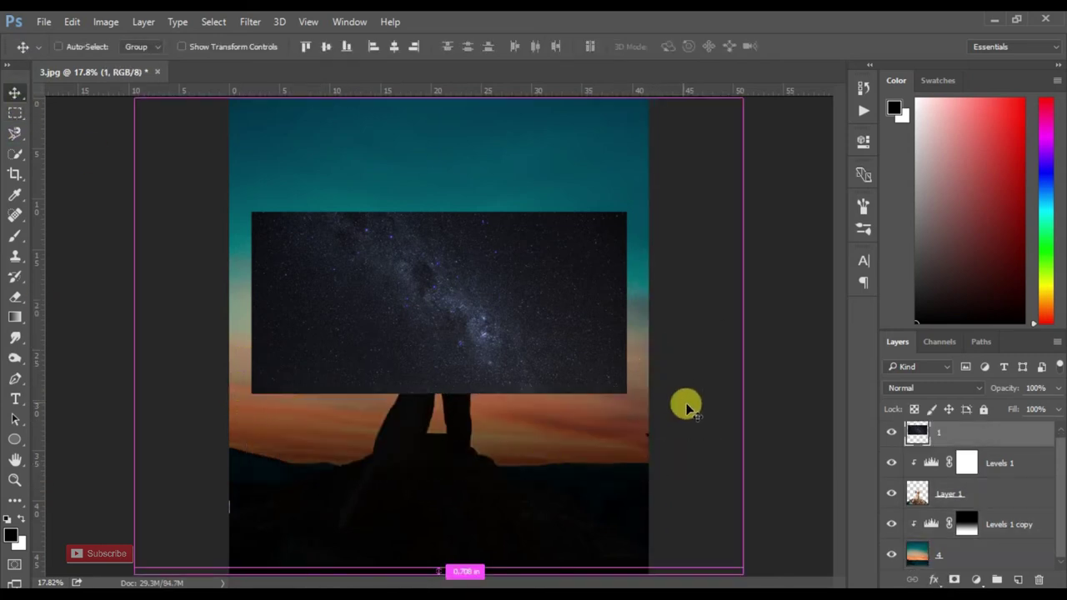
left_click(462, 288)
key("ctrl+z")
key("ctrl+d")
Step: Move the star sky to the canvas top and enlarge it to about 112.7% to span the width
left_click_drag(571, 340, 554, 252)
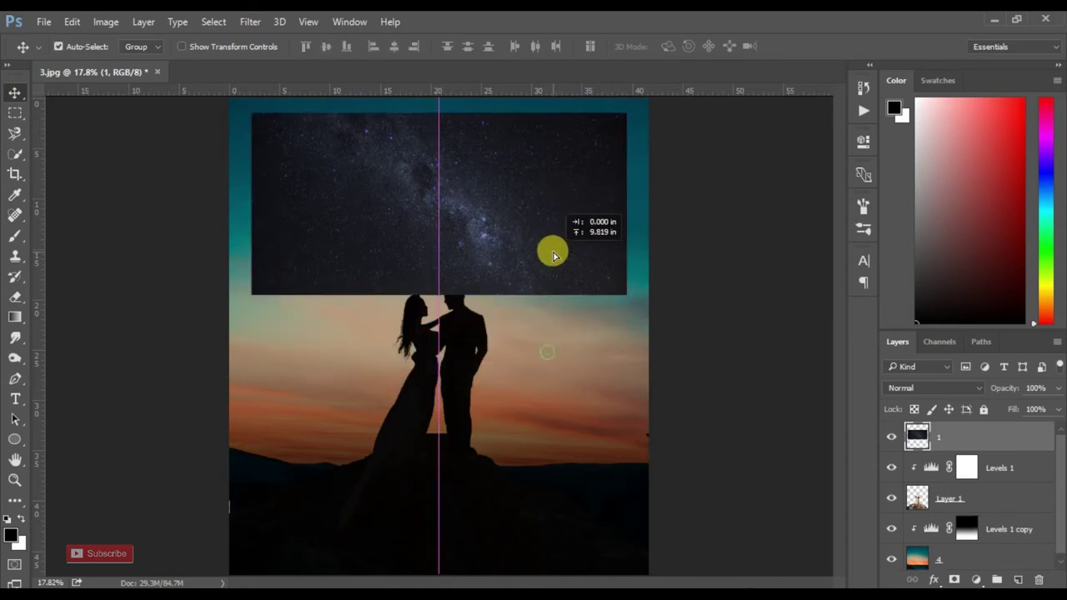
key("ctrl+t")
mouse_move(628, 290)
left_mouse_down()
mouse_move(667, 315)
mouse_move(656, 309)
left_mouse_up()
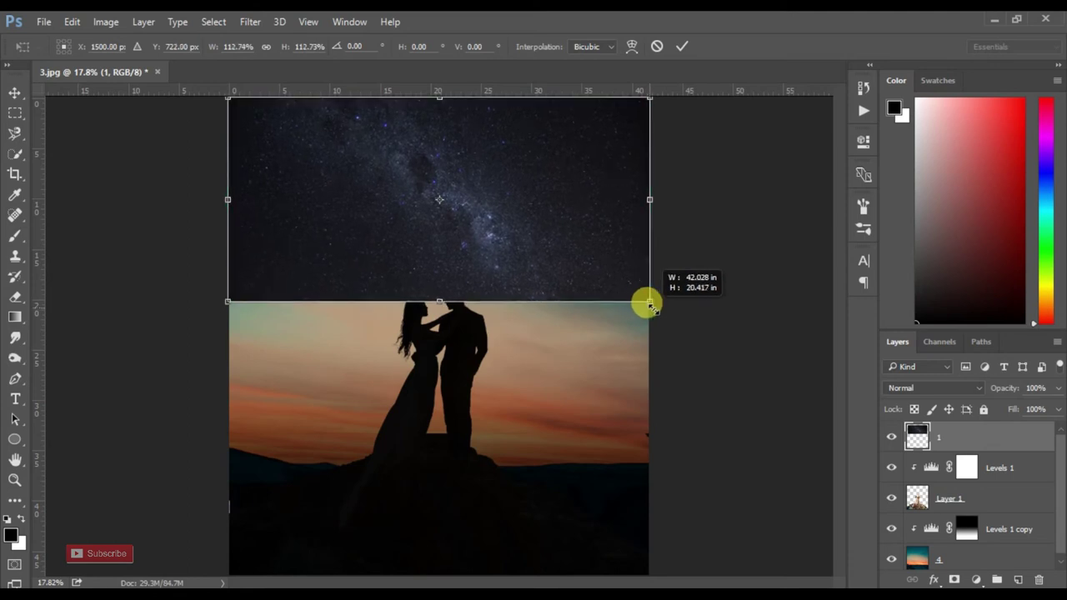
key("Return")
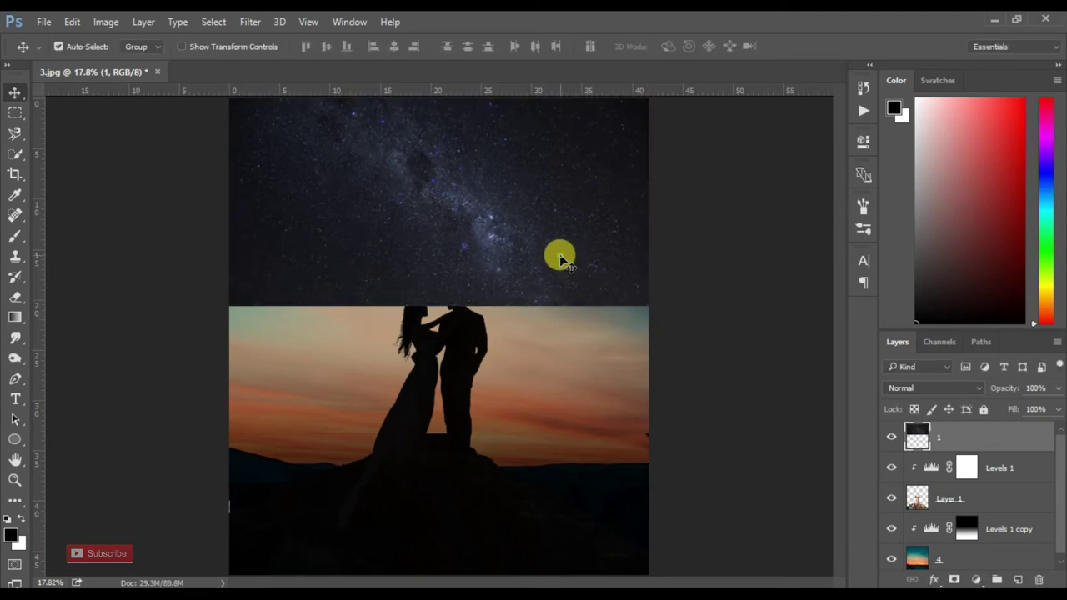
left_click_drag(445, 238, 450, 244)
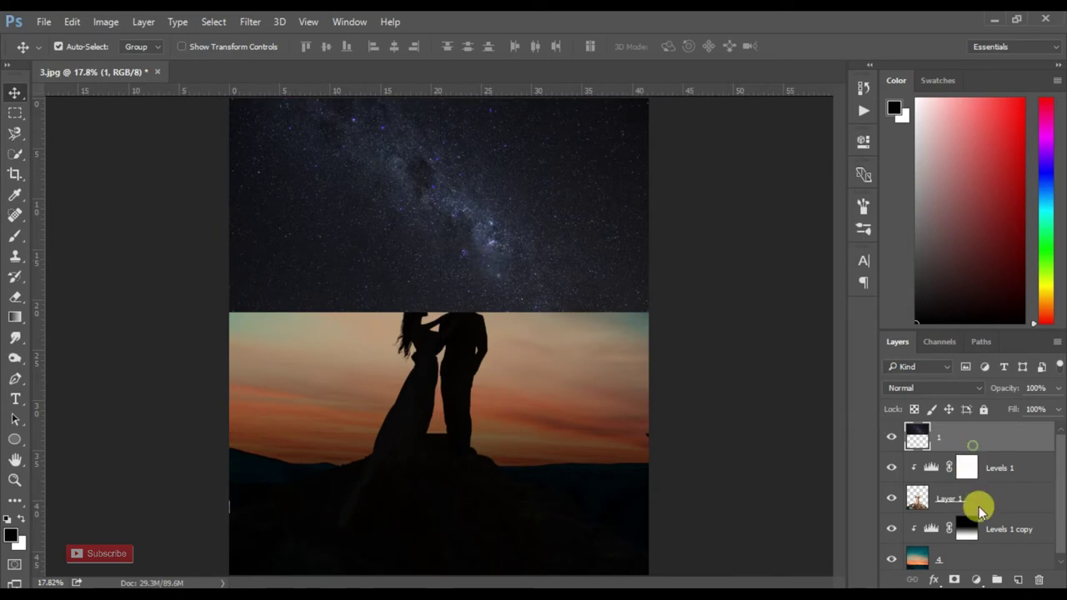
Step: Move the star layer below Layer 1 and set its blend mode to Screen
left_click_drag(971, 502, 970, 512)
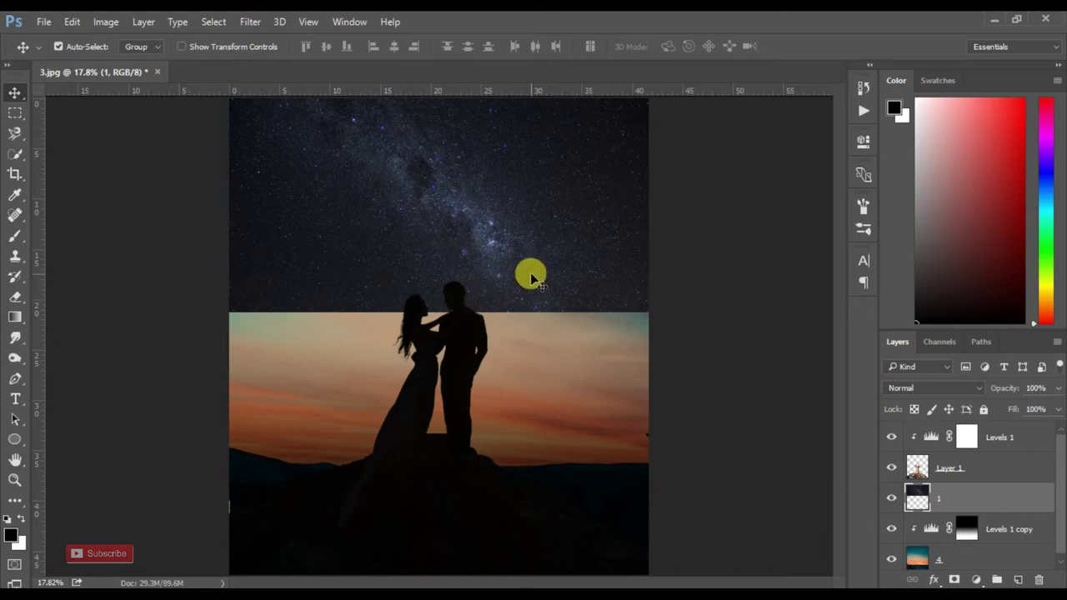
left_click(950, 388)
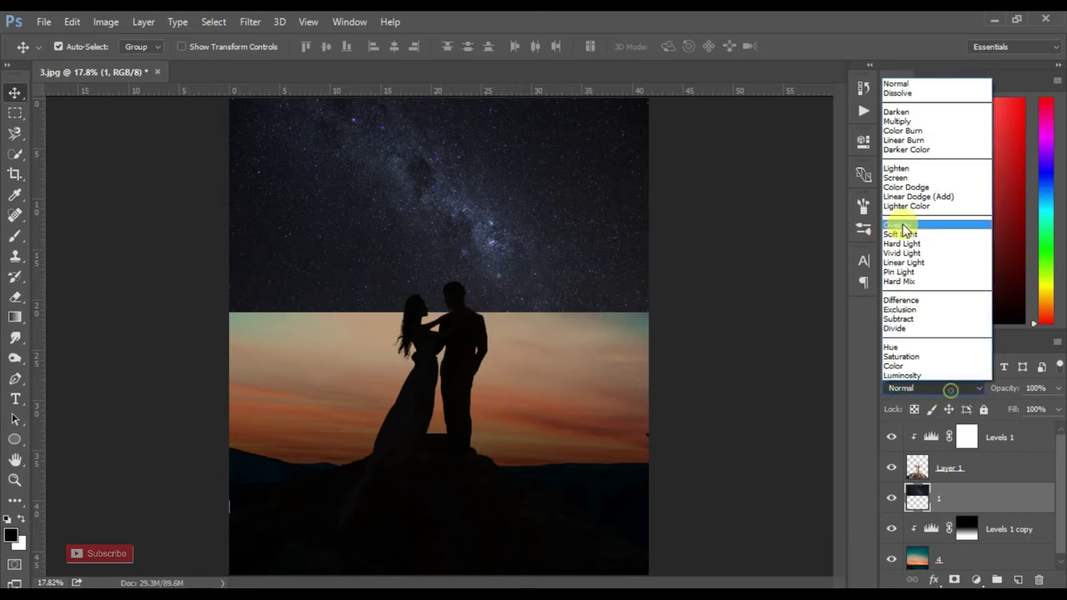
left_click(907, 179)
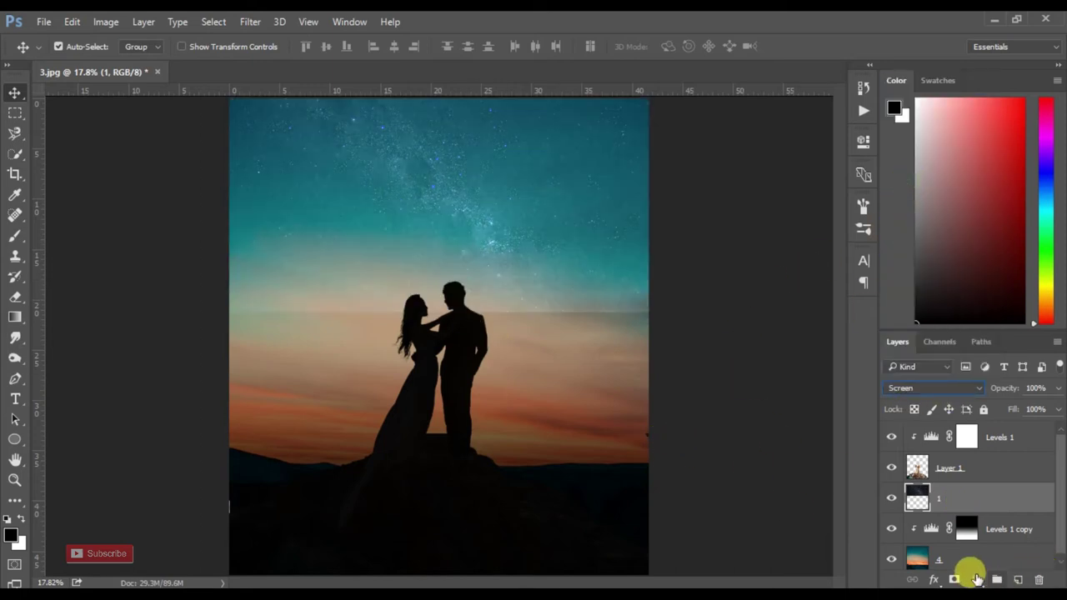
Step: Add a layer mask to the star layer and fill it with a vertical gradient across the horizon
left_click(978, 578)
left_click(15, 319)
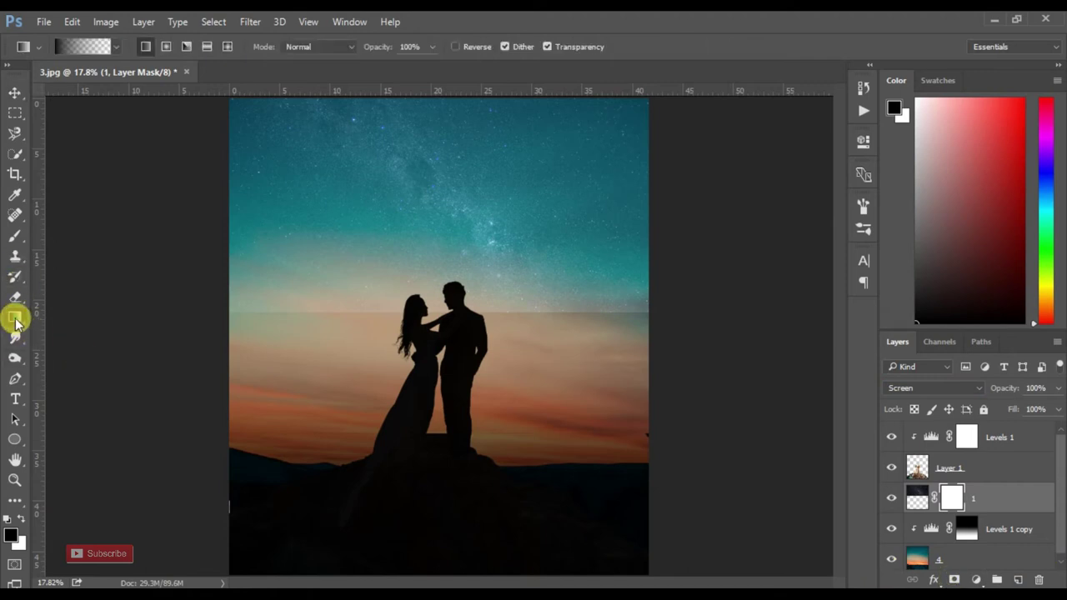
left_click_drag(508, 273, 504, 315)
key("ctrl+z")
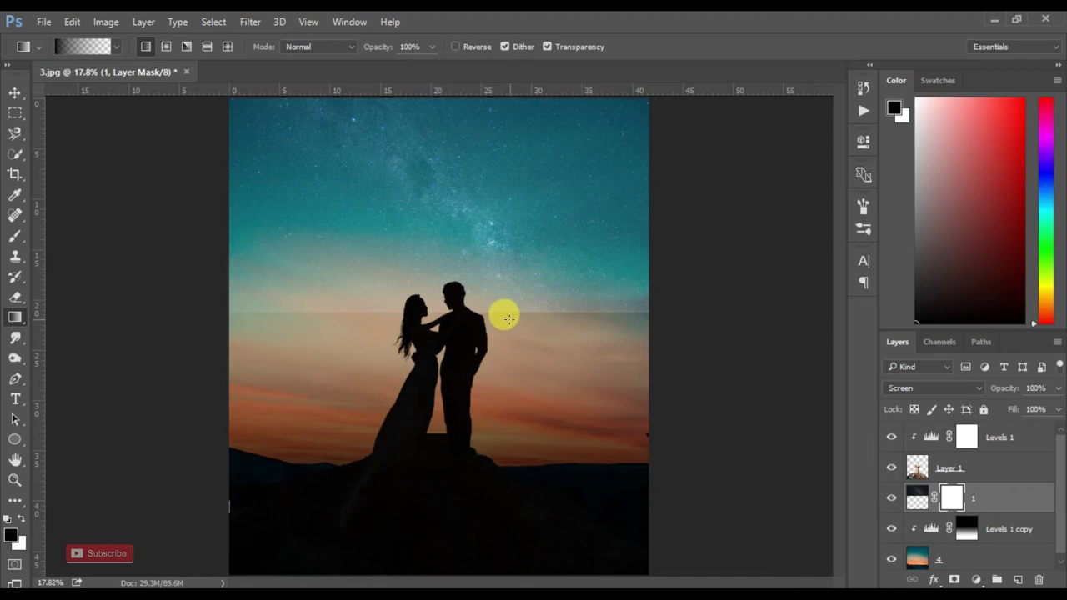
left_click_drag(500, 231, 507, 314)
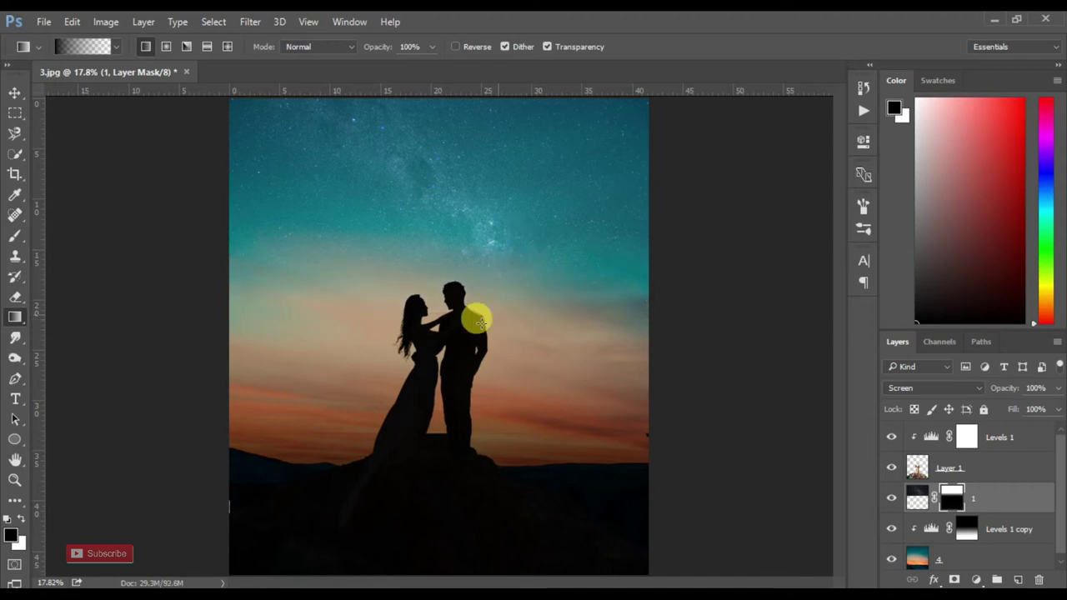
left_click(16, 92)
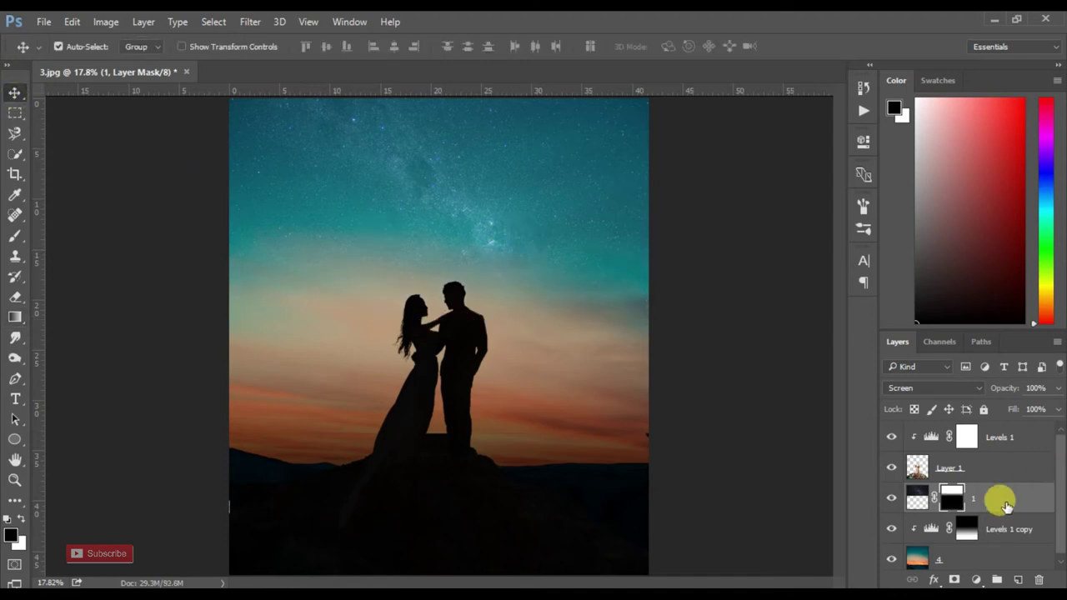
Step: Add a Levels 2 layer clipped to the star sky, with input levels 75, 2, 255
left_click(977, 580)
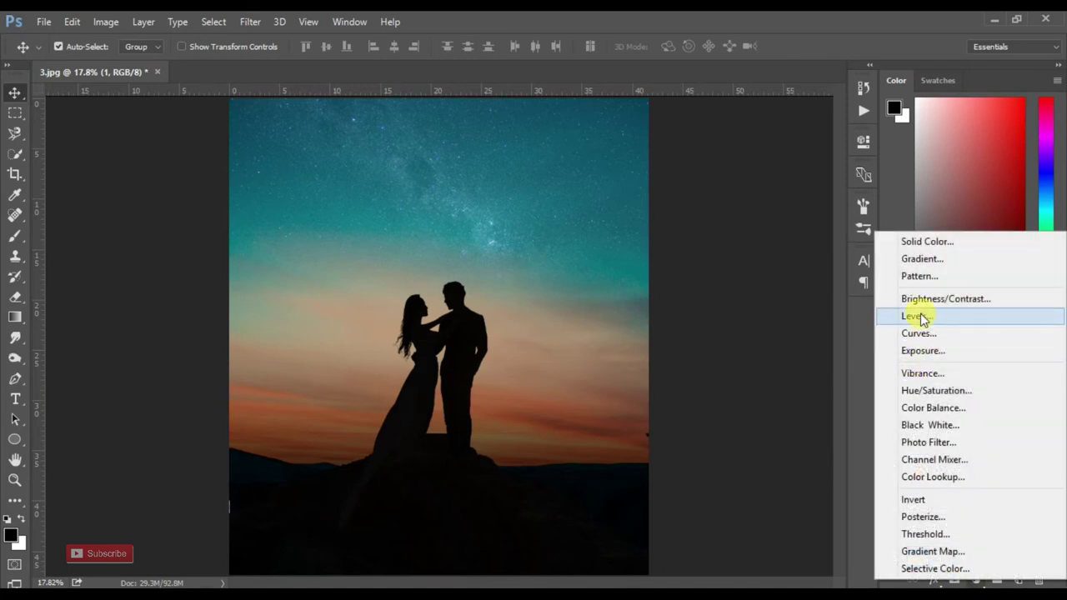
left_click(922, 318)
left_click(722, 405)
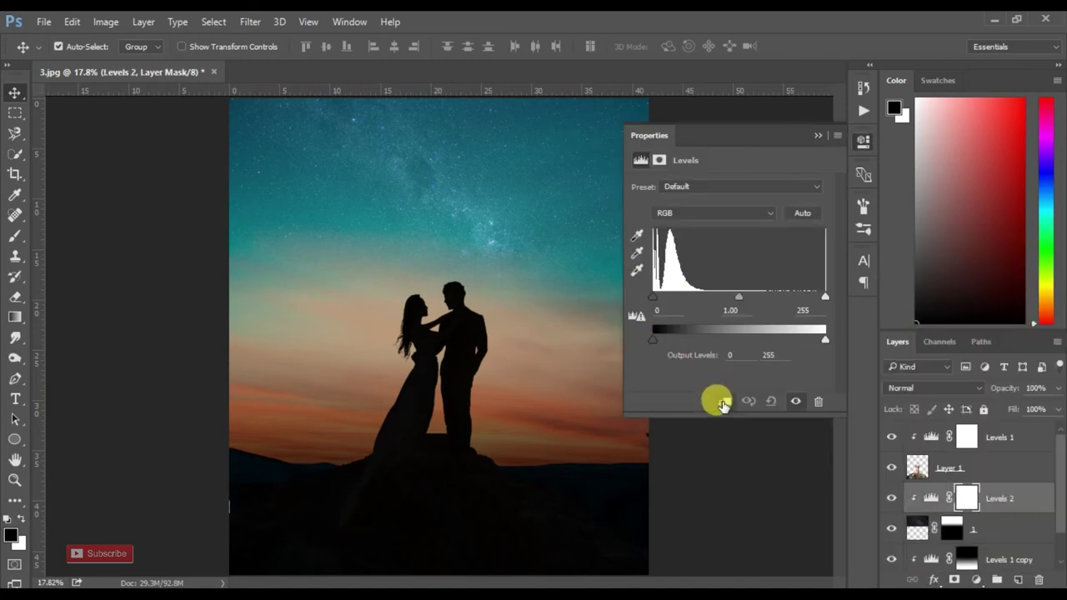
left_click_drag(653, 298, 667, 302)
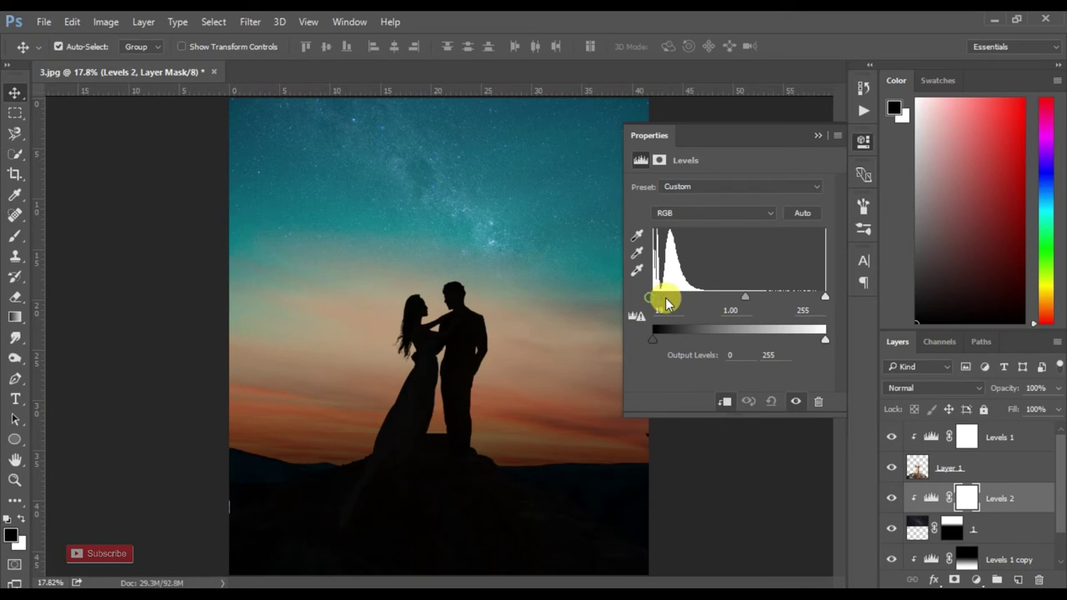
double_click(660, 310)
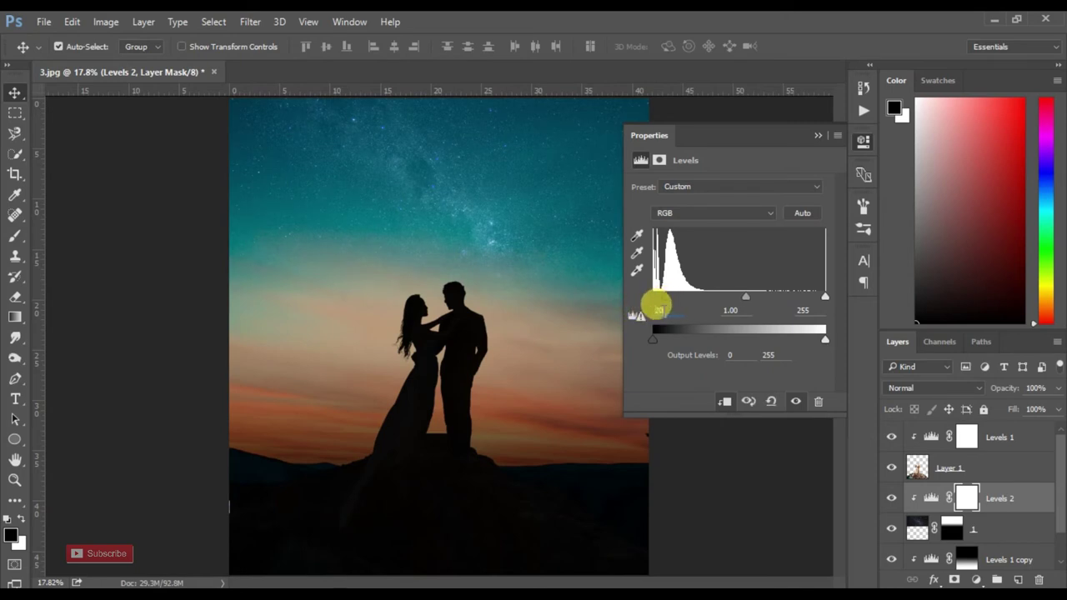
type("50")
left_click(748, 345)
left_click_drag(757, 296, 732, 299)
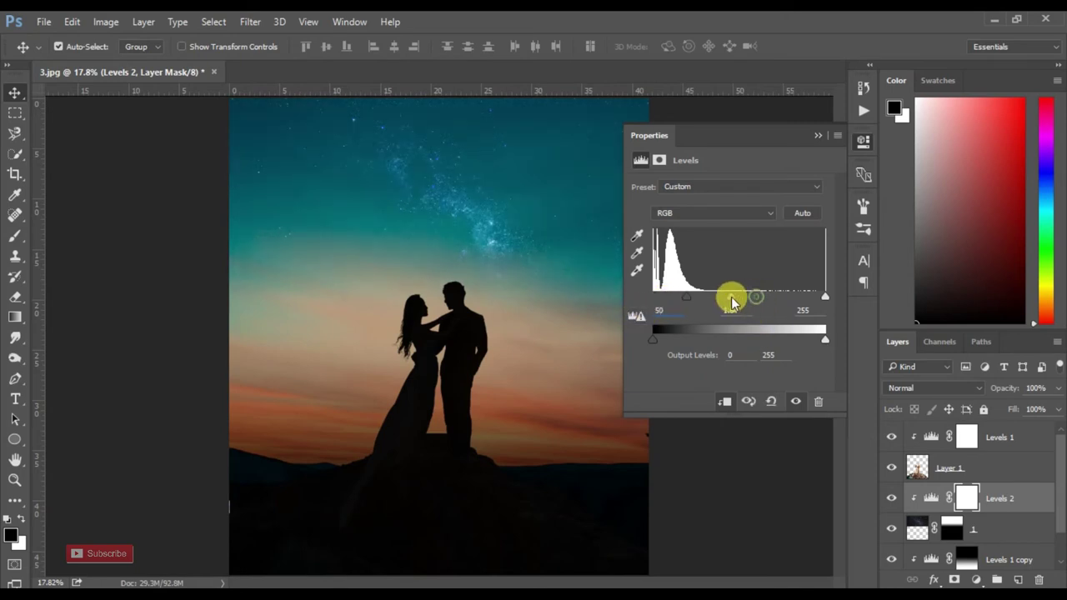
double_click(747, 311)
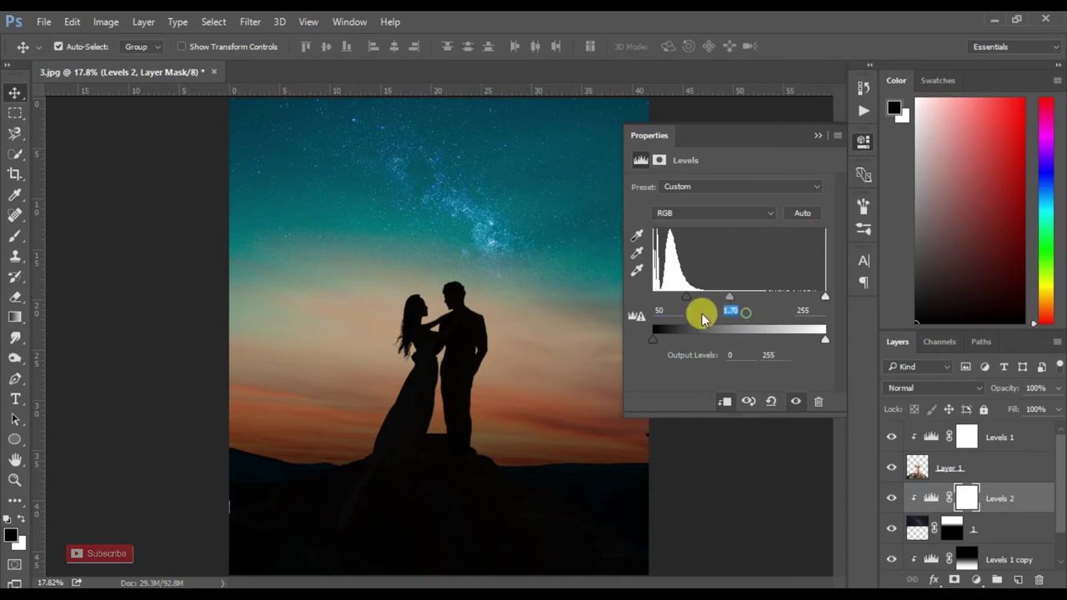
type("2")
double_click(672, 308)
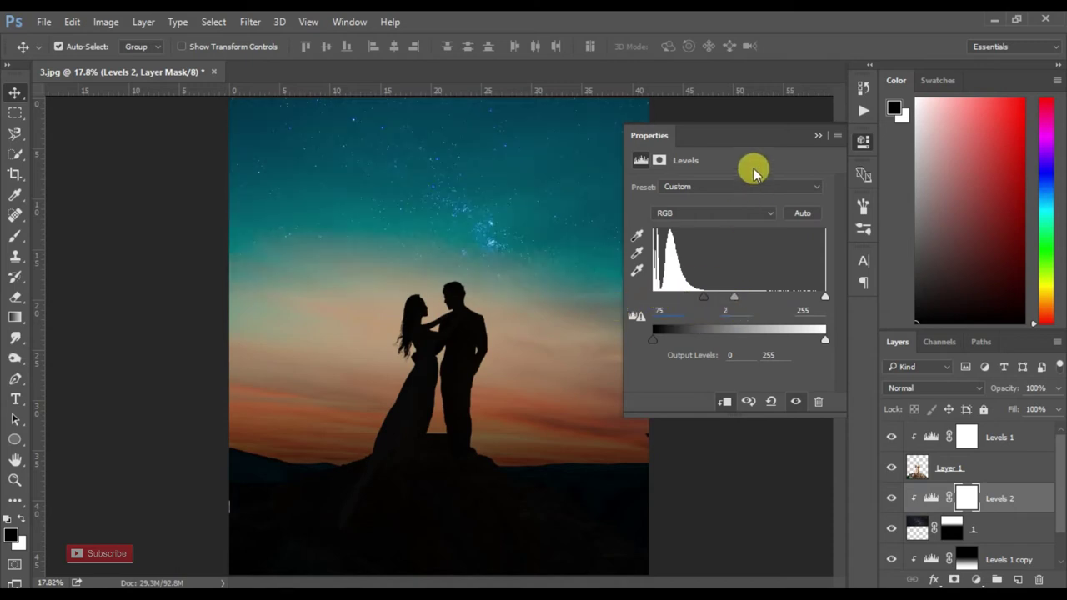
left_click(818, 135)
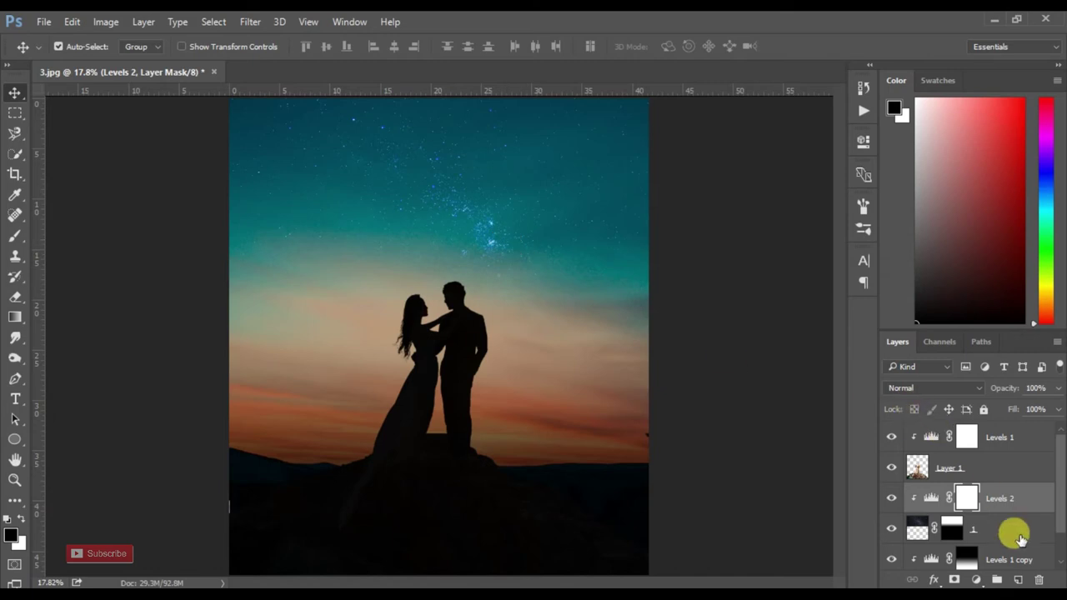
Step: Add a Hue/Saturation 1 layer clipped to the star sky with hue set to -60
left_click(992, 503)
left_click(975, 579)
left_click(972, 579)
left_click(967, 575)
left_click(936, 390)
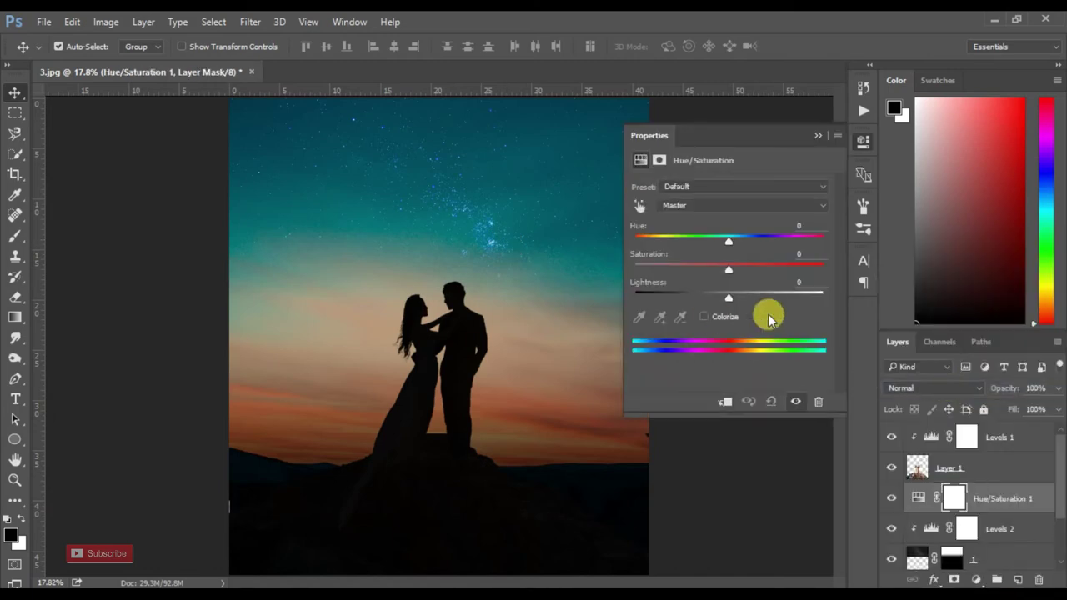
left_click(725, 402)
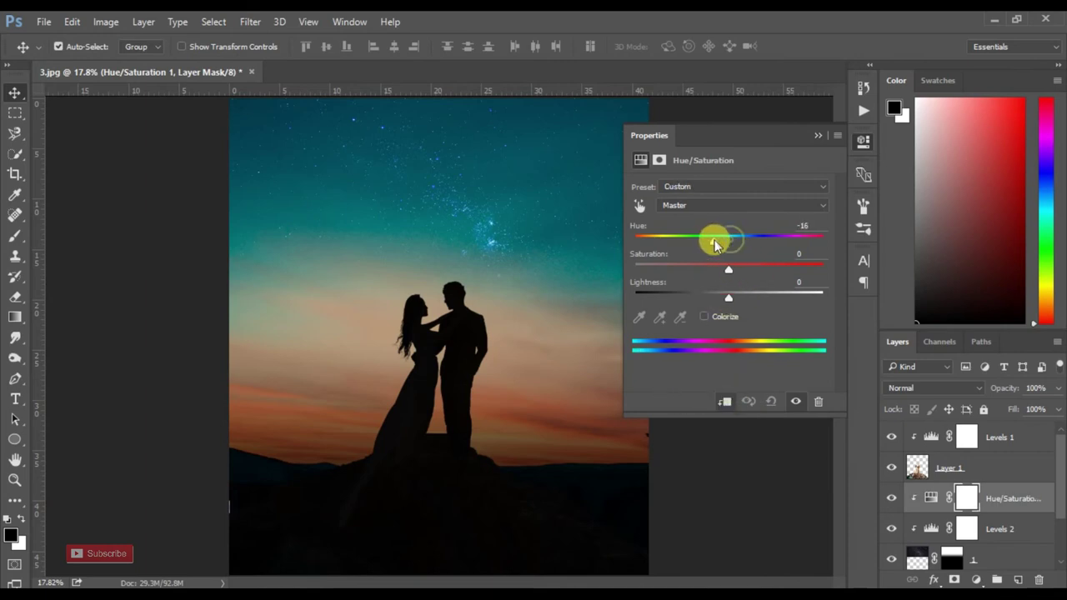
mouse_move(699, 239)
left_mouse_down()
mouse_move(719, 240)
mouse_move(681, 241)
left_mouse_up()
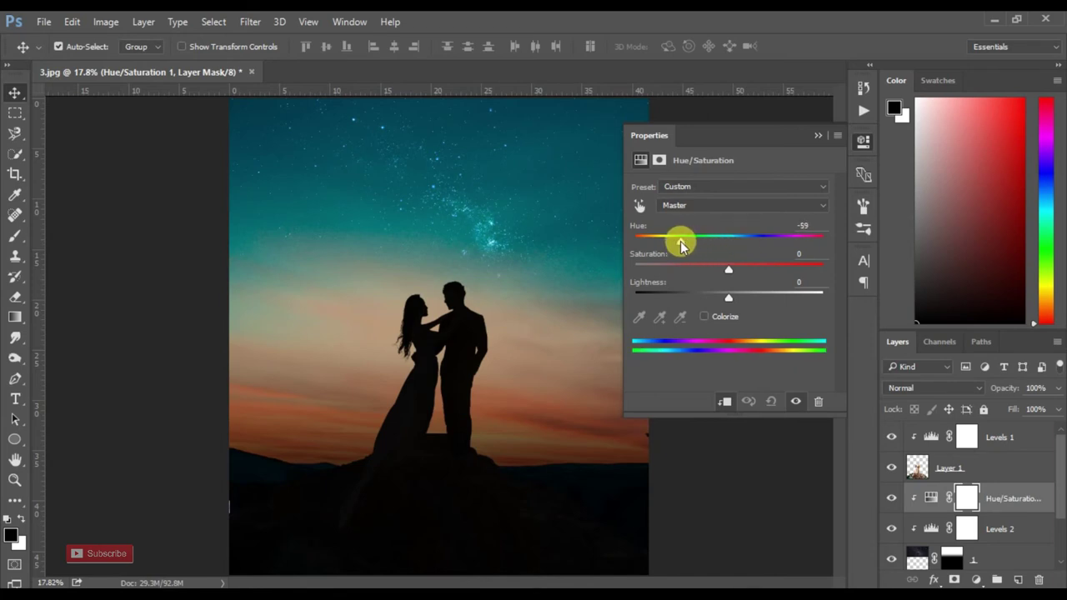
left_click(804, 225)
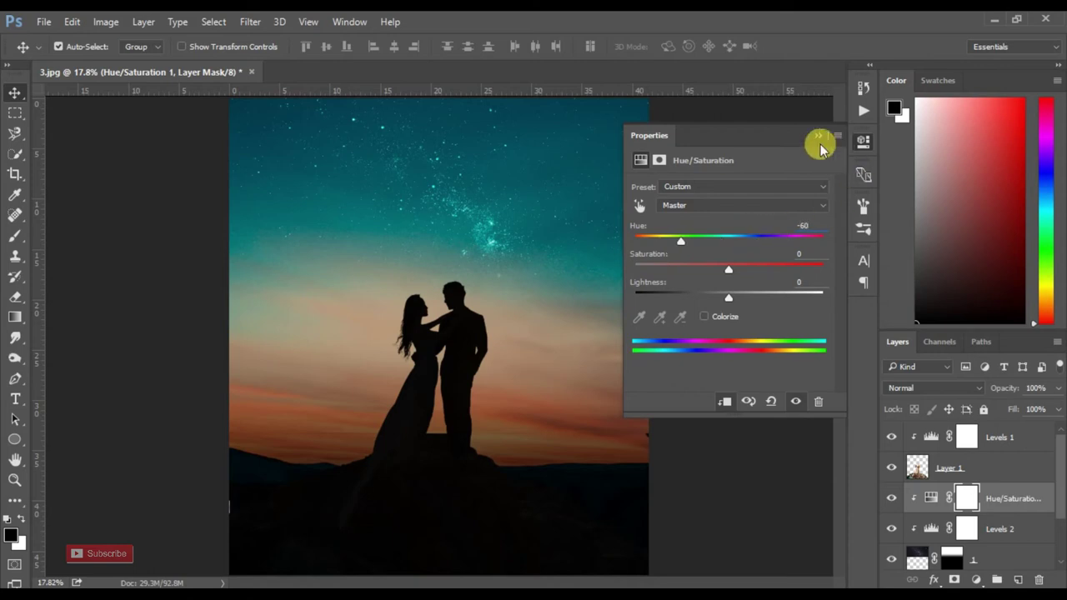
left_click(818, 135)
left_click(703, 340)
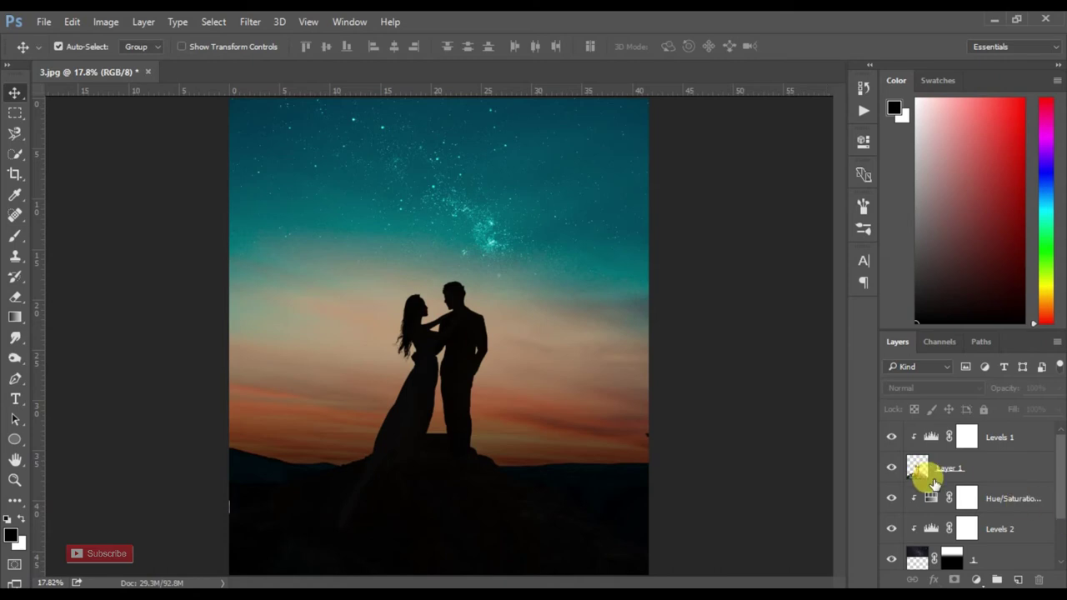
Step: Create an empty Layer 2 above the Hue/Saturation adjustment
left_click(457, 384)
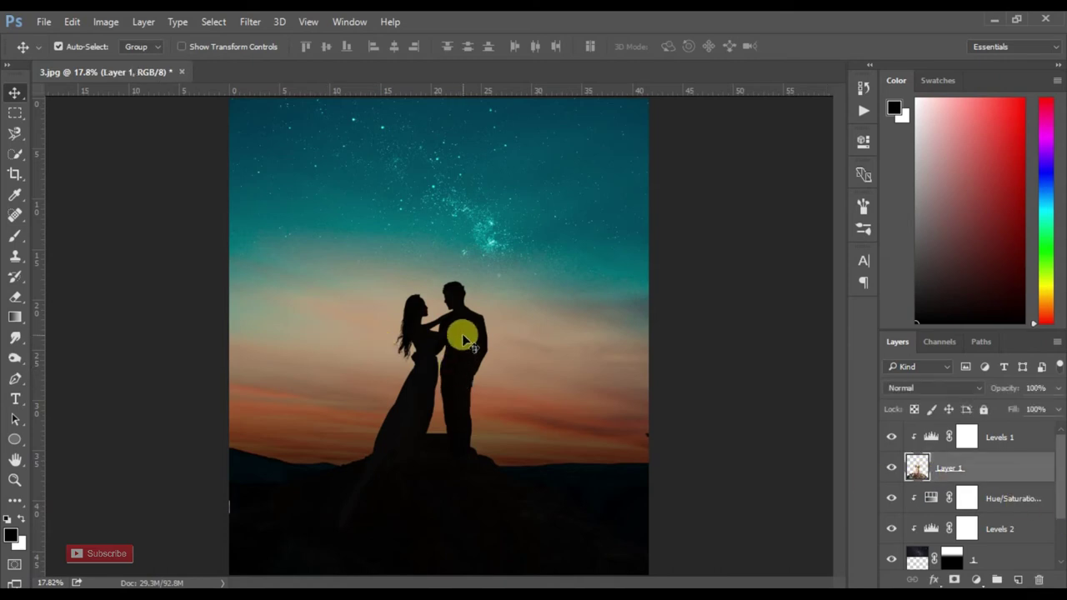
left_click(991, 498)
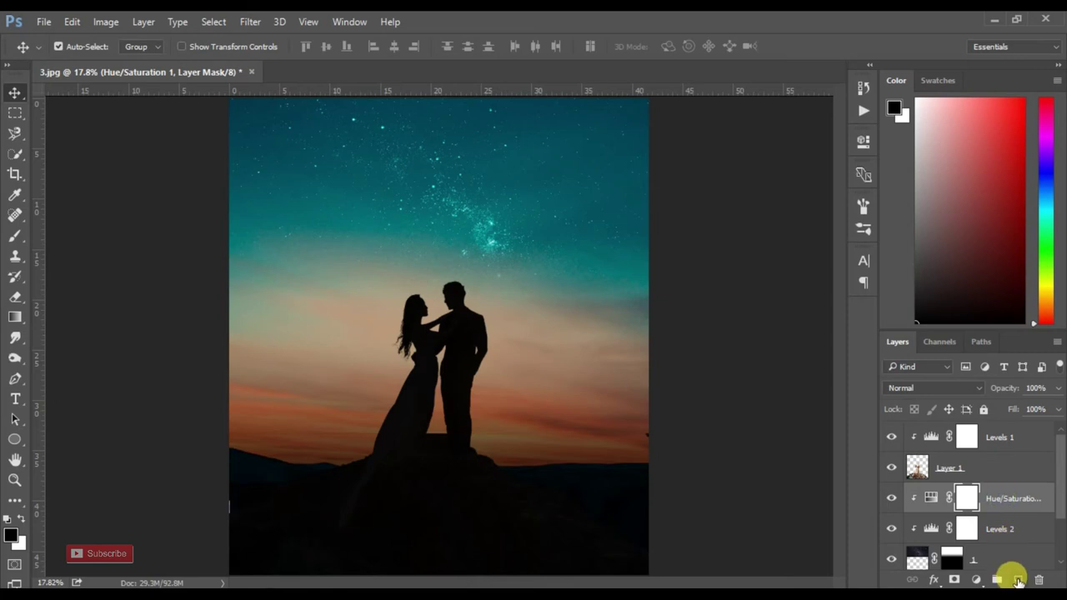
left_click(1018, 579)
Step: With the Brush tool, set the foreground colour to light peach ffe0a4
left_click(13, 240)
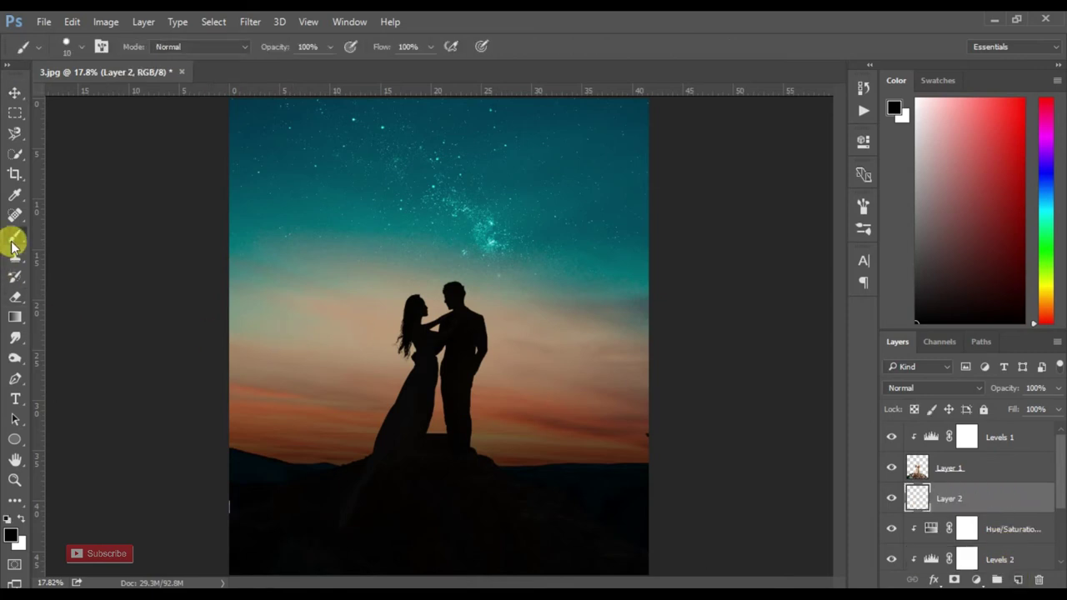
left_click(11, 534)
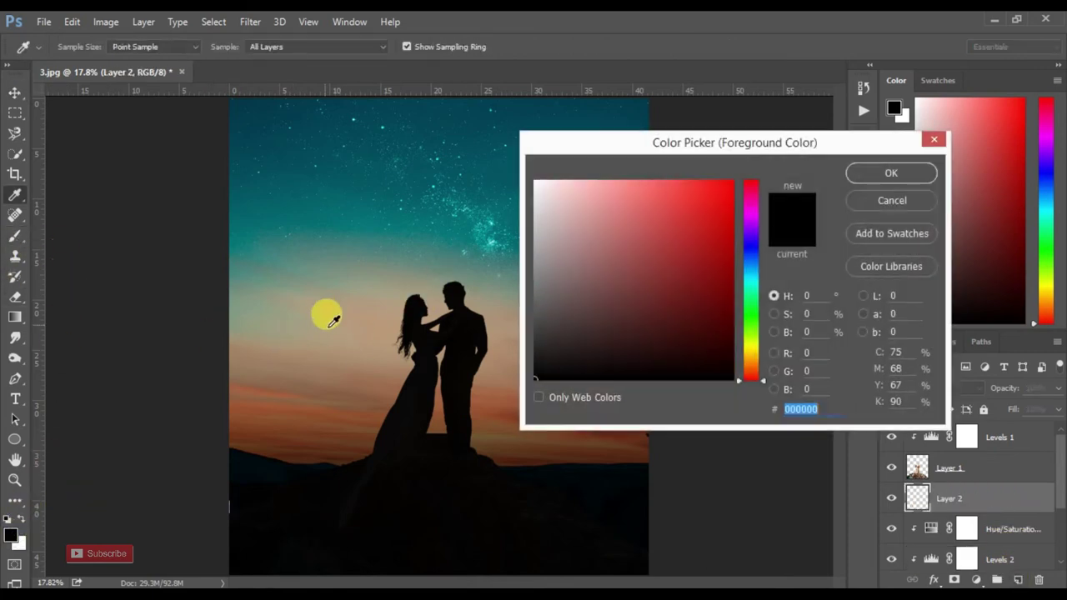
left_click(379, 356)
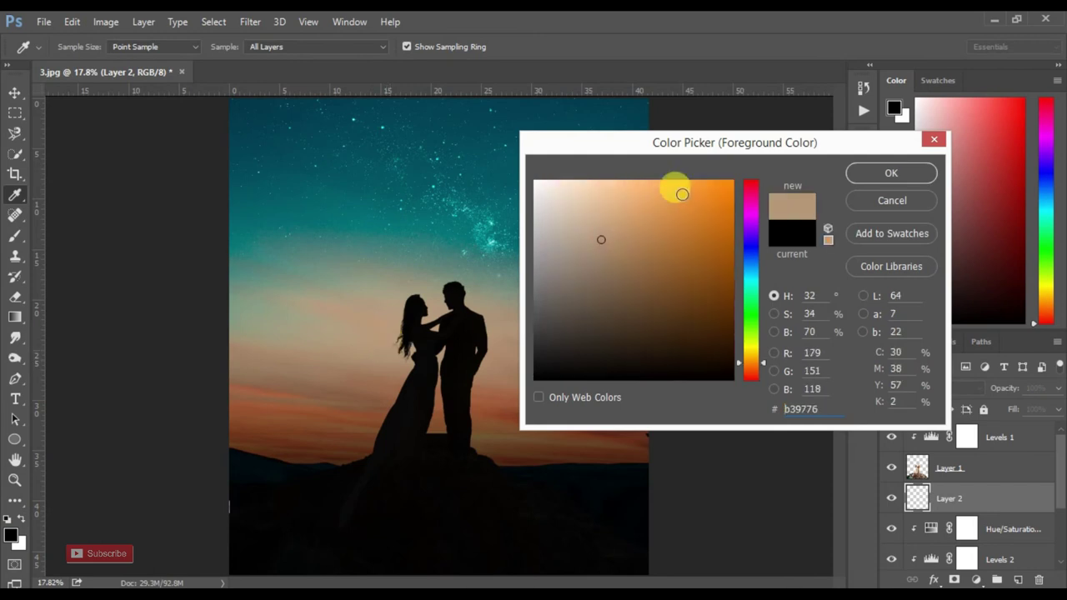
left_click(605, 181)
left_click(756, 358)
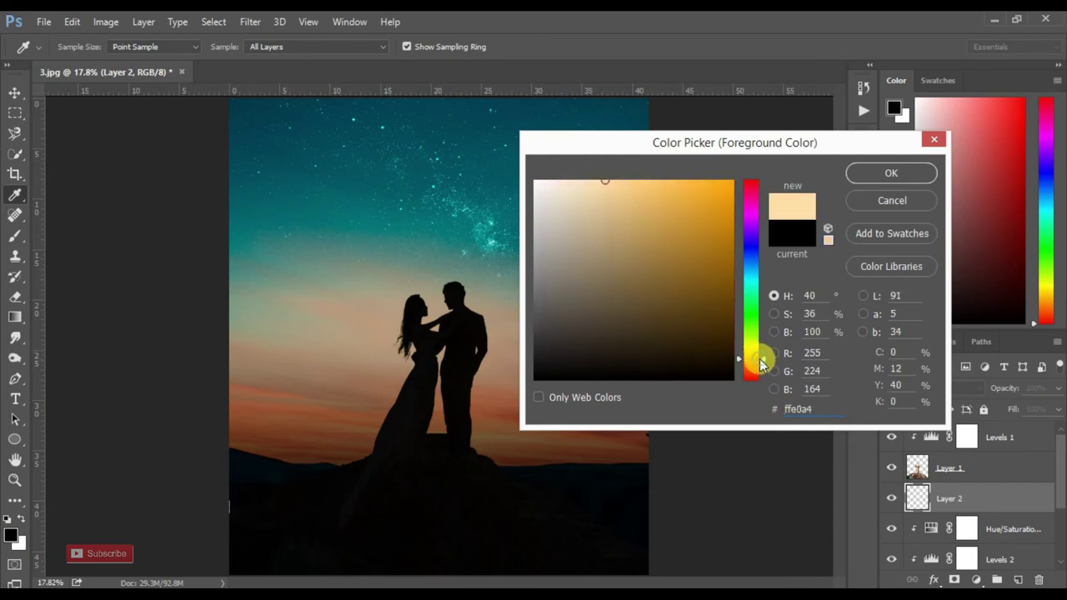
left_click(896, 178)
Step: Try painting a large hard-edged cream circle behind the couple, then undo it
key("b")
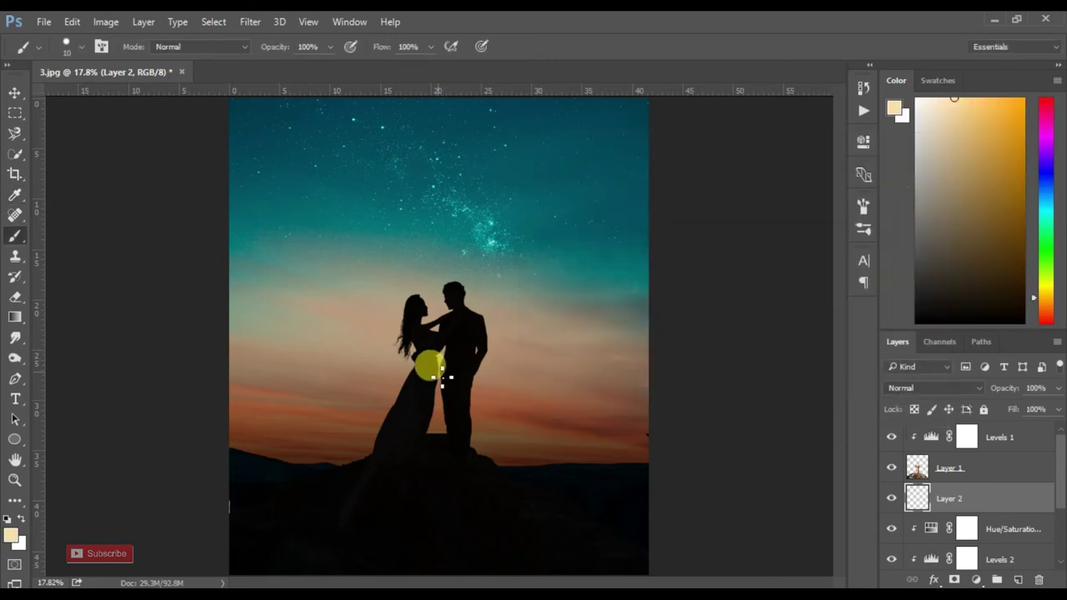
key("bracketright")
key("bracketleft")
key("bracketleft")
key("bracketleft")
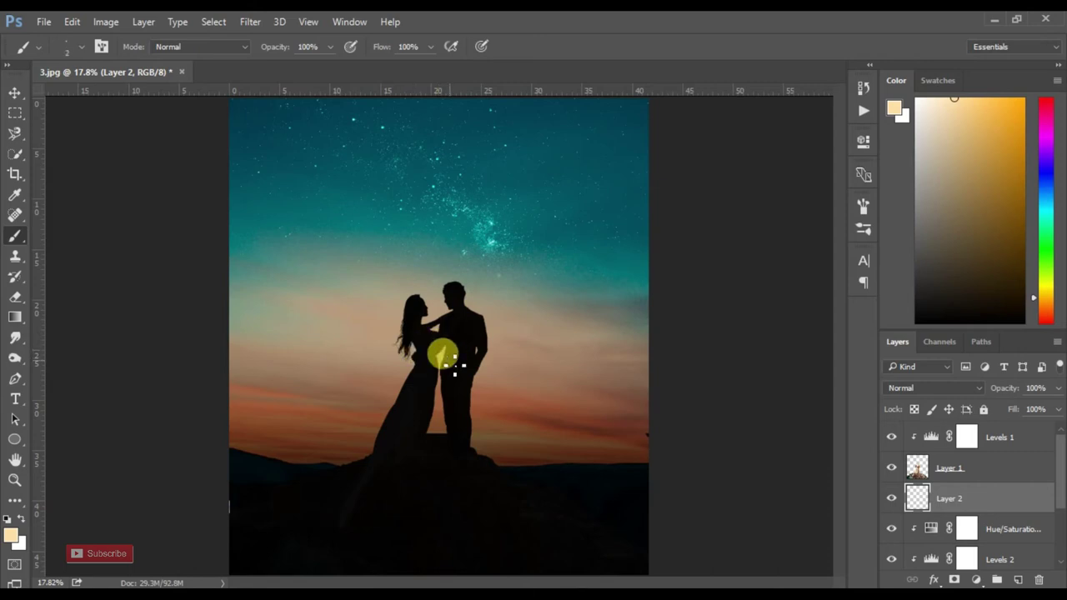
left_click_drag(459, 369, 377, 302)
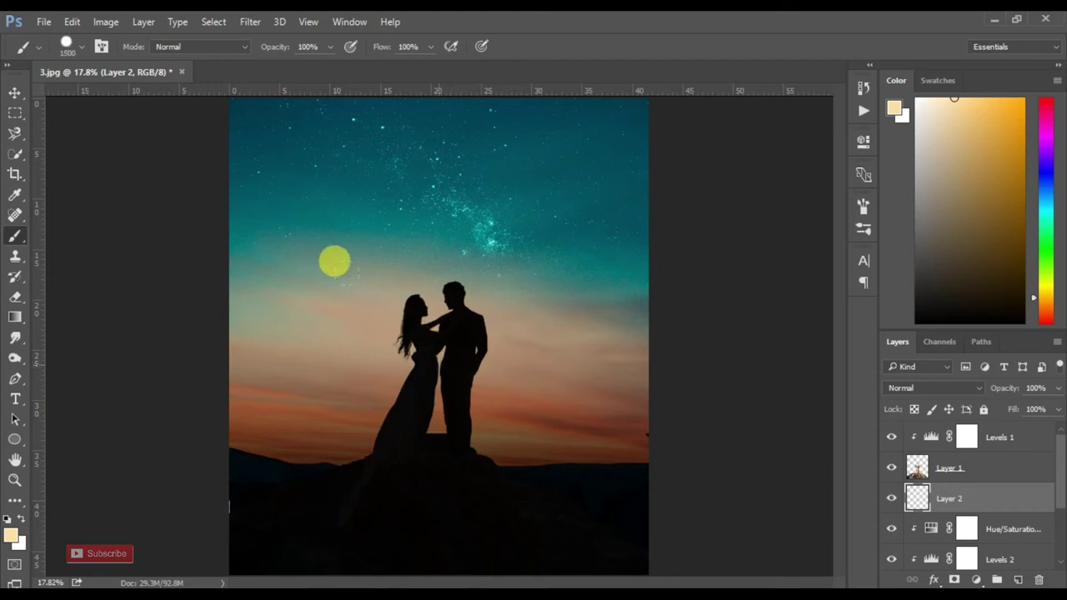
left_click(439, 360)
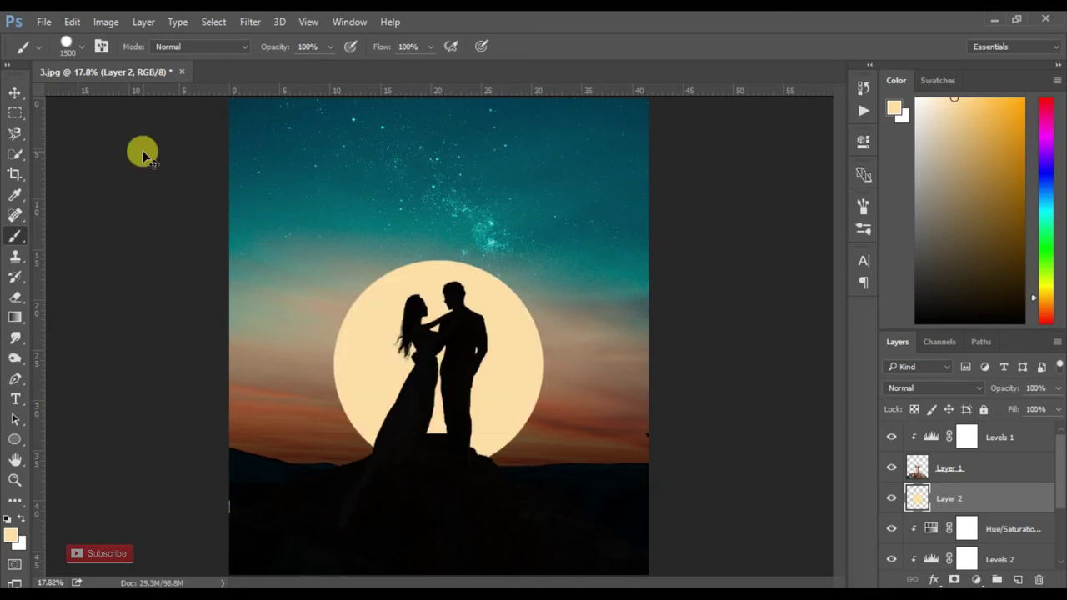
key("ctrl+z")
Step: Paint a soft round glow behind the couple and blend Layer 2 in Screen at 75%
left_click(72, 47)
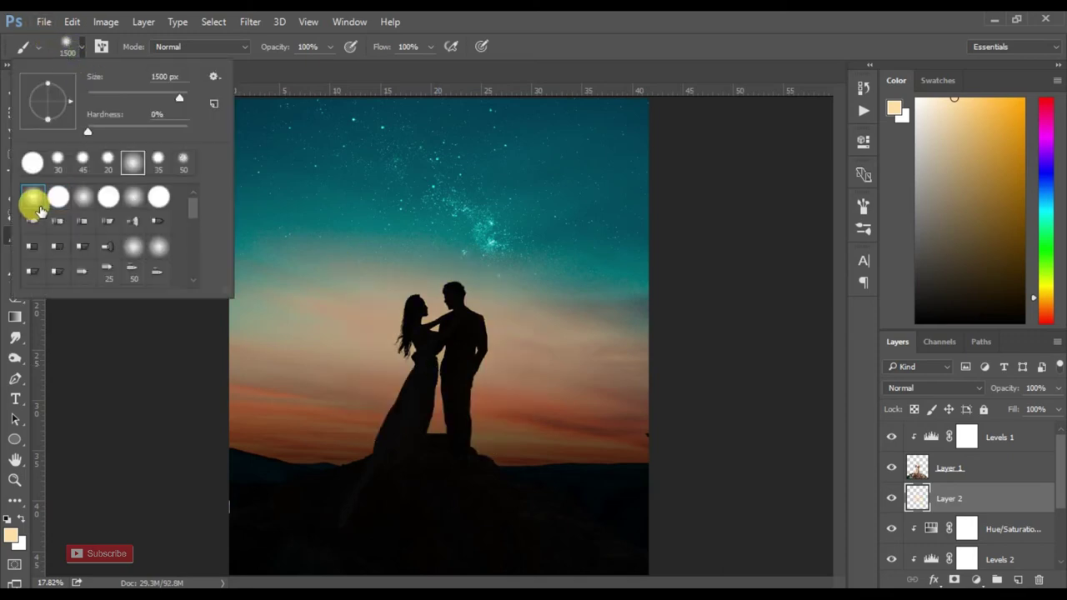
double_click(31, 203)
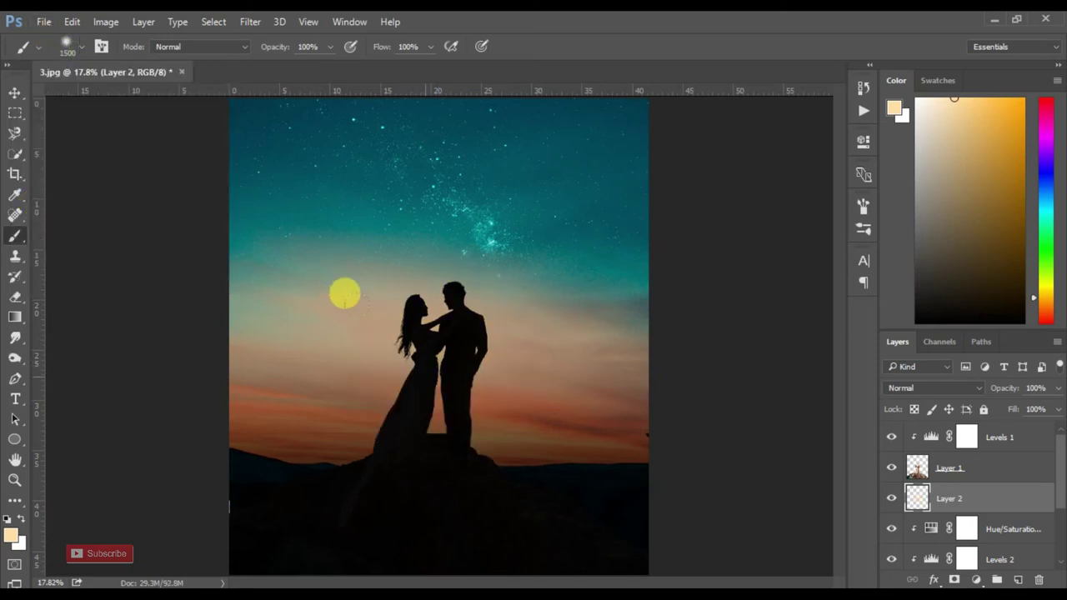
left_click(443, 356)
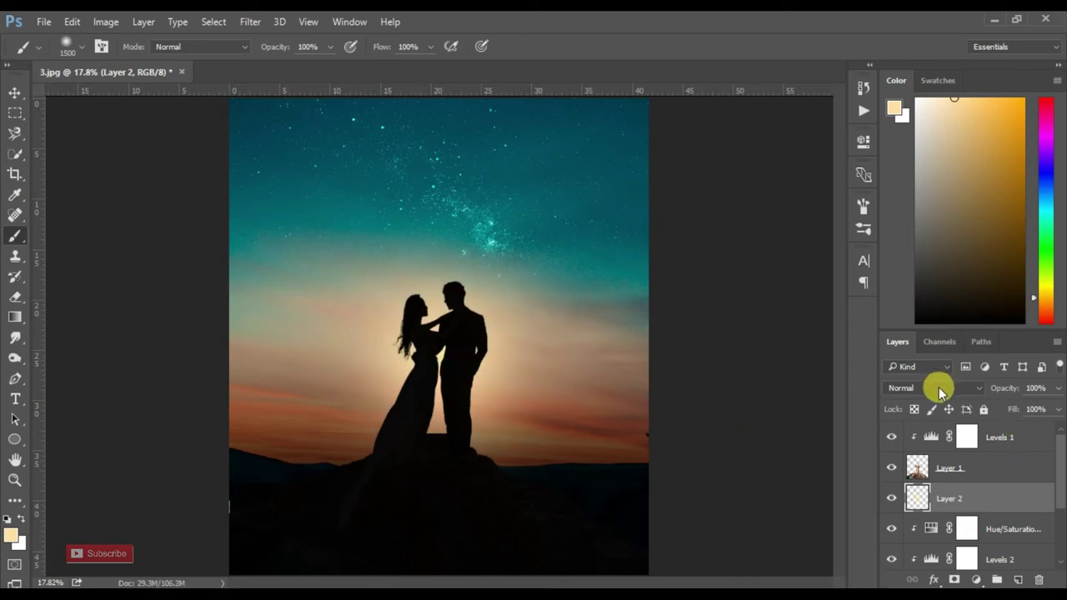
left_click(939, 389)
left_click(915, 175)
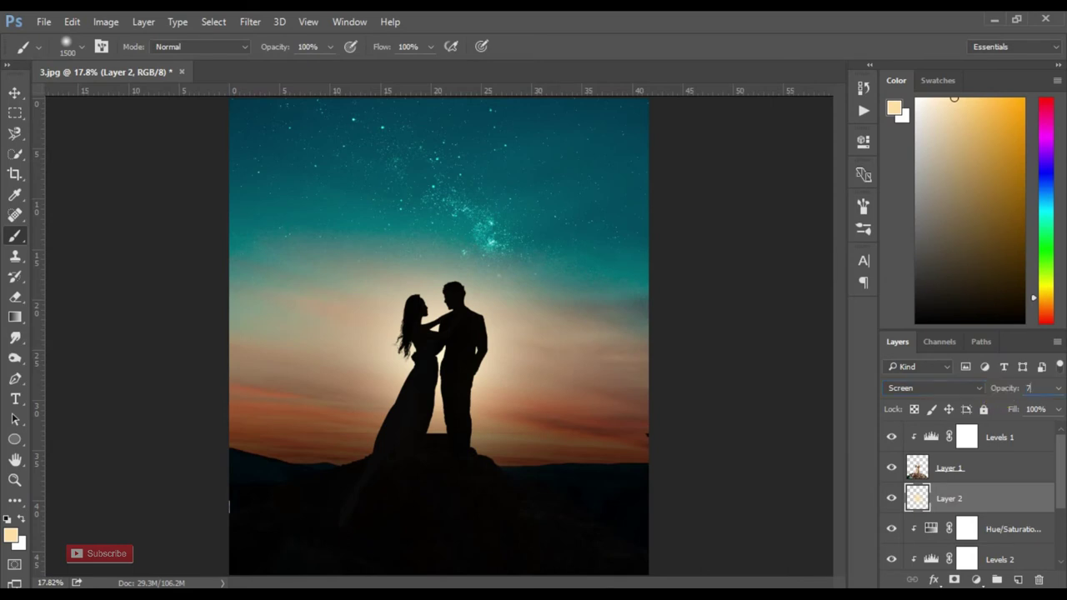
left_click_drag(992, 390, 1001, 392)
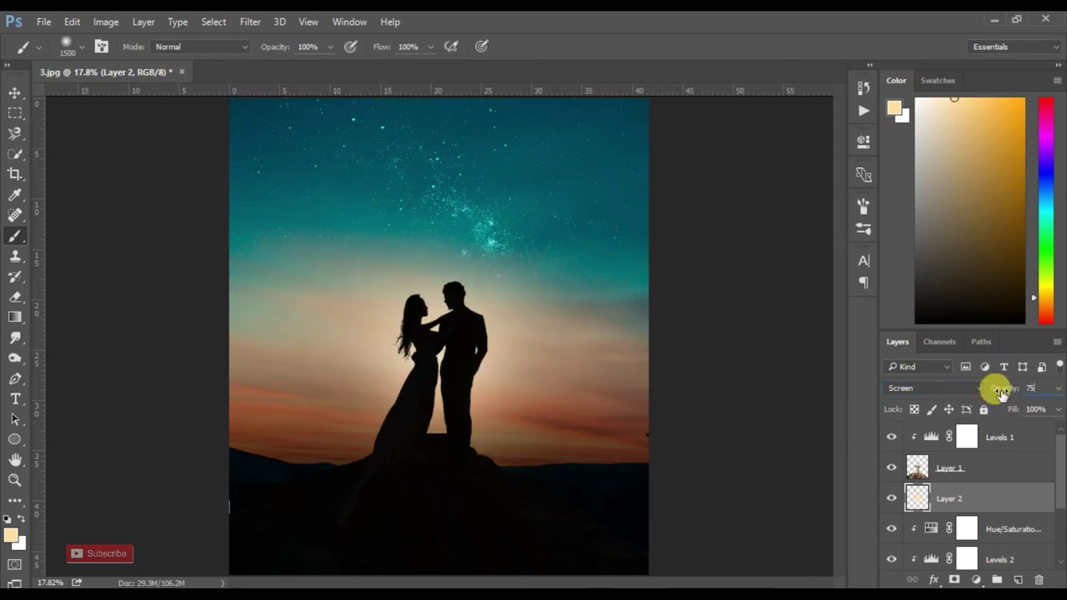
Step: Scale the glow up to about 133% and toggle Layer 2 to compare
left_click(14, 92)
key("ctrl+t")
mouse_move(612, 188)
left_mouse_down()
mouse_move(662, 167)
mouse_move(722, 162)
mouse_move(707, 169)
left_mouse_up()
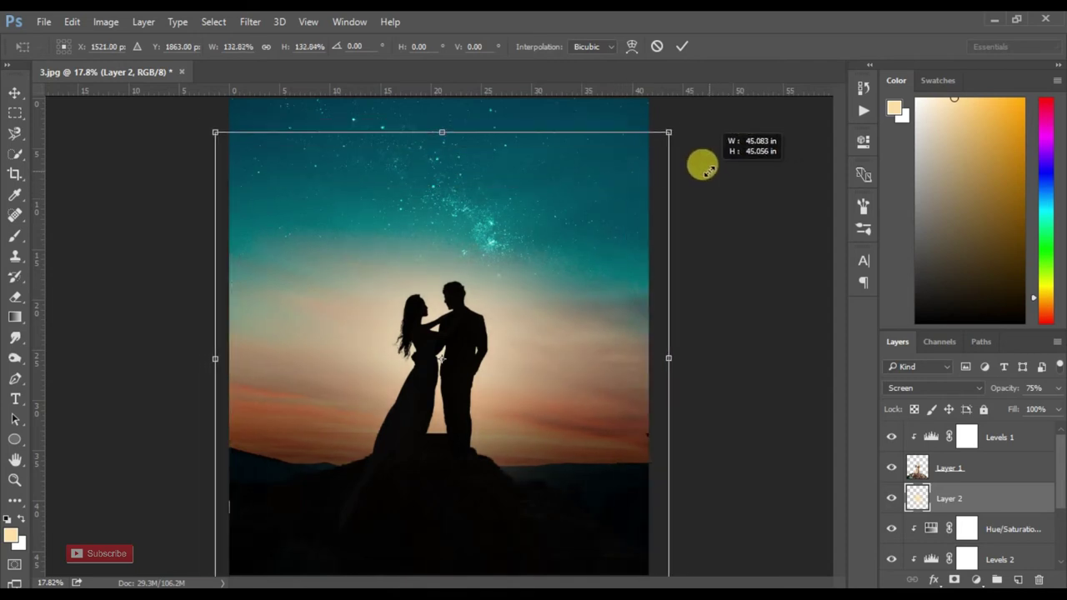
key("Return")
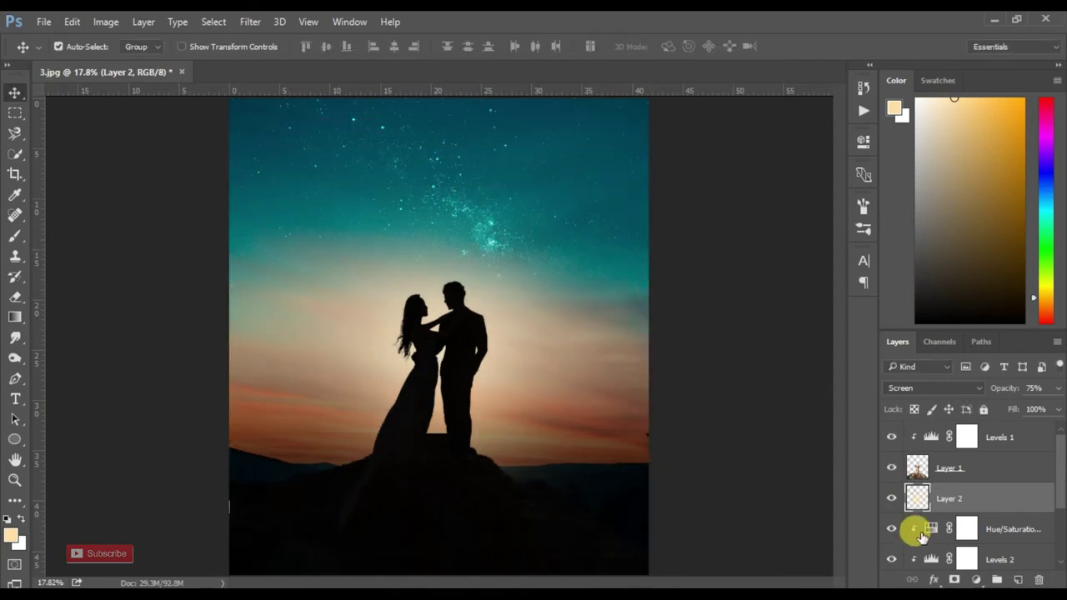
left_click(891, 498)
left_click(892, 497)
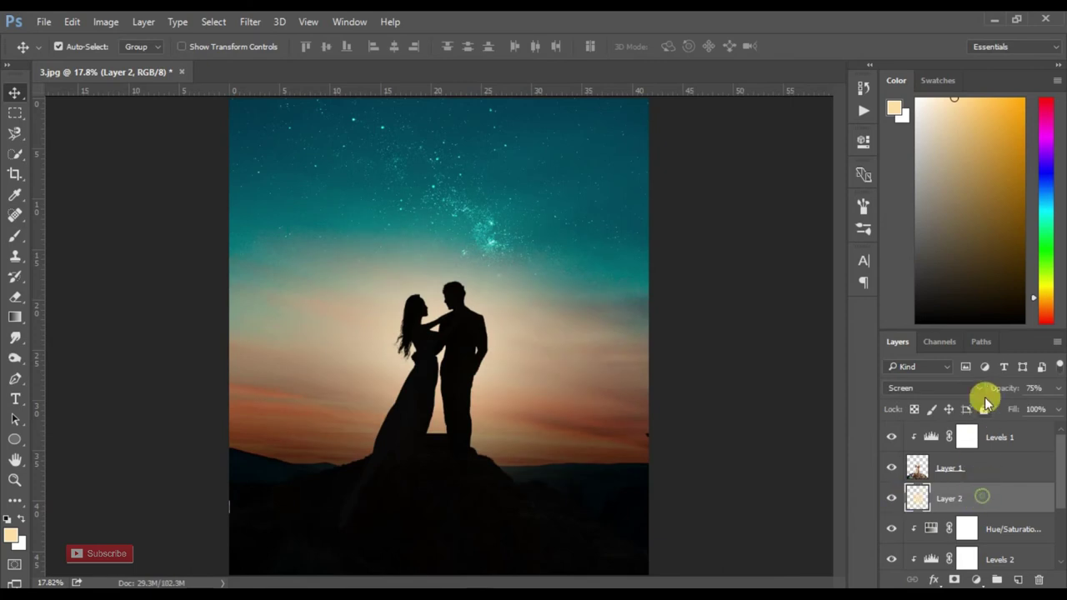
left_click(745, 334)
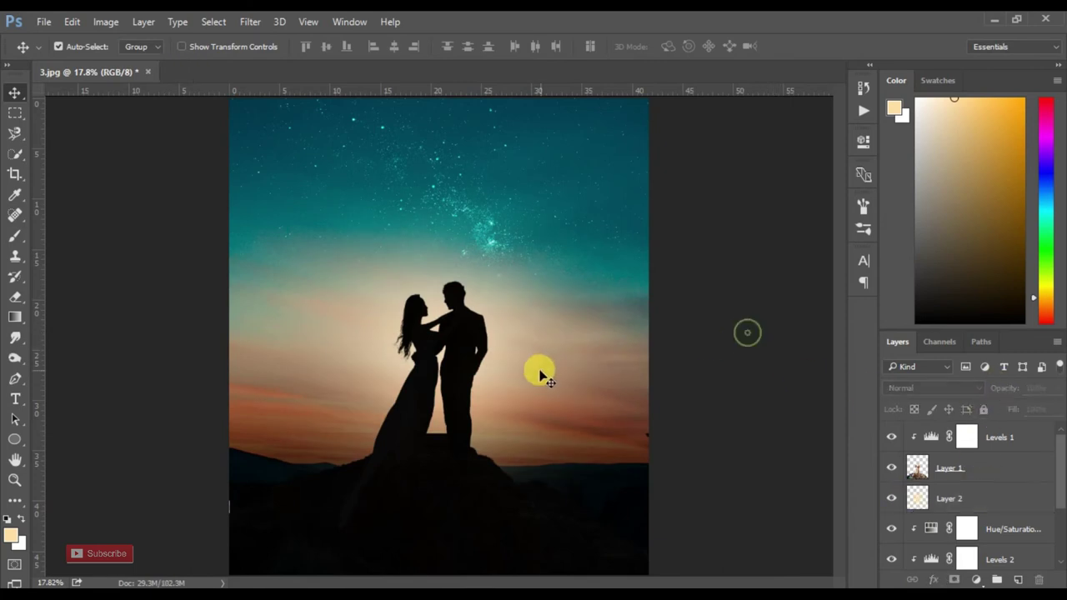
left_click(892, 498)
left_click(891, 497)
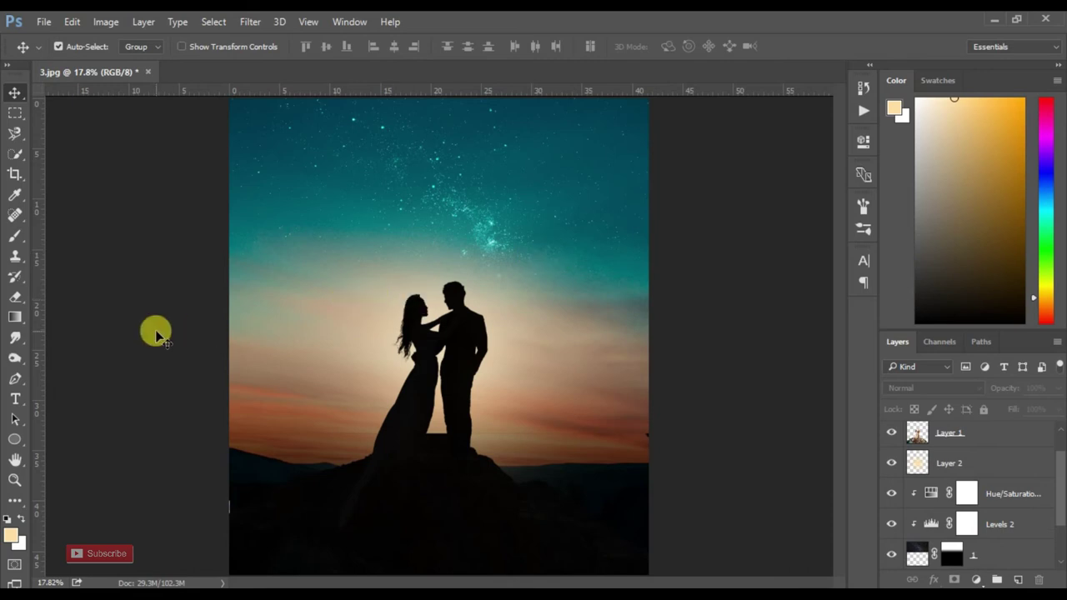
Step: Drag glow Layer 2 down to just above Levels 1 copy, toggling it to check
left_click(491, 382)
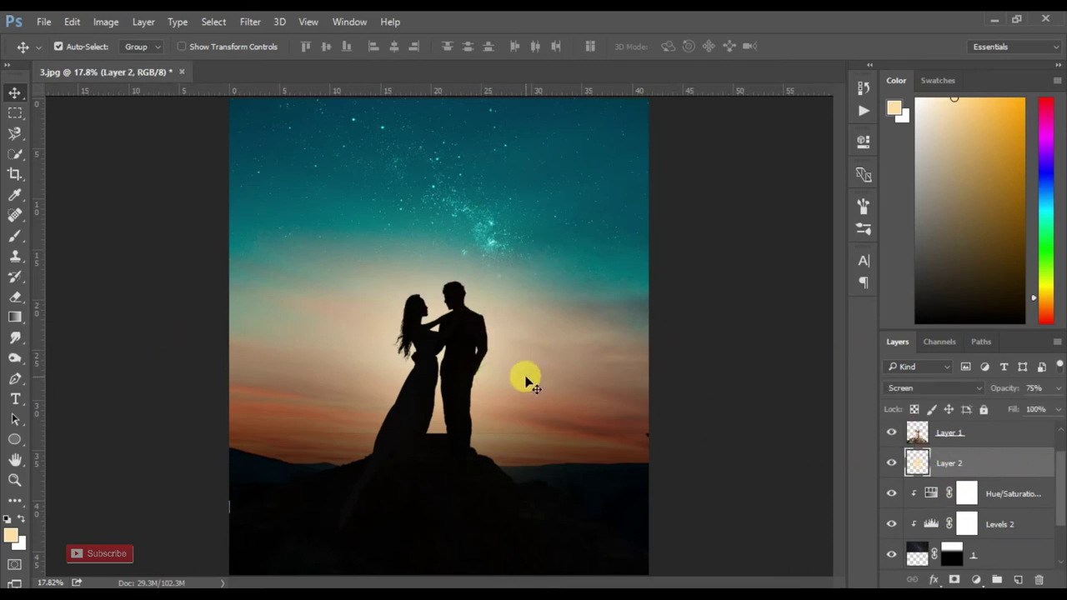
mouse_move(1008, 470)
left_mouse_down()
mouse_move(1032, 495)
mouse_move(1025, 501)
mouse_move(1028, 444)
mouse_move(1059, 482)
mouse_move(1055, 528)
mouse_move(1013, 465)
mouse_move(1018, 545)
left_mouse_up()
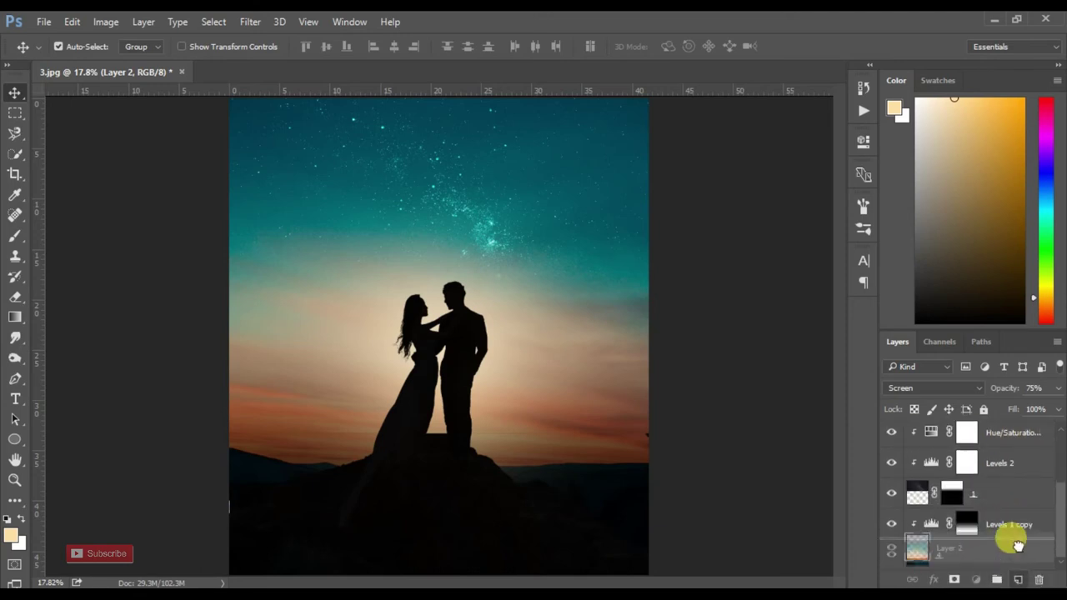
left_click_drag(1018, 545, 1000, 515)
left_click(893, 494)
left_click(893, 495)
left_click(892, 495)
left_click(893, 494)
left_click(696, 406)
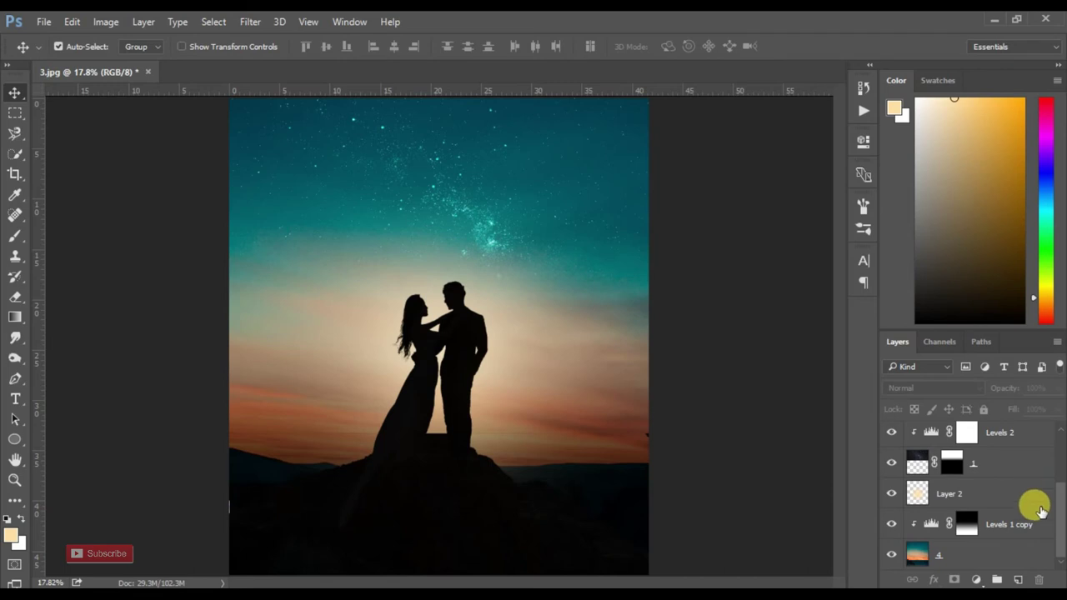
Step: Add a new layer above Levels 1 copy and draw a black gradient fading down from the sky top
left_click(1019, 526)
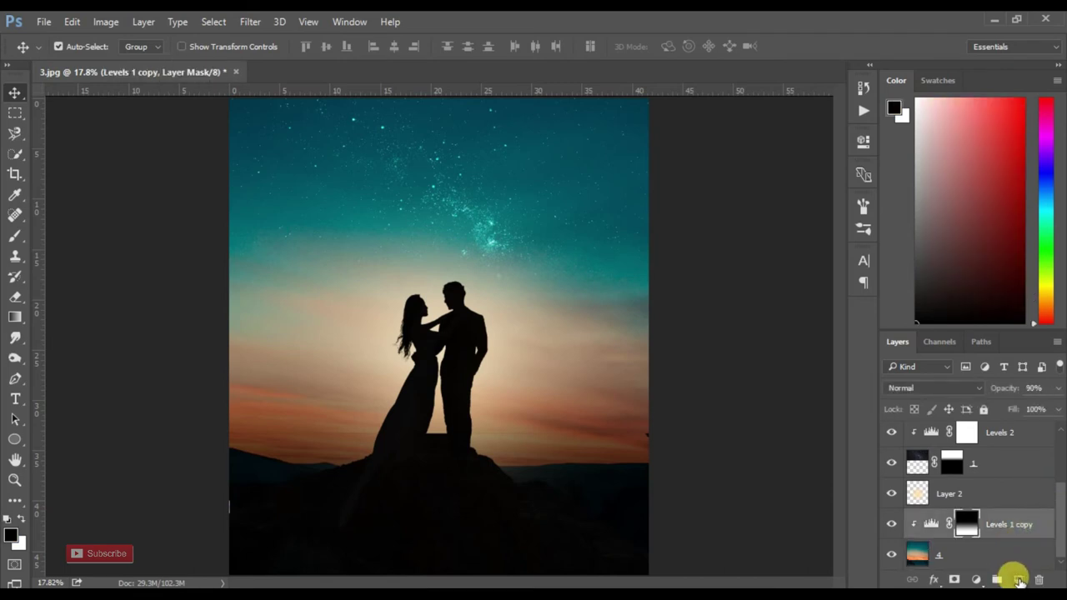
left_click(1018, 580)
left_click(14, 317)
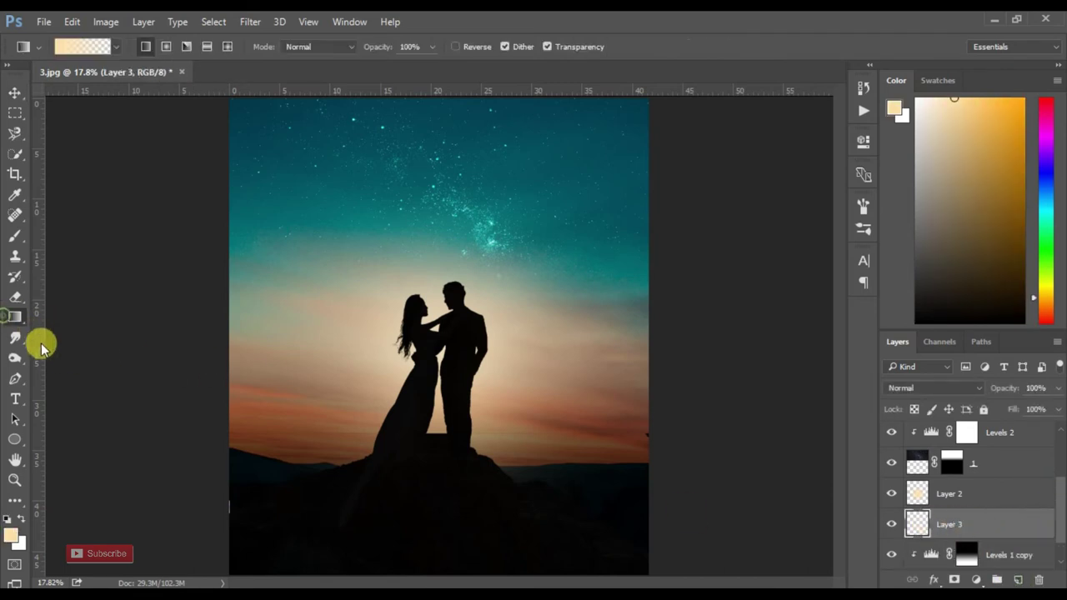
left_click(8, 521)
left_click(10, 536)
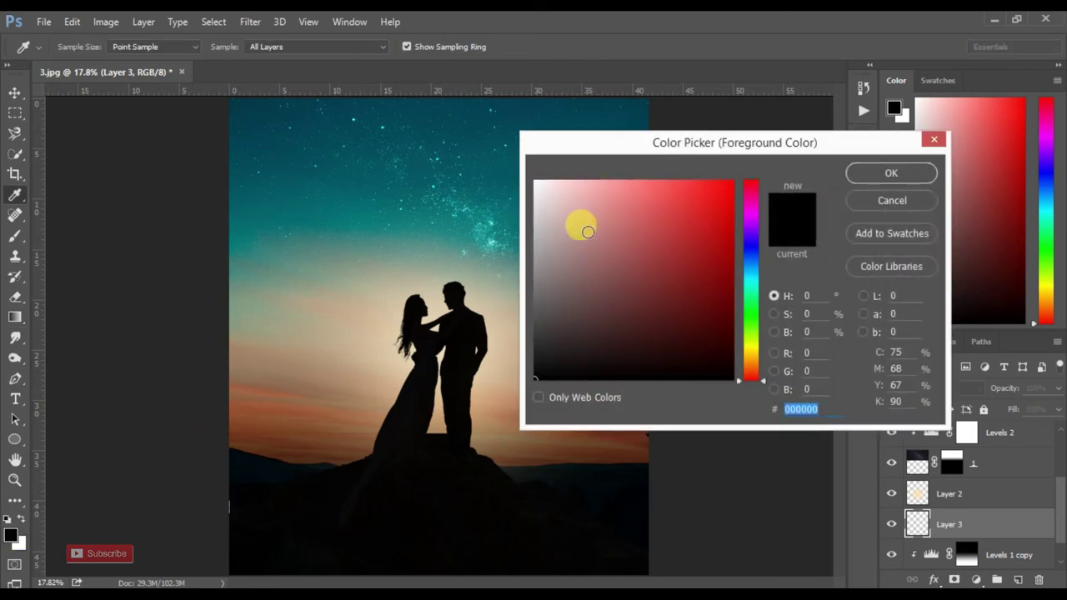
left_click(874, 174)
left_click_drag(457, 109, 434, 272)
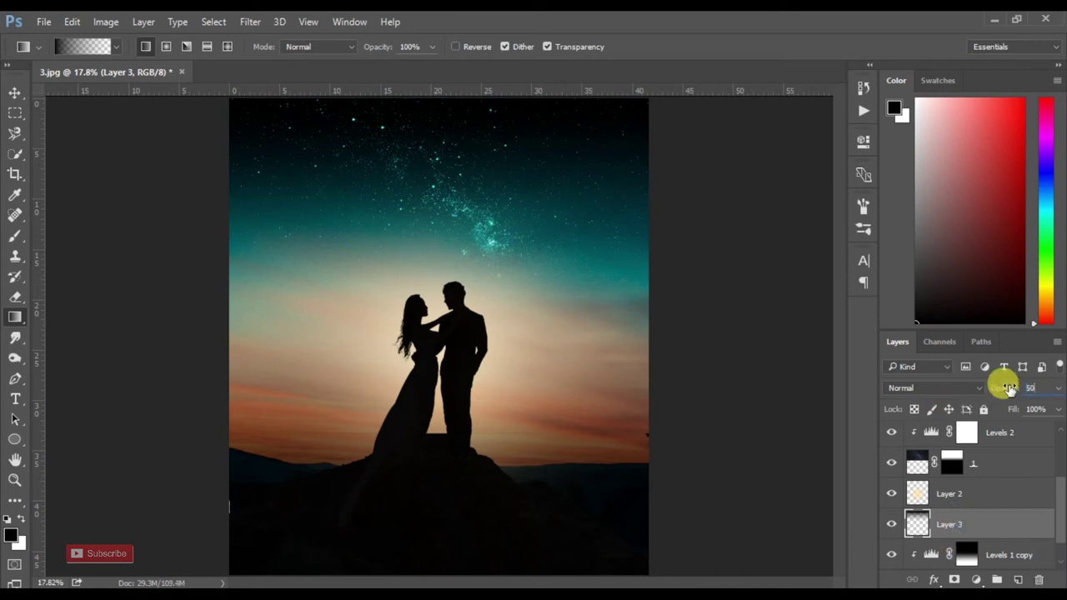
Step: Set the gradient layer's opacity to 25% and toggle it to compare
key("Return")
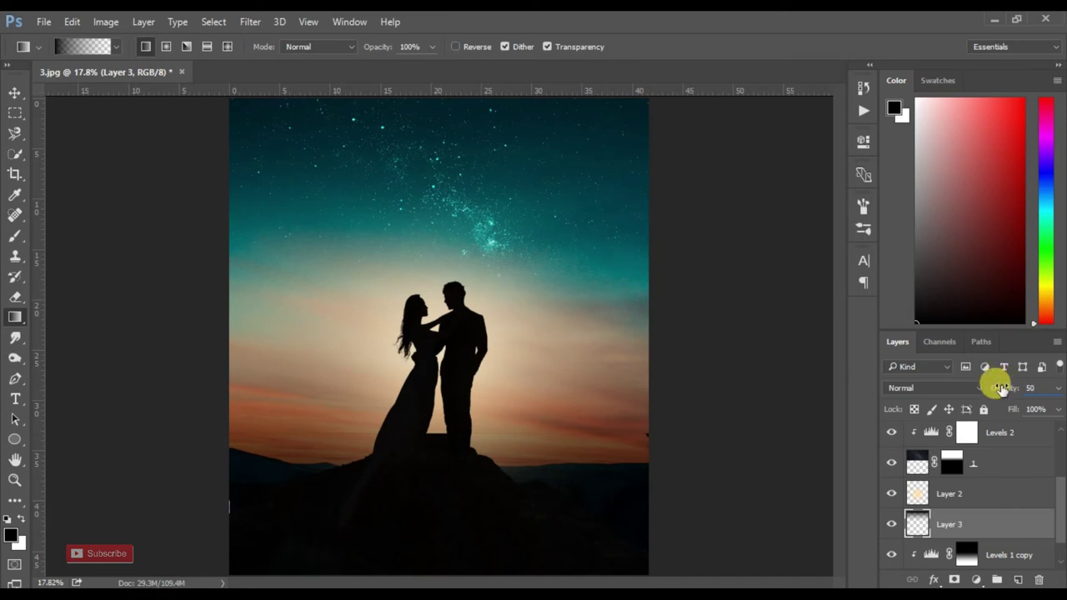
type("25")
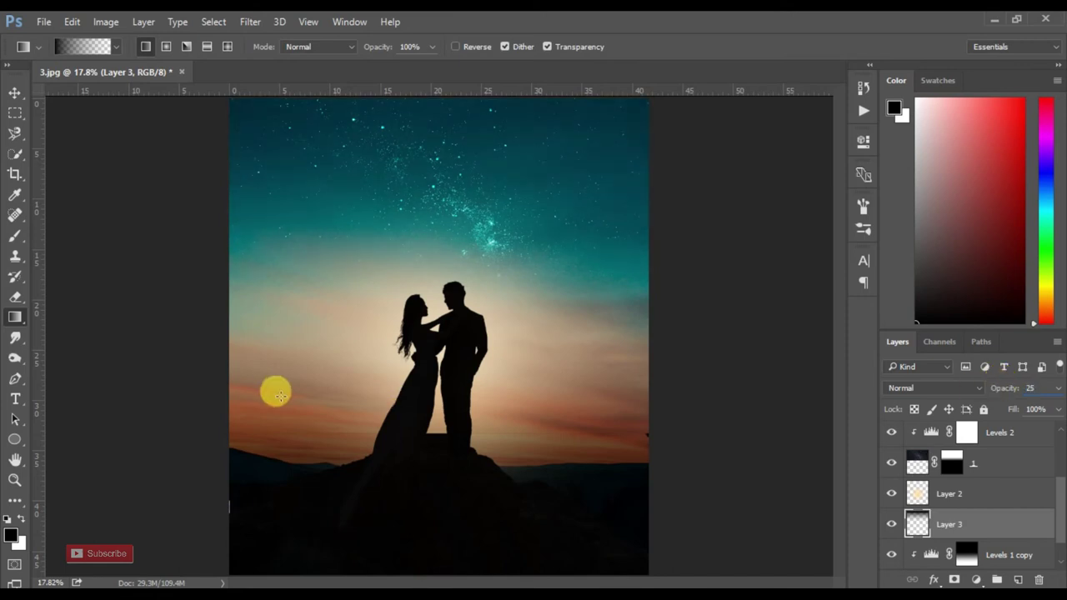
left_click(15, 91)
left_click(891, 524)
left_click(891, 523)
left_click(888, 522)
left_click(889, 522)
left_click(890, 523)
left_click(890, 524)
left_click(710, 410)
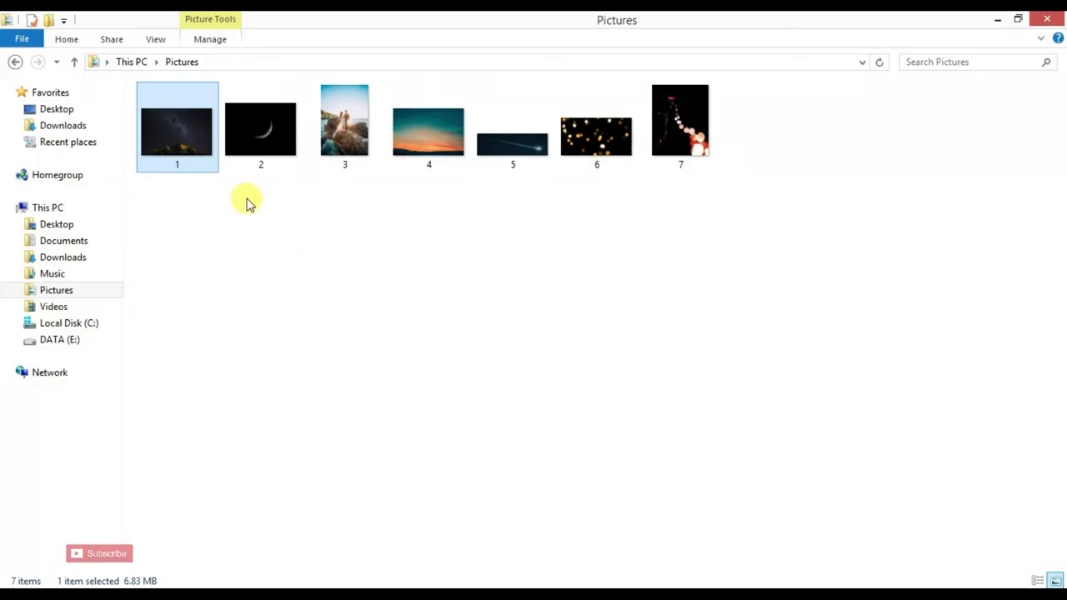
Step: Place moon picture 2 onto the canvas and blend it in Screen mode
mouse_move(274, 166)
left_mouse_down()
mouse_move(150, 582)
mouse_move(553, 255)
left_mouse_up()
mouse_move(647, 176)
left_mouse_down()
mouse_move(544, 266)
mouse_move(496, 275)
mouse_move(626, 147)
mouse_move(618, 172)
left_mouse_up()
key("Return")
left_click(949, 390)
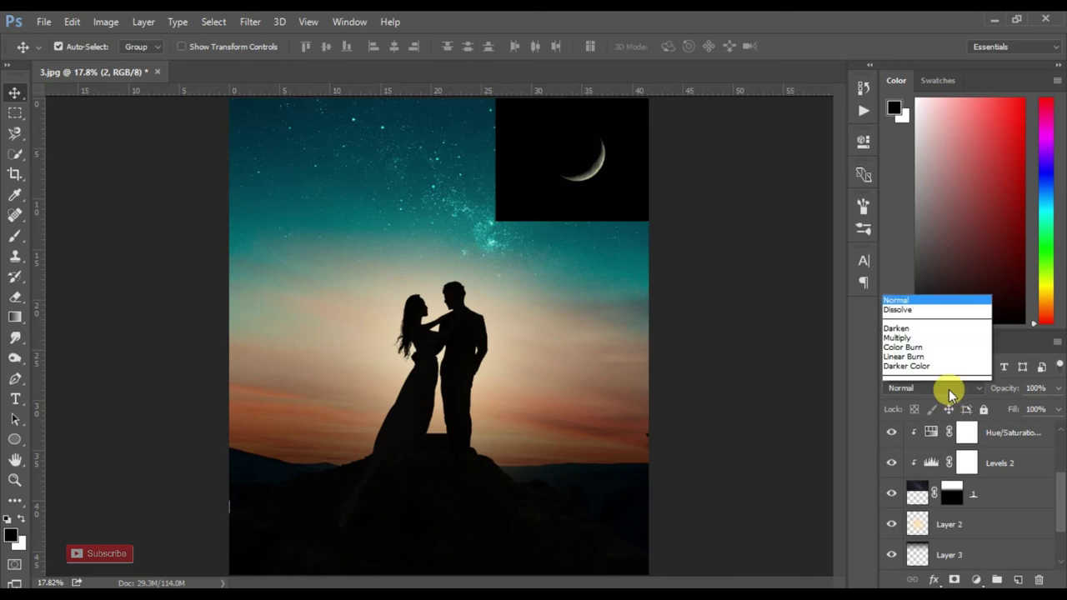
left_click(905, 178)
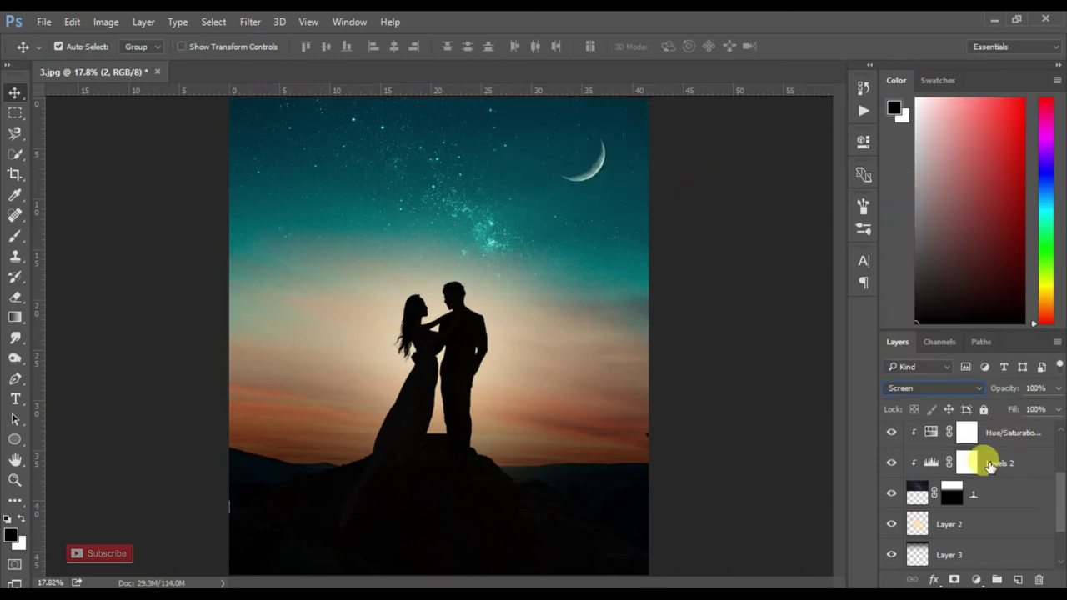
left_click_drag(1061, 493, 1057, 434)
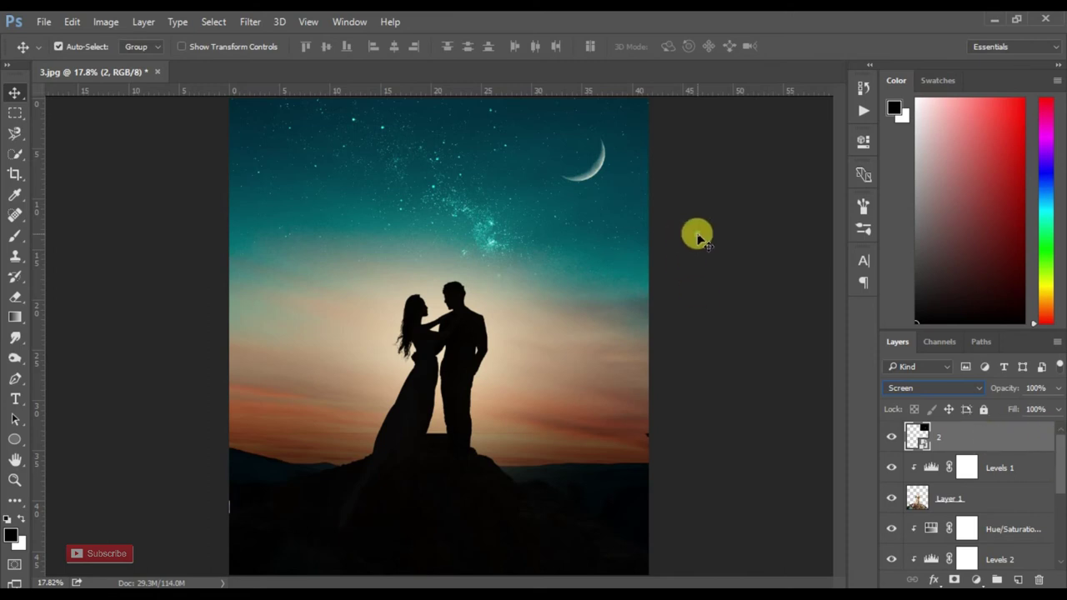
Step: Shrink the moon into the upper-right sky
left_click(953, 435)
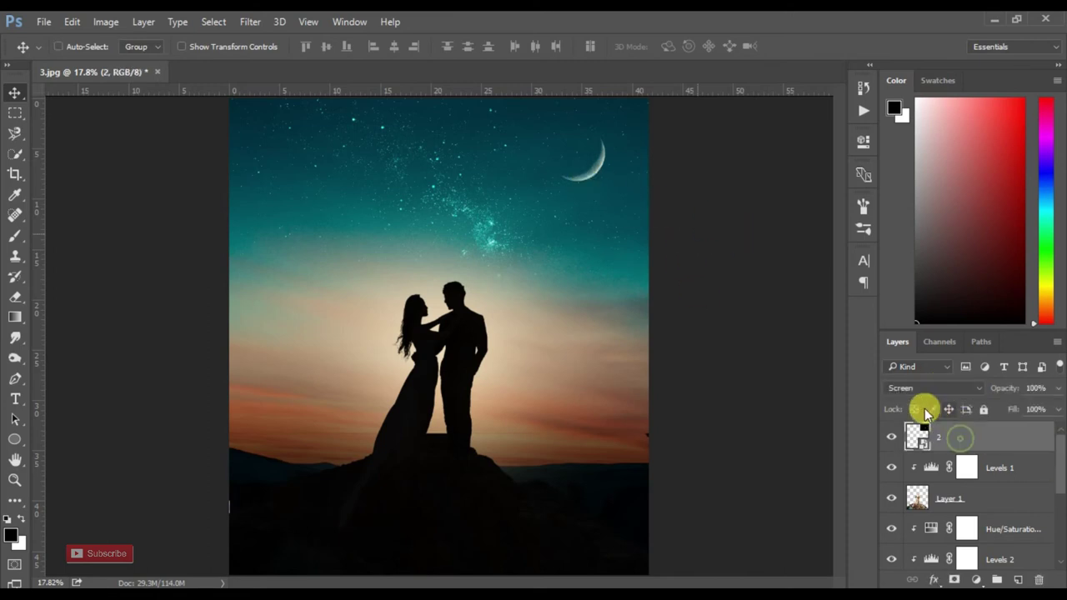
key("ctrl+t")
mouse_move(656, 219)
left_mouse_down()
mouse_move(643, 195)
mouse_move(665, 207)
left_mouse_up()
key("Return")
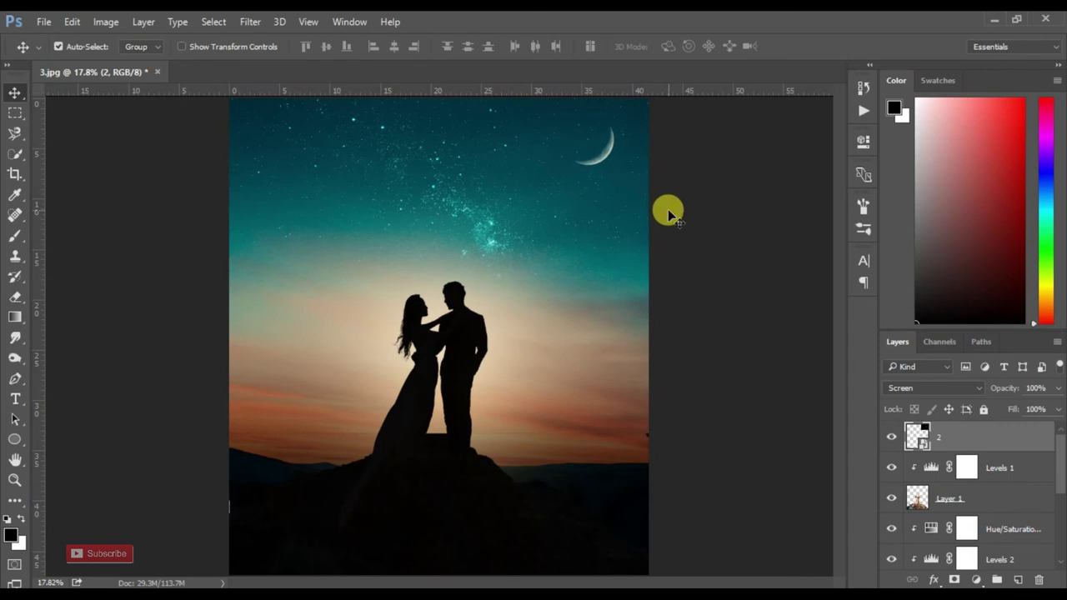
left_click(689, 212)
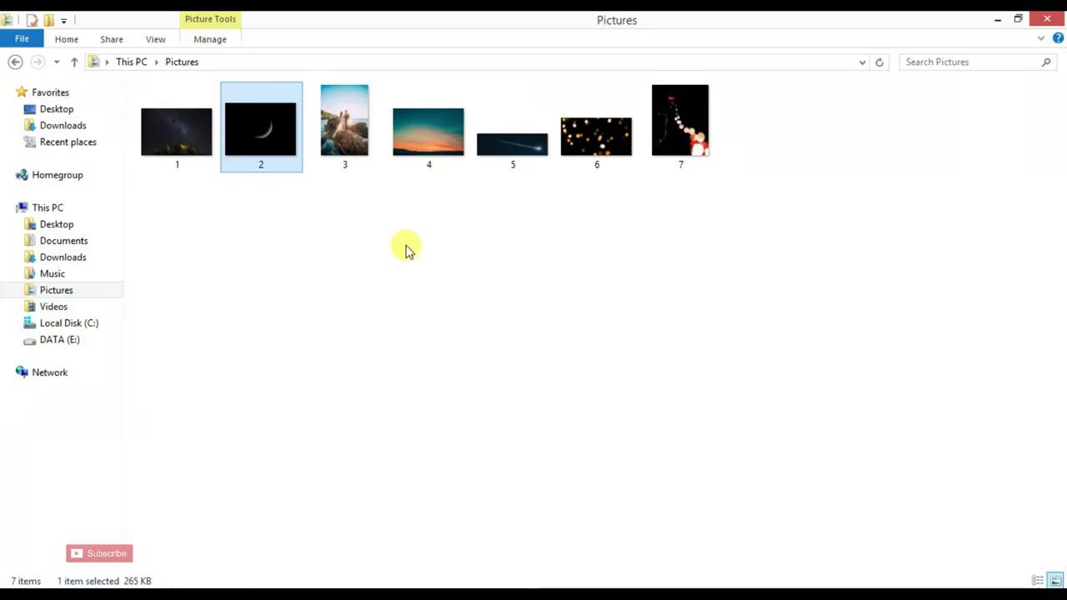
Step: Drag shooting-star picture 5 from Pictures into the composition
left_click(251, 228)
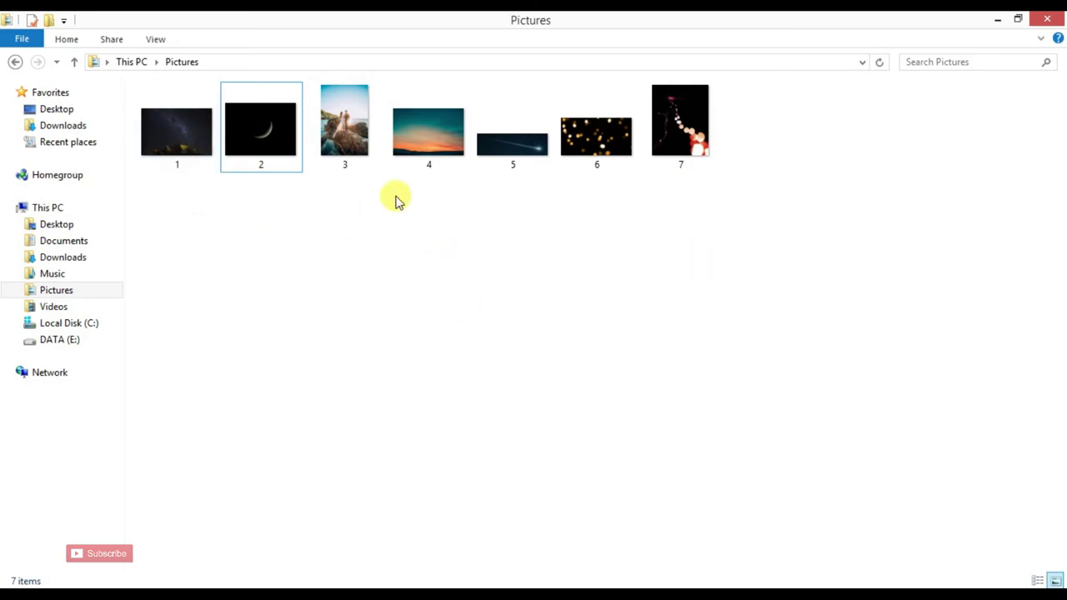
left_click(517, 122)
mouse_move(527, 146)
left_mouse_down()
mouse_move(395, 315)
mouse_move(405, 242)
left_mouse_up()
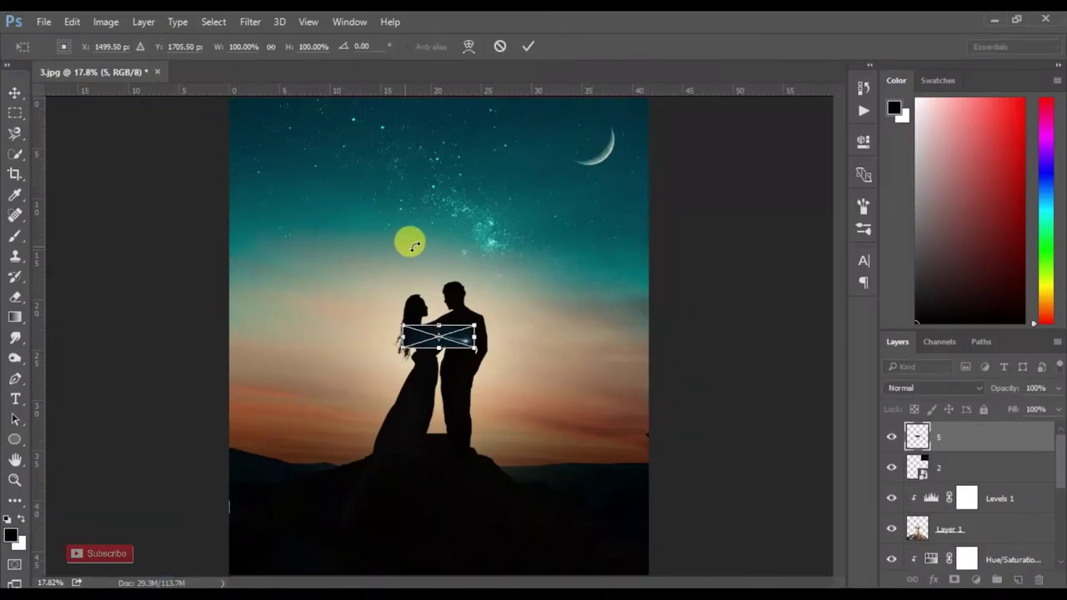
Step: Enlarge the shooting star, flip it horizontally, and place it left of the couple's heads
left_click_drag(480, 349, 510, 401)
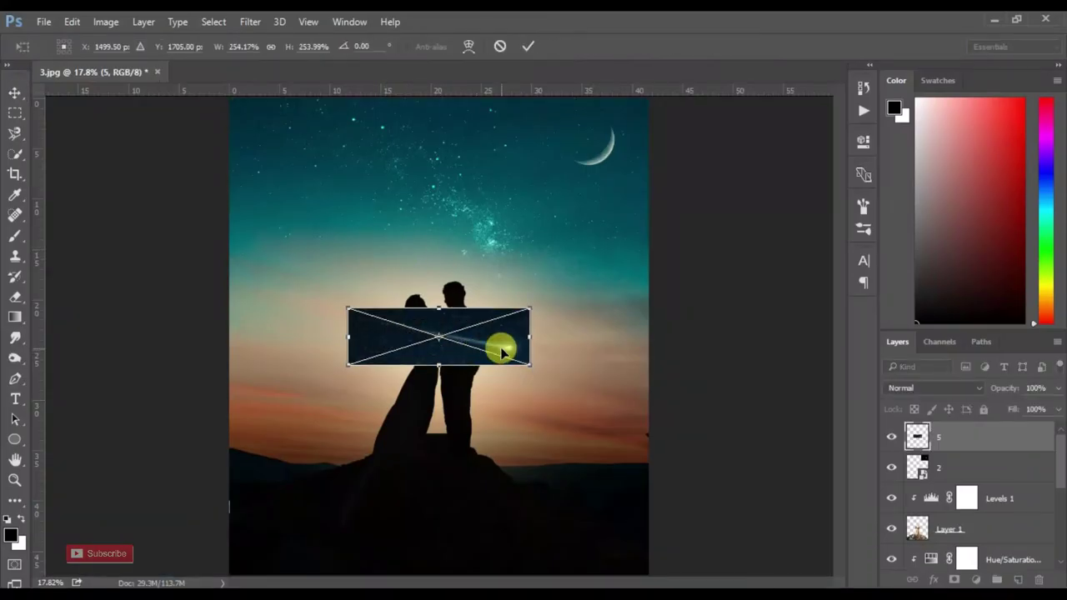
left_click_drag(500, 345, 453, 239)
right_click(452, 241)
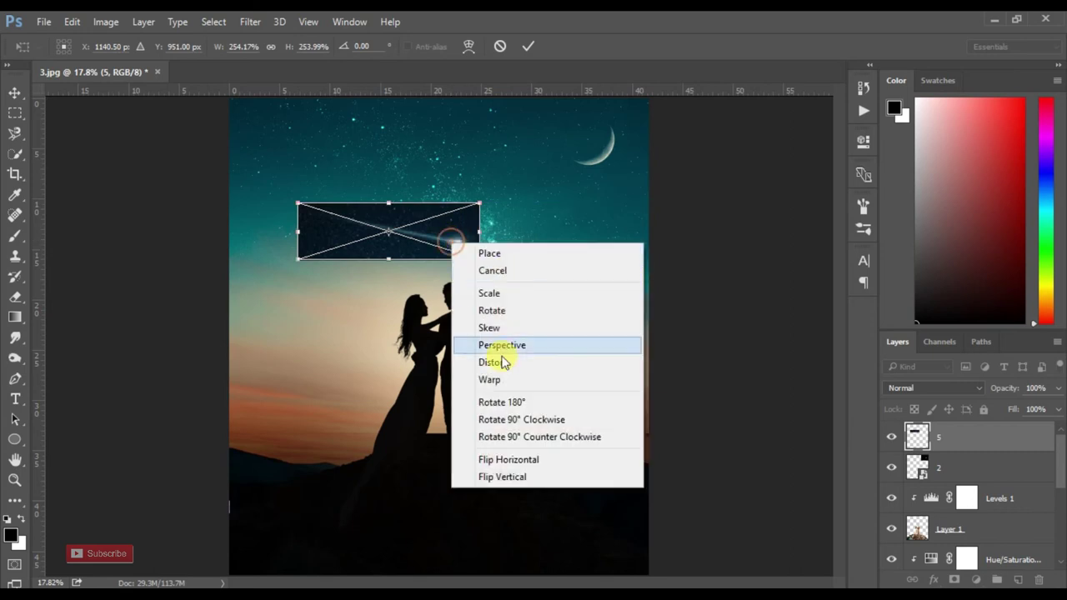
left_click(527, 460)
mouse_move(434, 238)
left_mouse_down()
mouse_move(394, 239)
mouse_move(404, 291)
left_mouse_up()
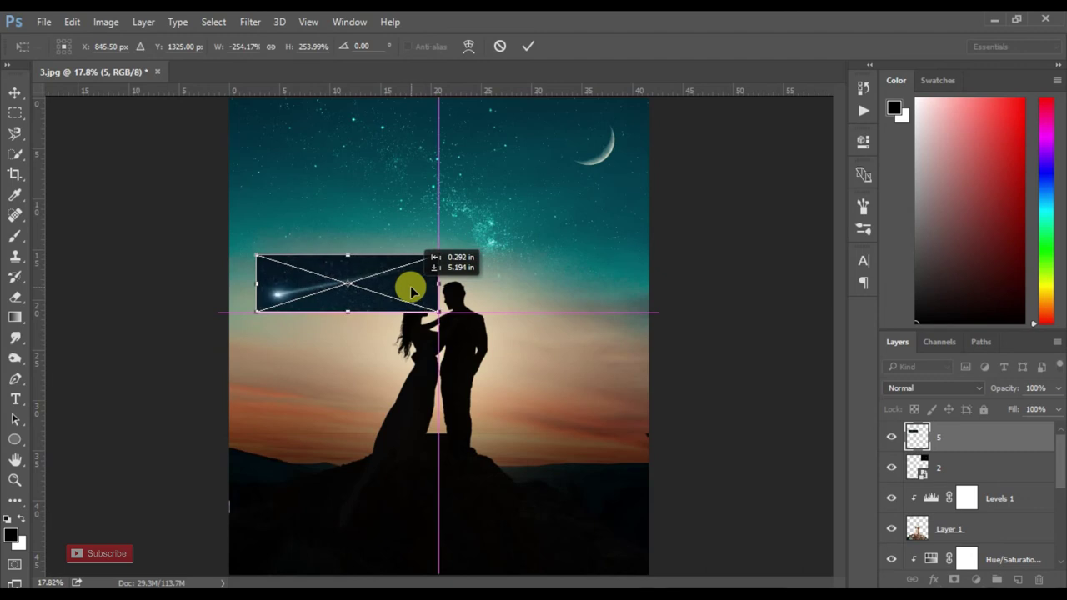
key("Return")
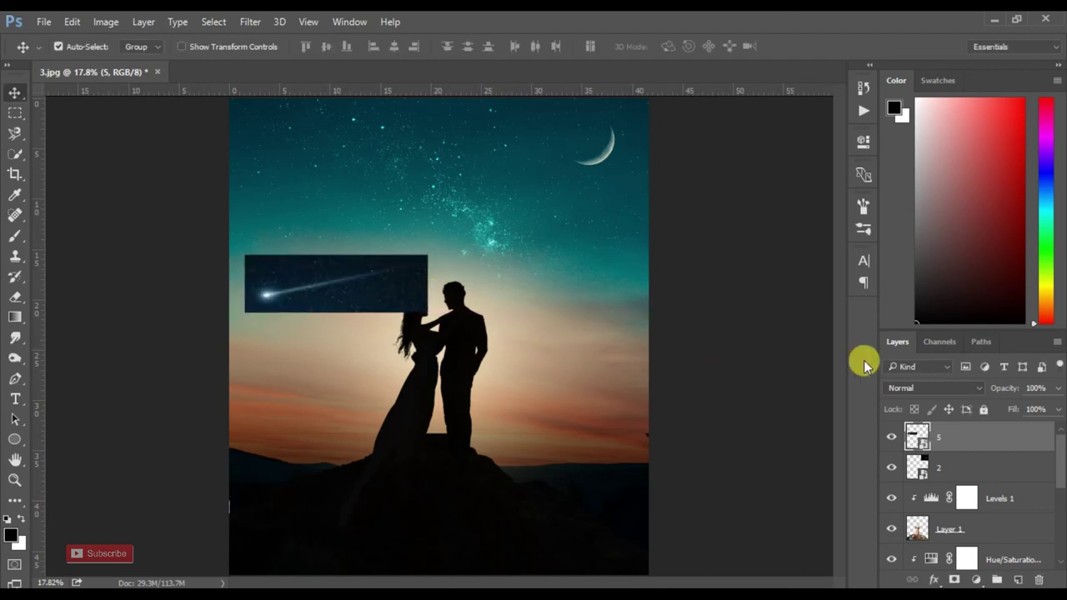
Step: Blend the shooting-star layer into the sky with Screen mode
left_click(931, 390)
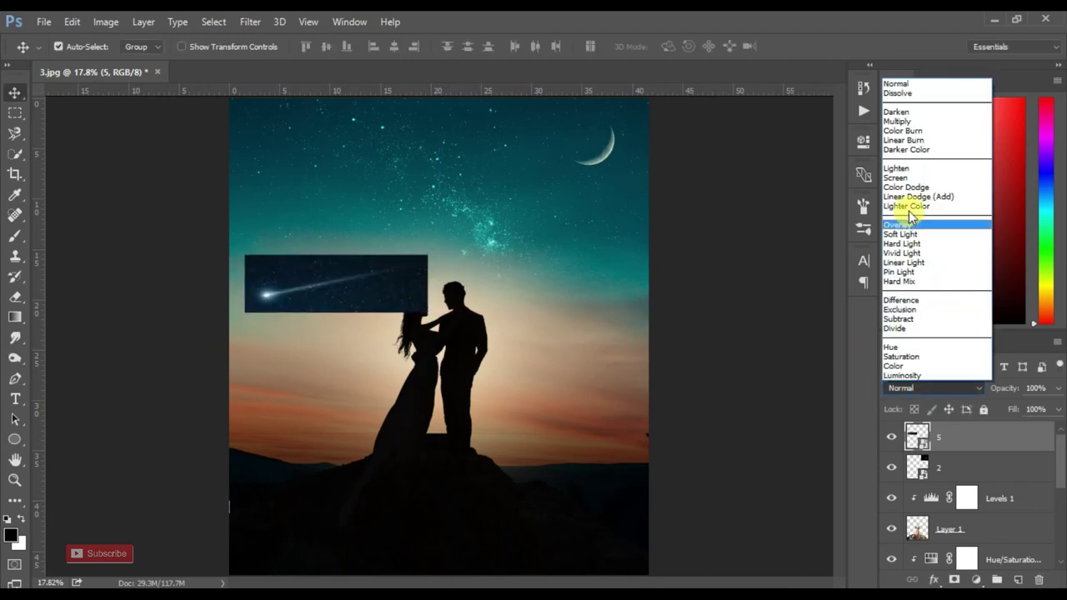
left_click(907, 178)
key("ctrl+plus")
key("ctrl+plus")
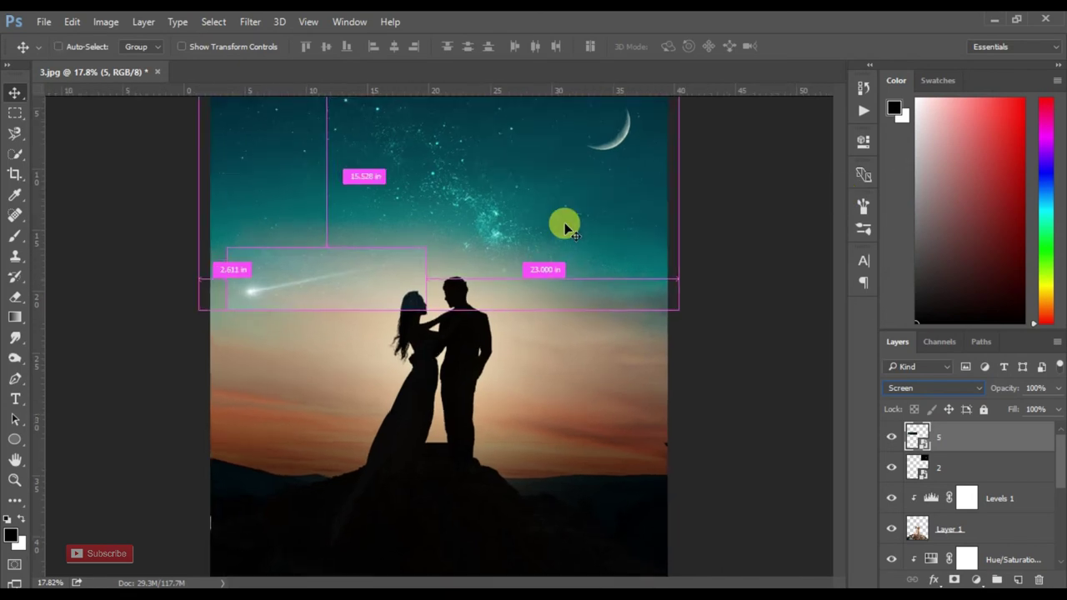
left_click_drag(302, 253, 533, 256)
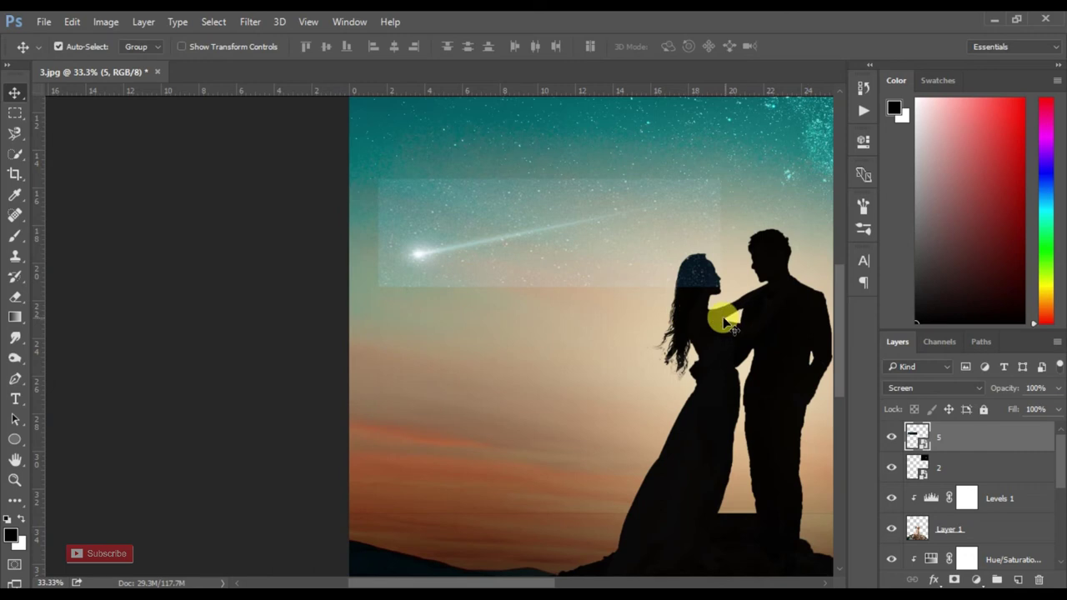
Step: Move layer 5 below Layer 3, rasterize it, and add a white layer mask
left_click_drag(990, 440, 1026, 484)
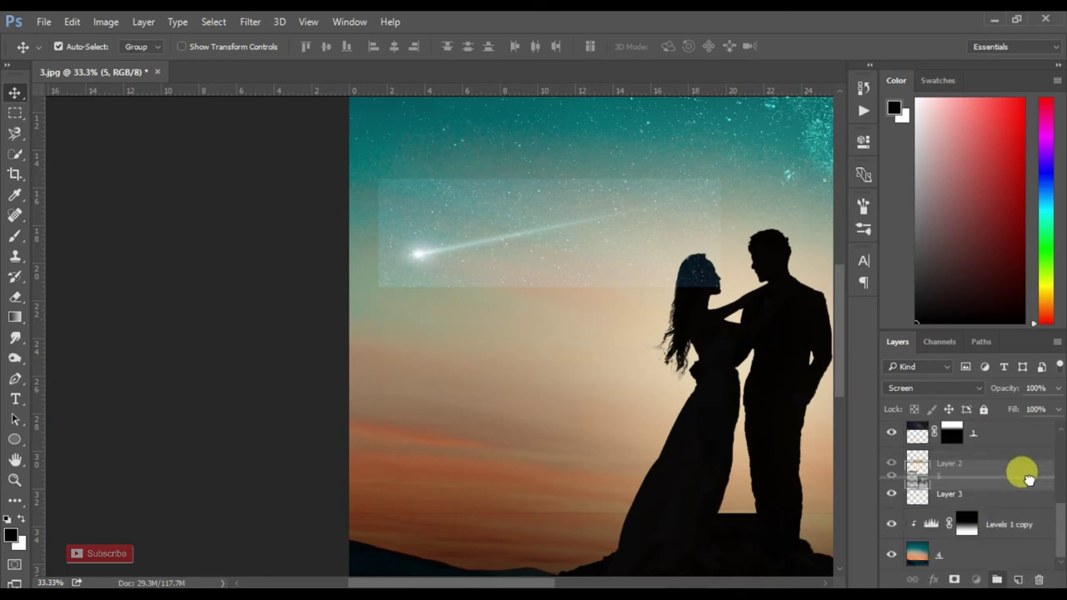
left_click_drag(1026, 484, 985, 498)
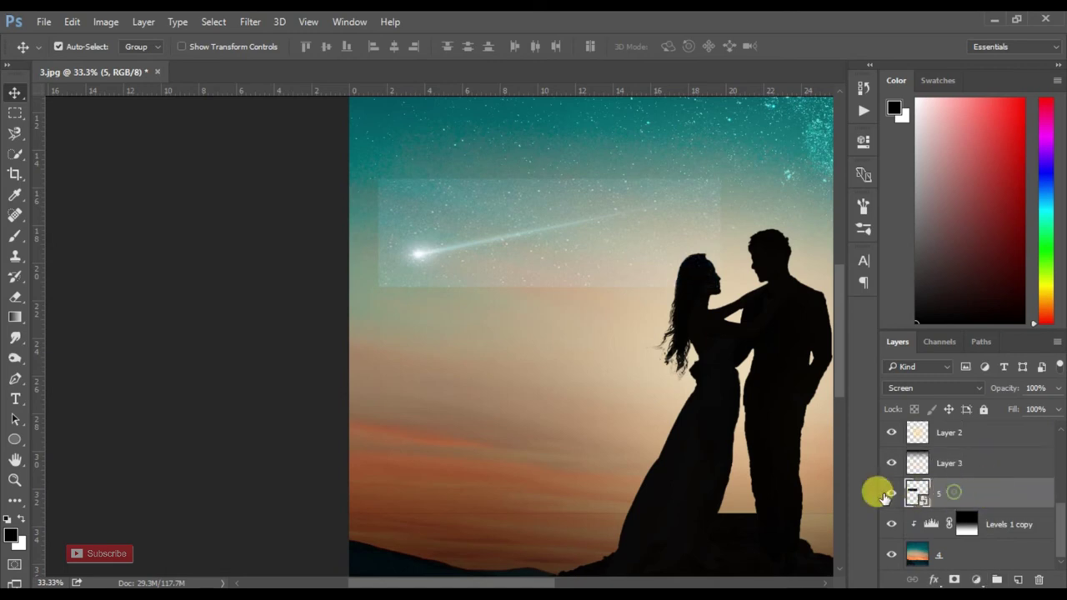
right_click(958, 492)
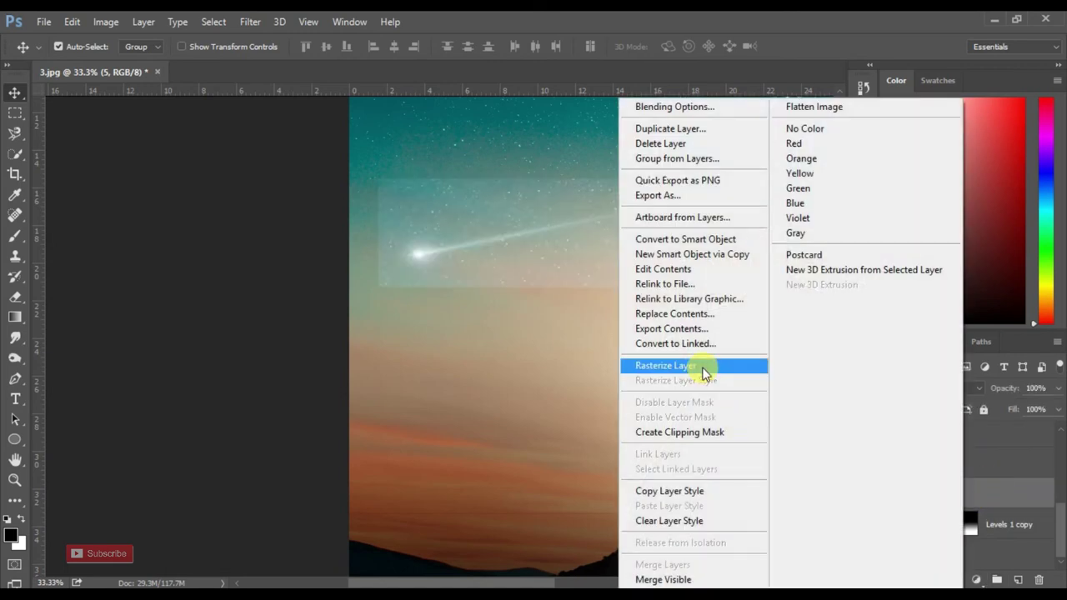
left_click(706, 365)
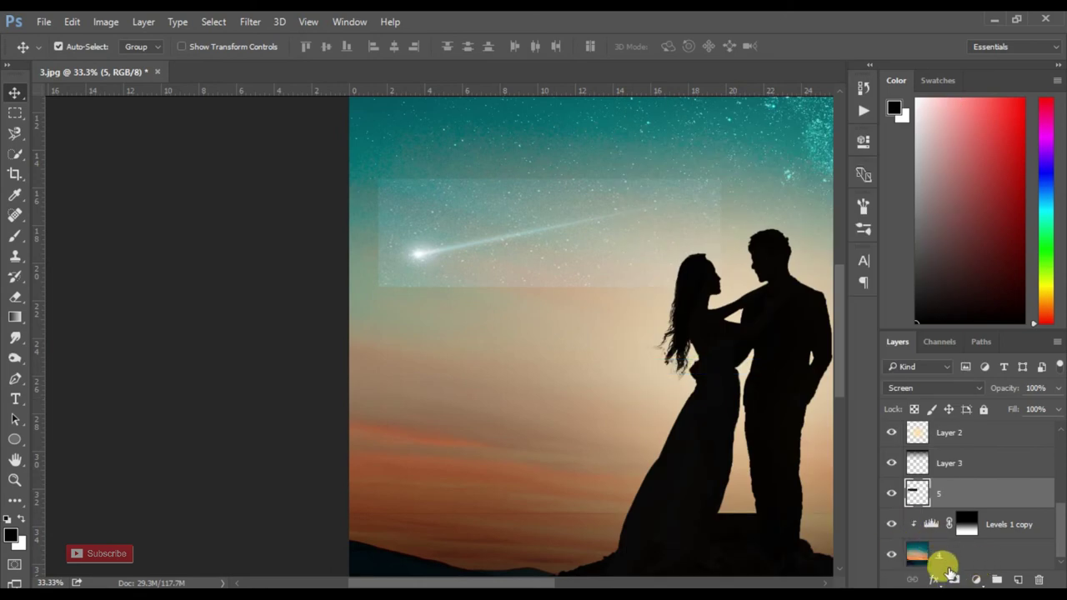
left_click(955, 581)
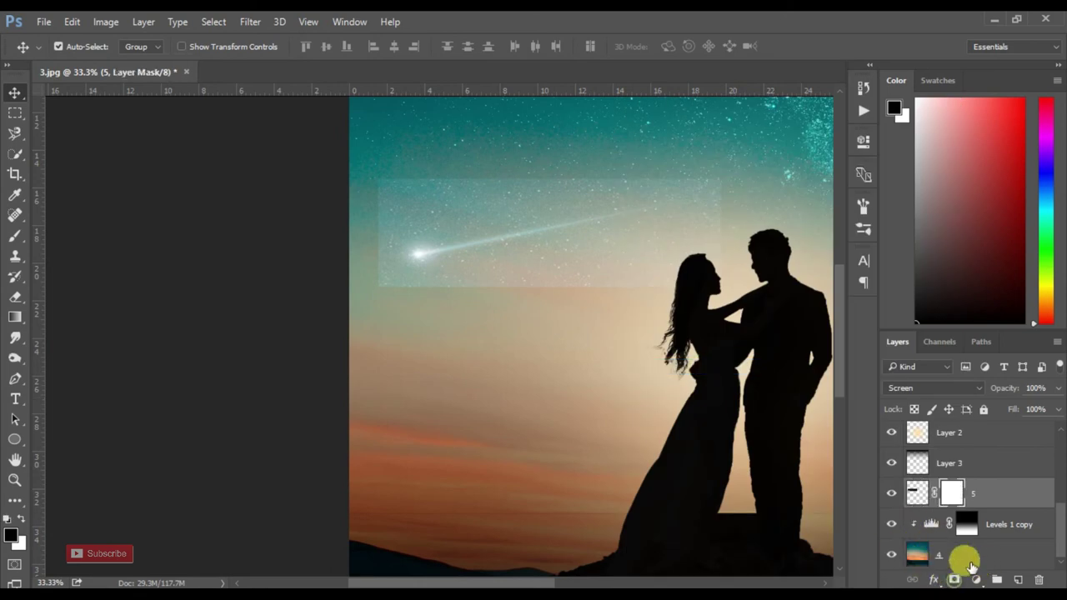
Step: With a 300 px black brush, paint layer 5's mask along the rectangle's hard edges
left_click(15, 239)
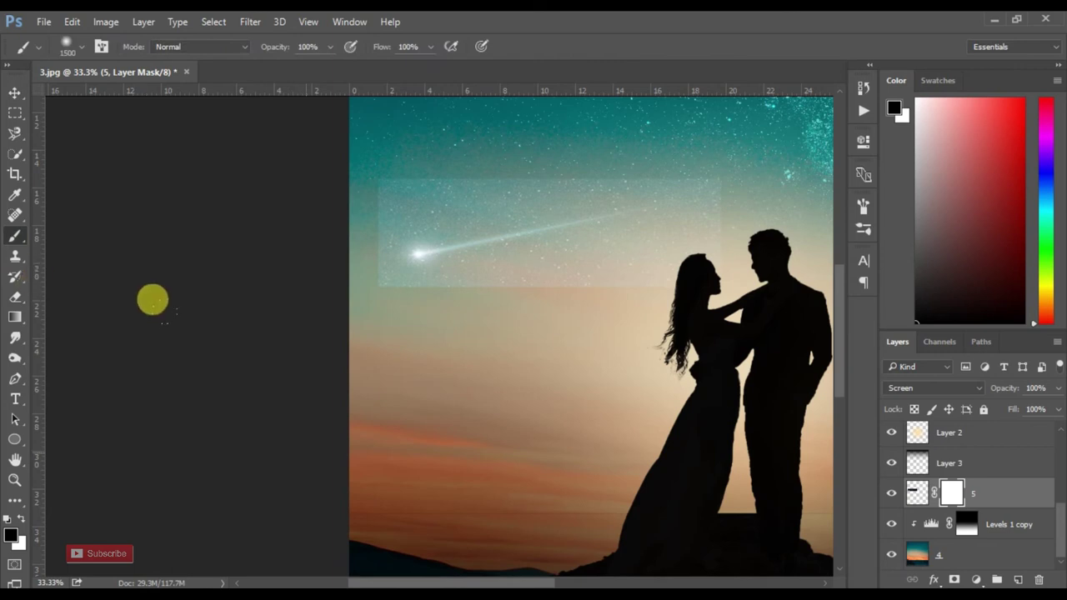
key("bracketleft")
key("bracketleft")
key("bracketleft")
key("bracketleft")
key("bracketleft")
key("bracketleft")
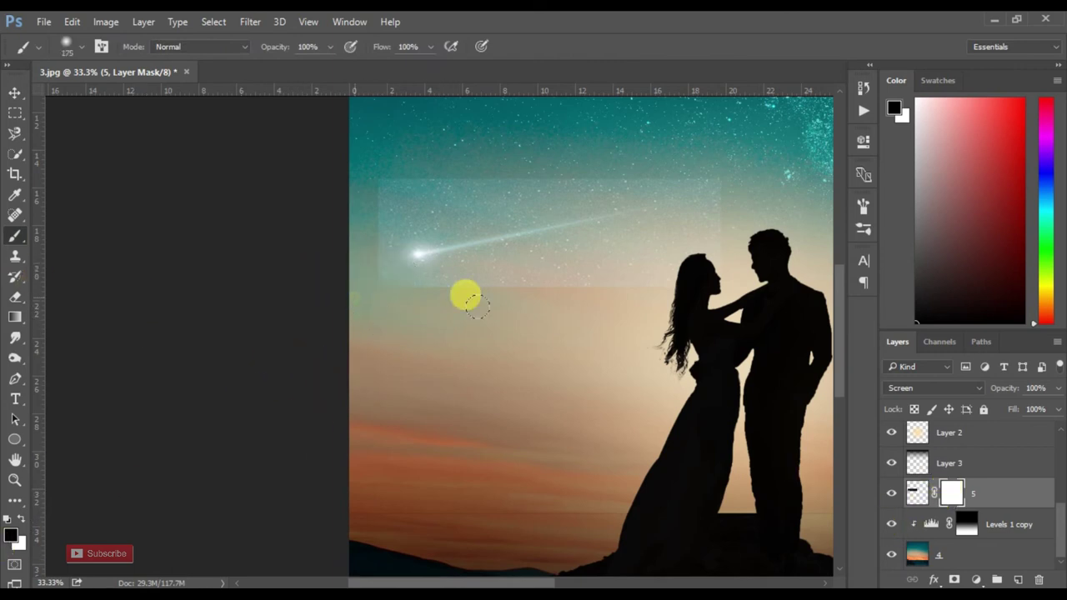
key("bracketright")
left_click_drag(385, 316, 593, 283)
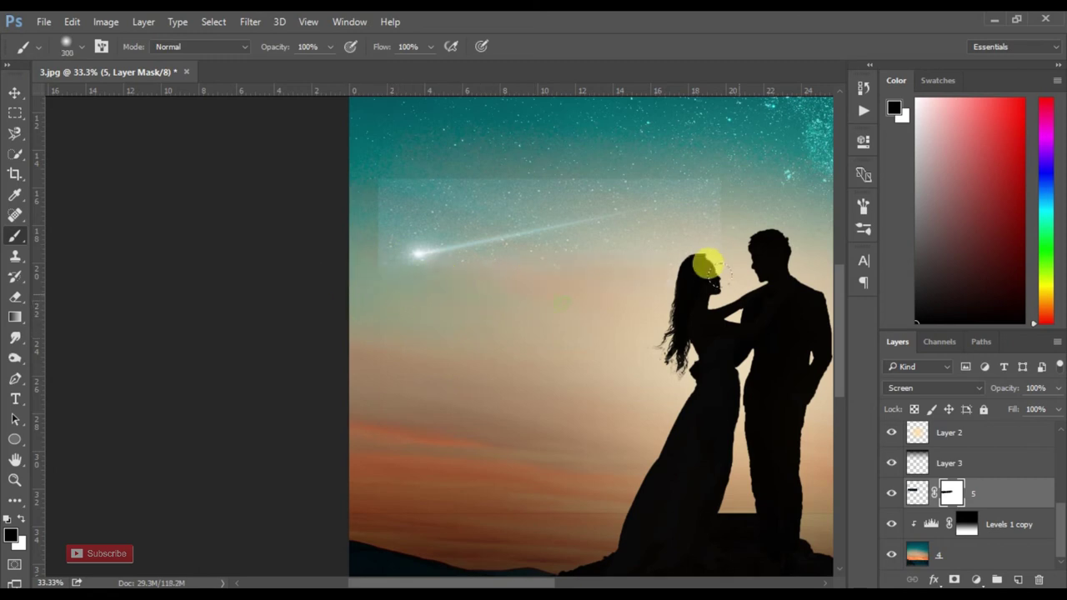
mouse_move(683, 164)
left_mouse_down()
mouse_move(465, 138)
mouse_move(321, 246)
mouse_move(369, 341)
mouse_move(339, 269)
mouse_move(648, 275)
mouse_move(537, 273)
left_mouse_up()
mouse_move(719, 250)
left_mouse_down()
mouse_move(636, 126)
mouse_move(286, 150)
mouse_move(314, 181)
left_mouse_up()
scroll(312, 176, "down", 3)
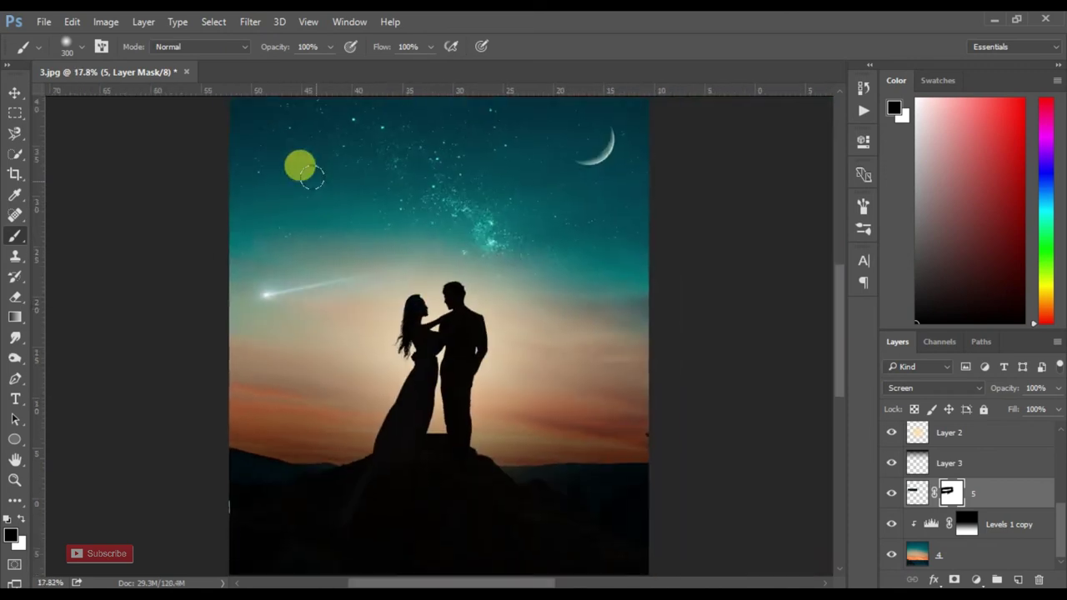
Step: Zoom the view to 25% and recentre the image
left_click(15, 94)
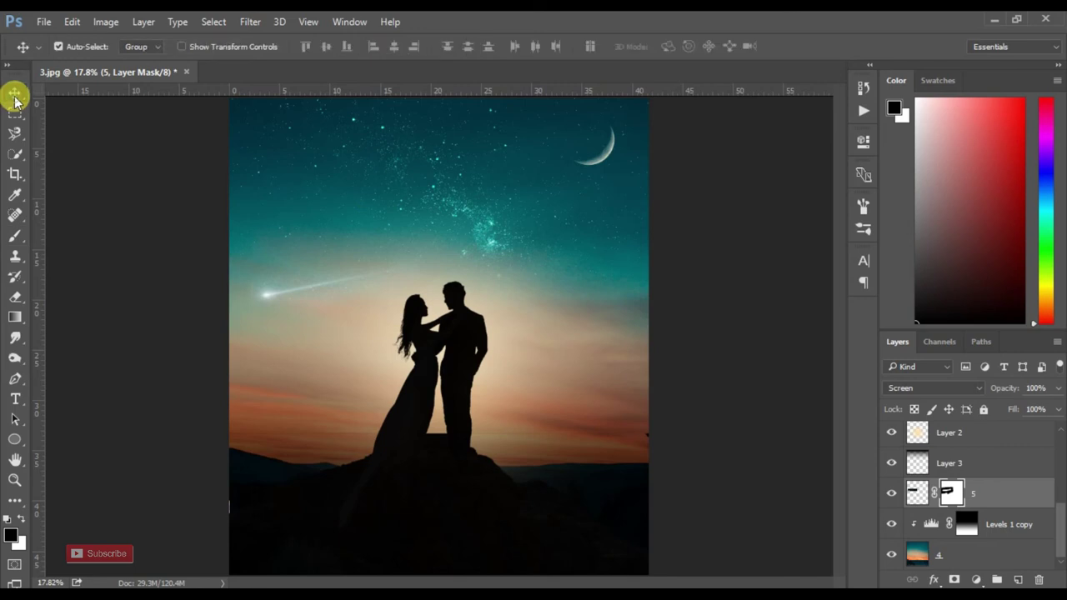
key("ctrl+plus")
left_click_drag(398, 372, 474, 354)
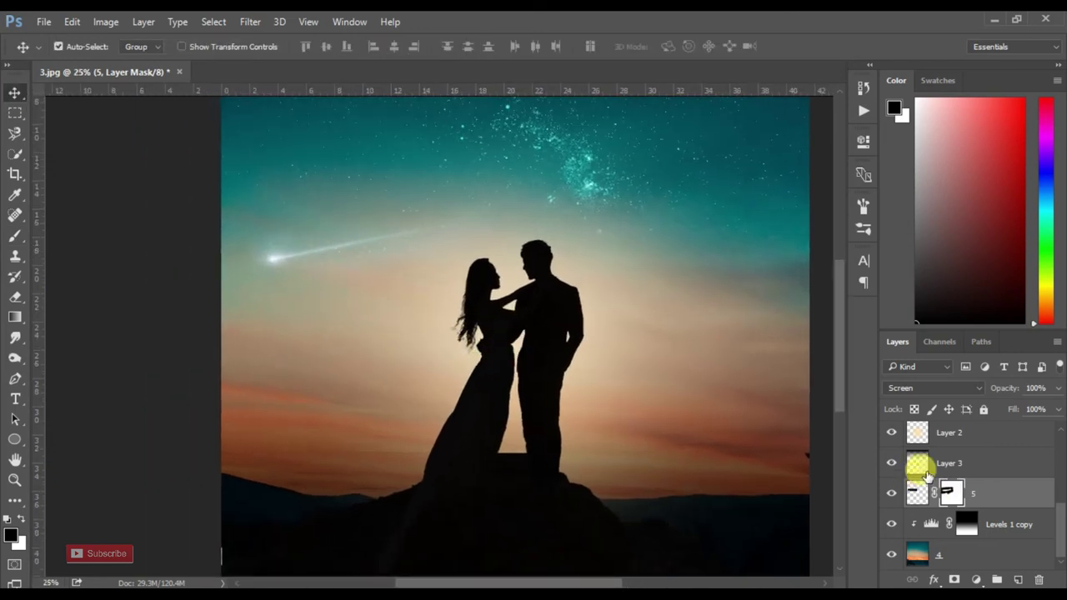
left_click(974, 579)
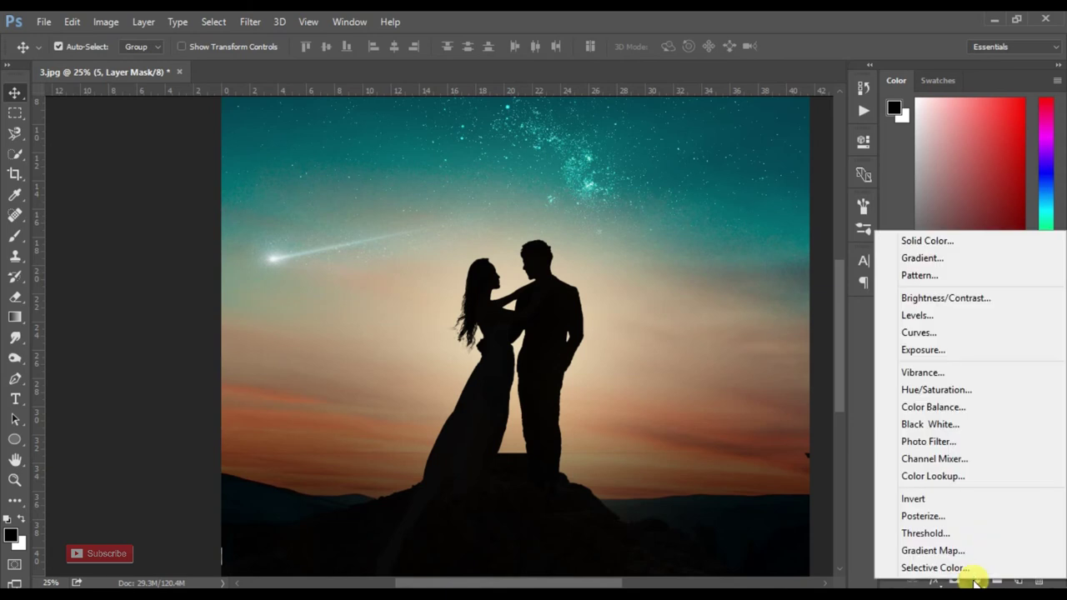
Step: Add Hue/Saturation 2 clipped to layer 5 with Colorize on and Saturation 25, toggling to compare
left_click(940, 394)
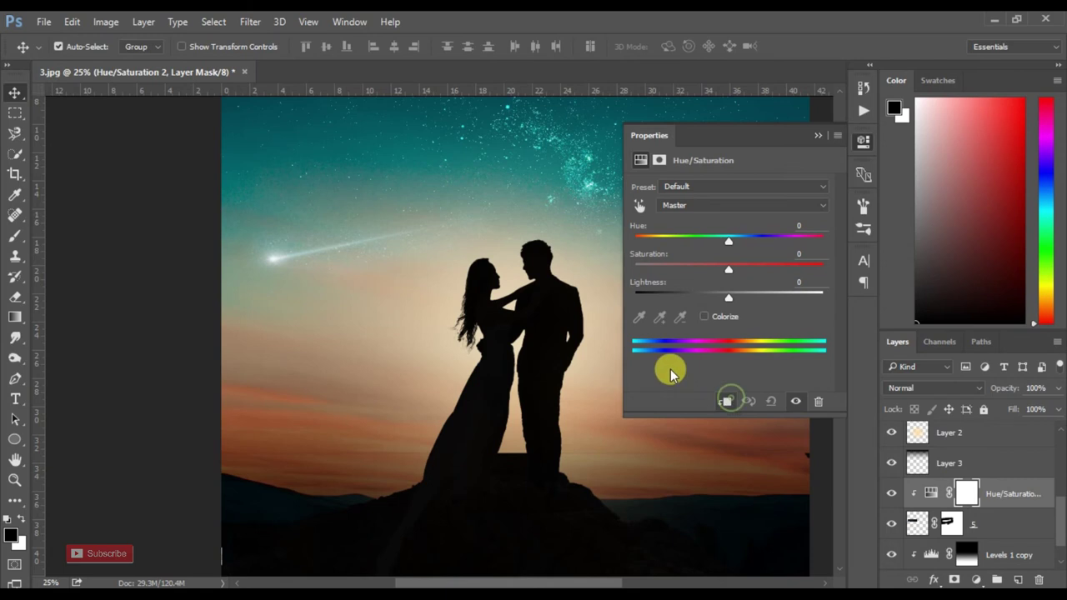
left_click(719, 319)
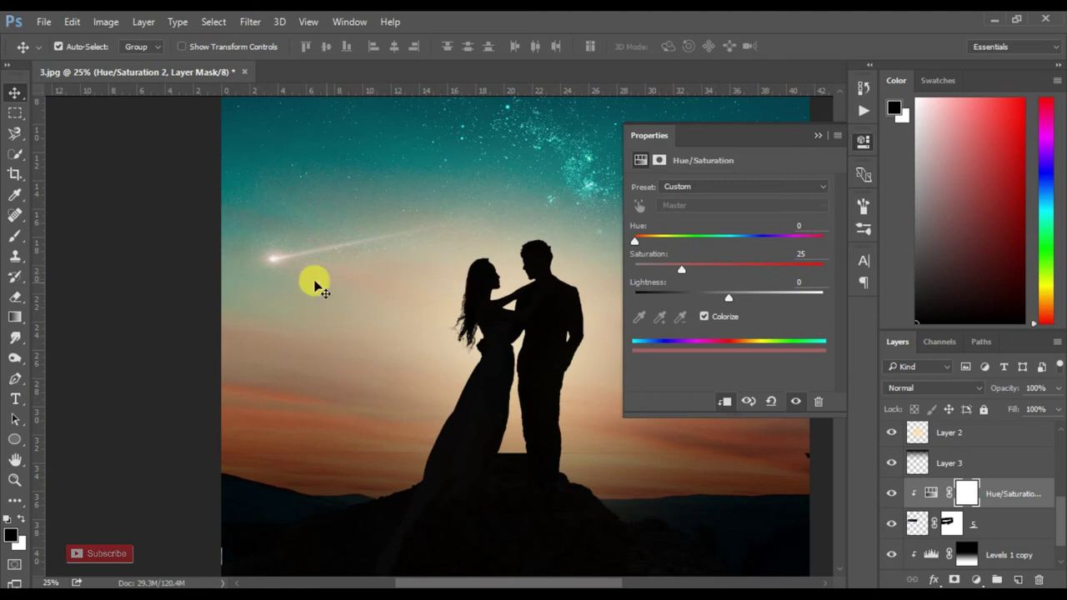
left_click(816, 136)
left_click(889, 494)
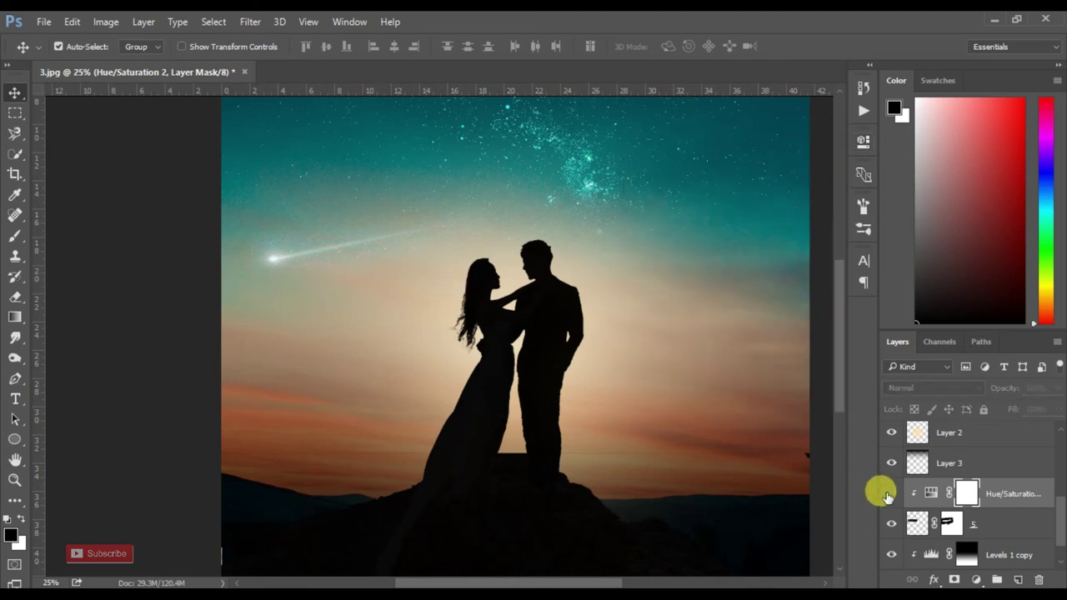
left_click(888, 495)
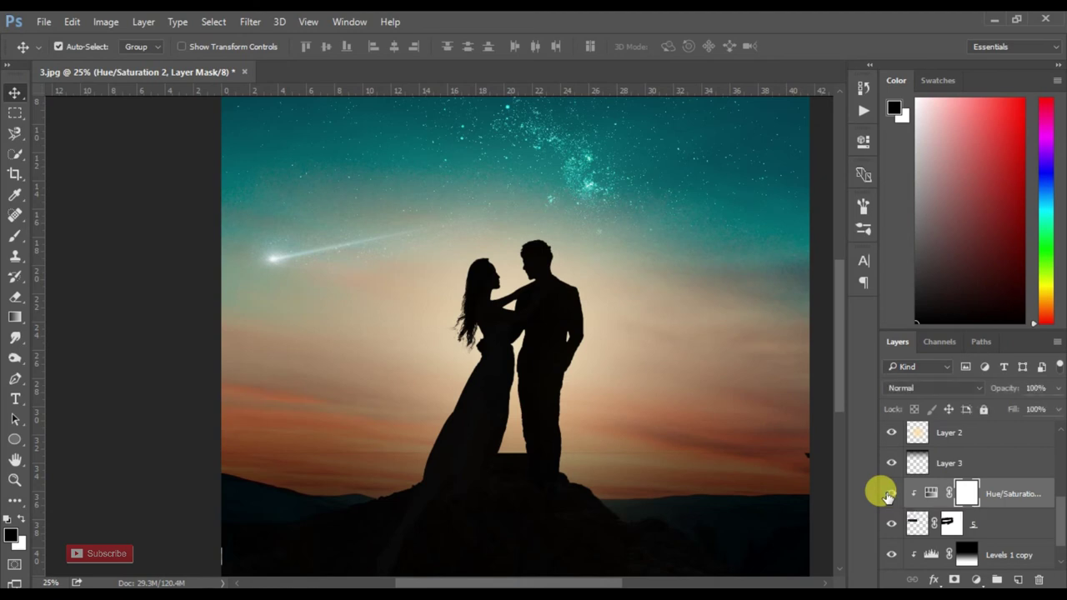
left_click(1021, 492)
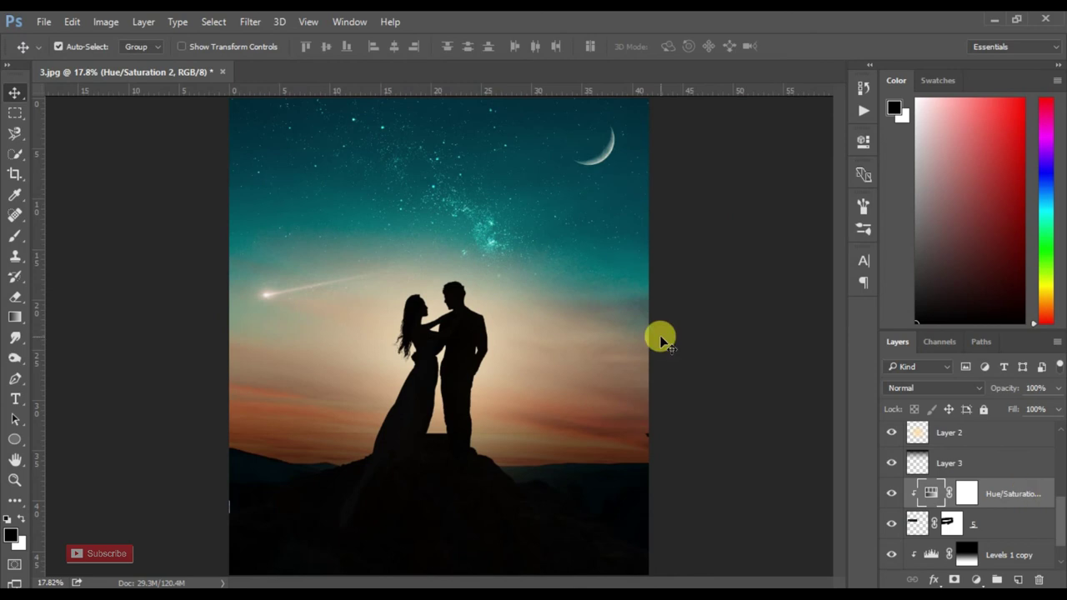
left_click(727, 334)
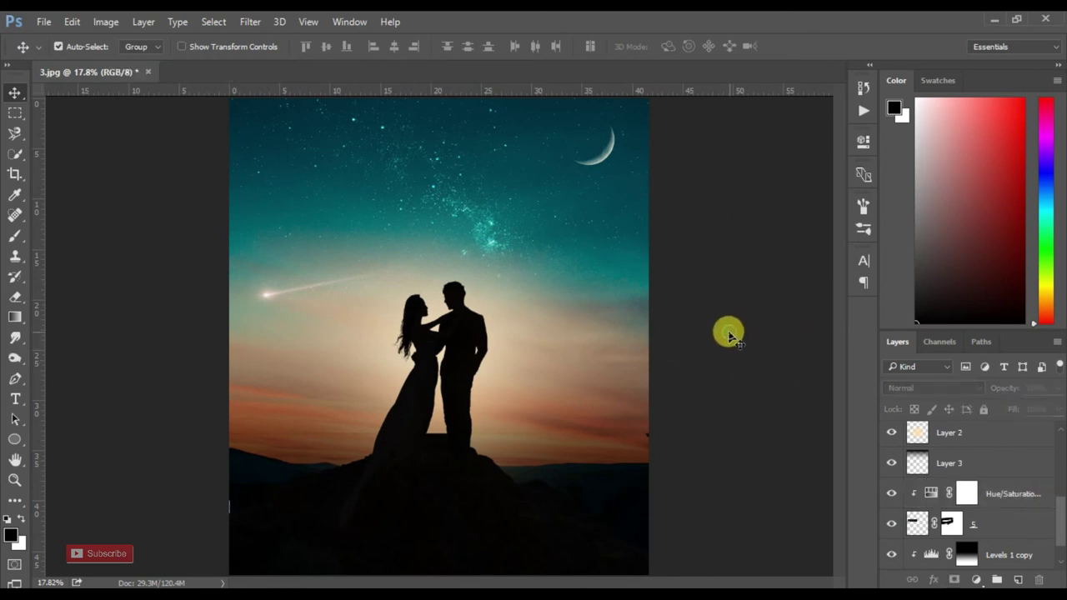
left_click(597, 165)
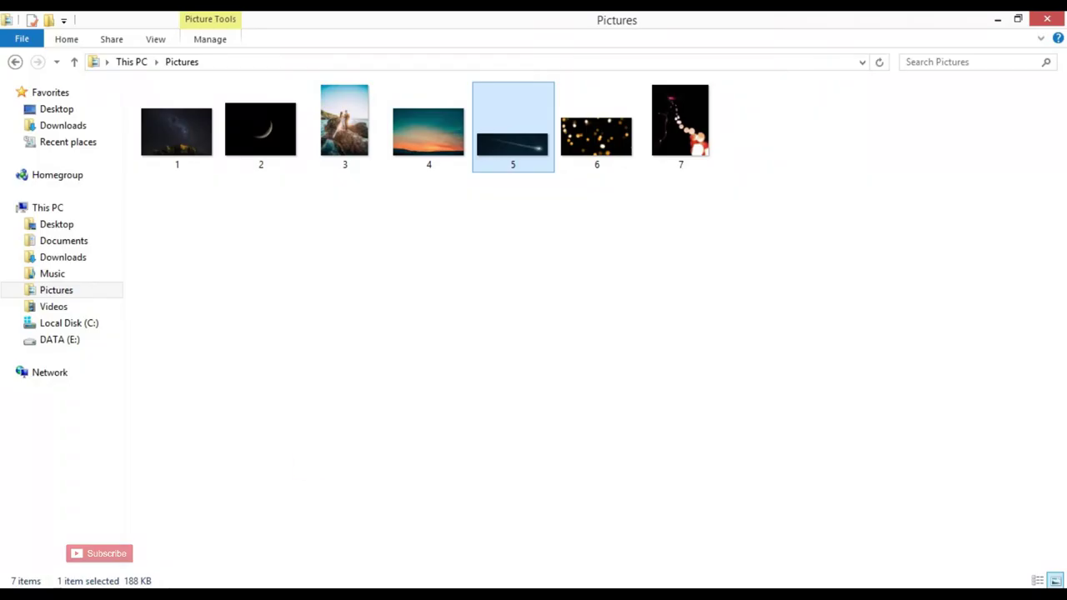
Step: Drag bokeh light-trail image 7 from Pictures onto the Photoshop document
left_click(667, 140)
left_click(699, 138)
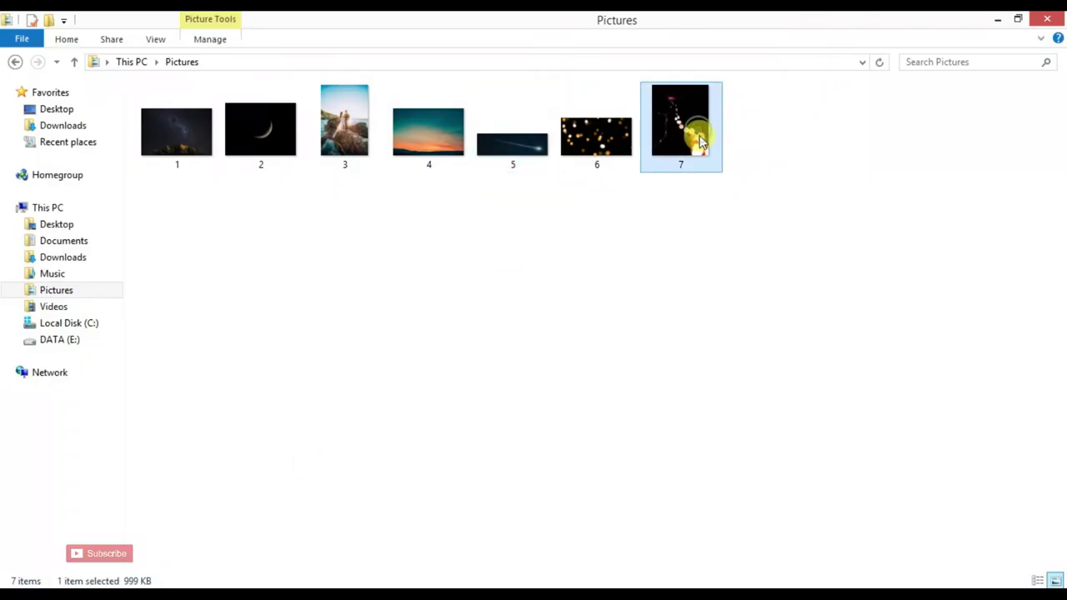
left_click_drag(698, 140, 137, 583)
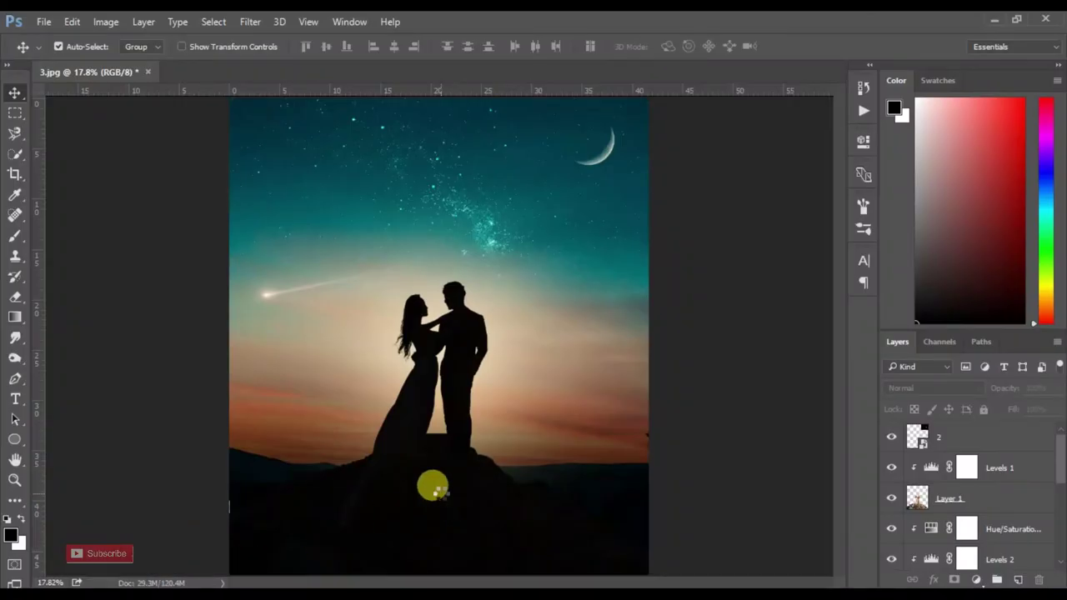
key("ctrl+t")
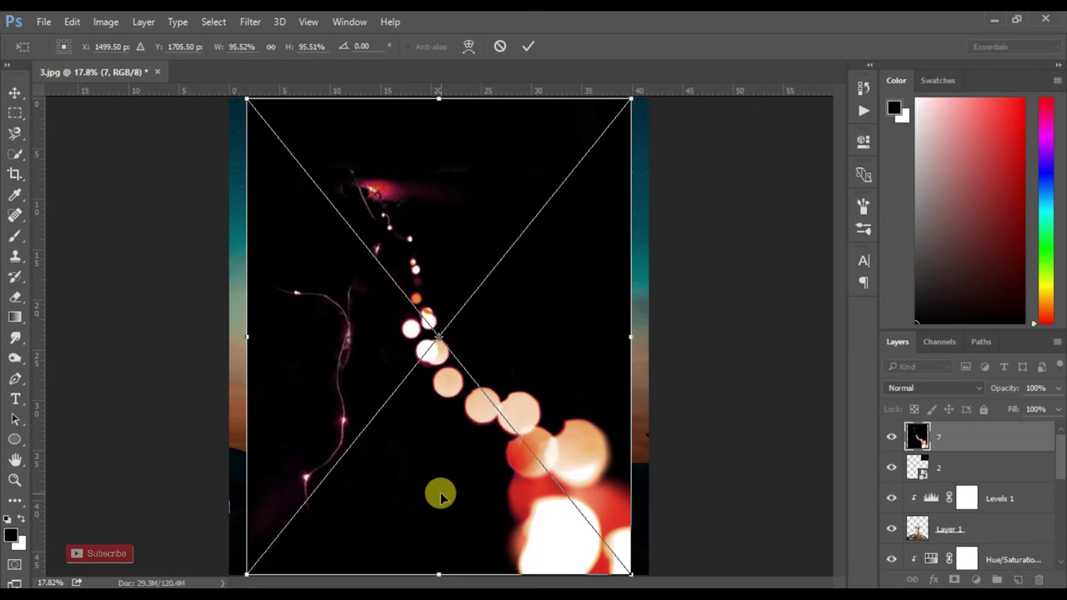
Step: Scale bokeh layer 7 to 70%, rotate it -12.42°, and position it lower right
key("Return")
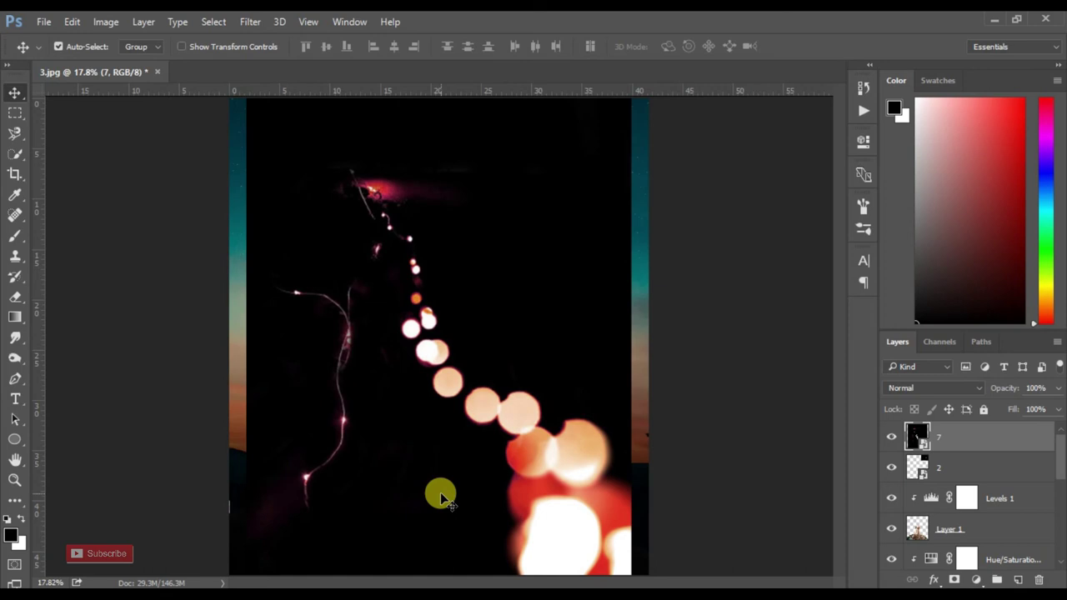
key("ctrl+t")
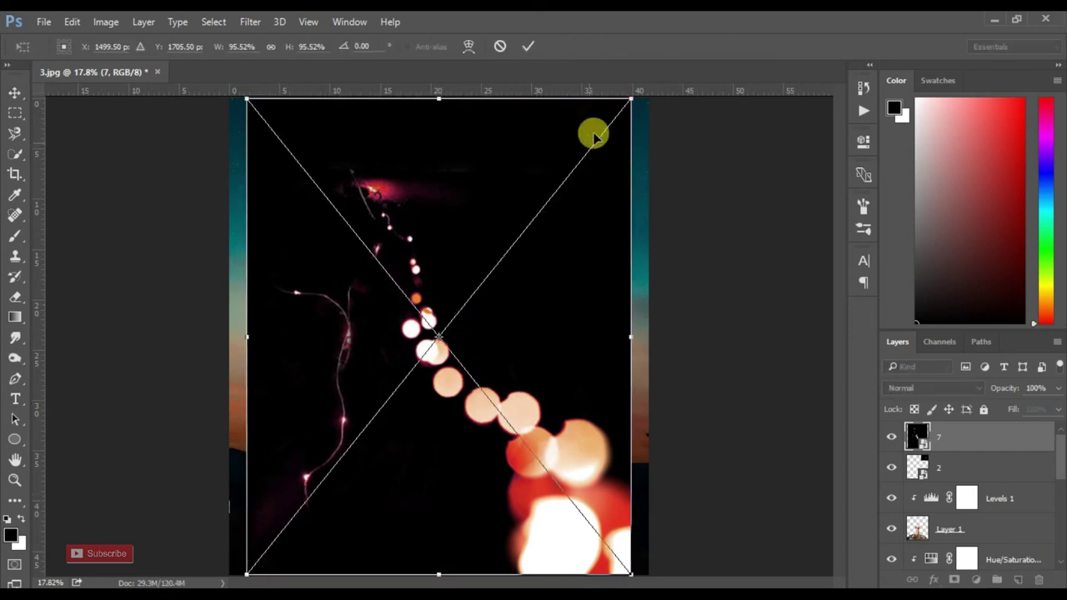
left_click_drag(631, 99, 579, 163)
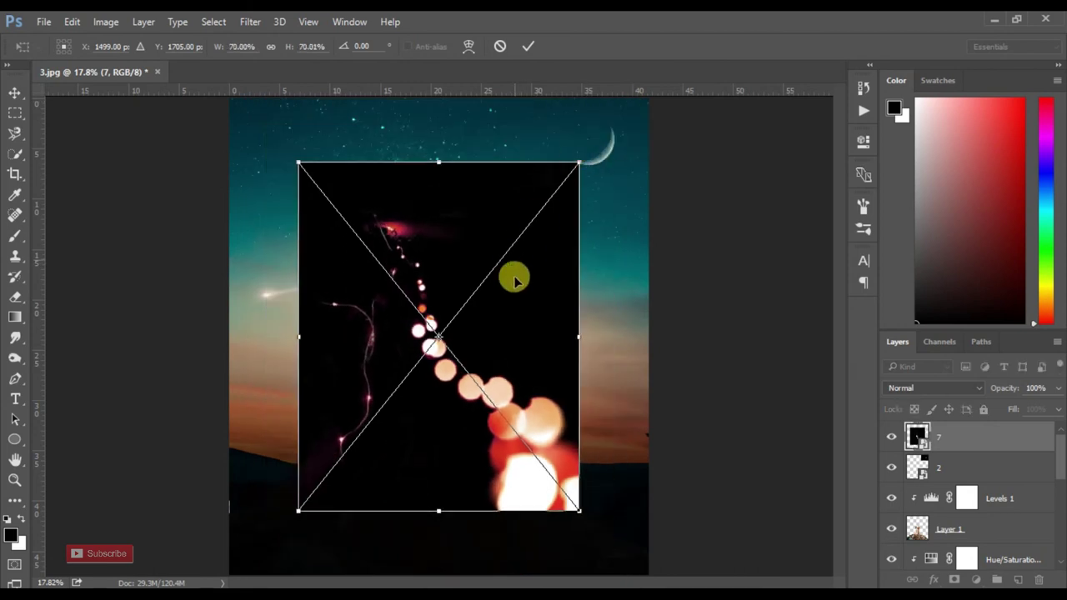
left_click_drag(514, 281, 568, 364)
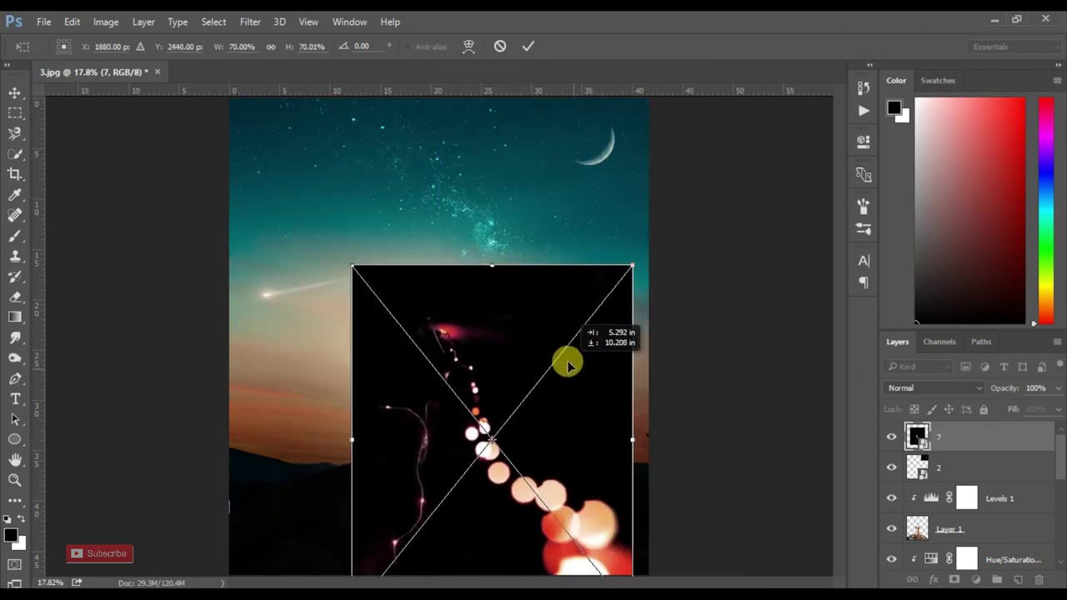
mouse_move(568, 364)
left_mouse_down()
mouse_move(581, 327)
mouse_move(581, 345)
left_mouse_up()
left_click_drag(695, 217, 667, 162)
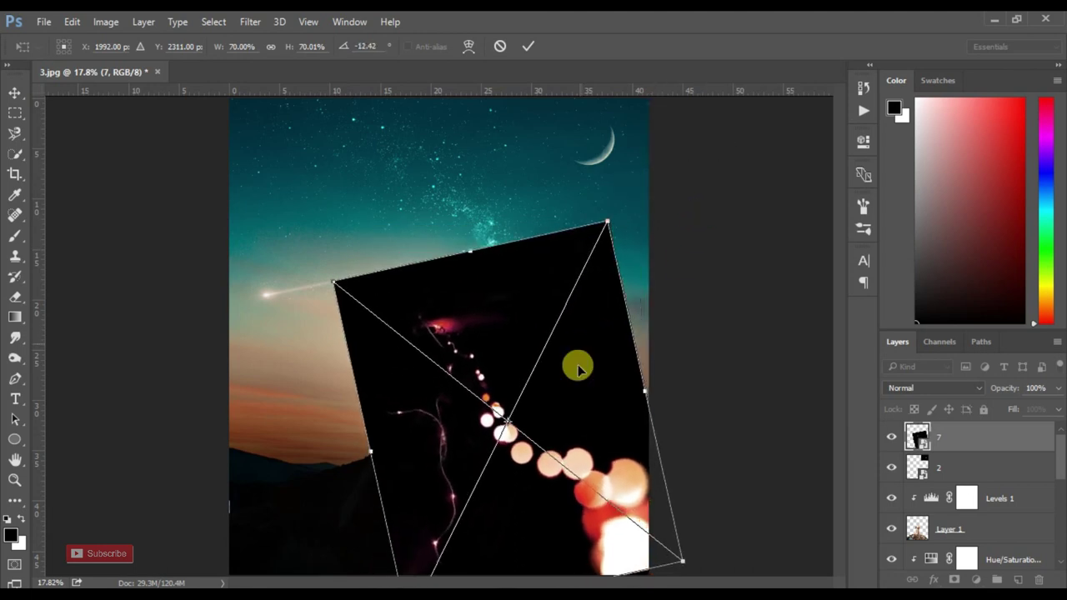
left_click_drag(557, 415, 551, 428)
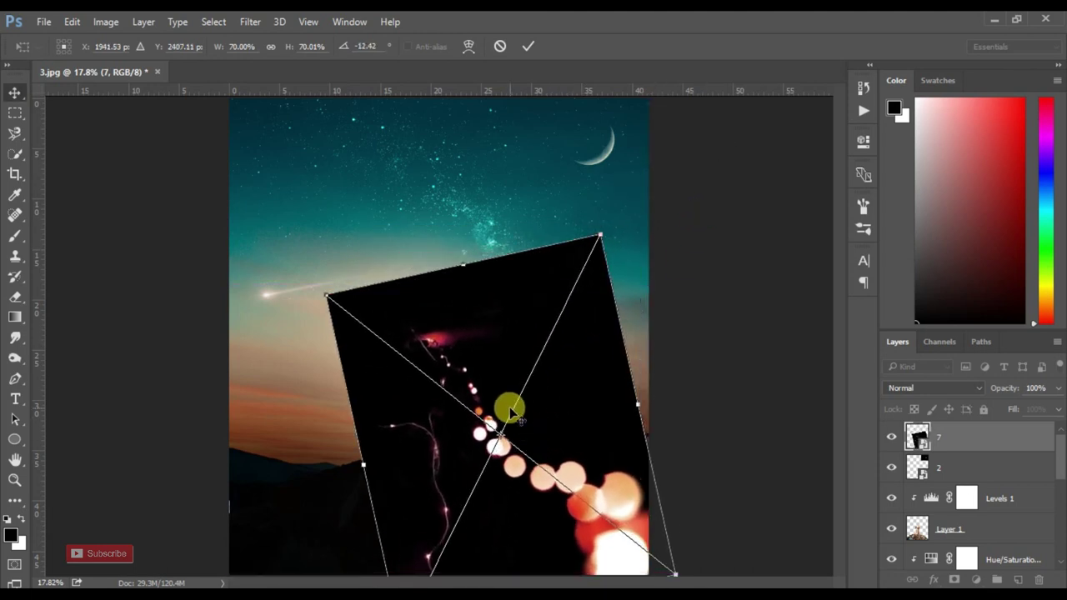
left_click(909, 387)
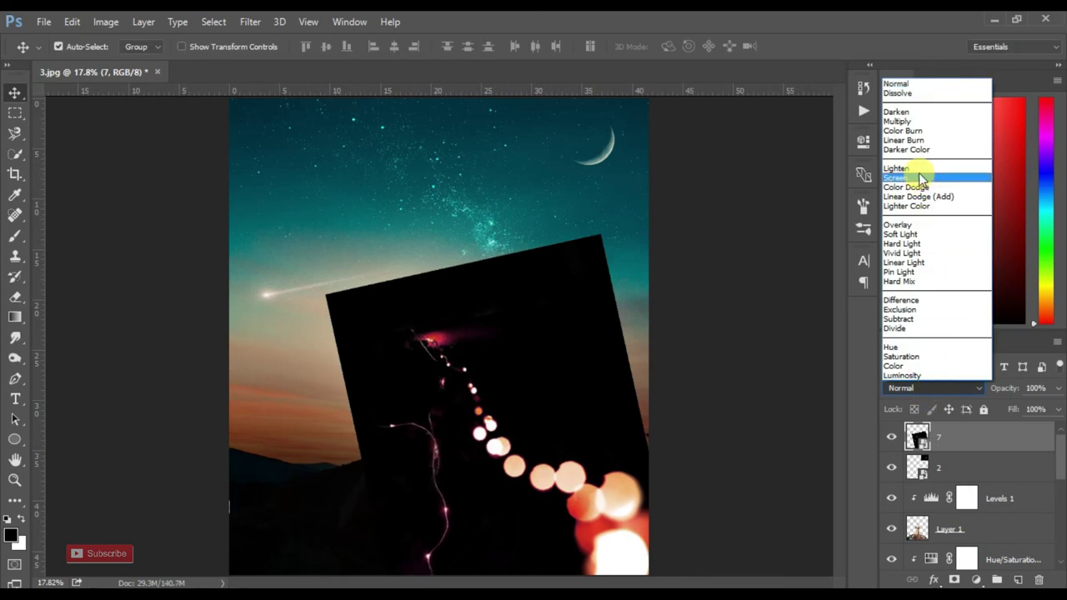
Step: Set bokeh layer 7 to Screen, nudge it back into place, rasterize it and add a mask
left_click(915, 178)
left_click_drag(620, 524, 617, 550)
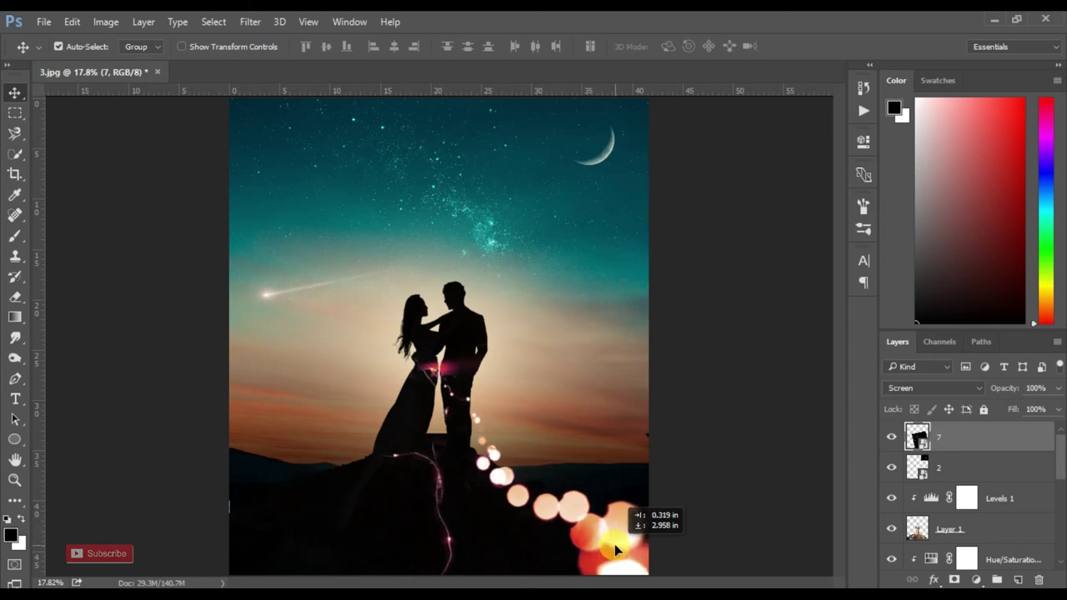
left_click_drag(617, 550, 618, 514)
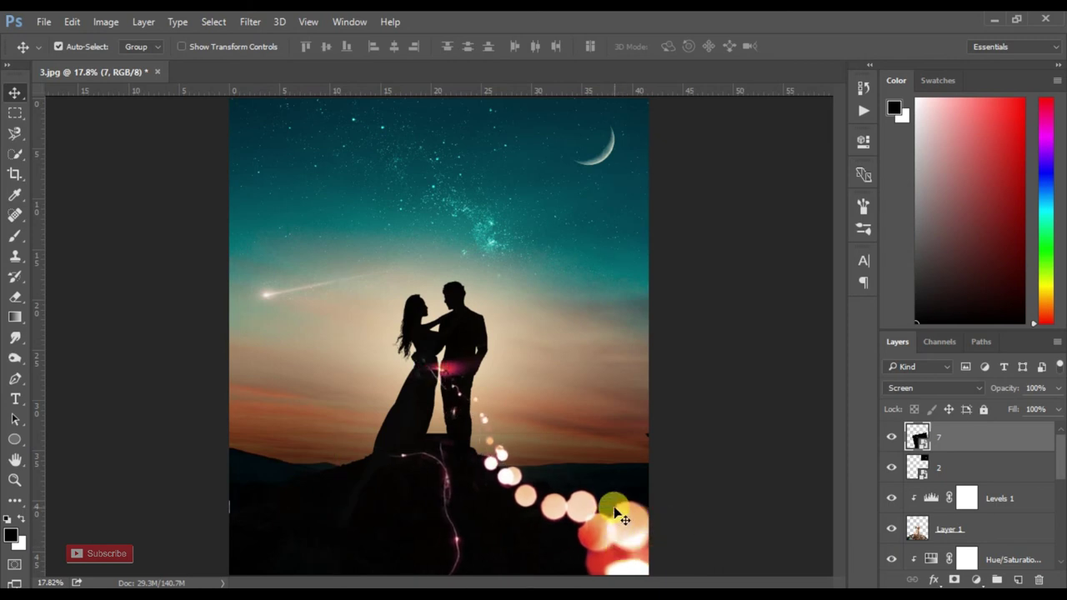
right_click(955, 440)
left_click(710, 365)
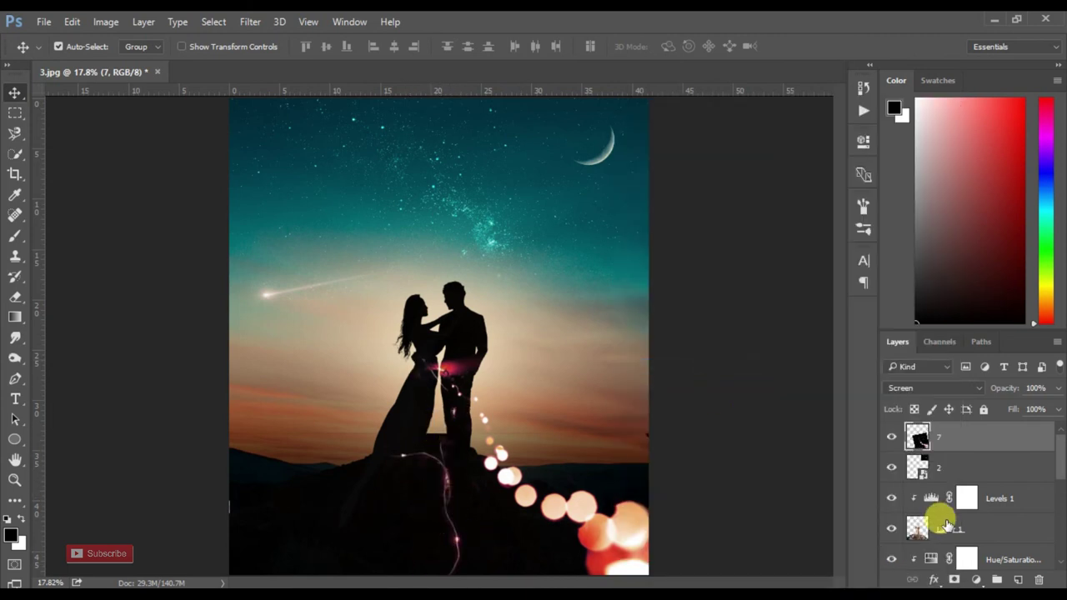
left_click(954, 579)
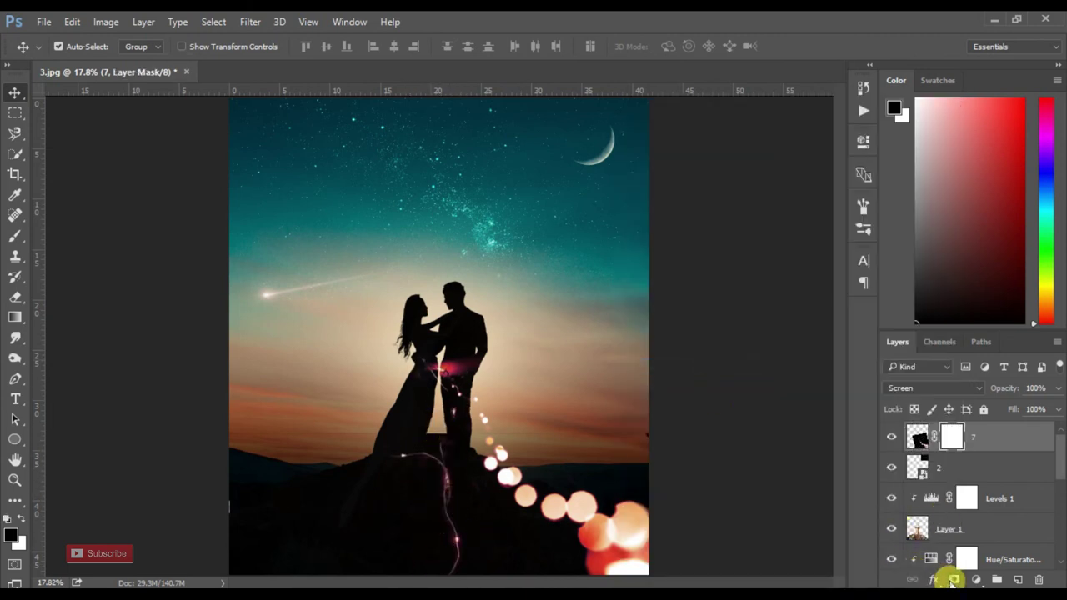
Step: Paint out the pink glow near the couple's hands on layer 7's mask with a 900 px brush
left_click(14, 236)
key("bracketright")
key("bracketright")
left_click_drag(341, 330, 396, 446)
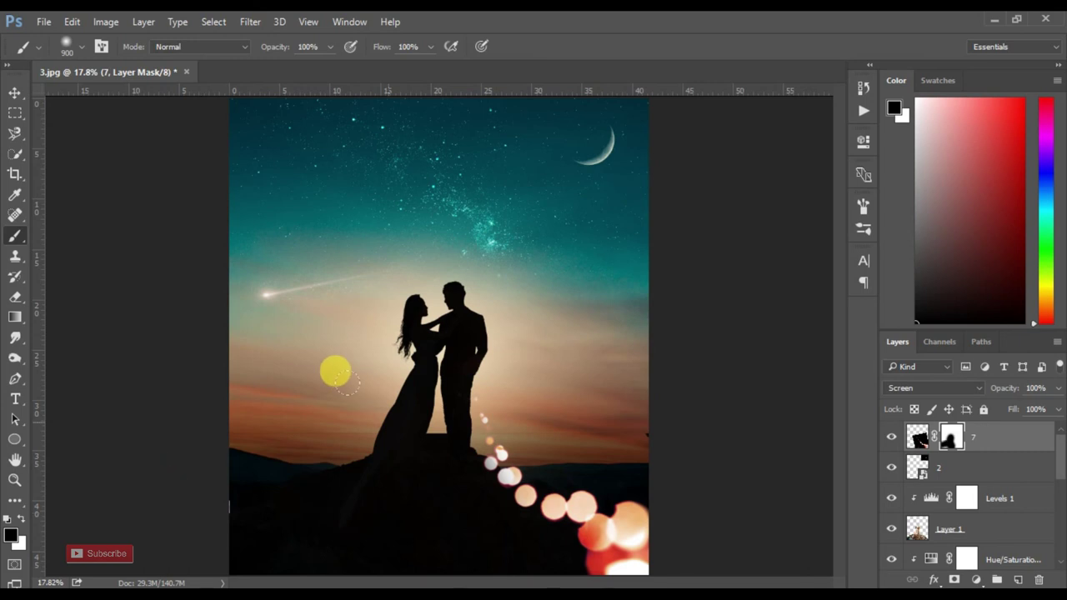
Step: Apply layer 7's mask permanently and add a Gaussian Blur (radius 5) to soften the lights
left_click(14, 92)
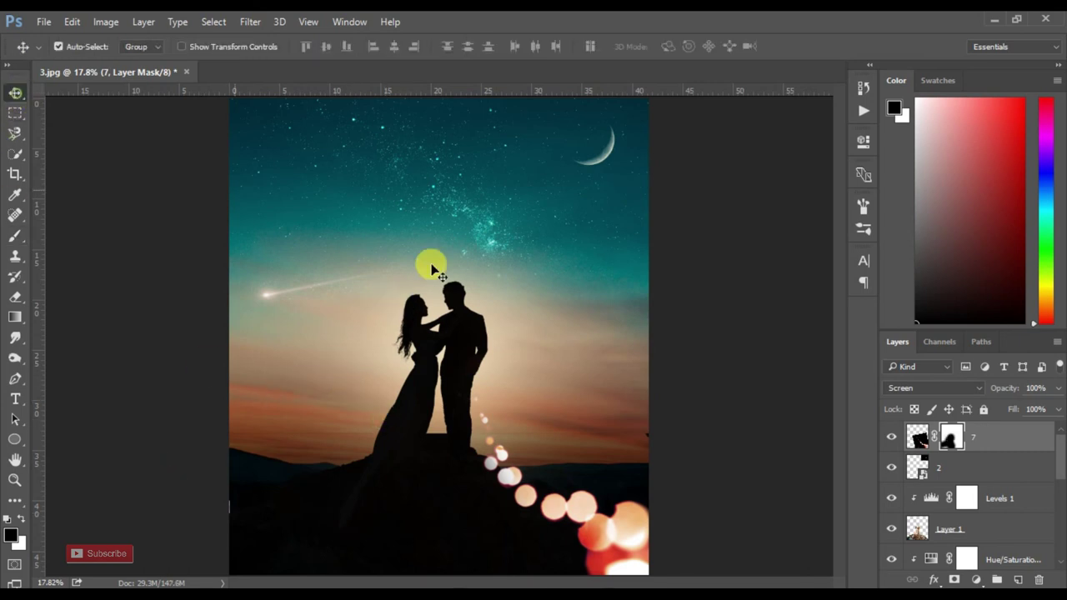
right_click(953, 437)
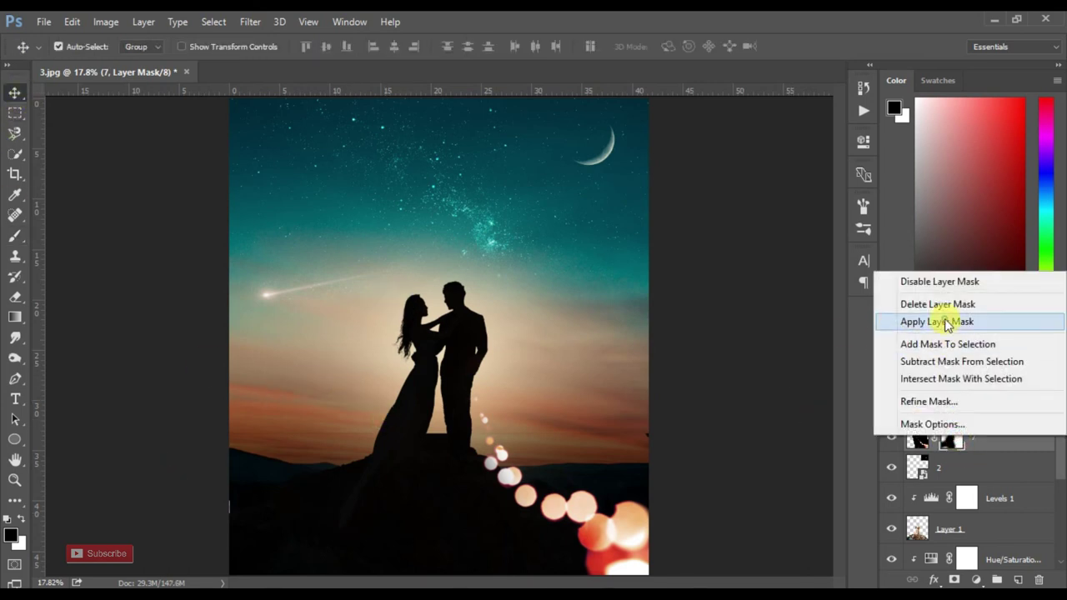
left_click(948, 322)
left_click(250, 21)
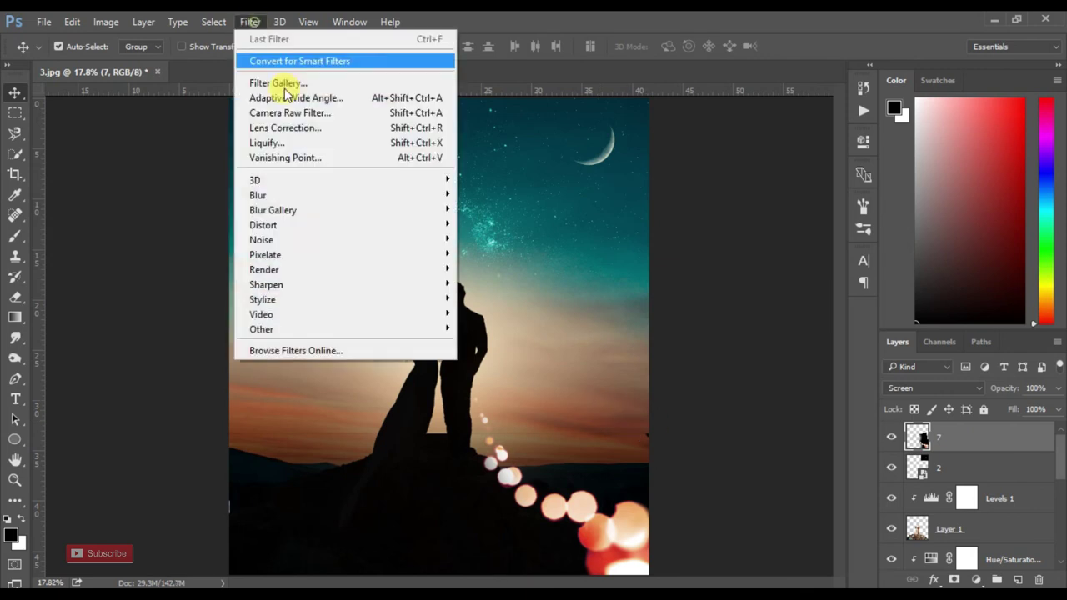
mouse_move(259, 195)
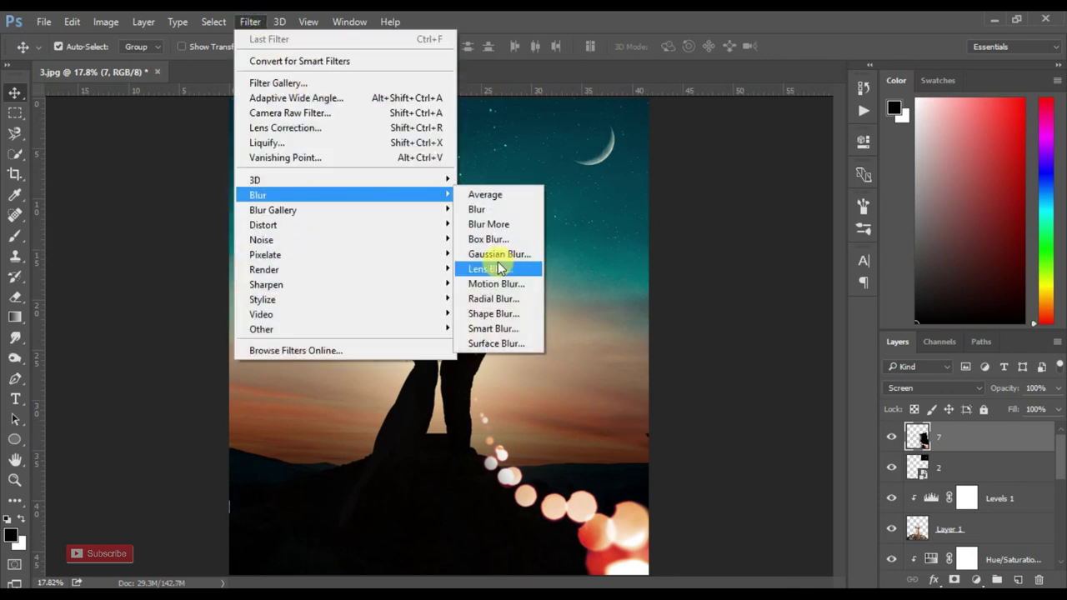
left_click(498, 255)
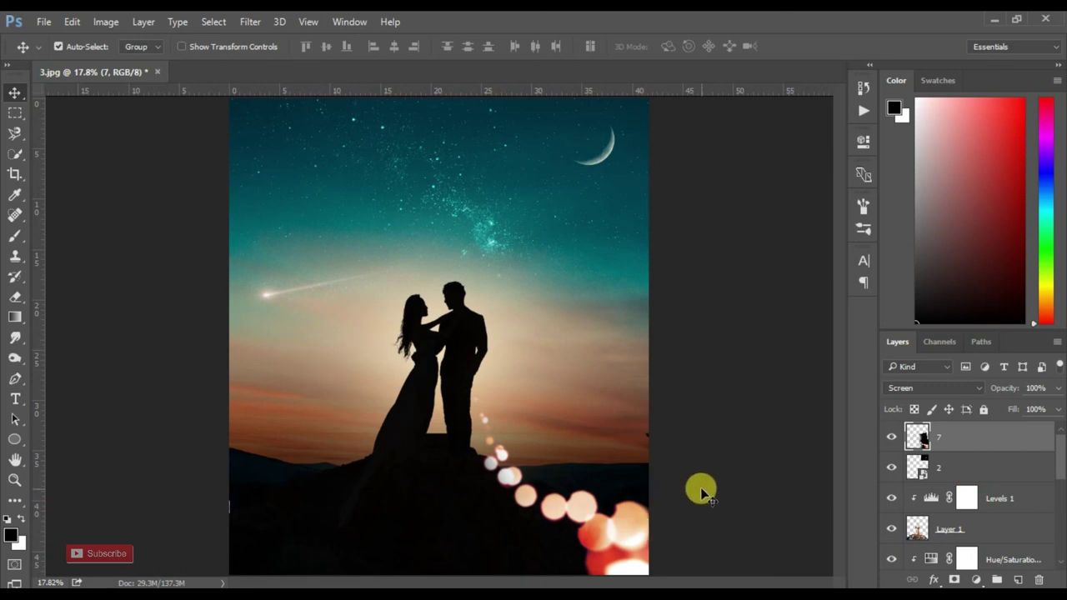
Step: Add a Hue/Saturation adjustment clipped to the bokeh layer with Hue set to 15
left_click(976, 579)
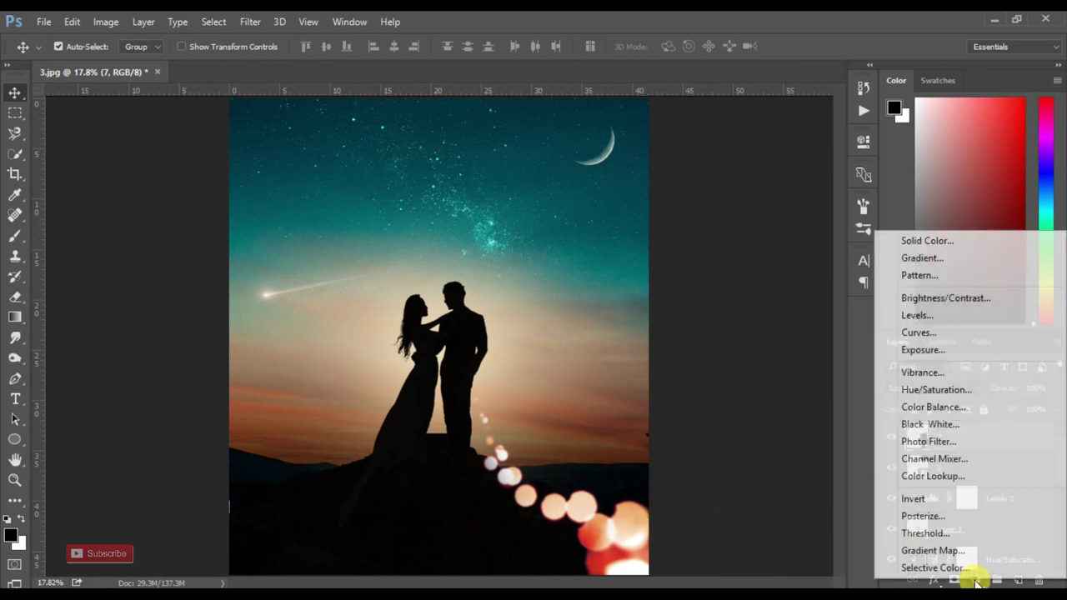
left_click(930, 390)
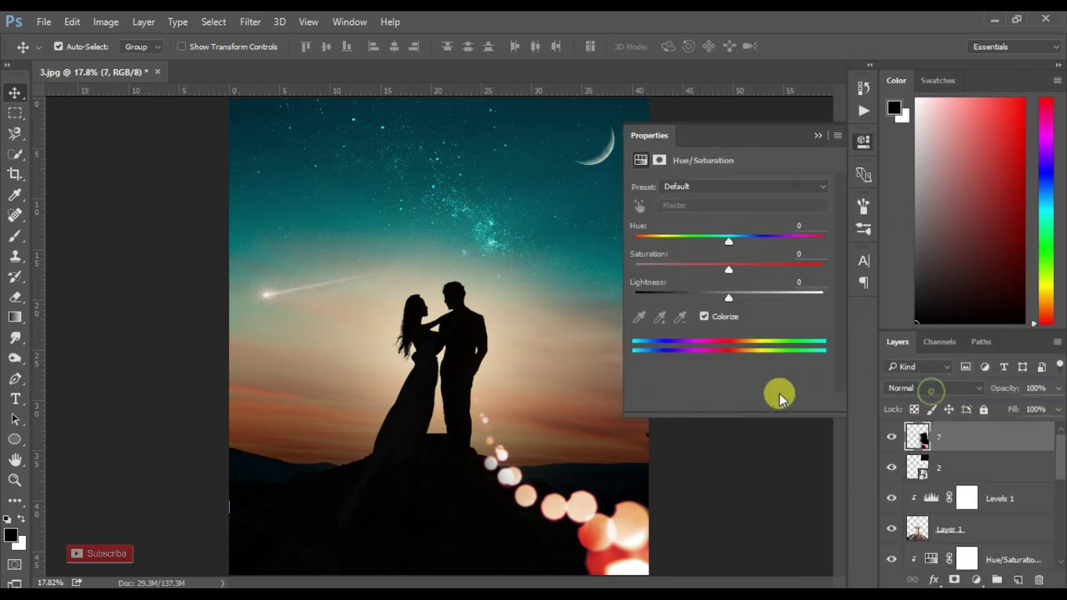
left_click(723, 403)
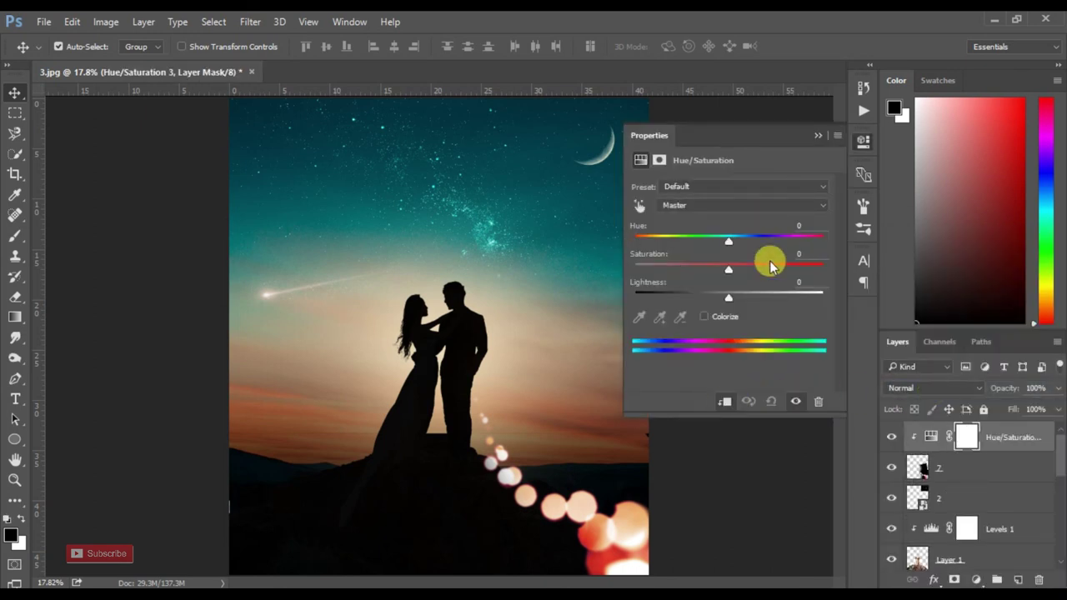
mouse_move(728, 239)
left_mouse_down()
mouse_move(736, 245)
mouse_move(719, 243)
mouse_move(753, 243)
mouse_move(740, 245)
left_mouse_up()
left_click(801, 225)
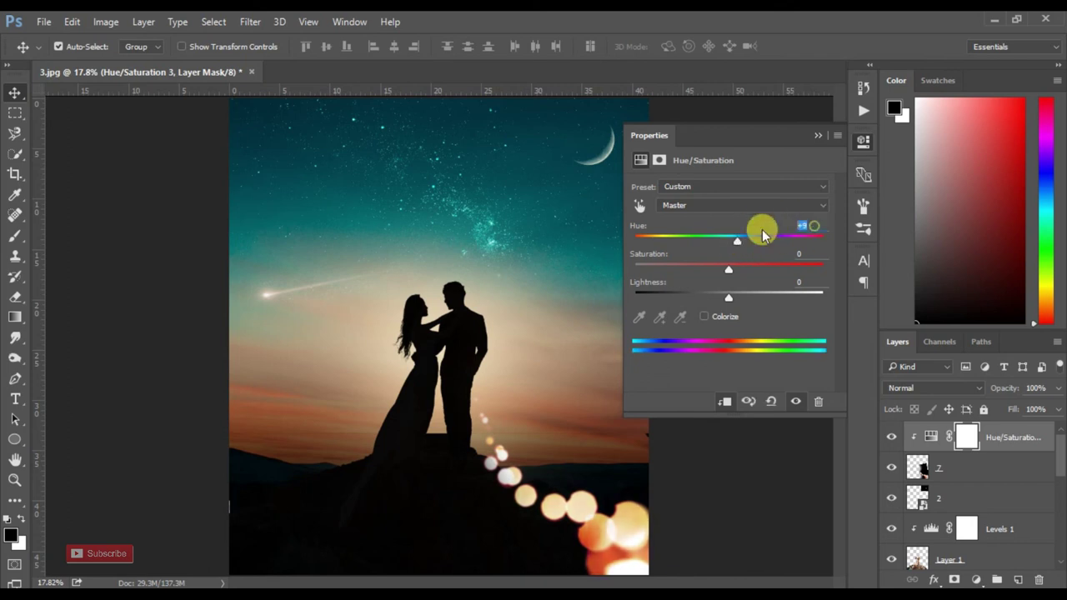
type("15")
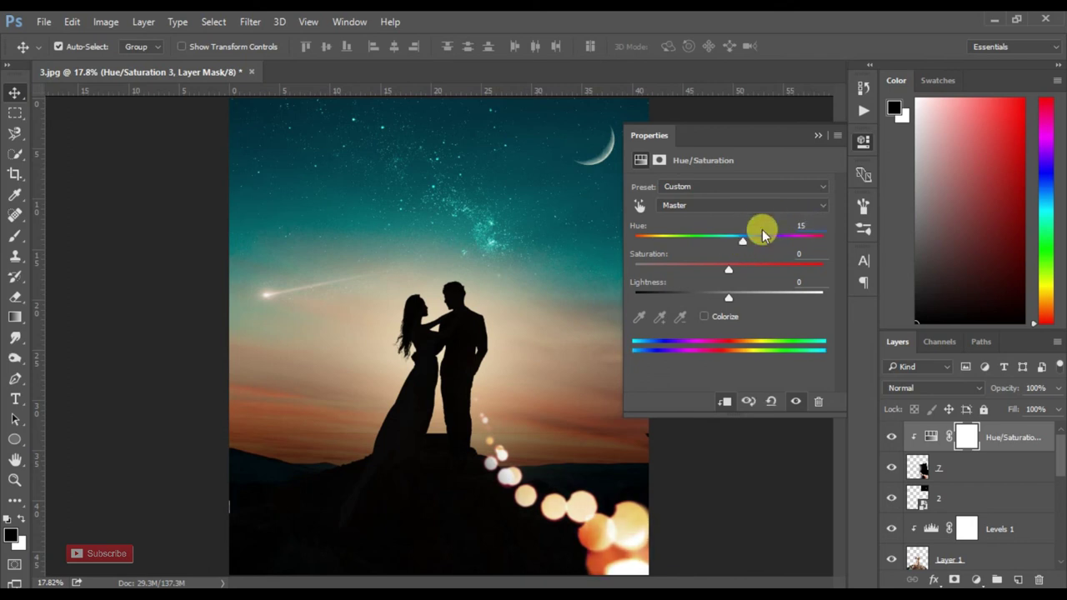
Step: Collapse the Properties panel and enter an opacity of 50, then 75, for bokeh layer 7
left_click(818, 135)
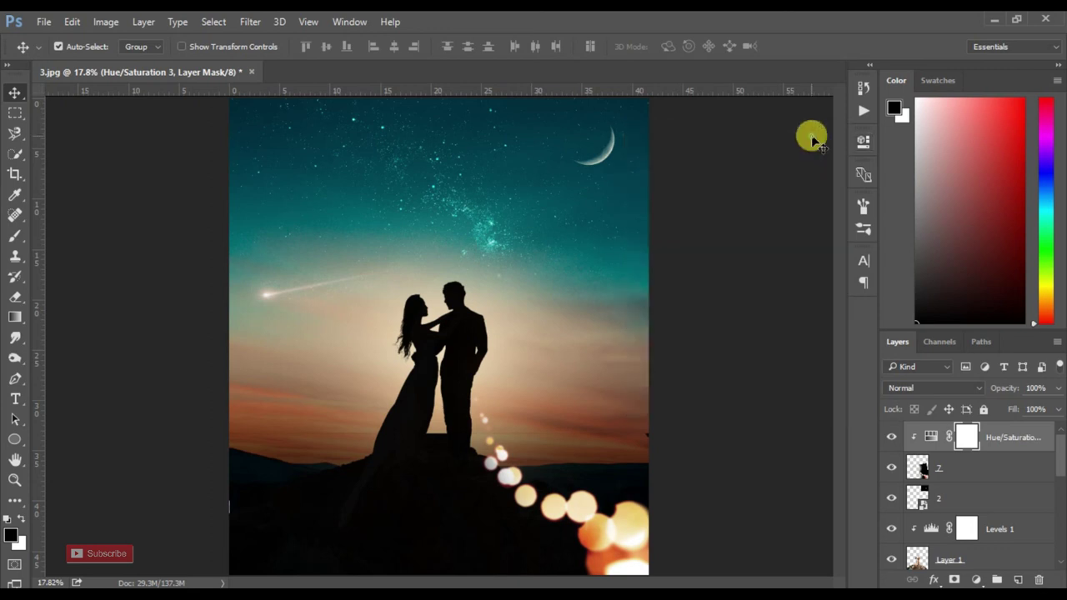
left_click(951, 468)
type("50")
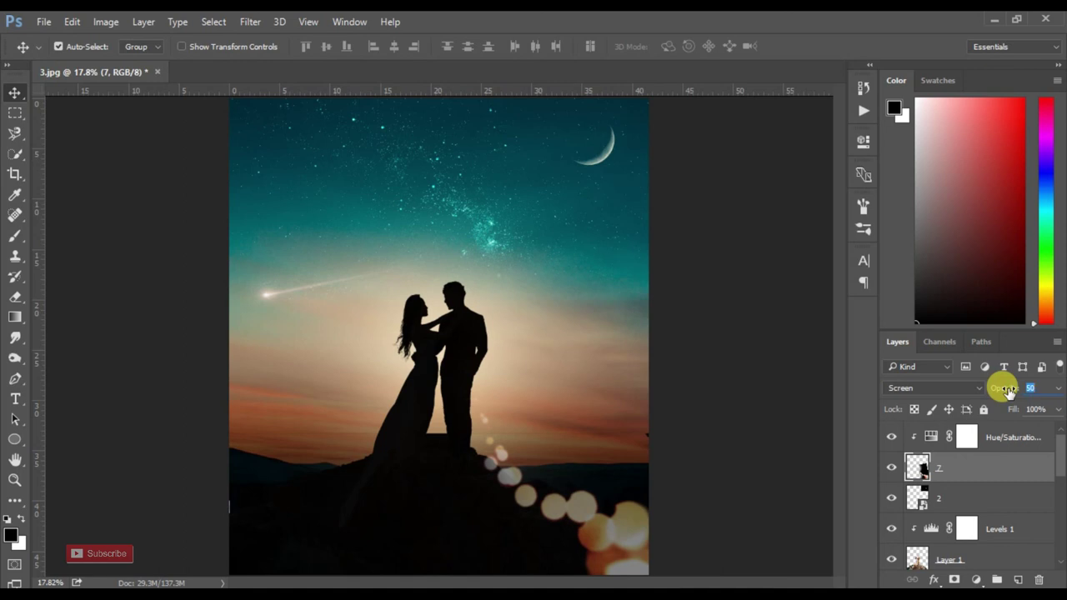
type("75")
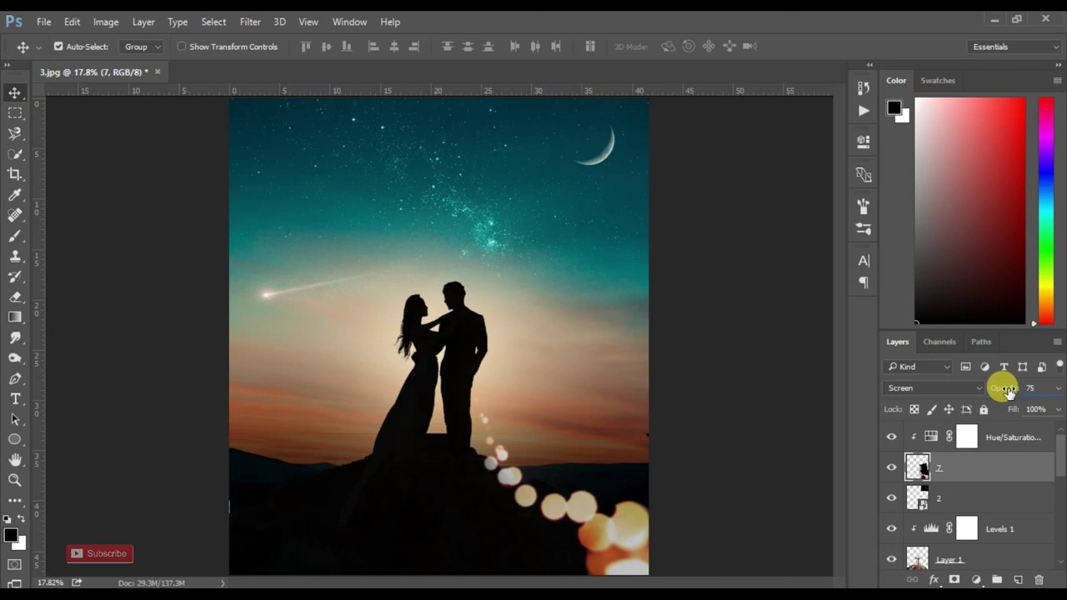
Step: Confirm bokeh layer 7's opacity at 75% and deselect the layer
left_click(709, 422)
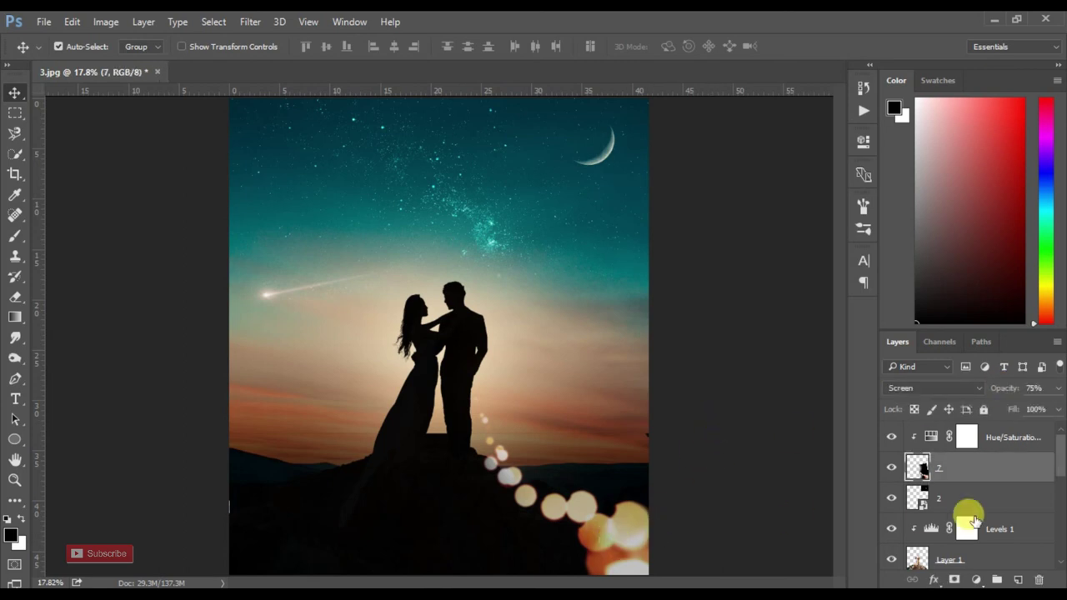
left_click(999, 389)
left_click(741, 379)
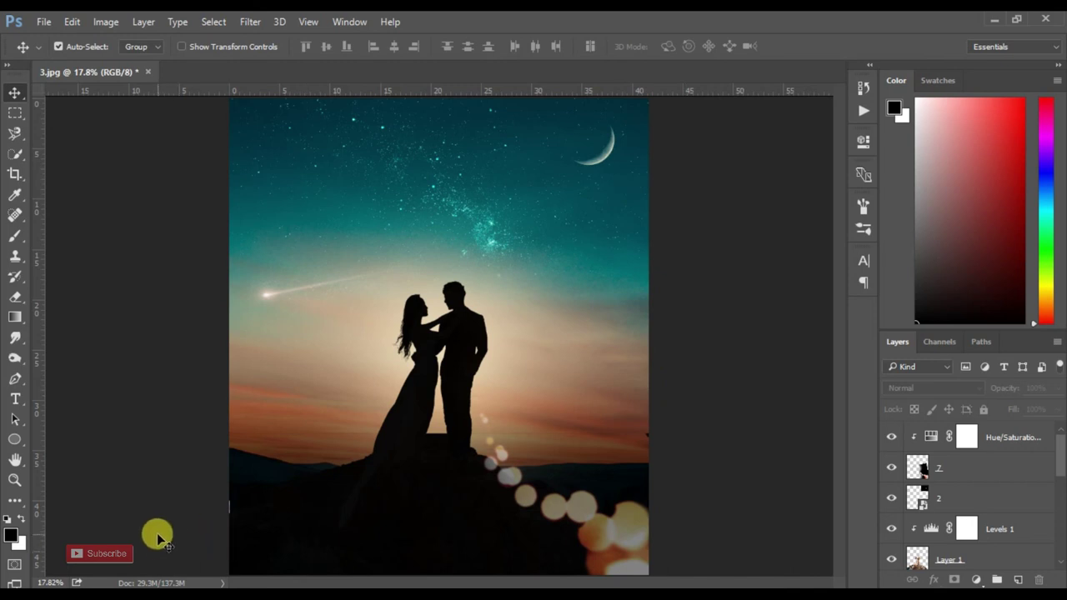
Step: Select the Hue/Saturation adjustment layer itself, then open and dismiss the adjustment list without adding anything
left_click(1034, 431)
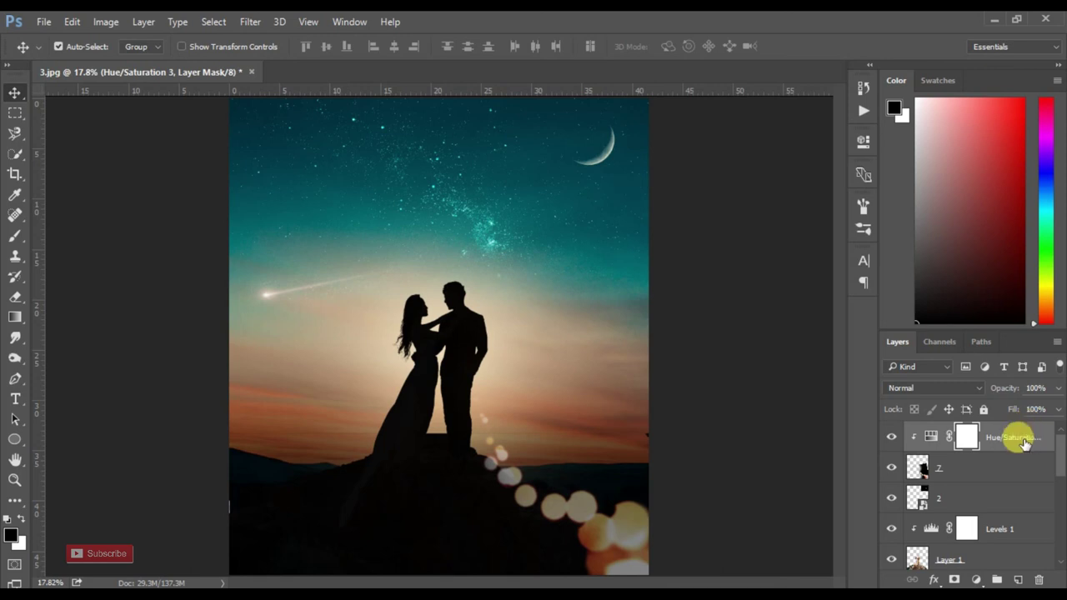
left_click(1019, 437)
left_click(975, 580)
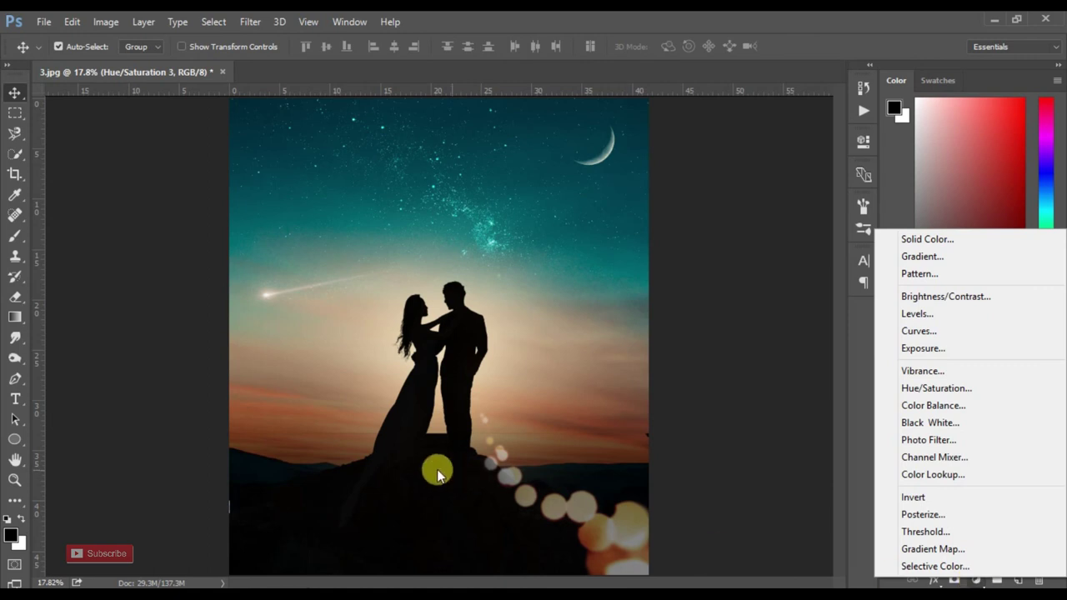
left_click(440, 464)
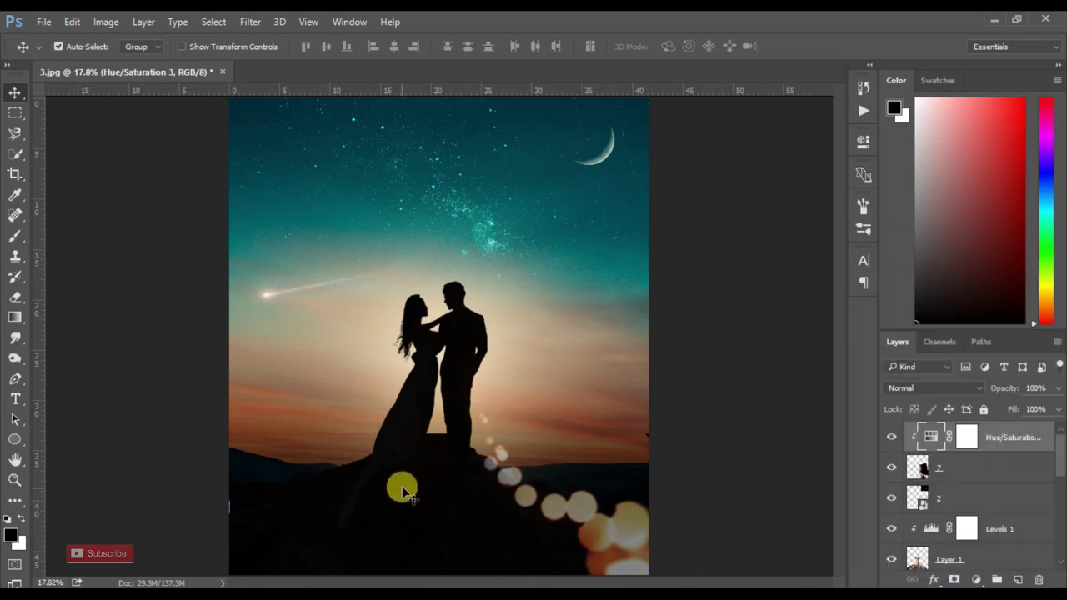
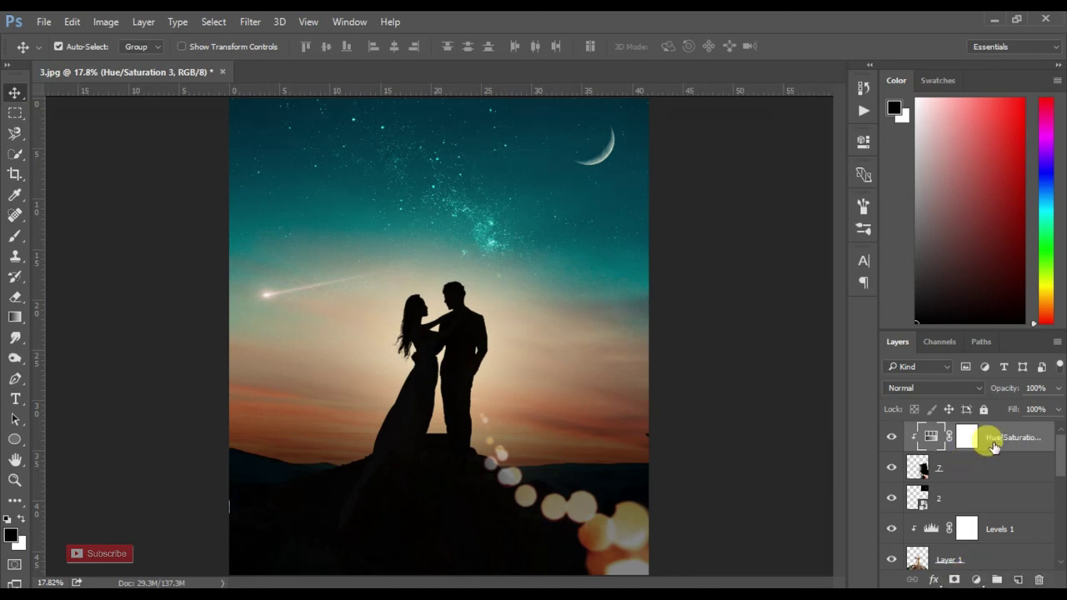
Step: Add a Curves adjustment layer from the Layers panel's new adjustment layer menu
left_click(976, 579)
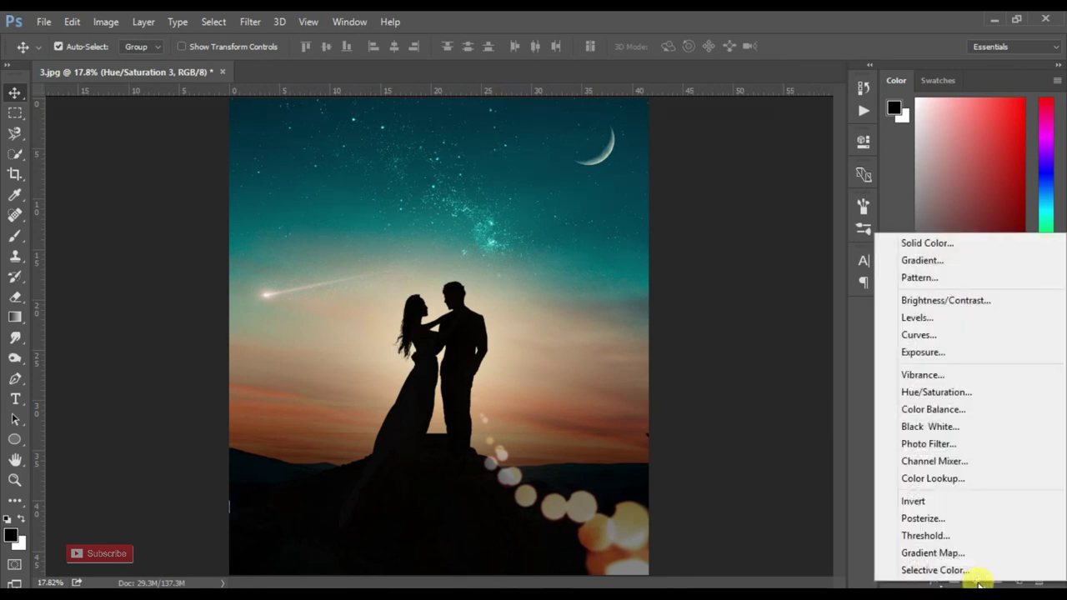
left_click(917, 335)
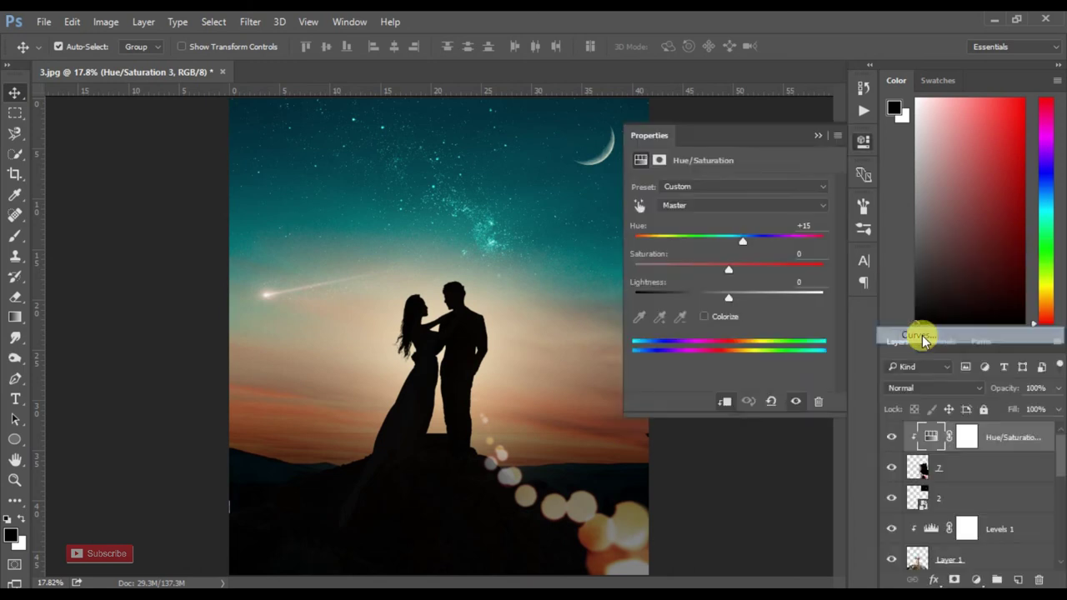
Step: Lift the Curves black point to Input 20, Output 20, then close Properties and hide the layer
left_click_drag(840, 261, 834, 286)
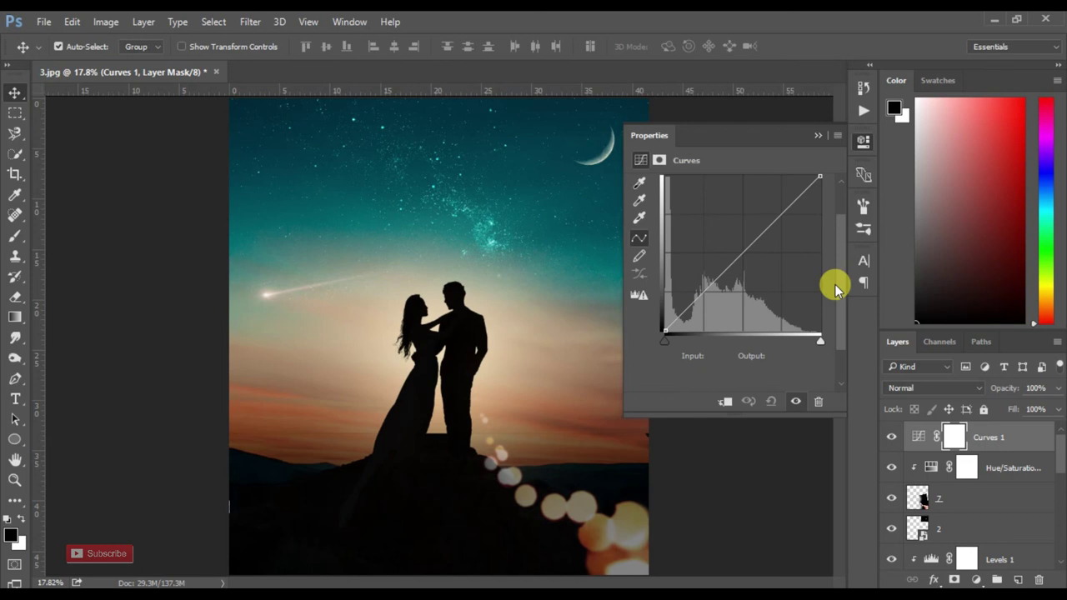
left_click_drag(662, 330, 664, 325)
left_click(705, 355)
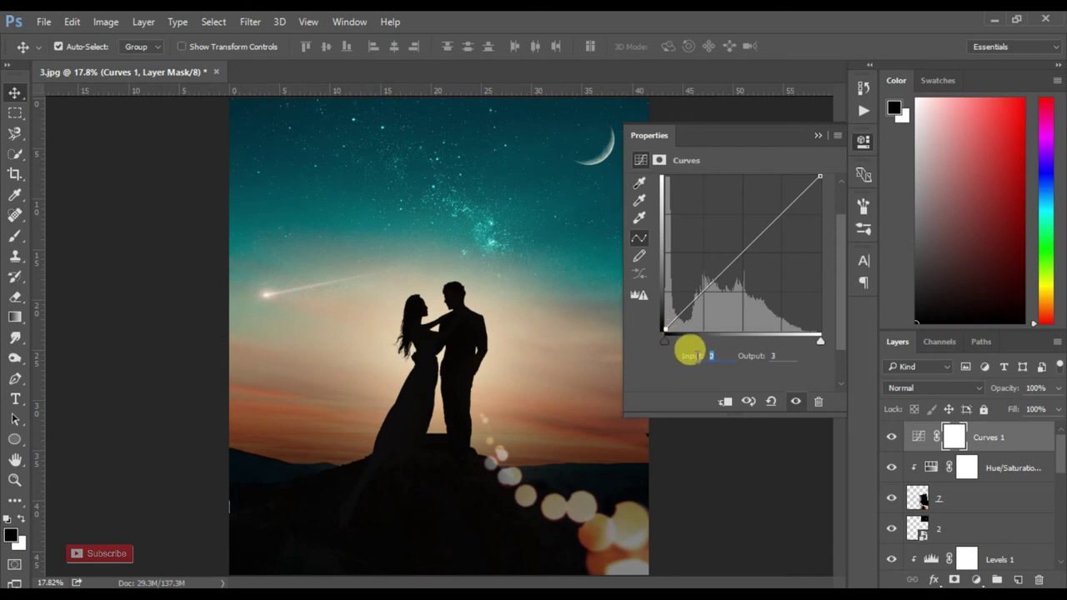
type("3")
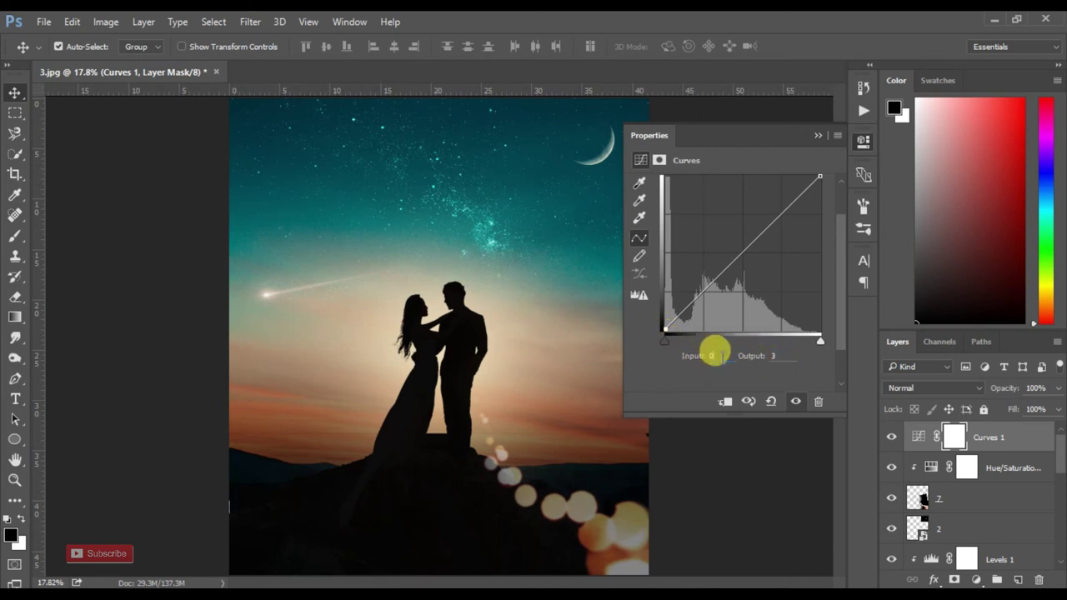
left_click(714, 355)
type("20")
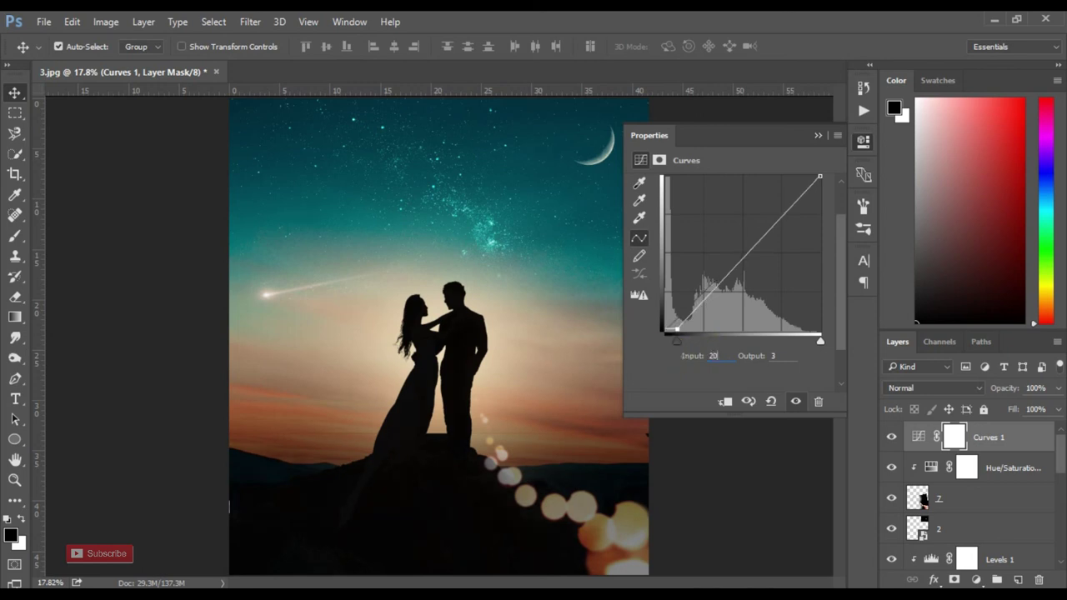
left_click(773, 356)
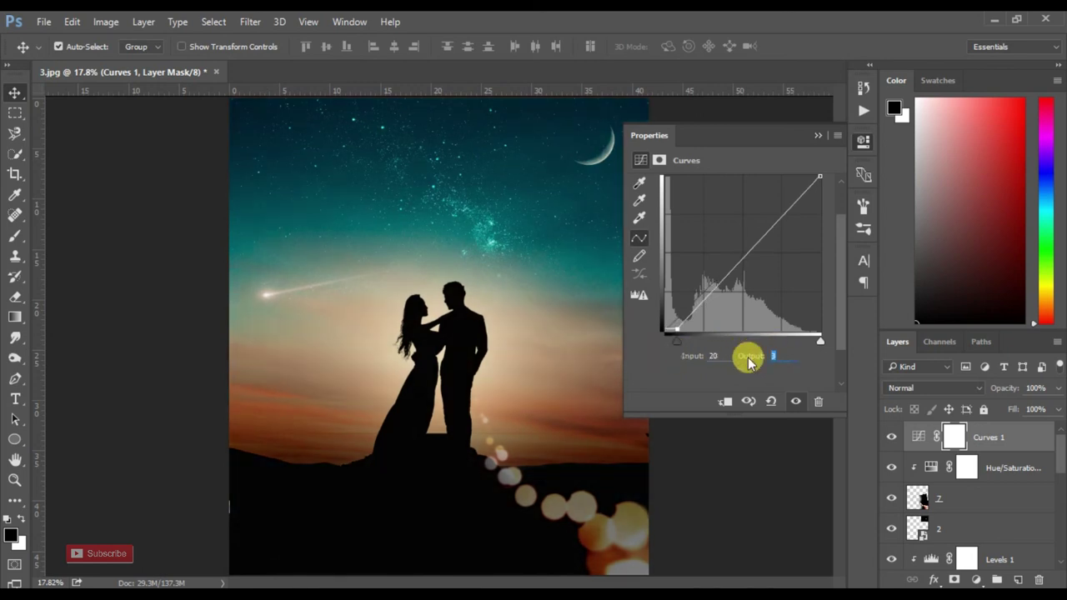
type("20")
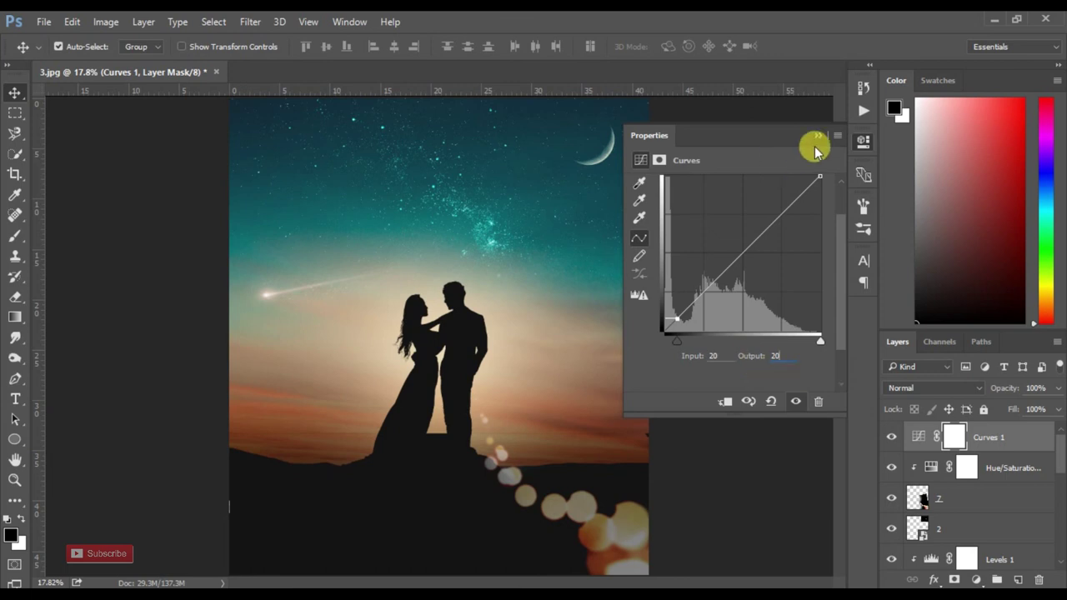
left_click(818, 135)
left_click(892, 437)
Step: Toggle Curves 1 on and off to compare, leaving it visible, then minimize Photoshop and the Pictures folder
left_click(891, 437)
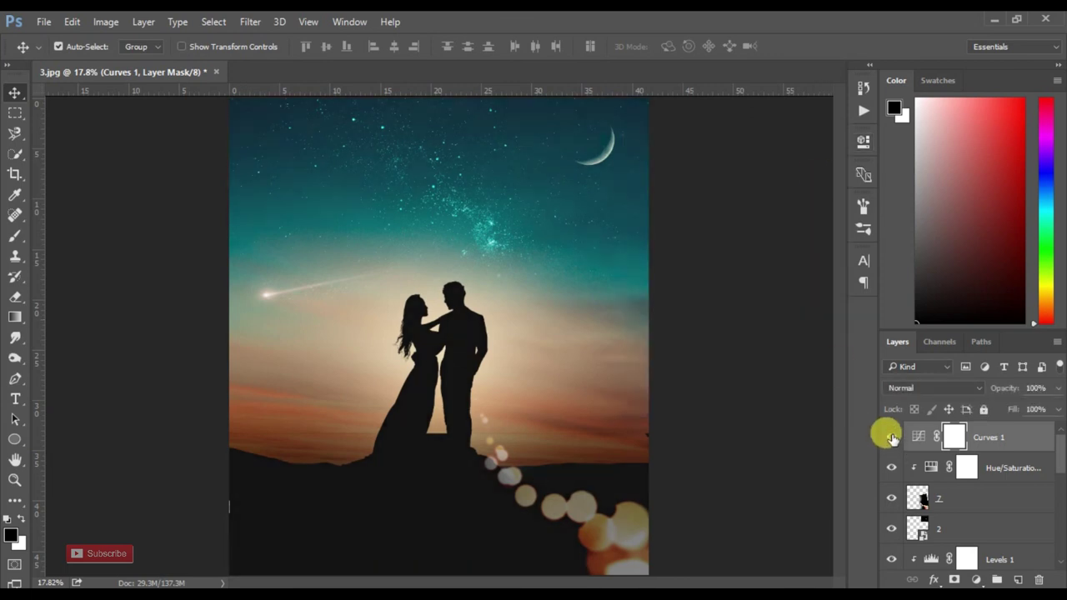
left_click(891, 437)
left_click(891, 437)
left_click(891, 437)
left_click(891, 437)
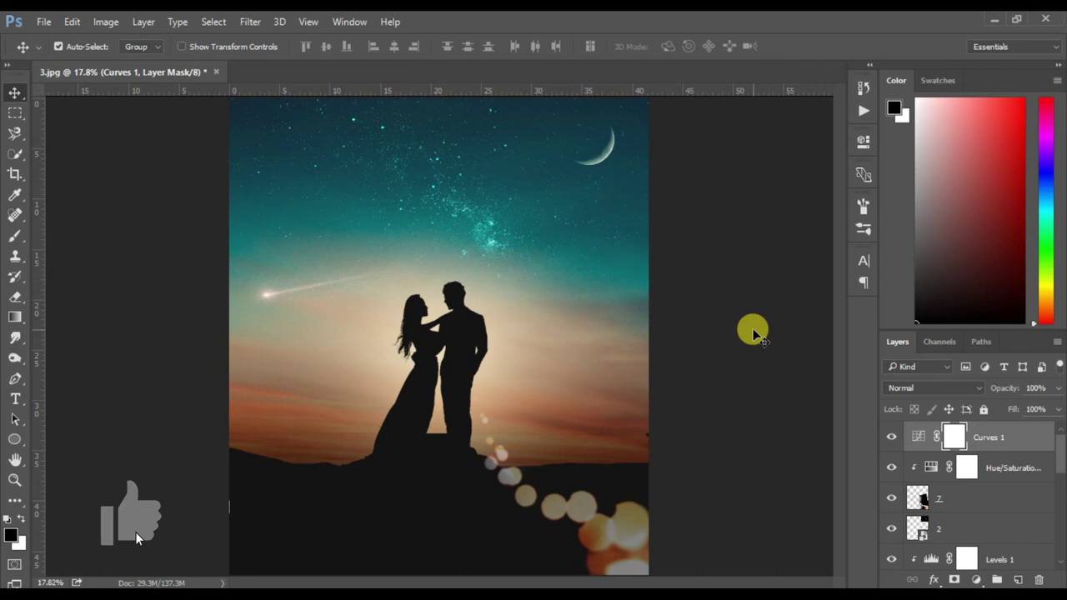
left_click(994, 18)
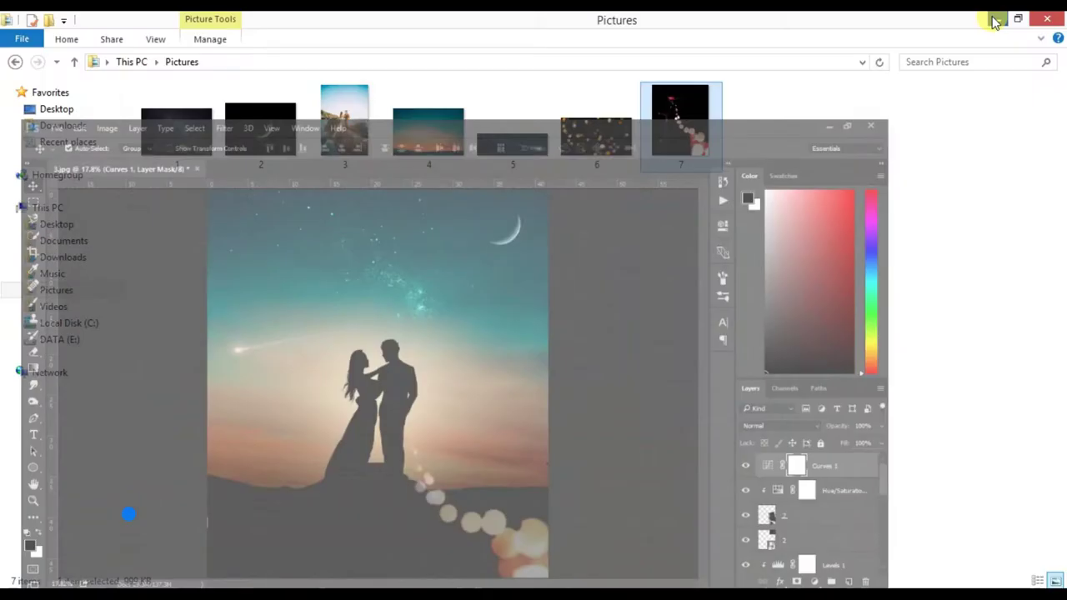
left_click(994, 20)
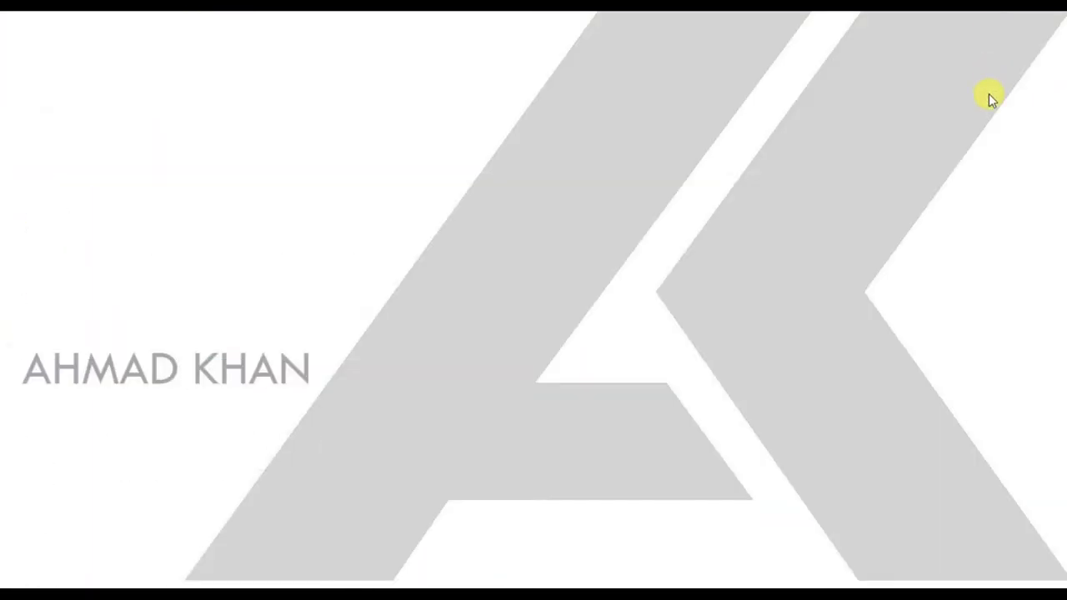